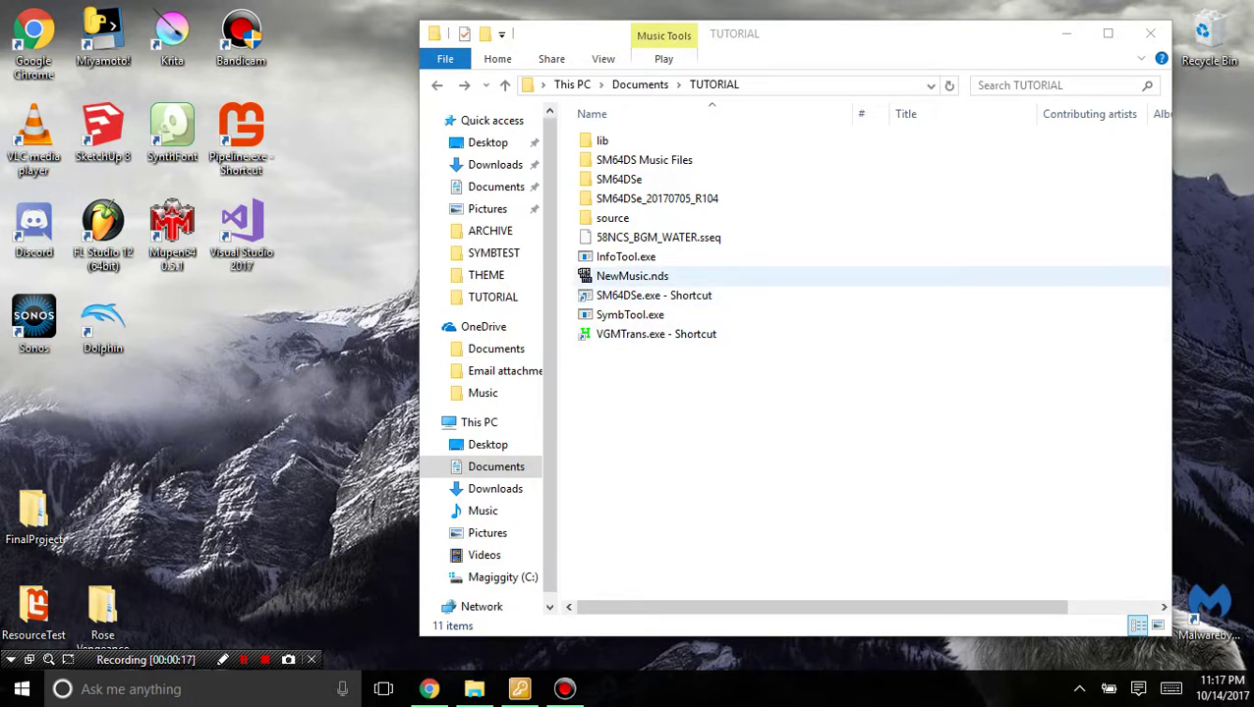
click(626, 256)
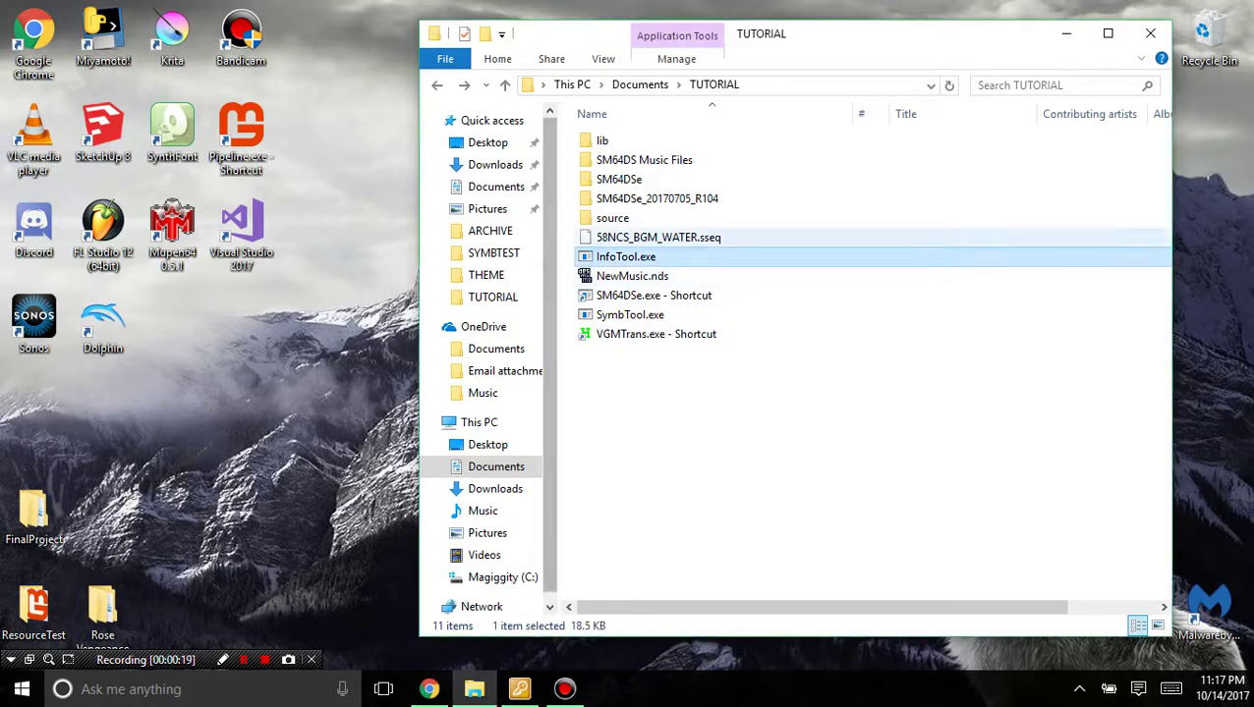
drag(668, 317, 649, 315)
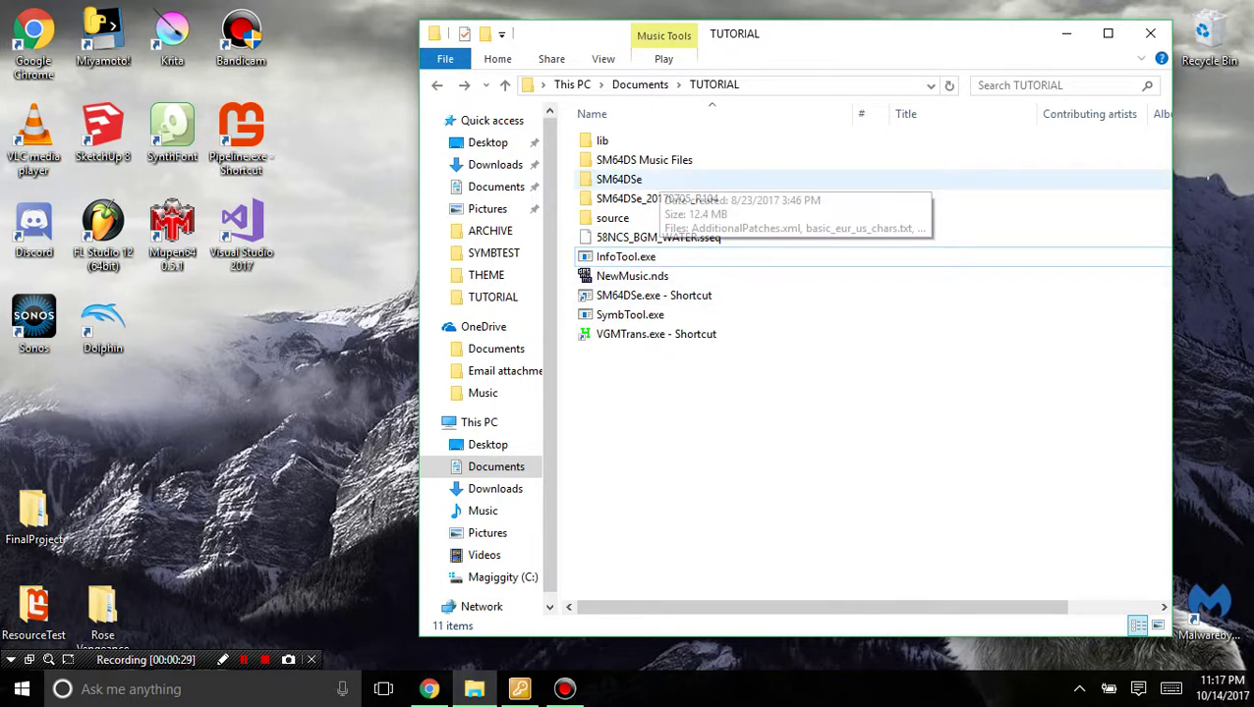
click(656, 160)
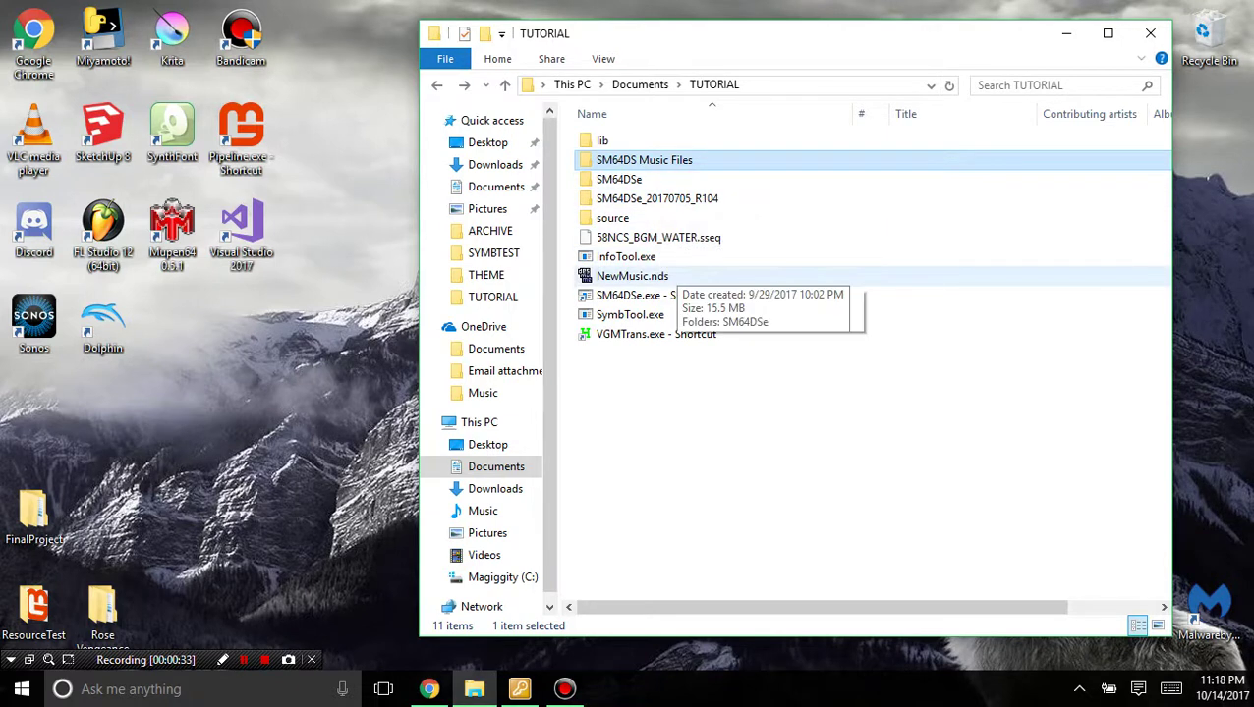
Copy 58NCS_BGM_WATER.sseq from the TUTORIAL folder into the ARCHIVE folder inside SM64DS Music Files.
click(658, 236)
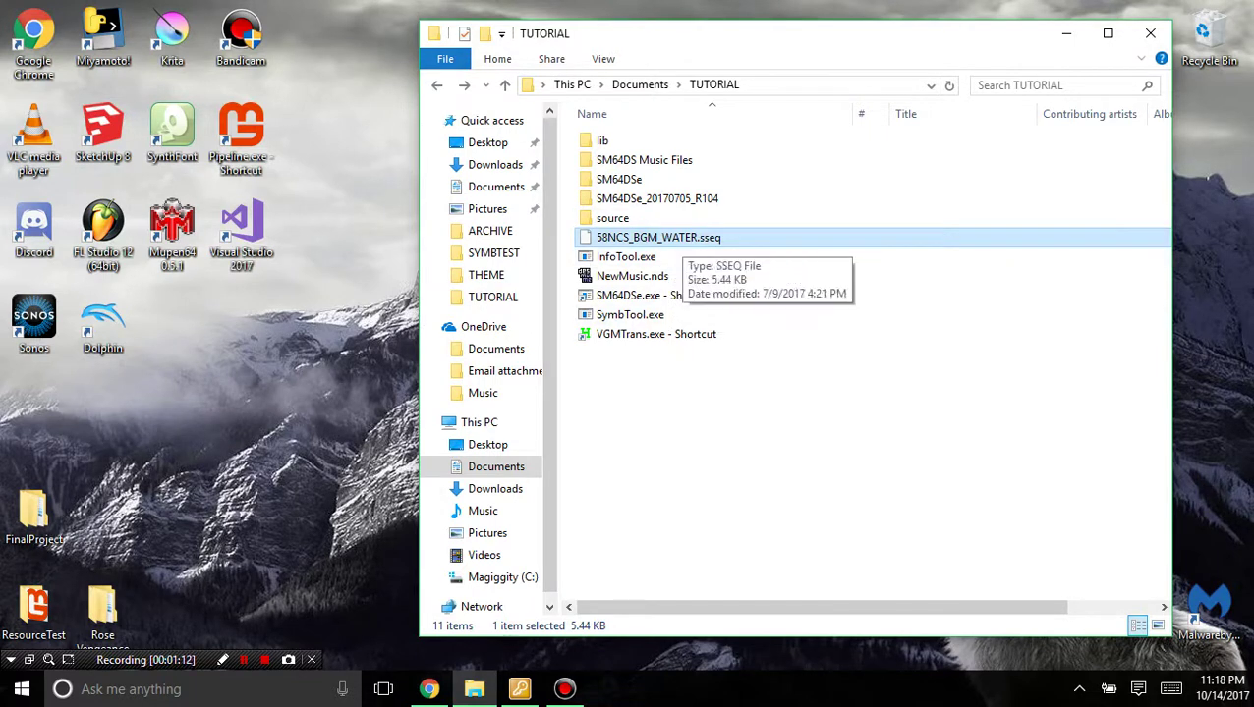
double_click(644, 159)
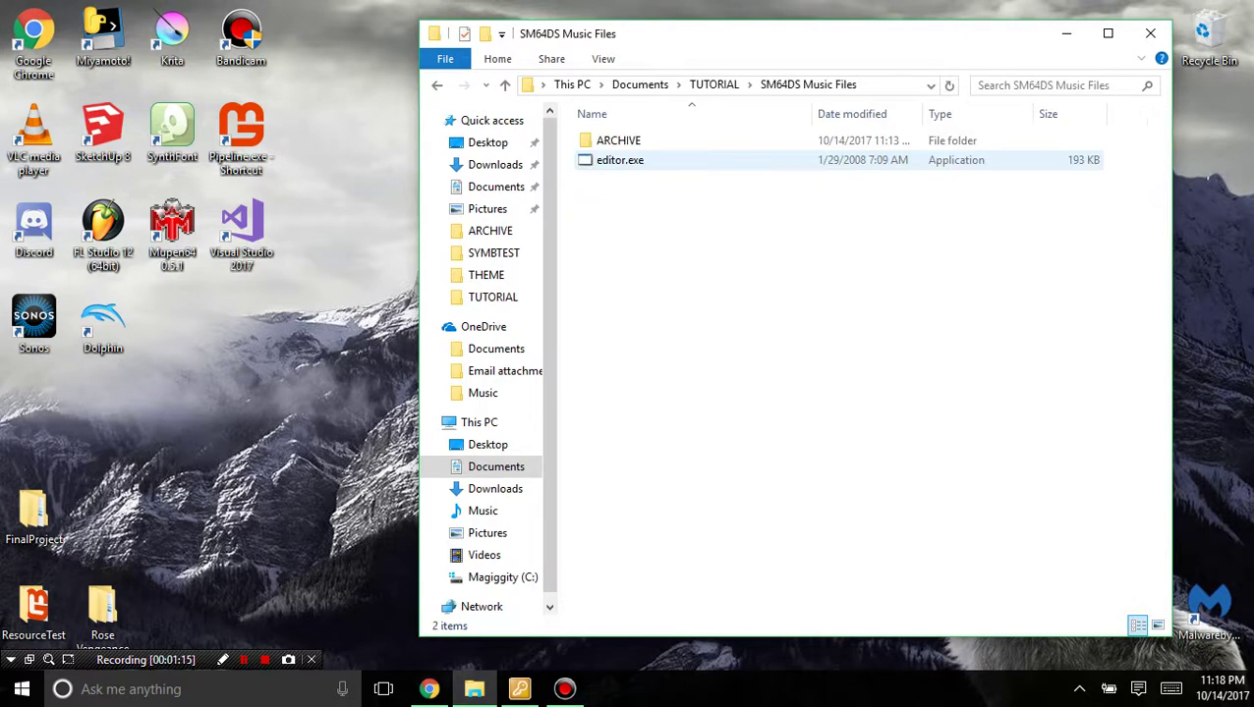
key(ctrl+v)
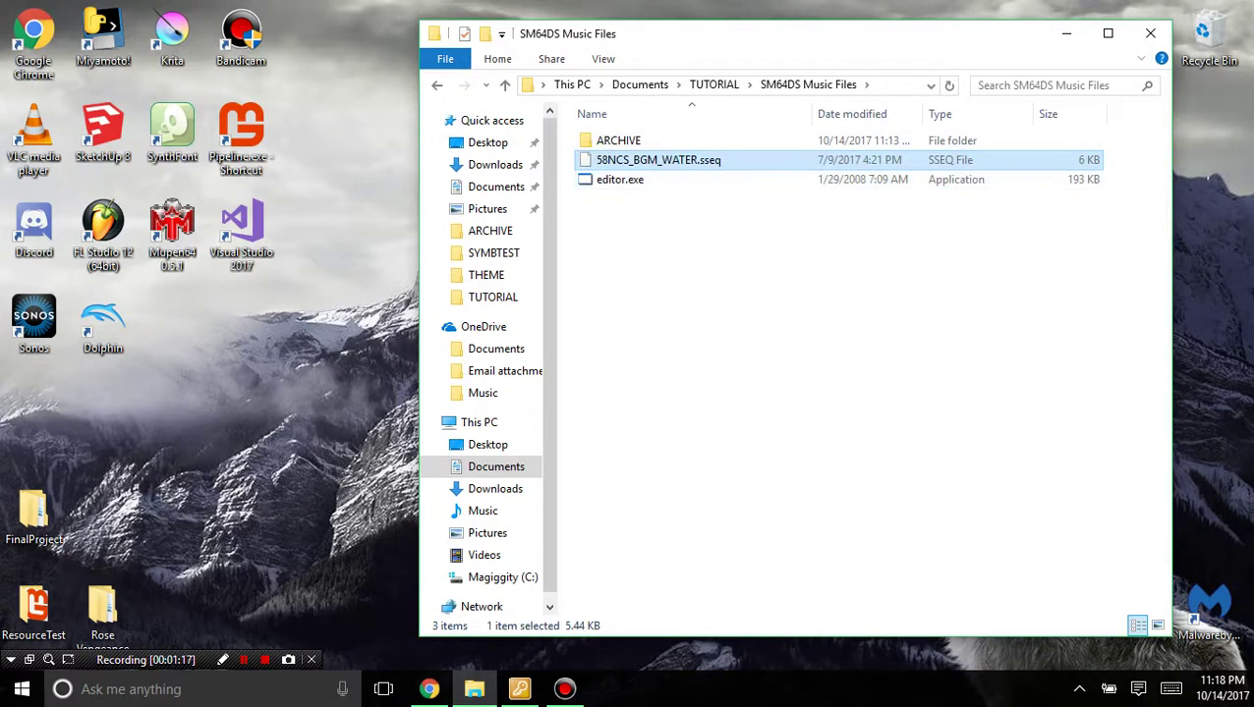
double_click(618, 139)
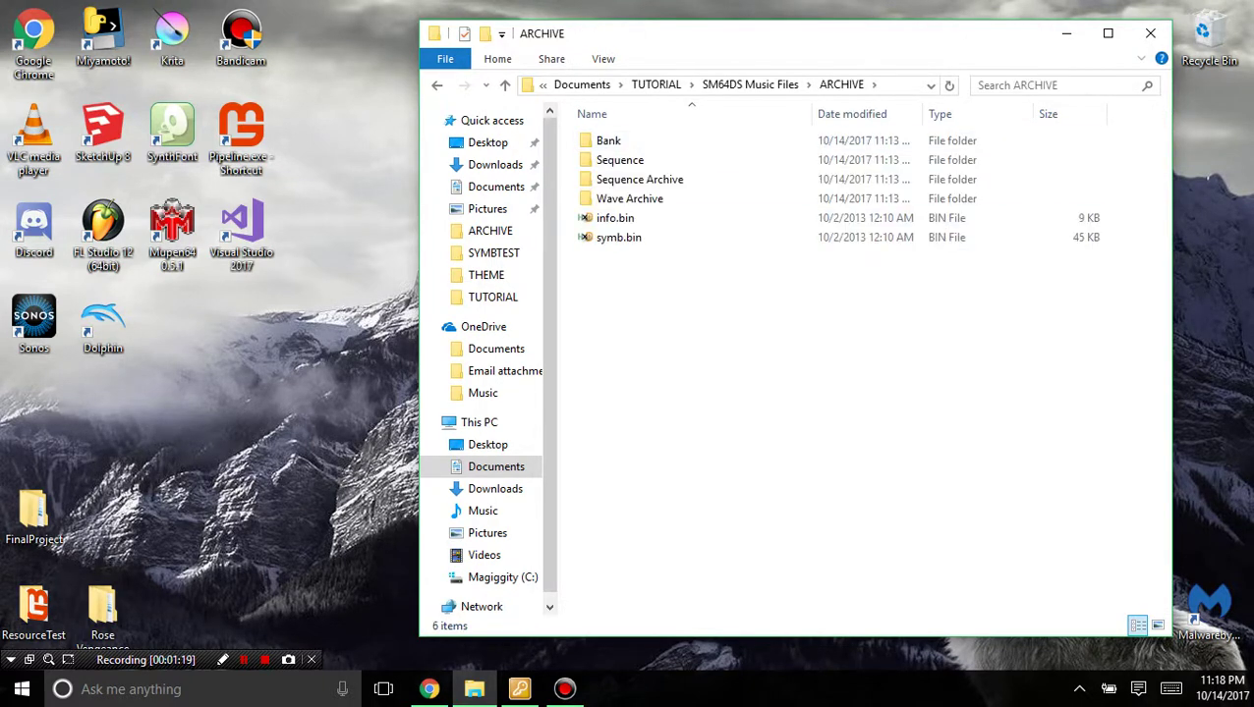
key(ctrl+v)
Check the number of the last sequence file in the Sequence folder and return to ARCHIVE.
click(619, 159)
key(Return)
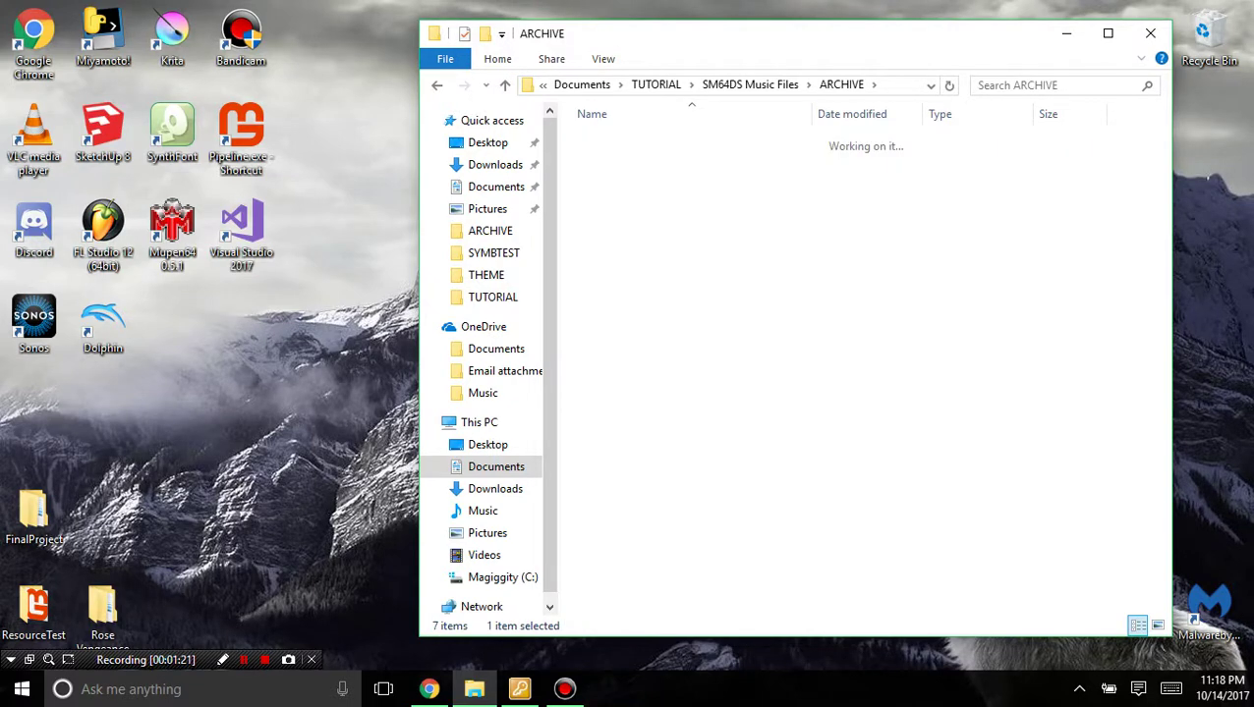
scroll(835, 374, down, 10)
scroll(836, 374, down, 7)
click(658, 604)
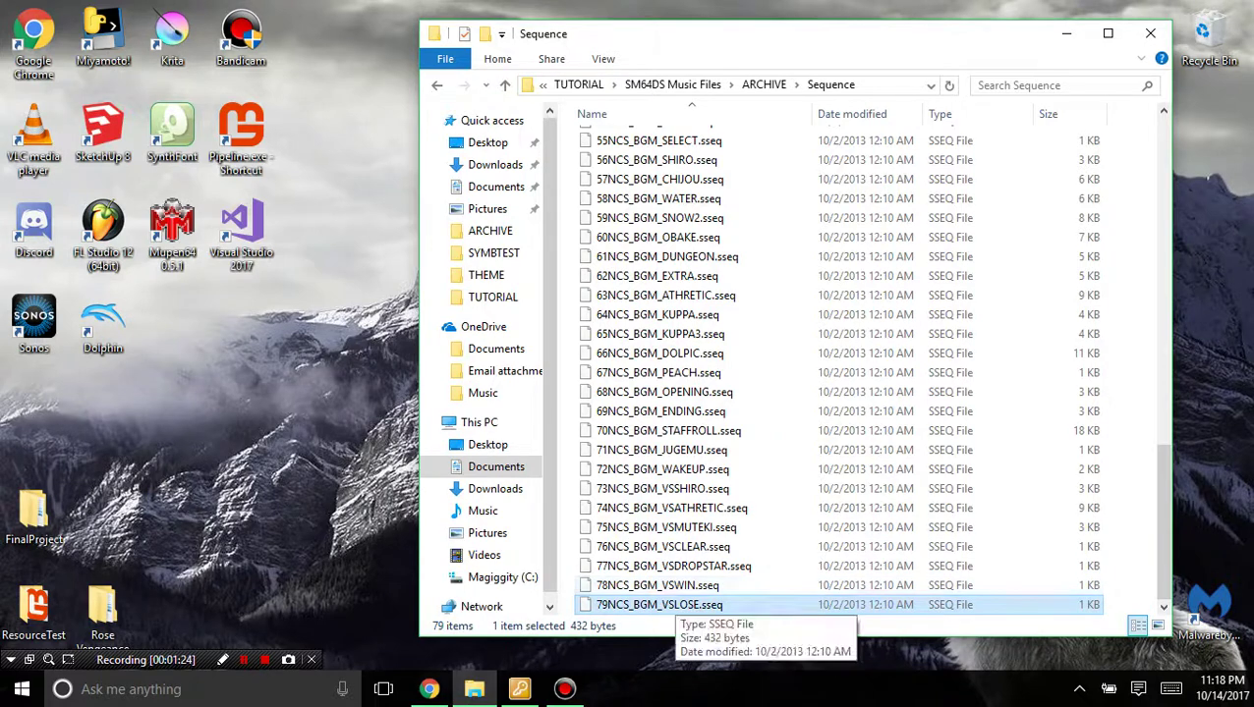
click(764, 85)
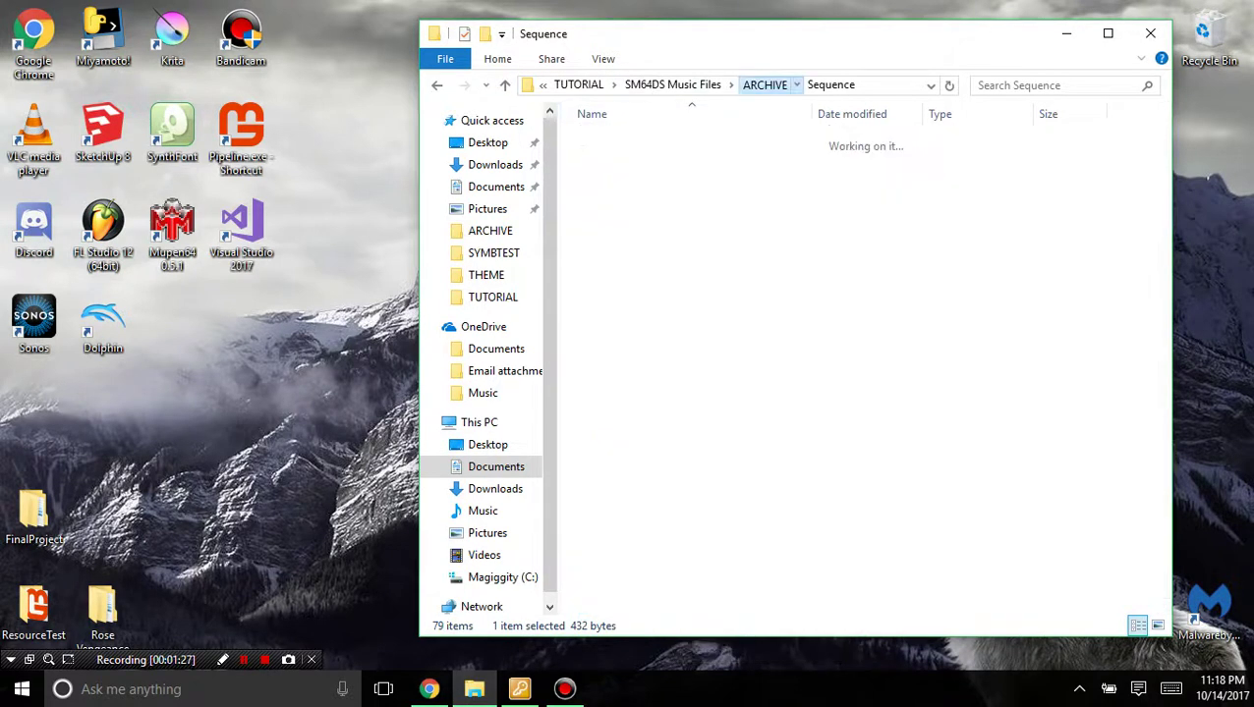
Rename the copied 58NCS_BGM_WATER.sseq in ARCHIVE to 80NCS_BGM_HYDROFIRE.sseq.
click(648, 218)
right_click(646, 218)
click(393, 601)
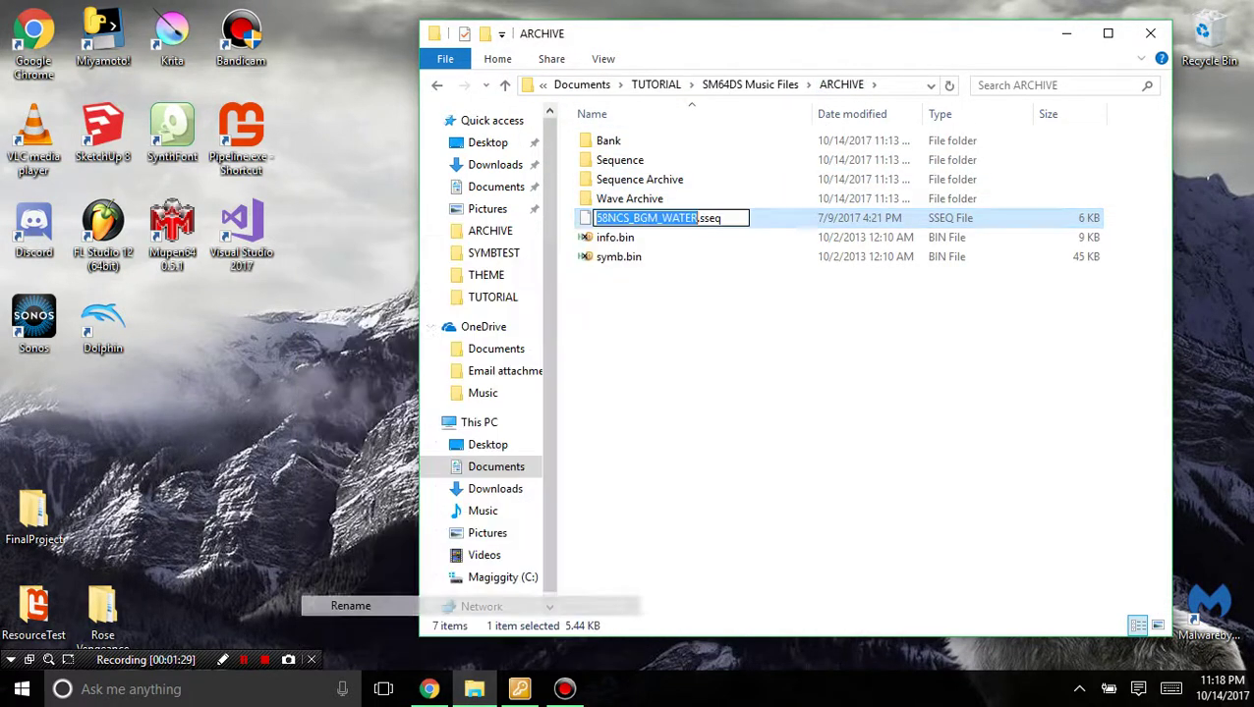
key(Right)
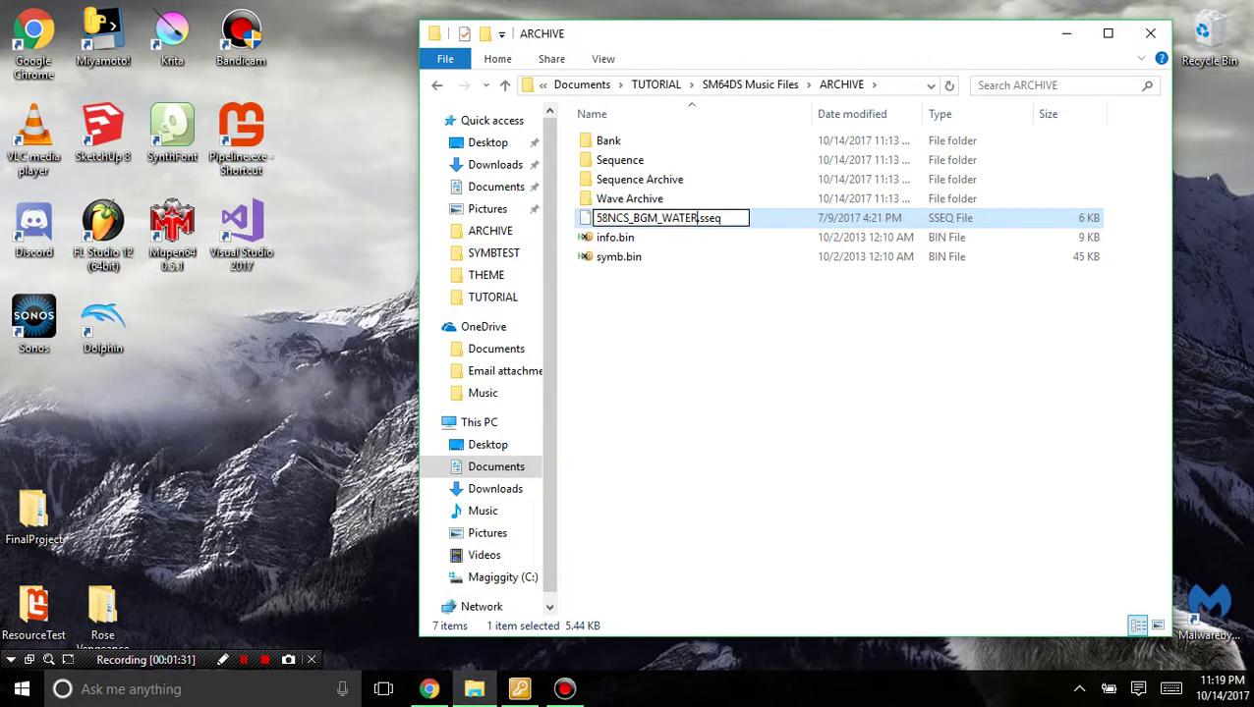
key(Left)
key(shift+Left)
drag(697, 218, 596, 218)
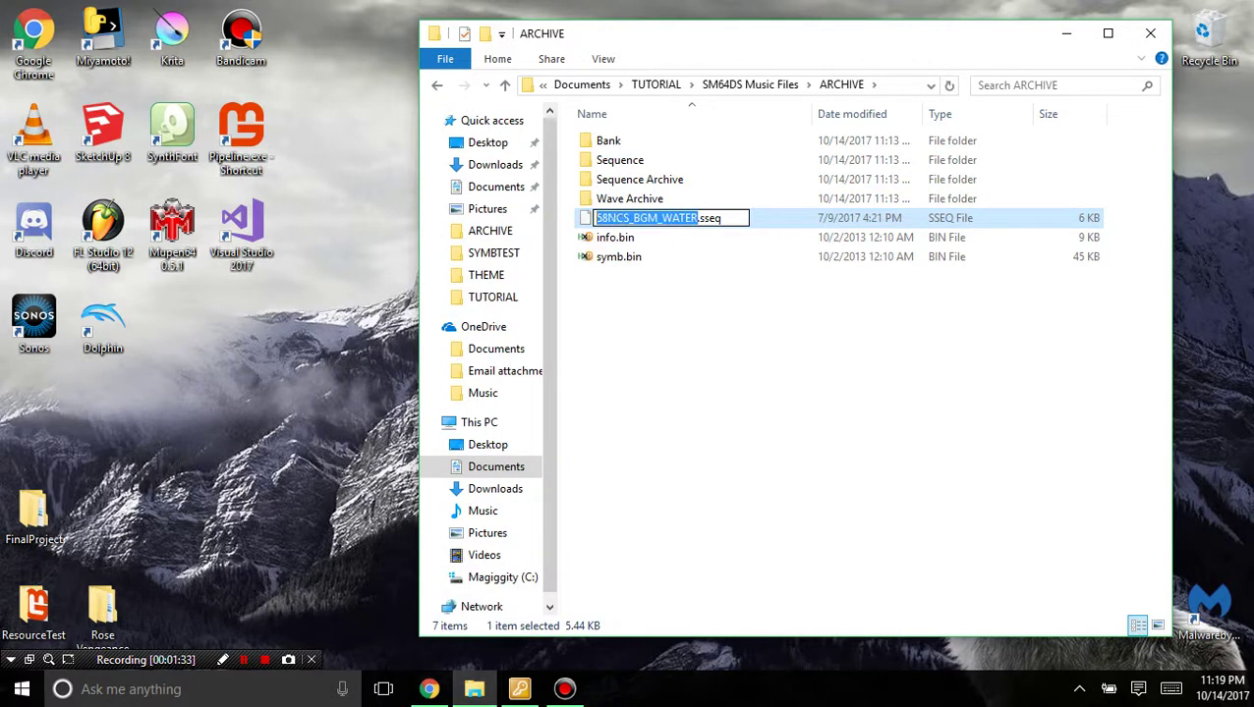
key(BackSpace)
text(80NCS)
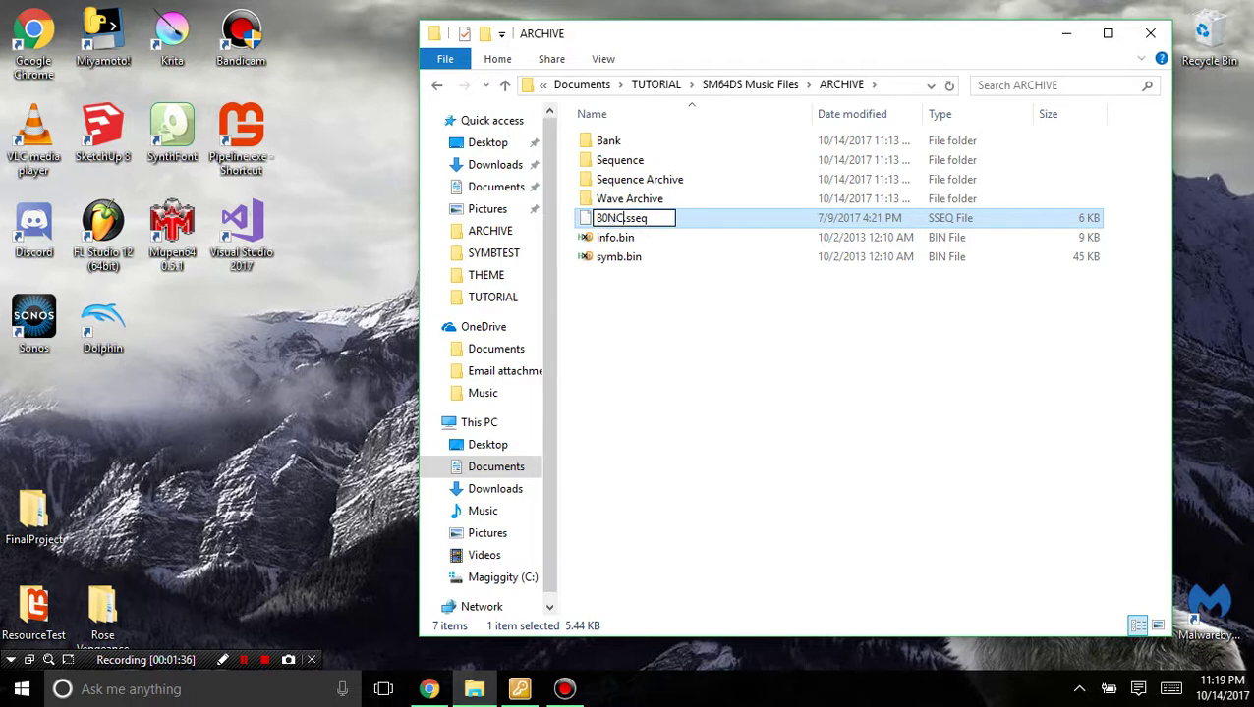
text(_BGM_)
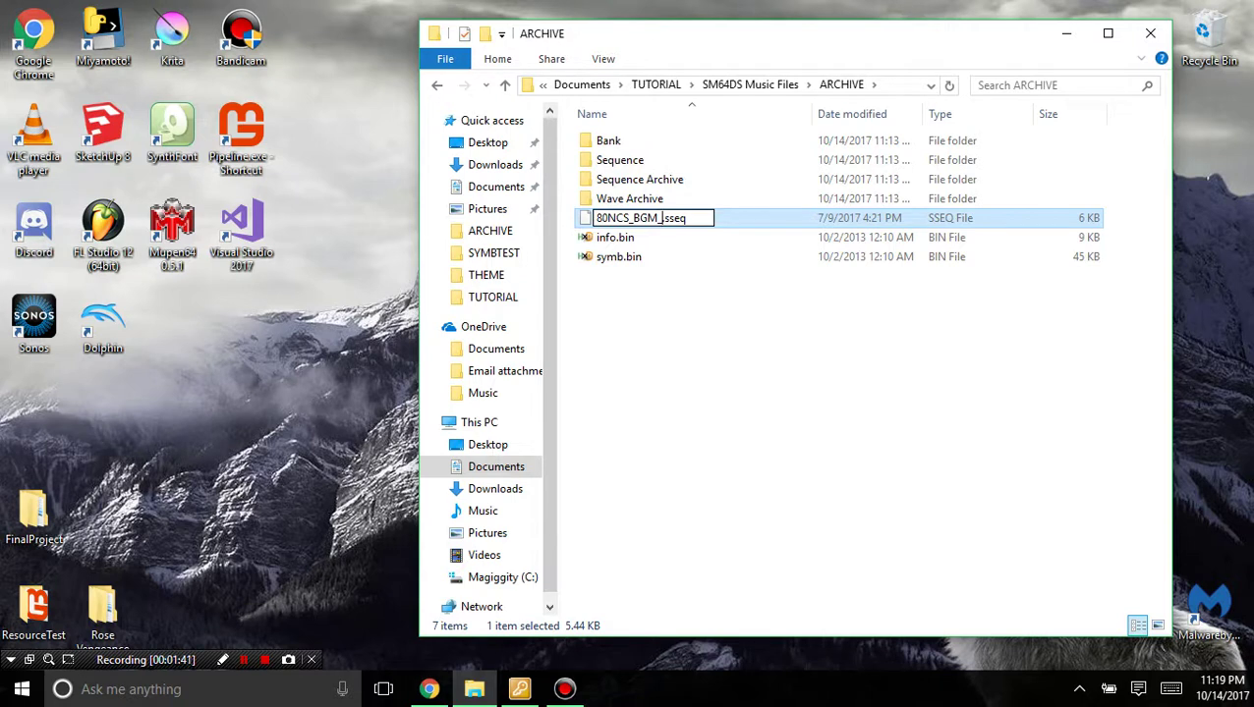
text(HY)
text(DROFIRE)
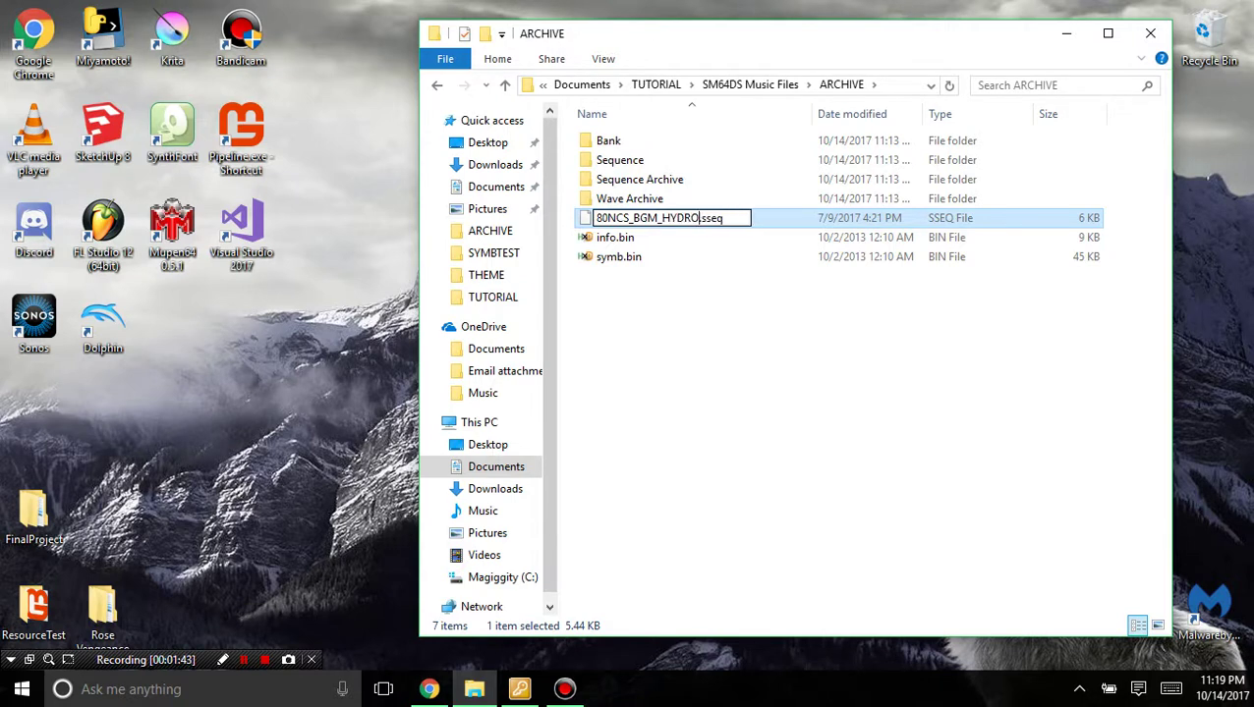
key(Return)
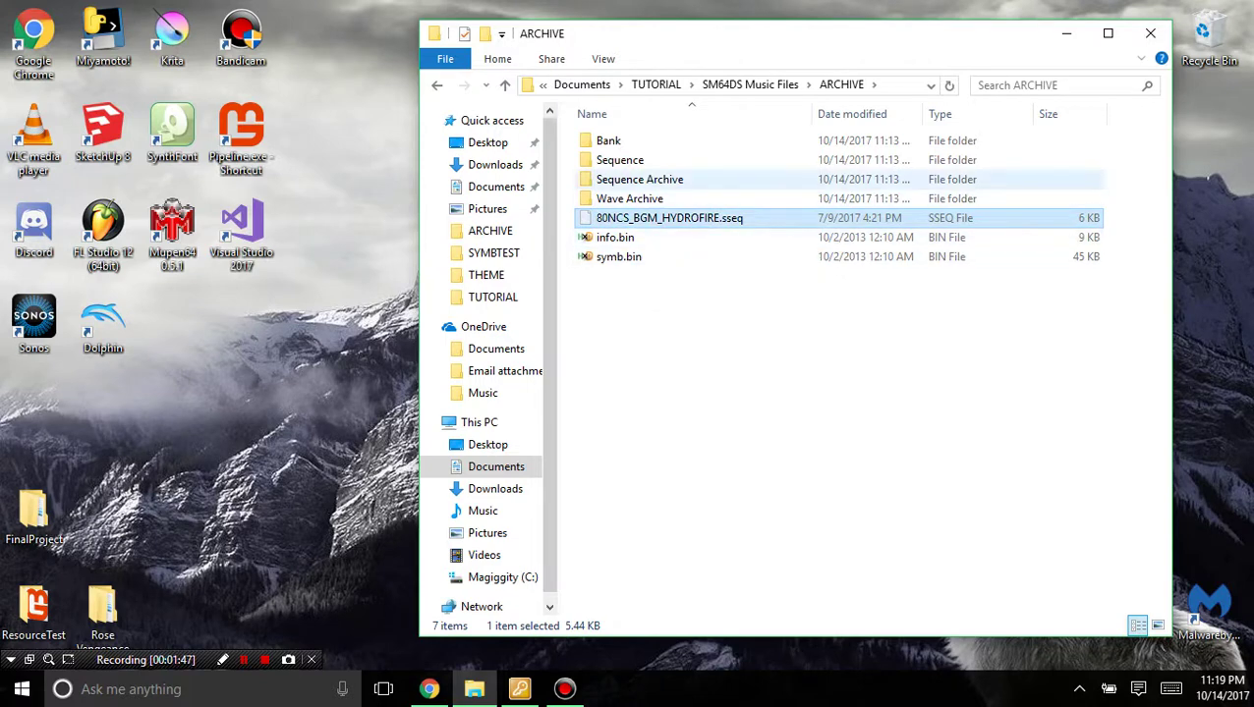
Move 80NCS_BGM_HYDROFIRE.sseq from ARCHIVE into its Sequence subfolder and go back to ARCHIVE.
double_click(619, 159)
scroll(668, 393, down, 18)
key(ctrl+v)
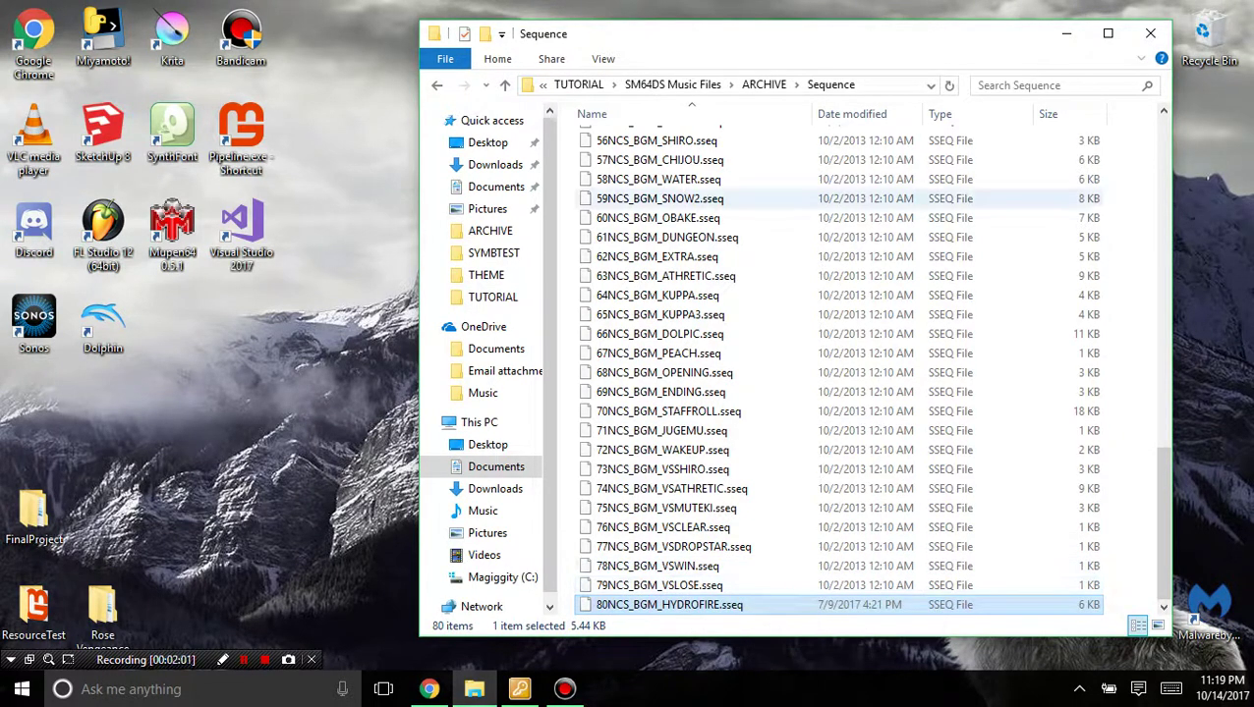
click(763, 85)
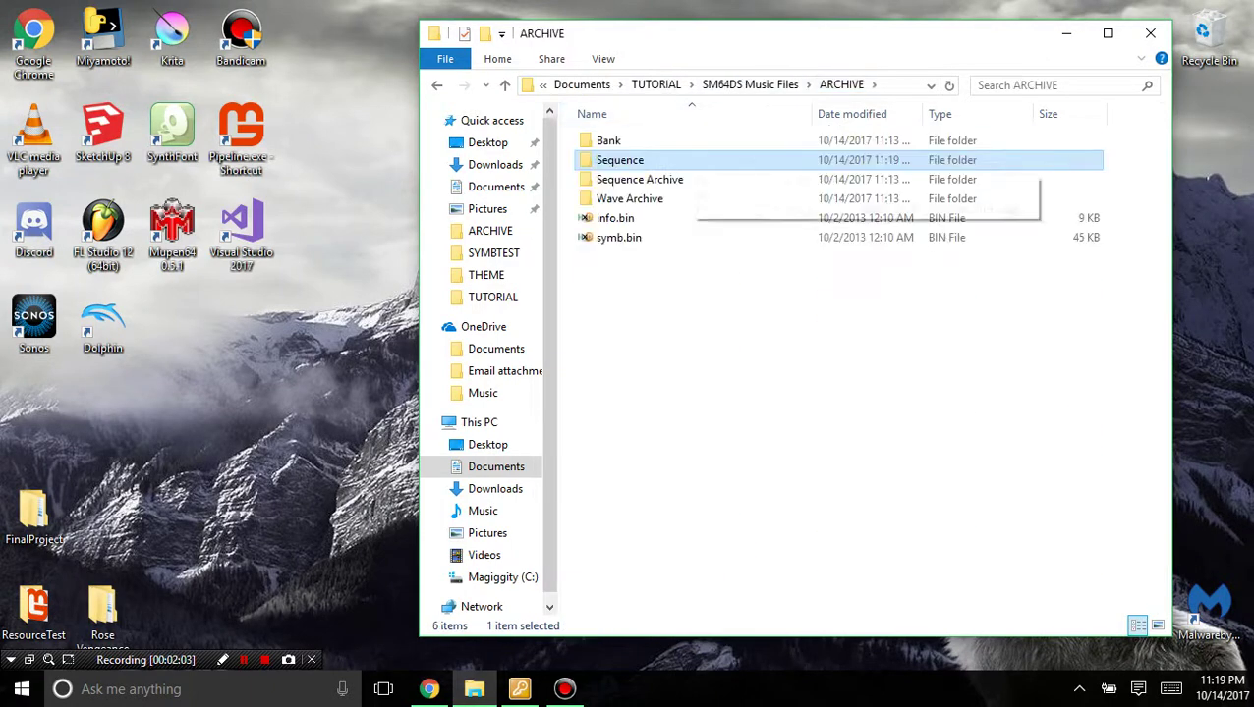
double_click(693, 159)
click(766, 85)
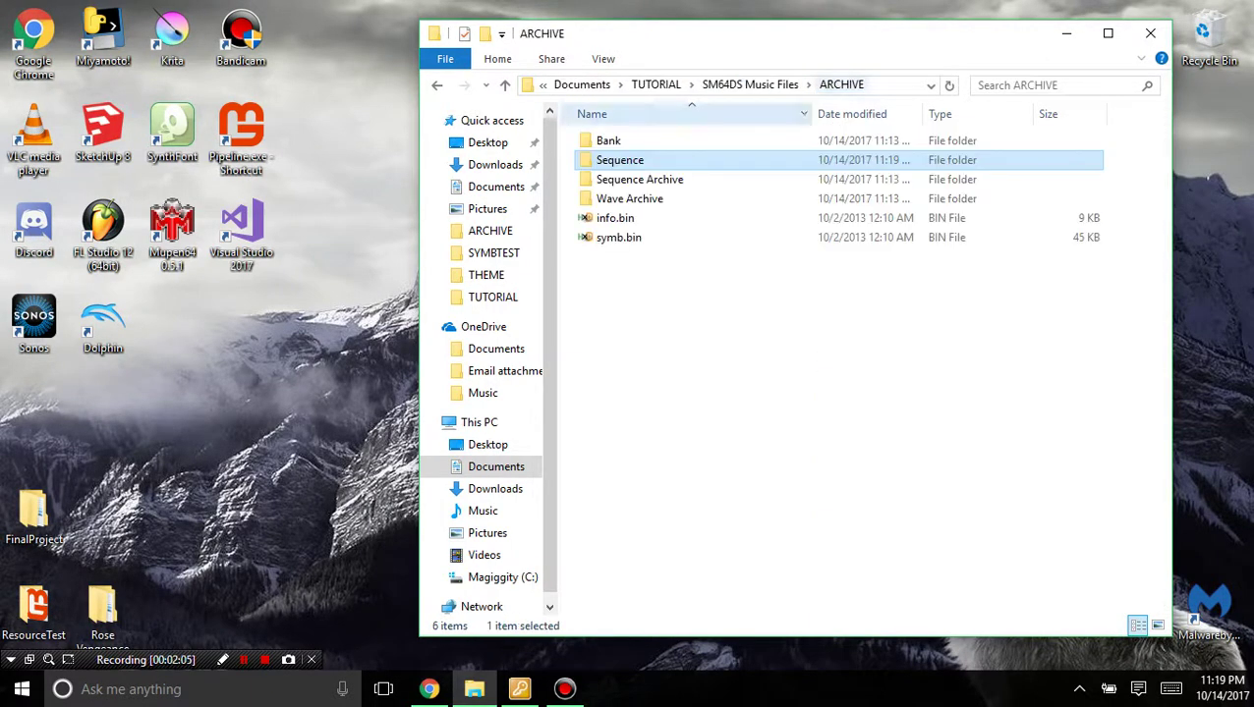
Examine the sound bank files in the Bank folder, including 070NCS_BANK_BGM_WATER.sbnk, and return to ARCHIVE.
double_click(608, 140)
scroll(766, 411, down, 20)
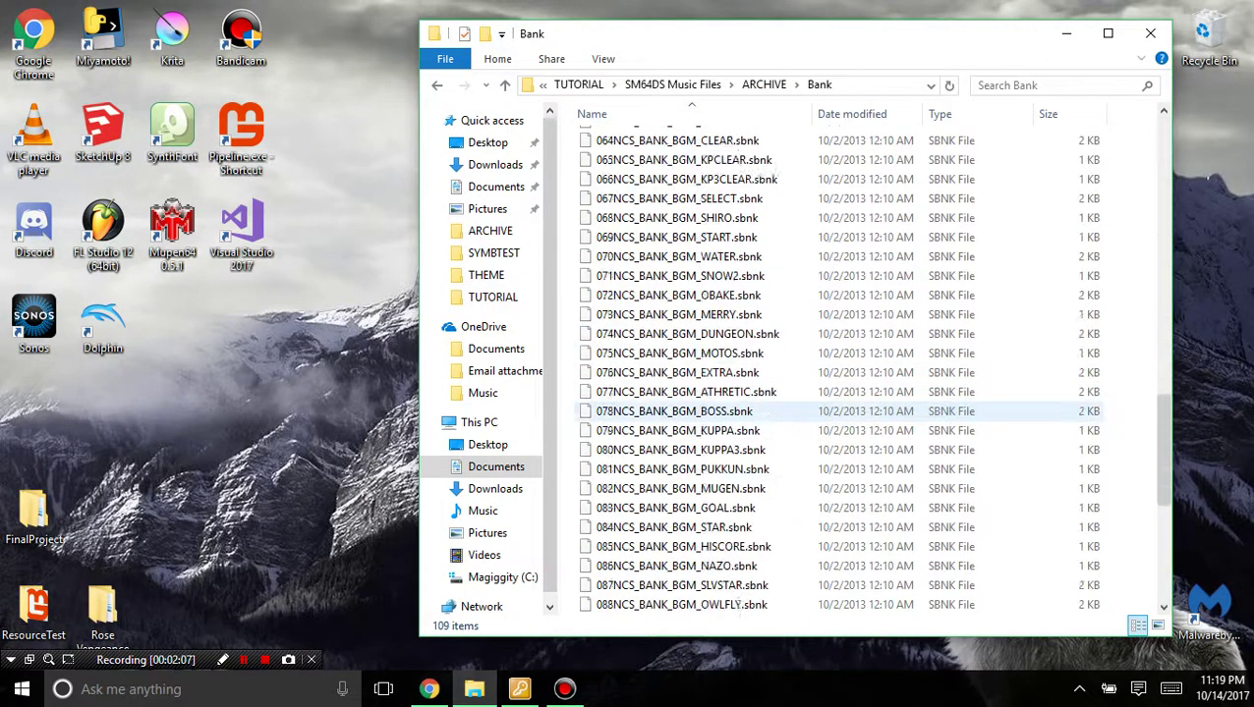
scroll(766, 411, down, 5)
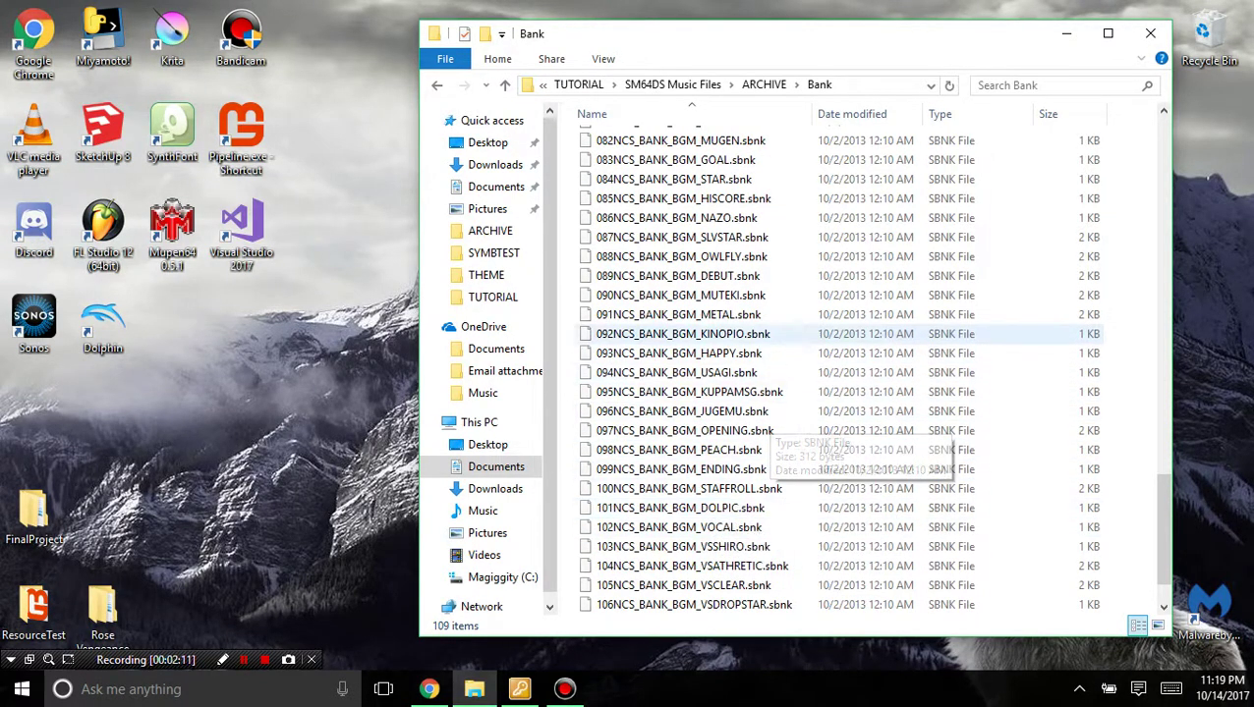
scroll(766, 372, up, 3)
scroll(767, 372, down, 4)
scroll(737, 372, up, 5)
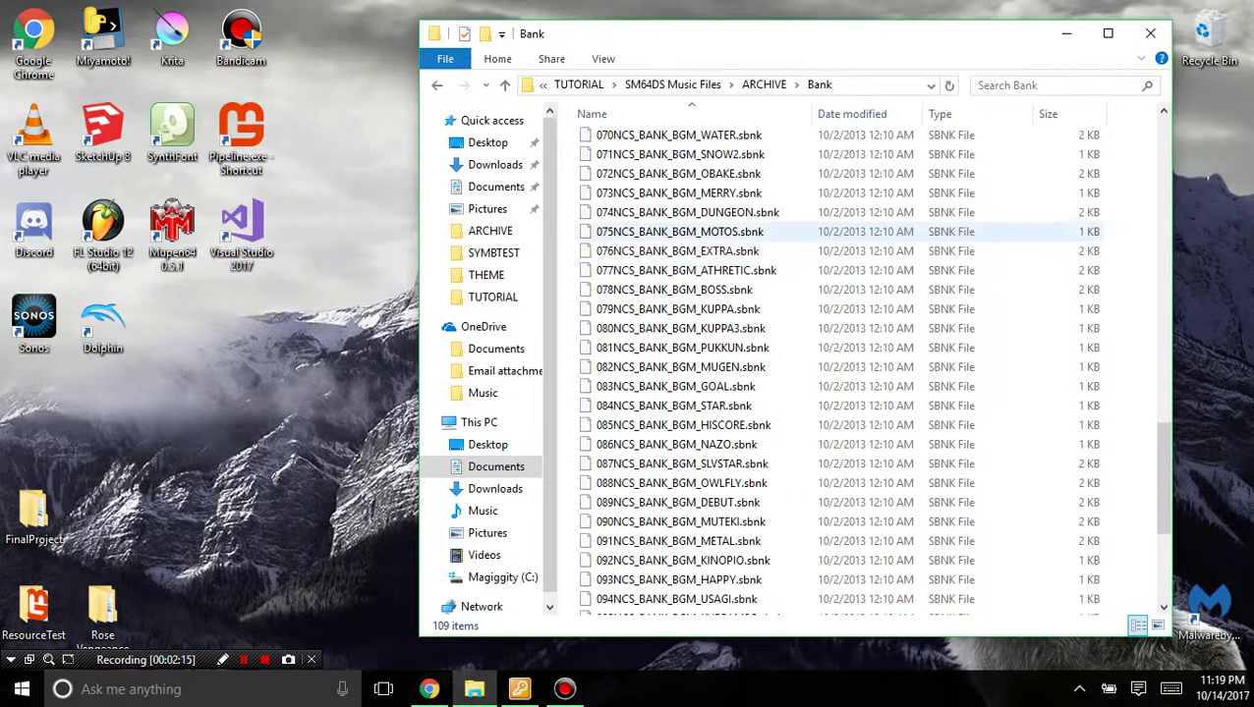
click(688, 135)
scroll(688, 134, up, 1)
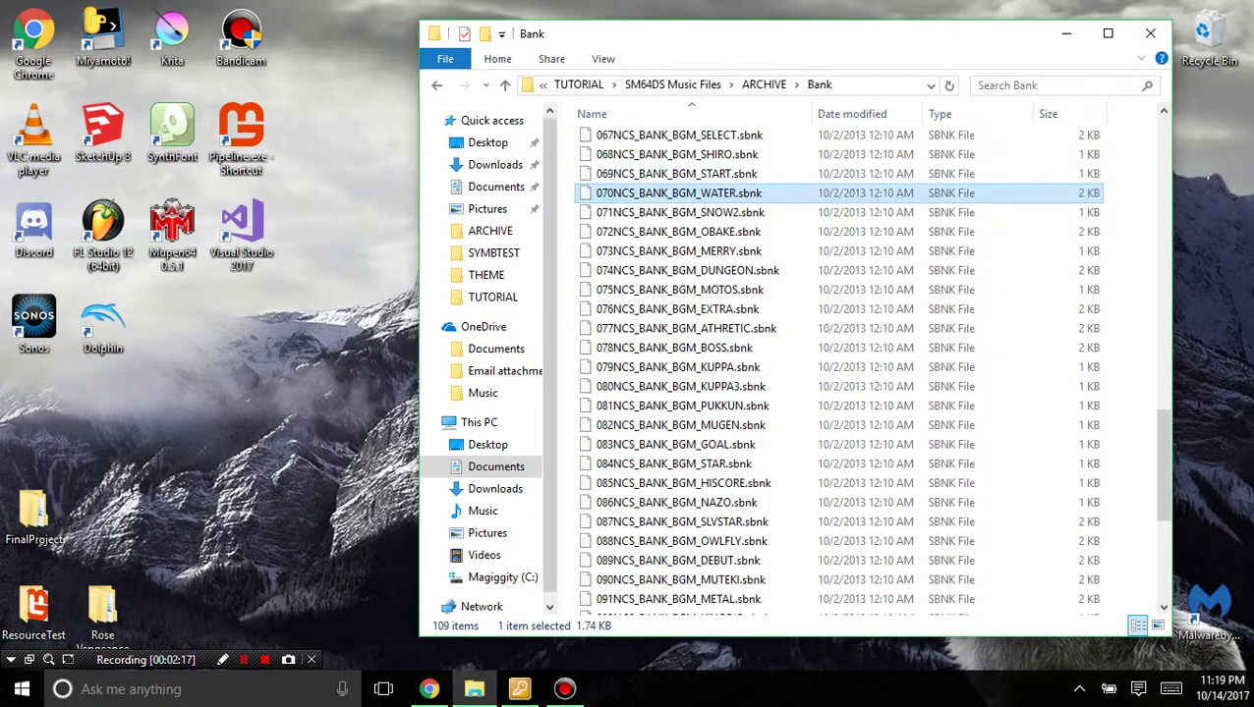
click(764, 85)
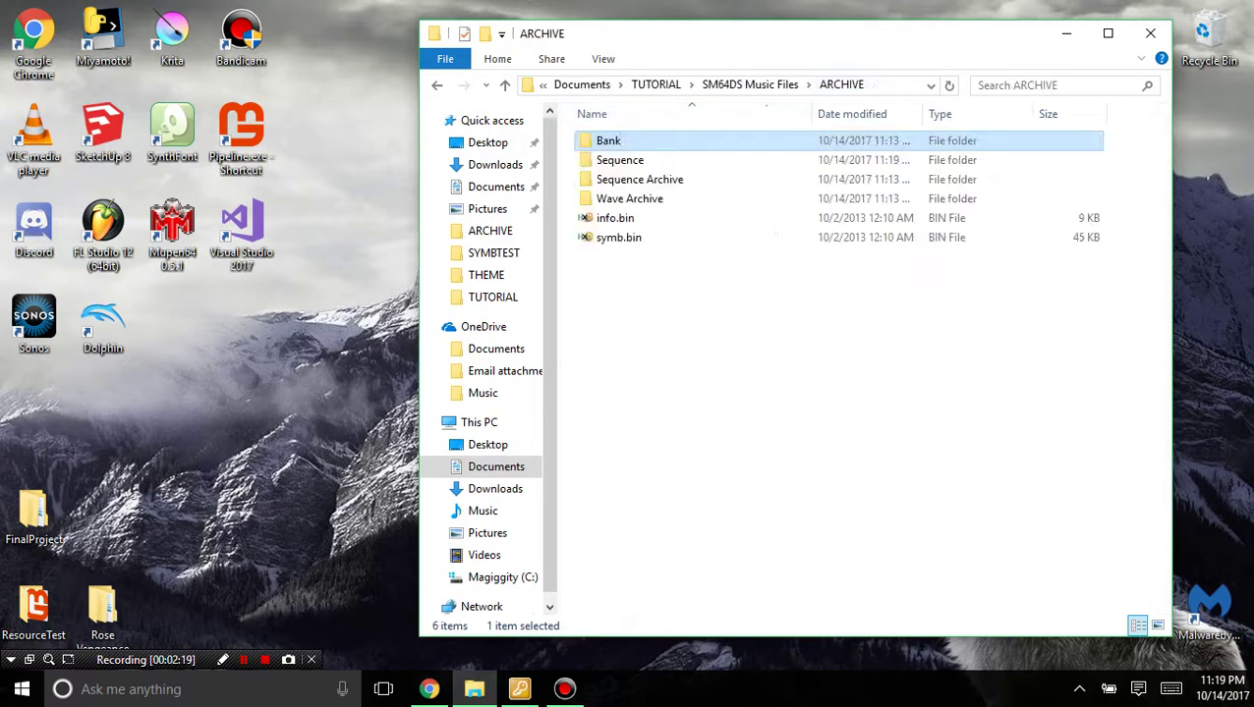
Copy InfoTool.exe and SymbTool.exe from the TUTORIAL folder into the ARCHIVE folder.
drag(678, 329, 658, 236)
click(668, 295)
click(750, 84)
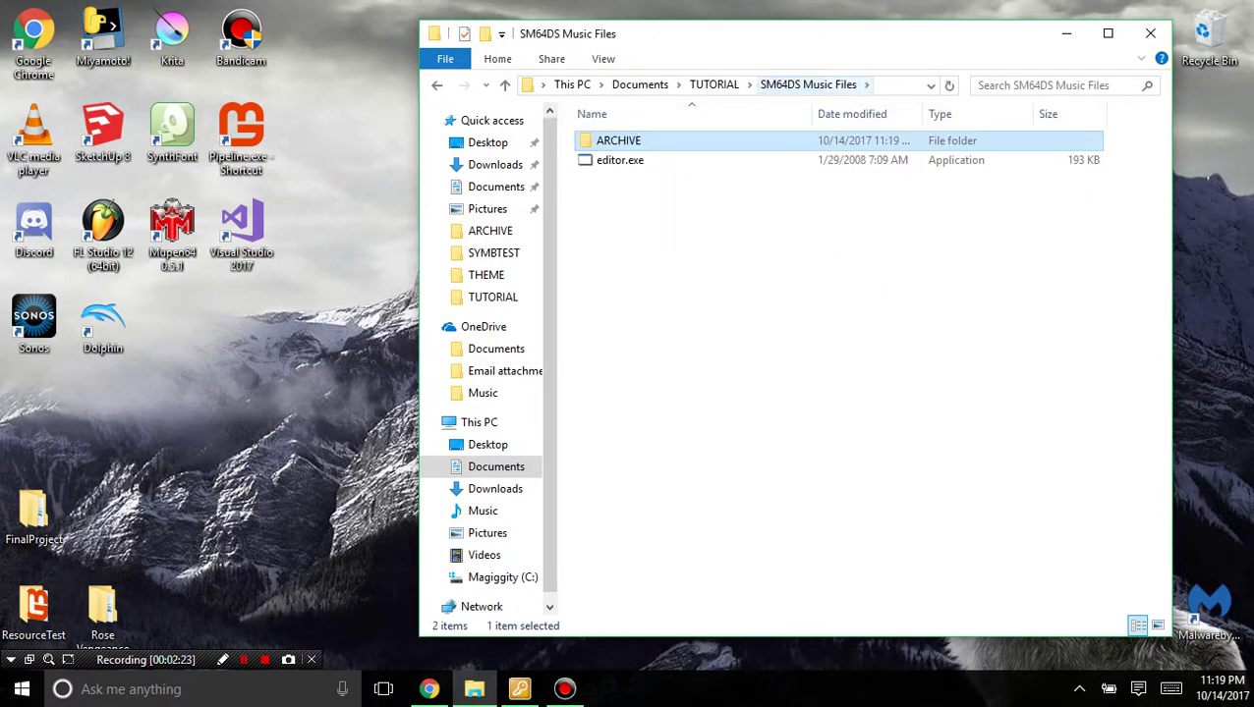
click(715, 85)
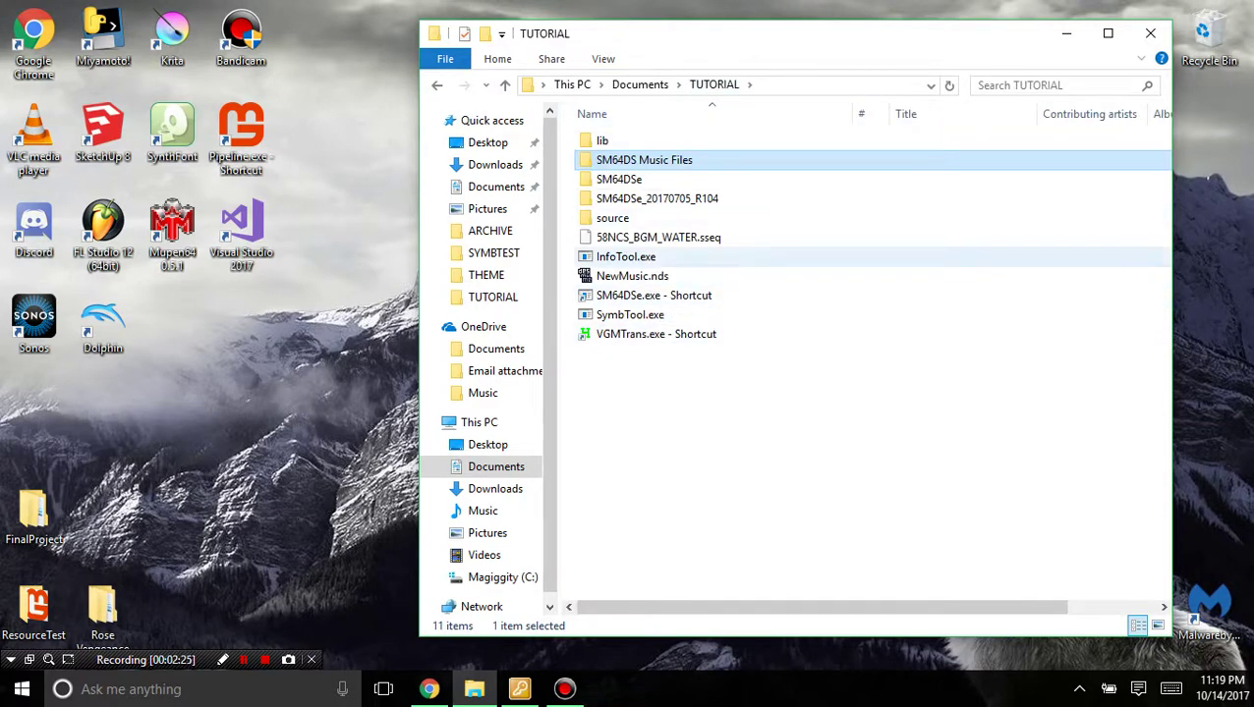
click(658, 256)
ctrl+click(630, 315)
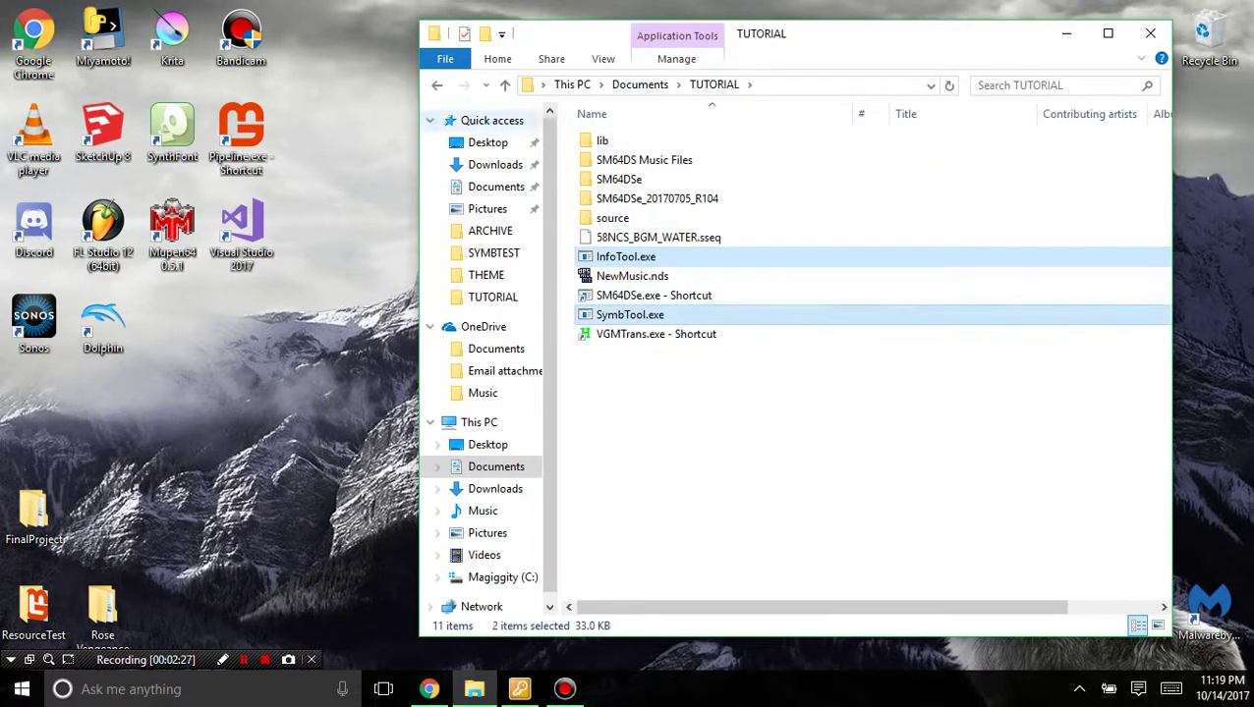
key(alt+Left)
key(alt+Left)
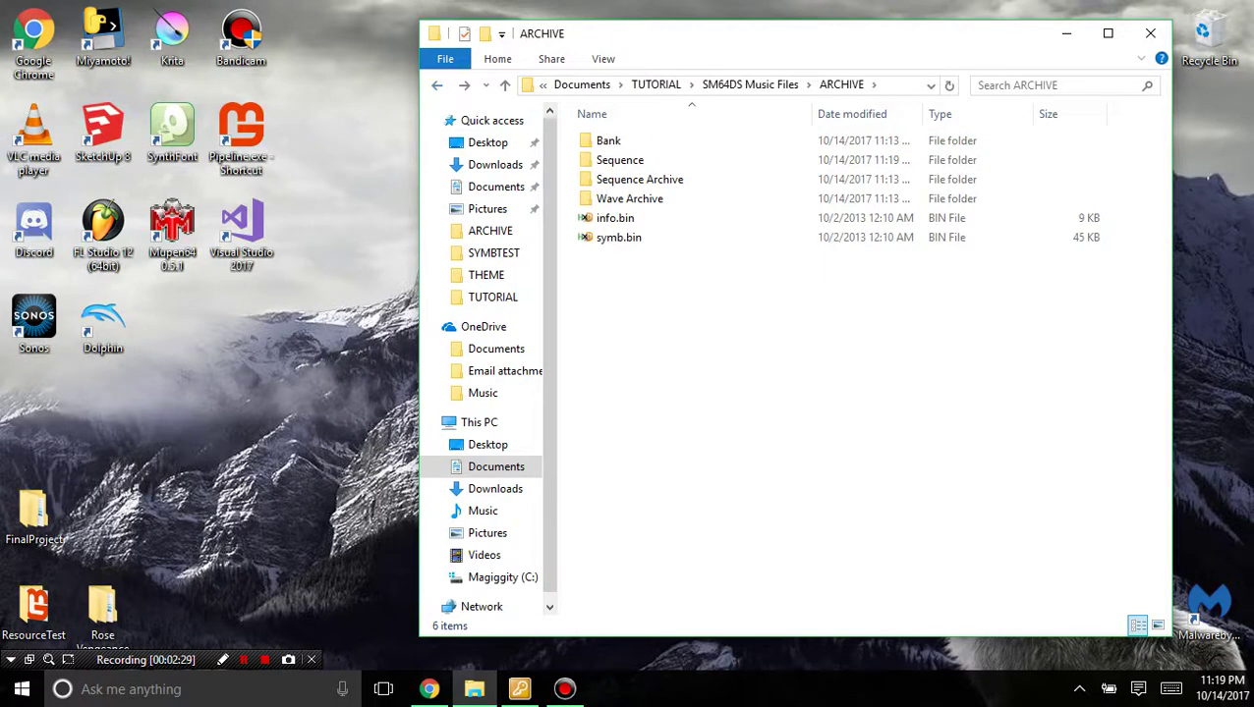
key(ctrl+v)
Create a new text document in ARCHIVE and name it RUN.bat, accepting the changed file extension.
right_click(671, 393)
mouse_move(629, 350)
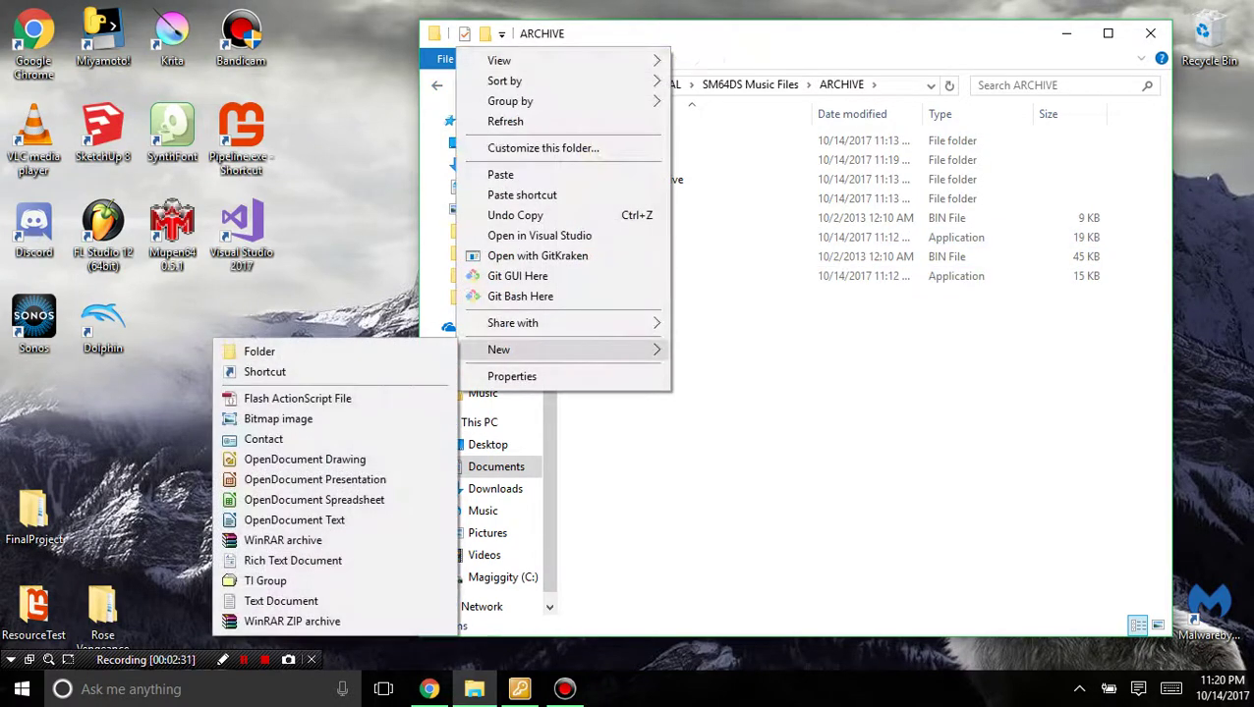
click(281, 600)
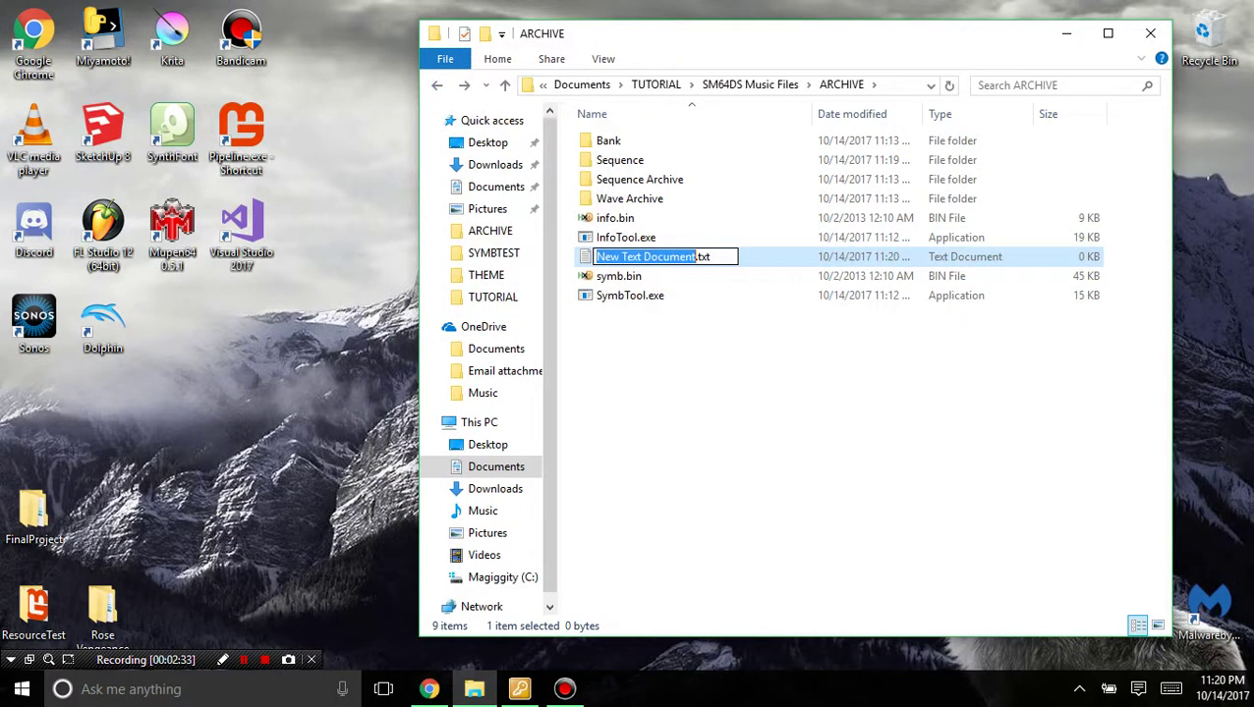
text(RUN.)
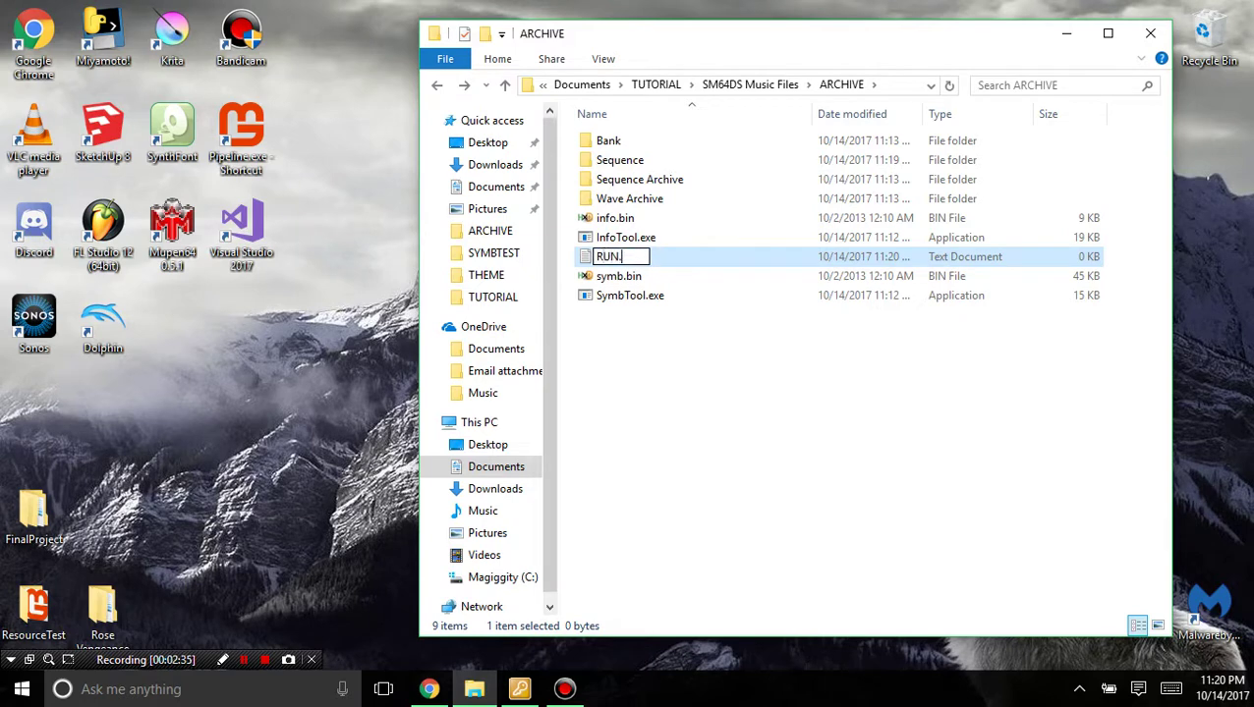
text(bat)
key(Return)
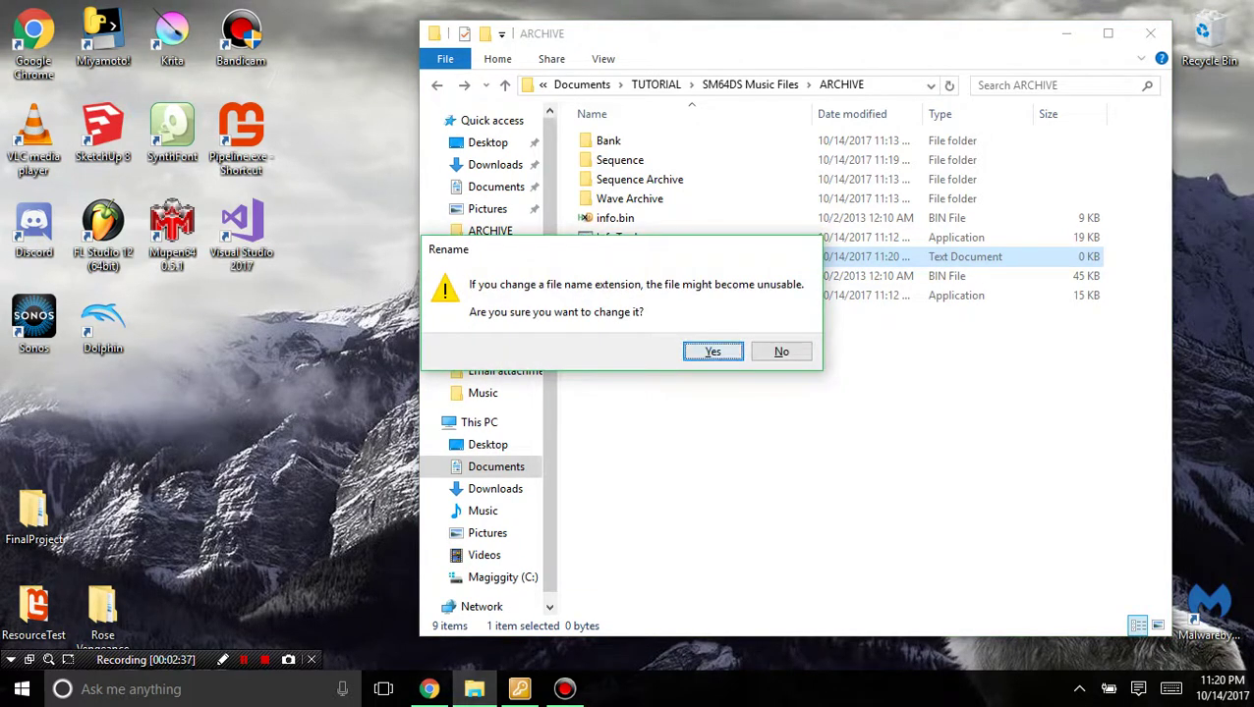
key(Return)
Open RUN.bat for editing and write "SymbTool.exe symb.bin symb.txt" as its first line.
right_click(679, 258)
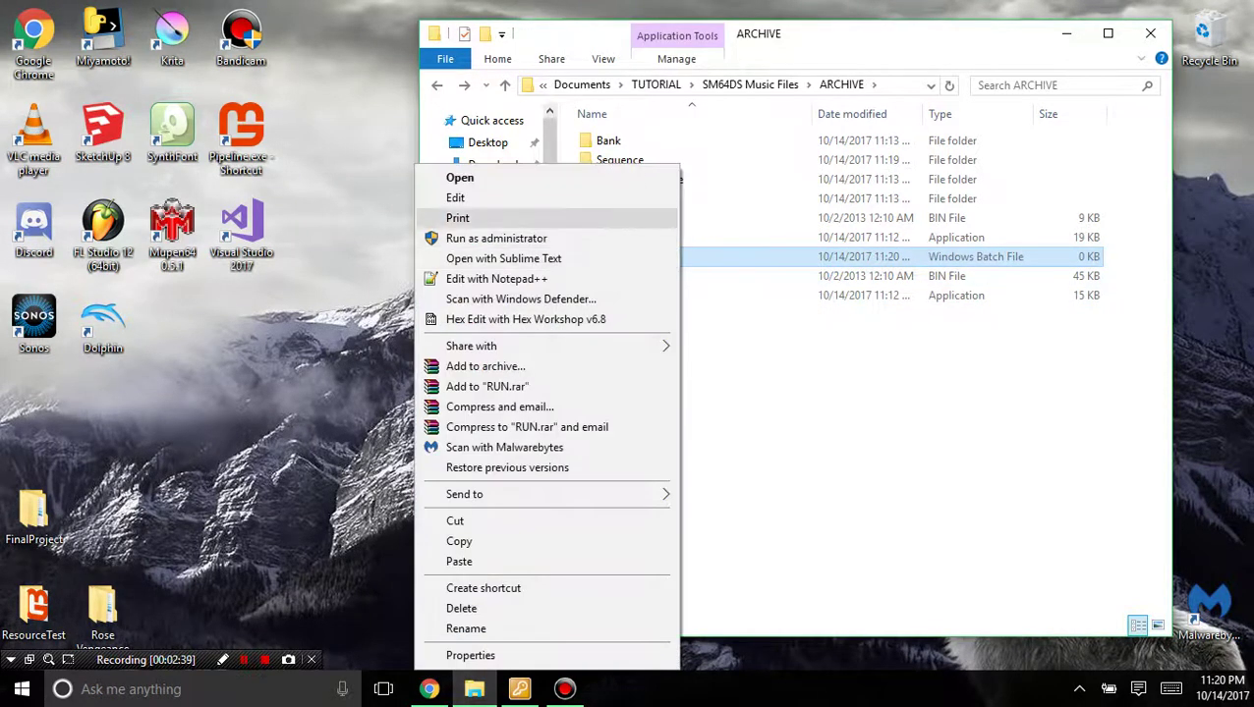
click(455, 197)
drag(629, 79, 796, 387)
text(Symb)
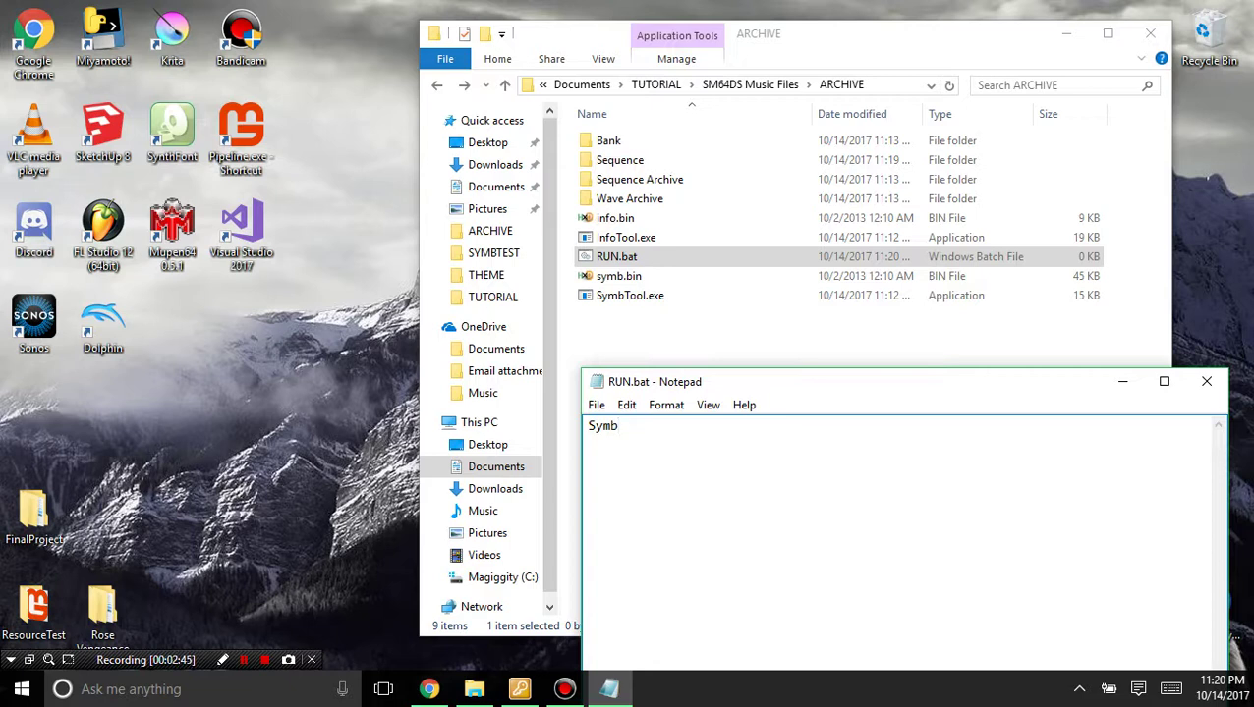
text(T)
text(ool.exe )
text(inf)
key(BackSpace)
key(BackSpace)
key(BackSpace)
text(symb.bin)
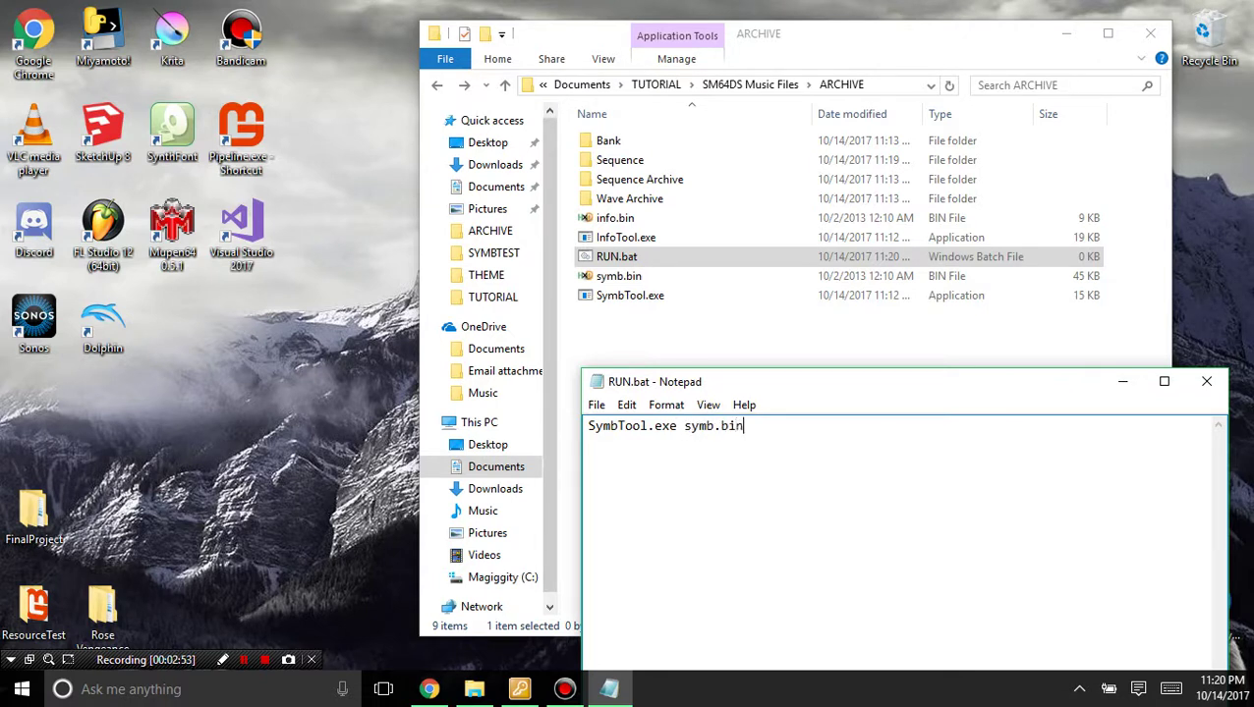
text( symb.txt)
key(Return)
Add "InfoTool.exe info.bin info.txt" as the second line of RUN.bat.
text(INF)
key(BackSpace)
key(BackSpace)
text(nfoTool.ex)
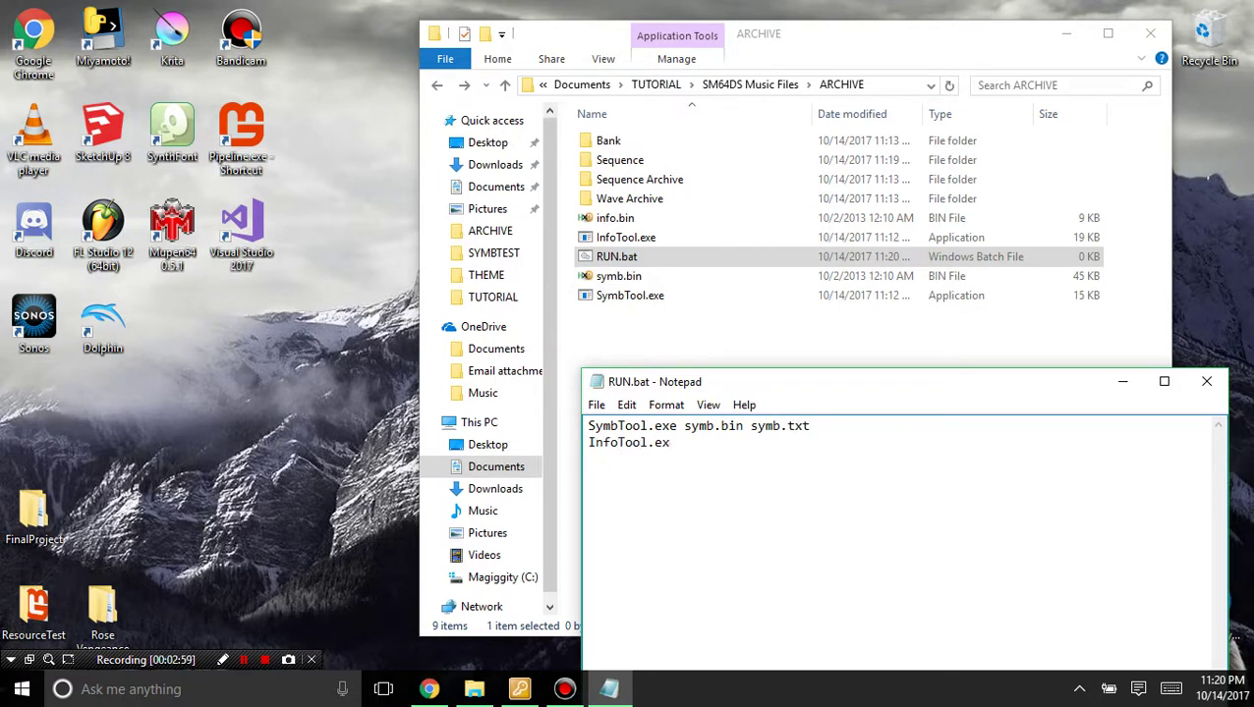
text(e info.bin inof)
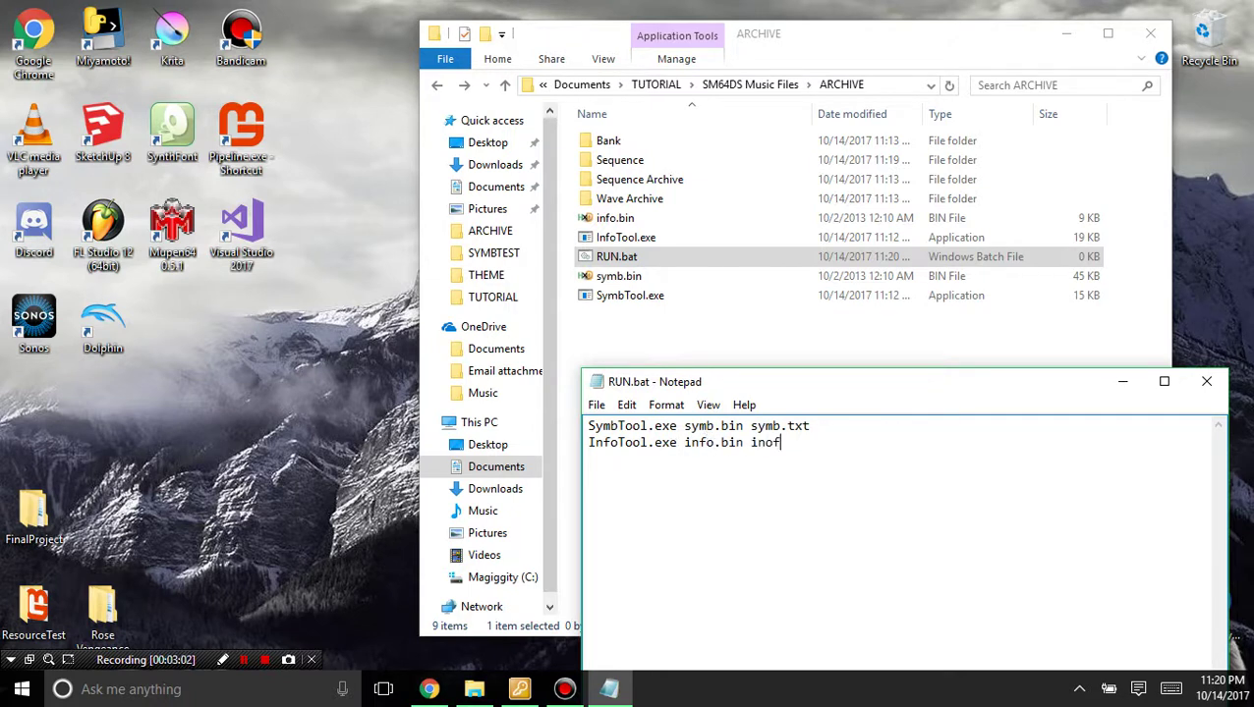
key(BackSpace)
key(BackSpace)
text(fo.txt)
key(Return)
Add a PAUSE command as the third line of RUN.bat.
text(pa)
key(BackSpace)
key(BackSpace)
text(PASU)
key(BackSpace)
key(BackSpace)
text(USE)
Save and close RUN.bat, run it from the ARCHIVE folder and dismiss its console window.
key(ctrl+s)
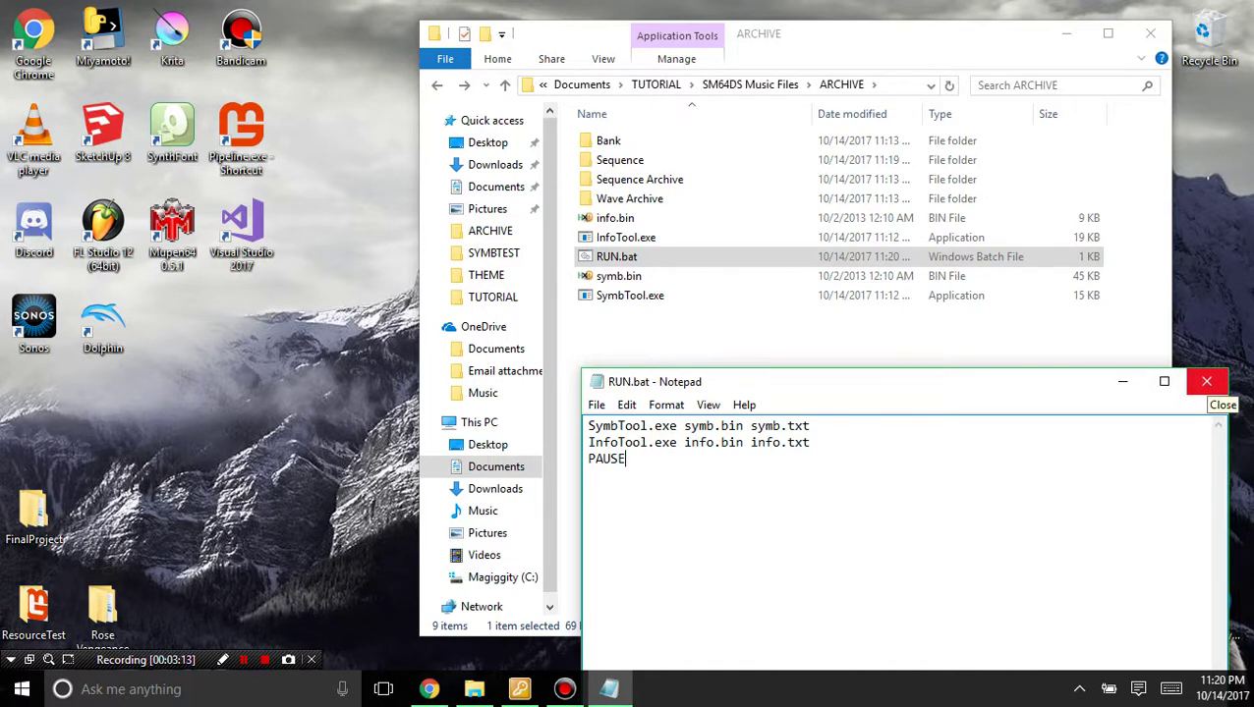
click(1206, 381)
double_click(615, 257)
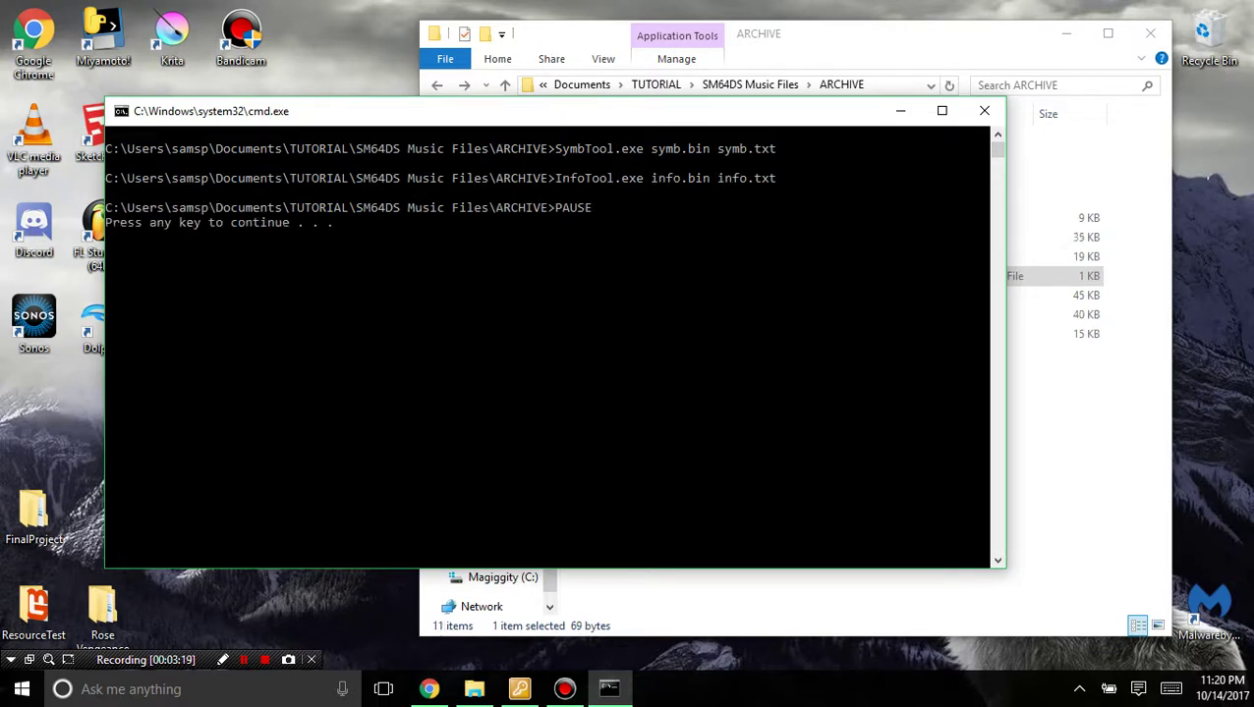
key(Return)
Look through the generated symb.txt and info.txt files in Notepad and close them again.
click(617, 315)
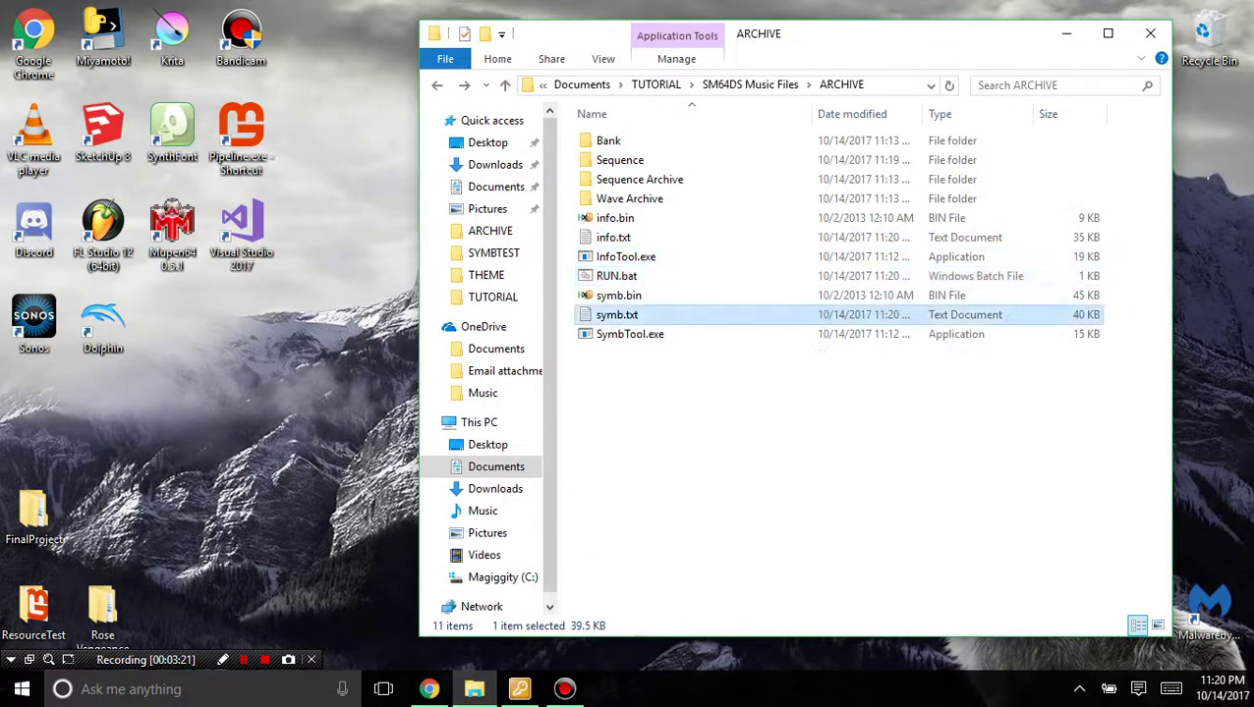
double_click(617, 315)
drag(706, 526, 338, 157)
click(830, 144)
click(613, 237)
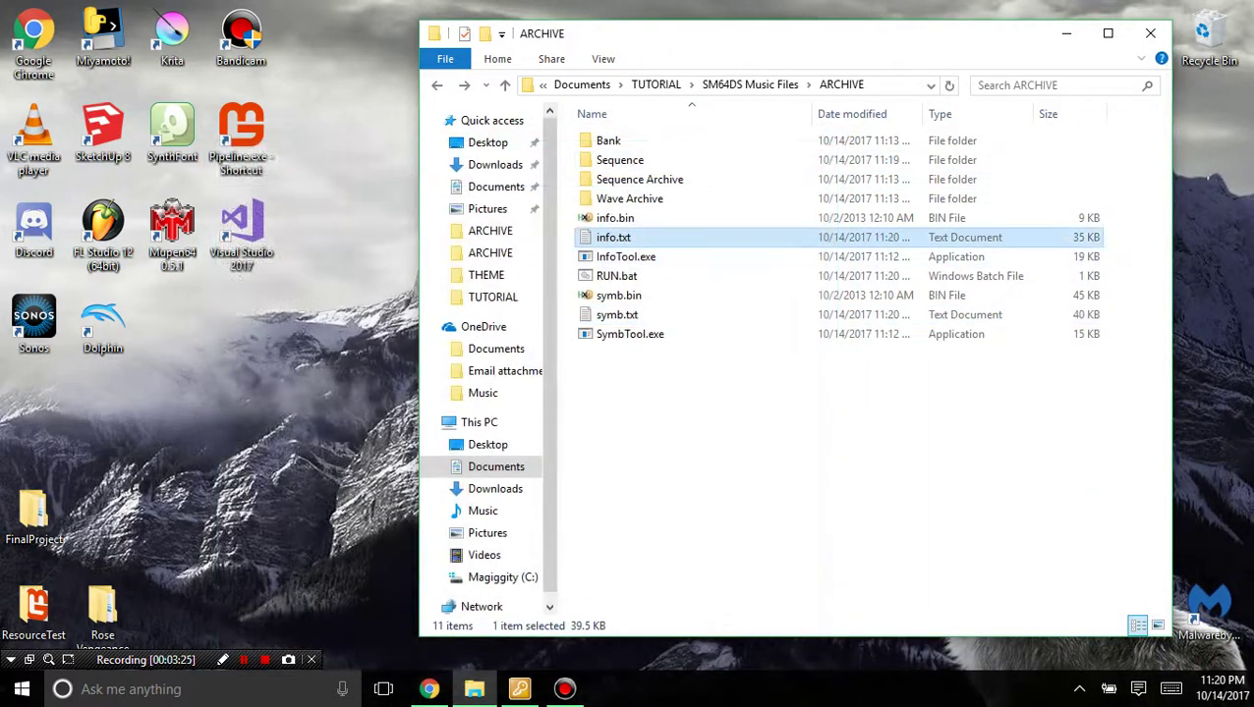
double_click(613, 236)
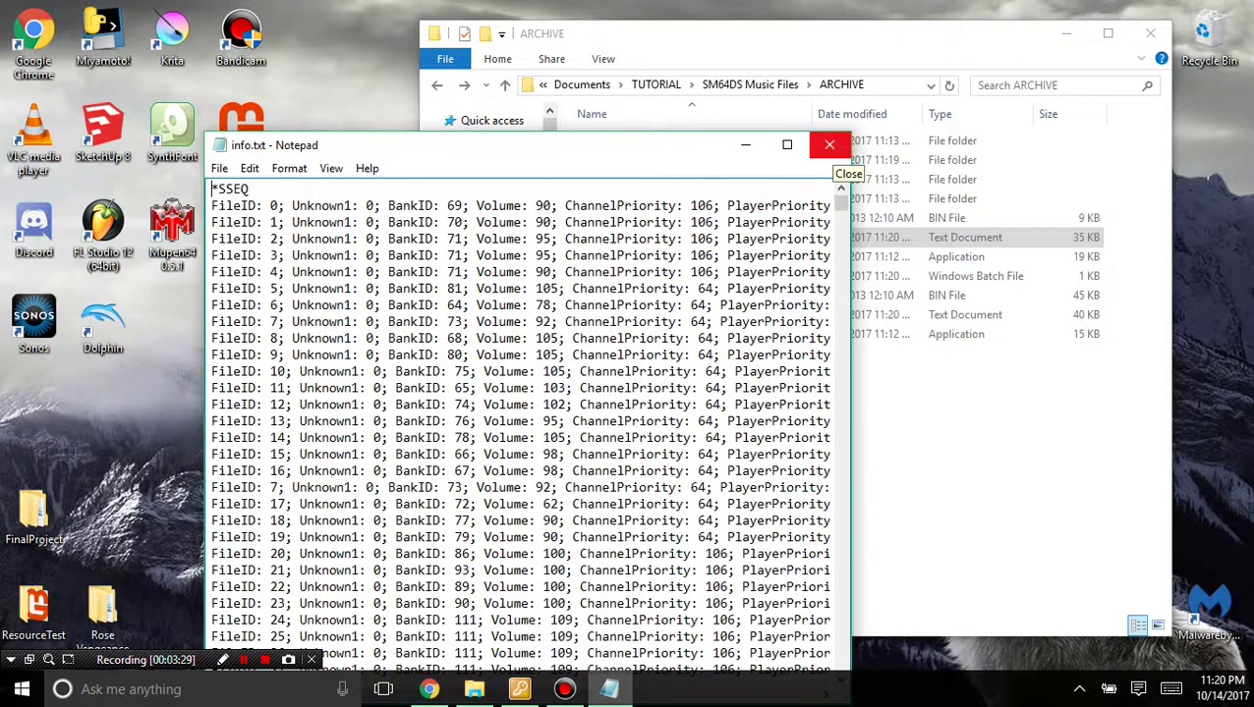
scroll(816, 196, down, 18)
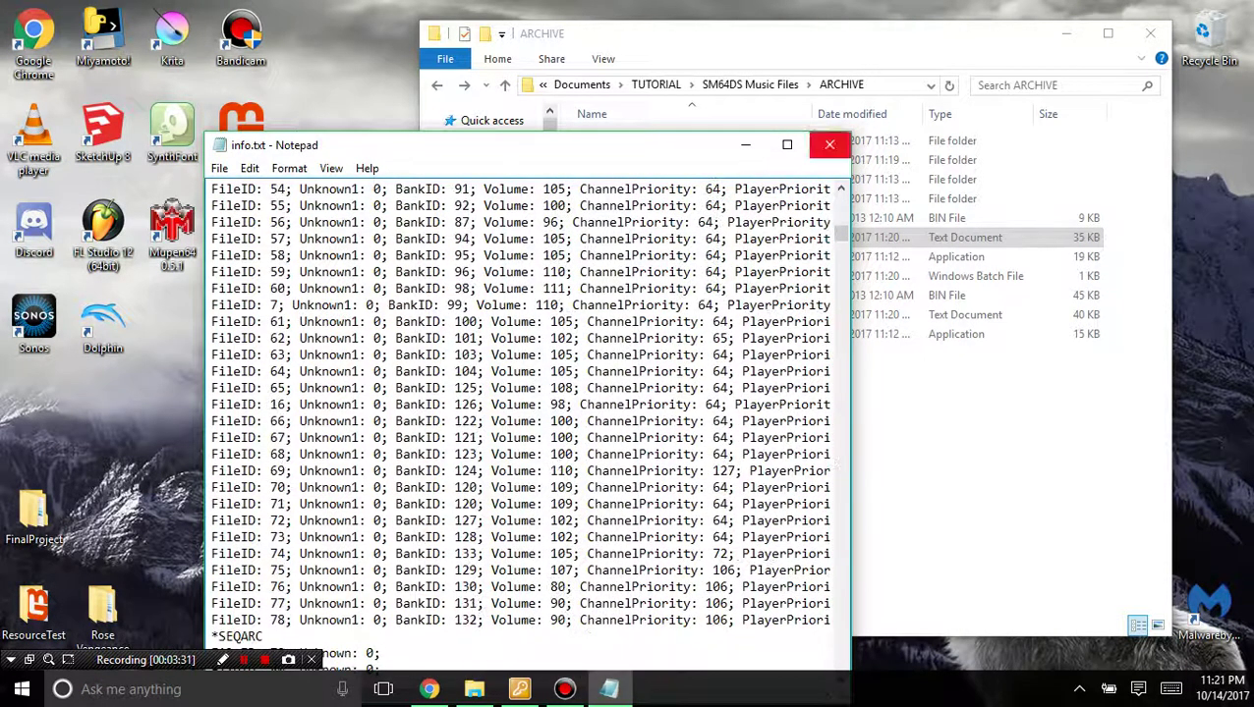
click(829, 145)
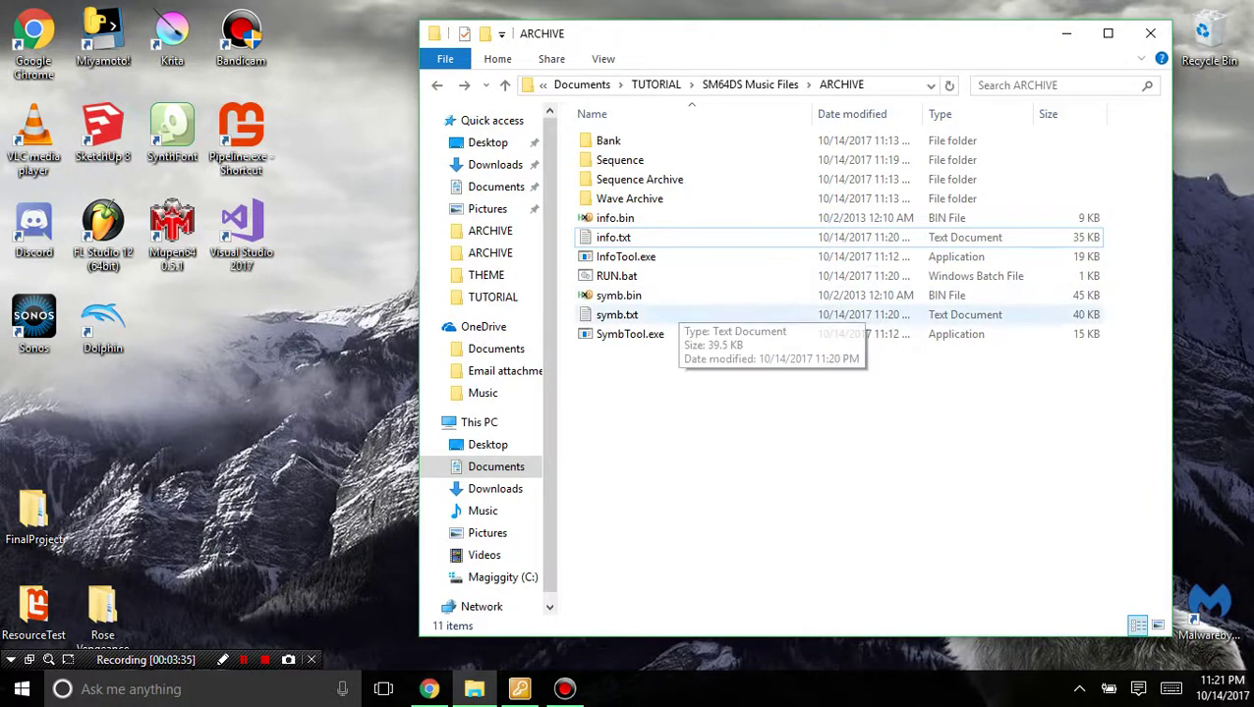
Open symb.txt and info.txt from the ARCHIVE folder in Notepad++.
right_click(675, 306)
click(747, 313)
right_click(752, 314)
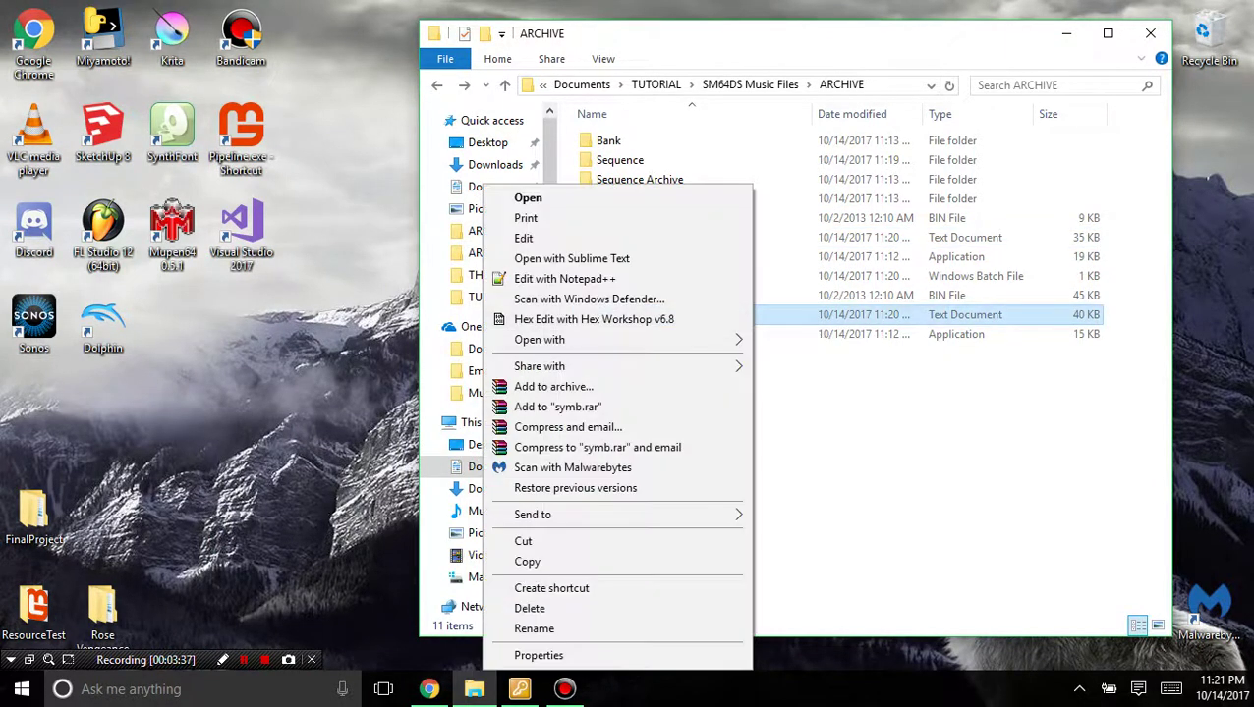
click(590, 278)
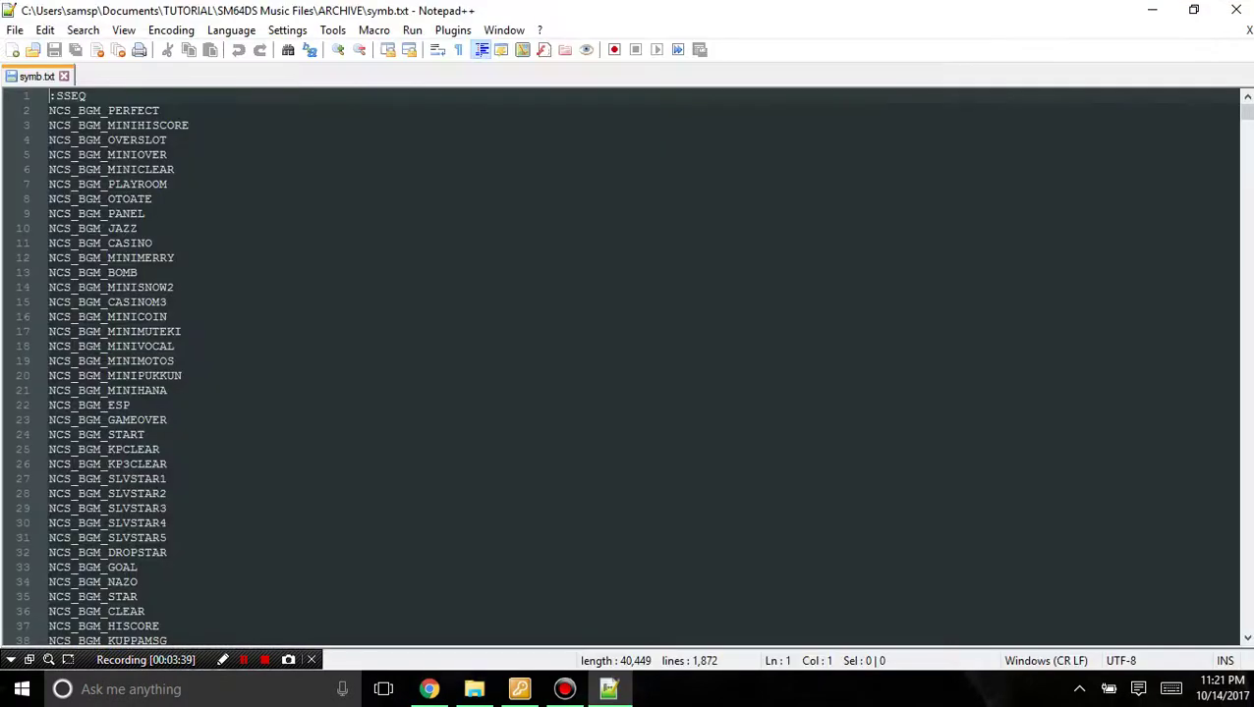
click(473, 689)
click(626, 257)
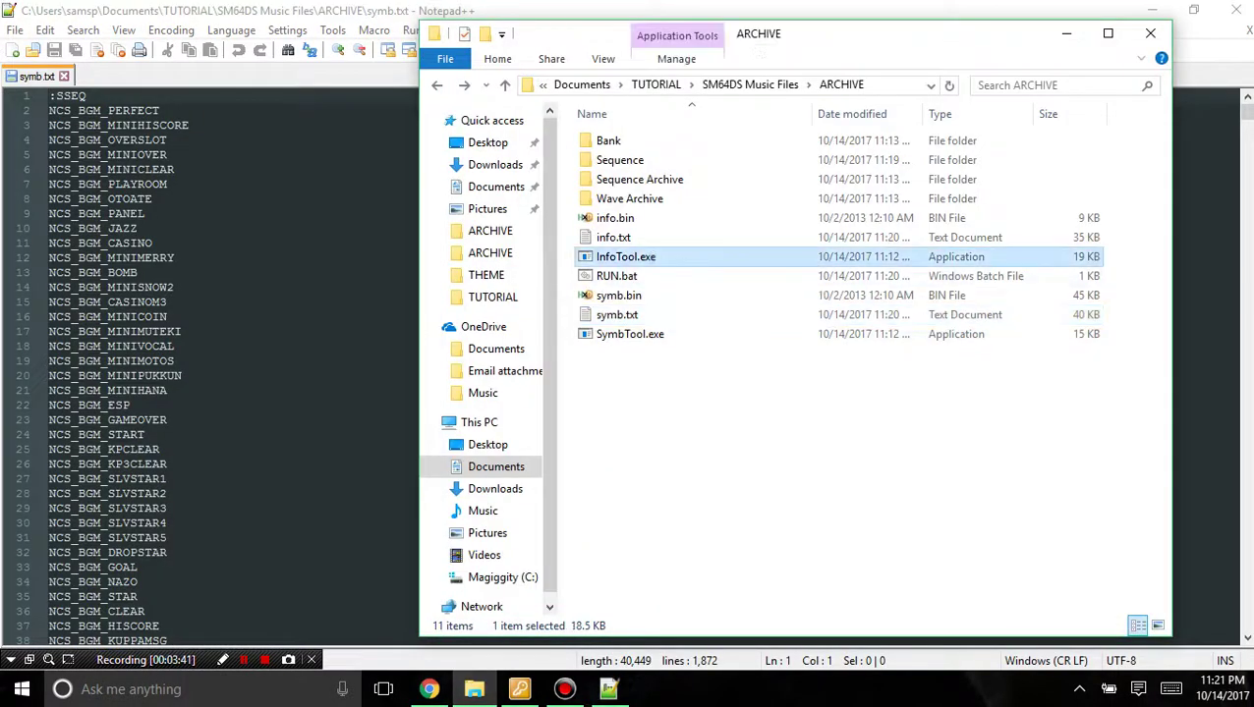
click(613, 236)
right_click(613, 237)
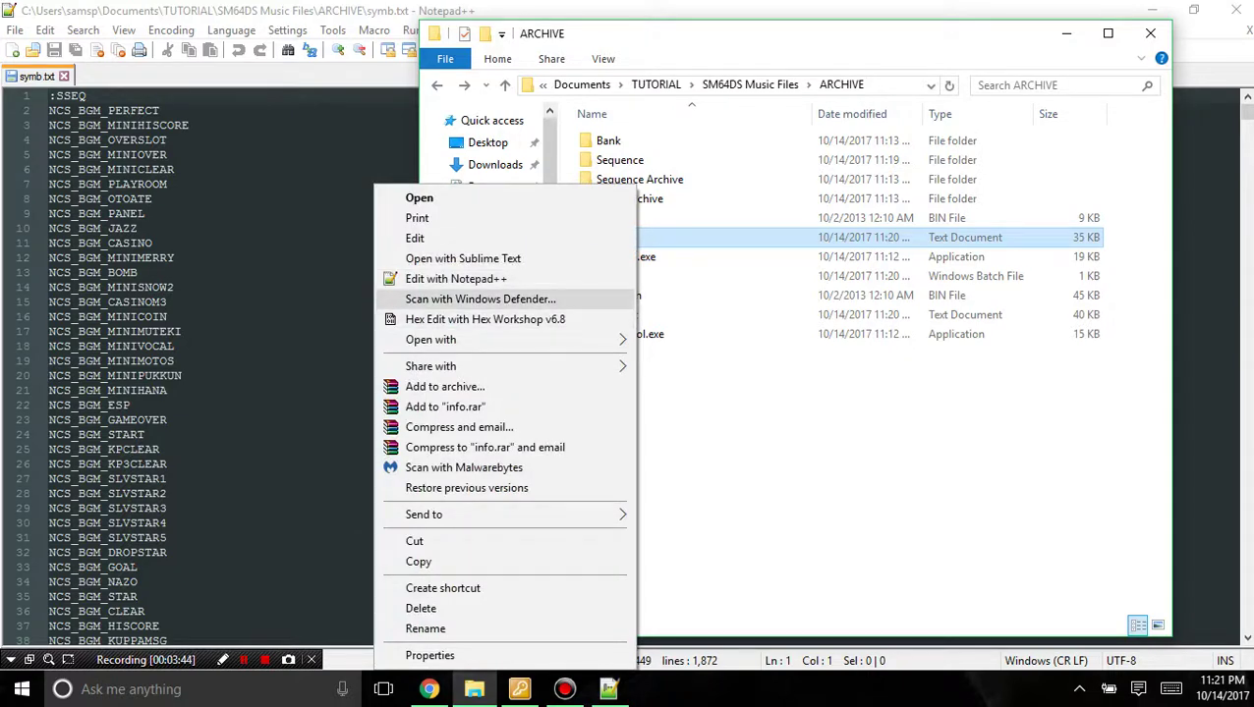
click(433, 278)
Compare the end of the SSEQ list in symb.txt with the last files in the Sequence folder.
key(ctrl+Tab)
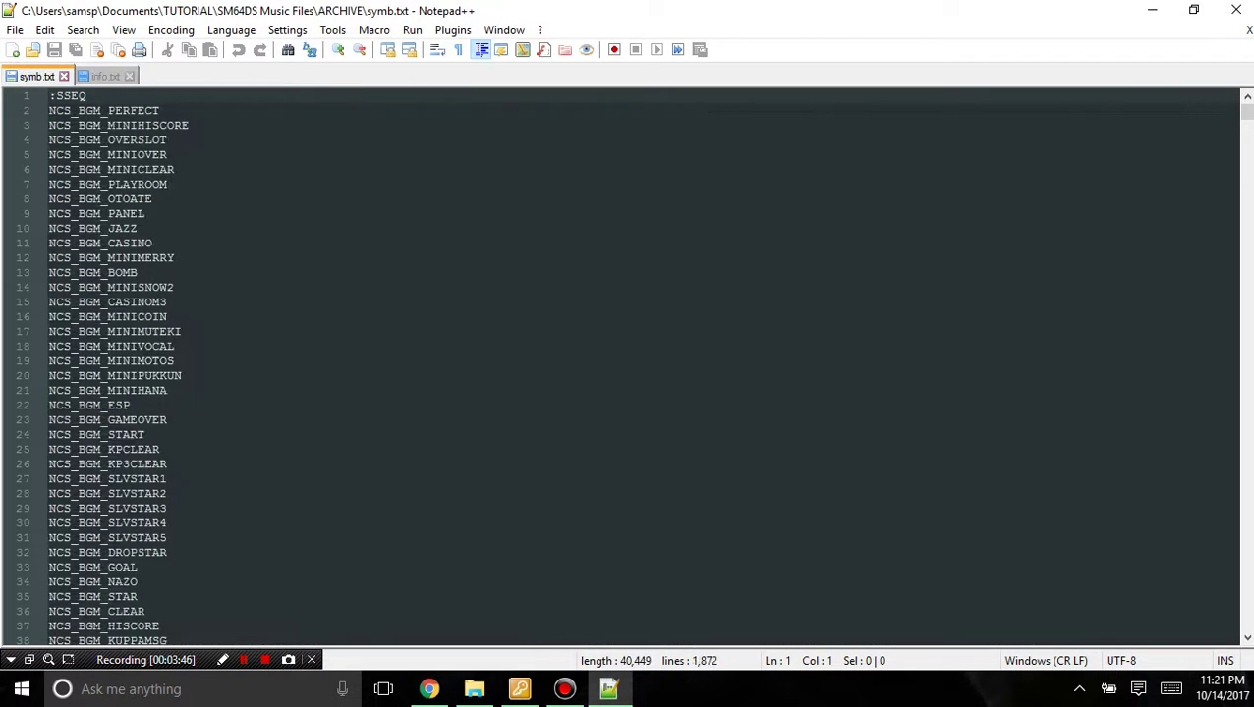
scroll(625, 367, down, 15)
scroll(628, 368, down, 17)
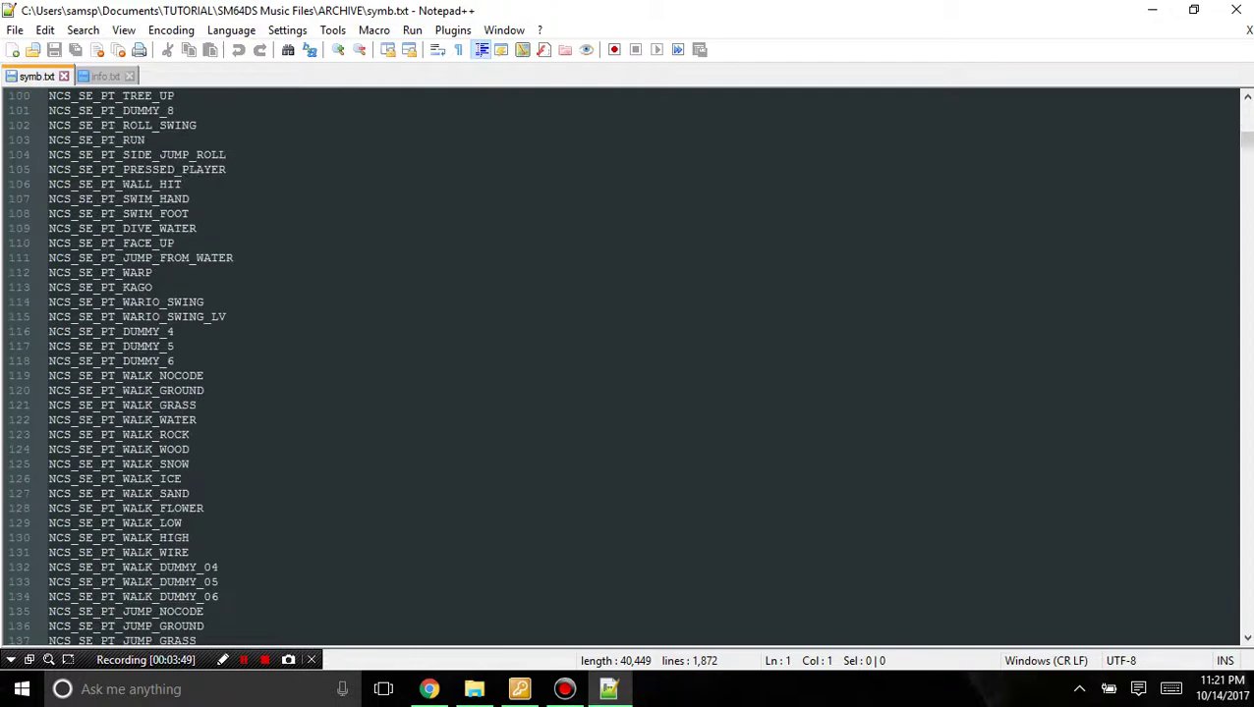
scroll(628, 369, up, 12)
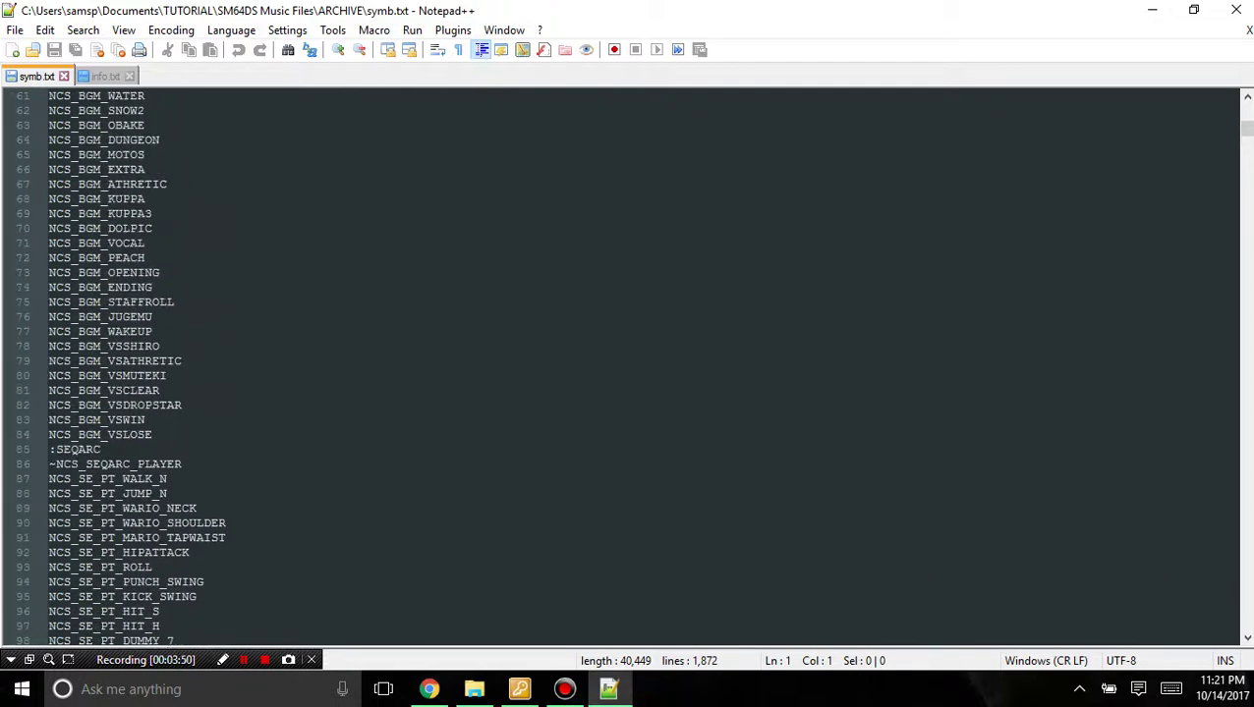
drag(153, 434, 48, 434)
click(154, 434)
click(473, 689)
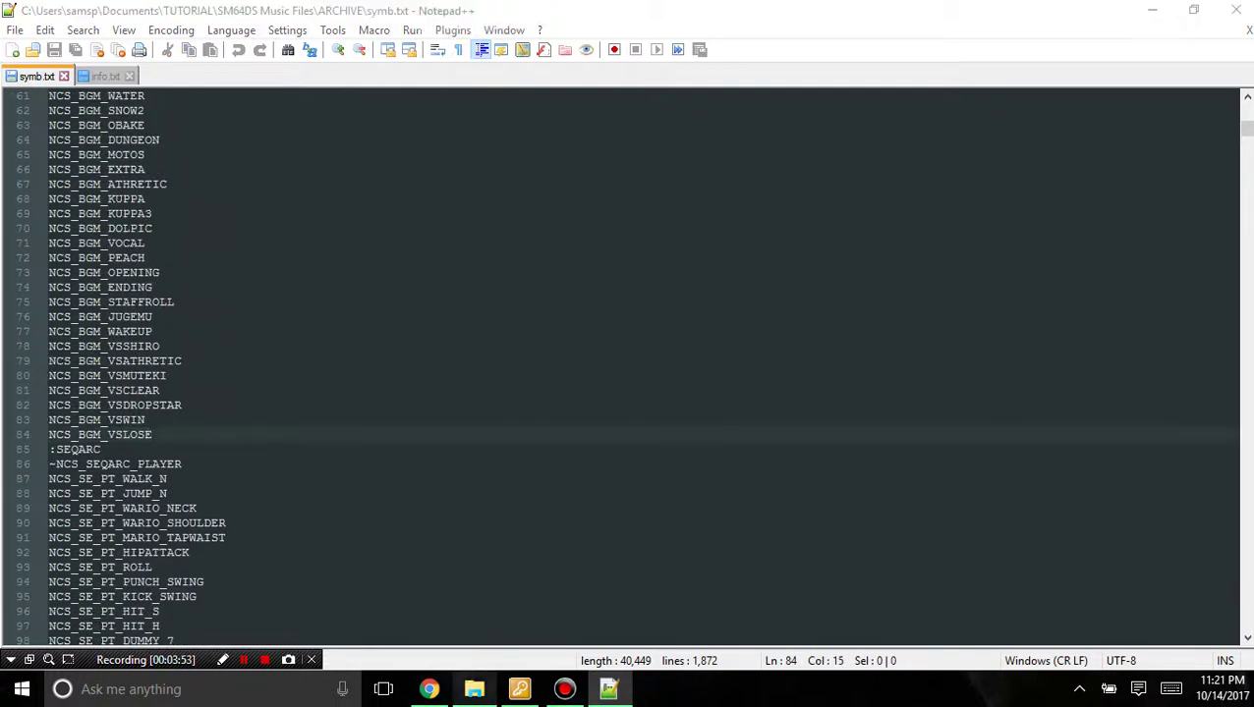
double_click(551, 162)
scroll(688, 276, down, 13)
scroll(688, 276, down, 5)
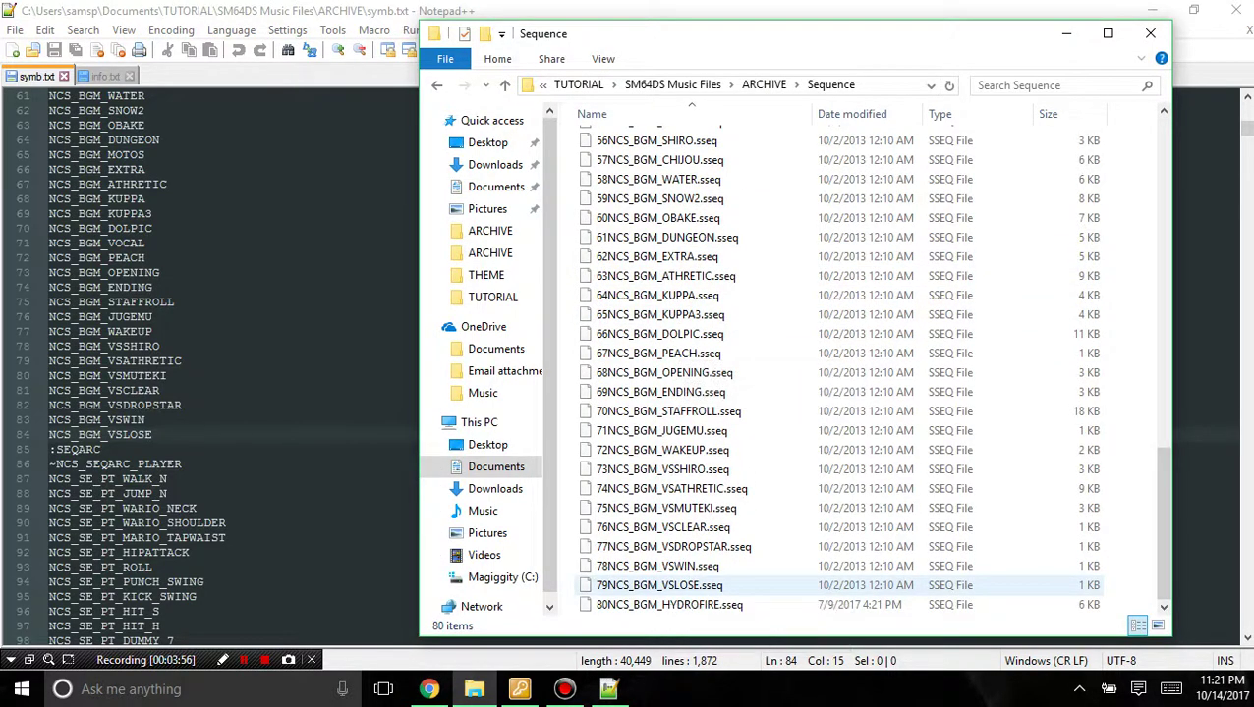
click(659, 586)
Add the entry NCS_BGM_HYDROFIRE on a new line after NCS_BGM_VSLOSE in symb.txt and save the file.
click(609, 689)
key(Return)
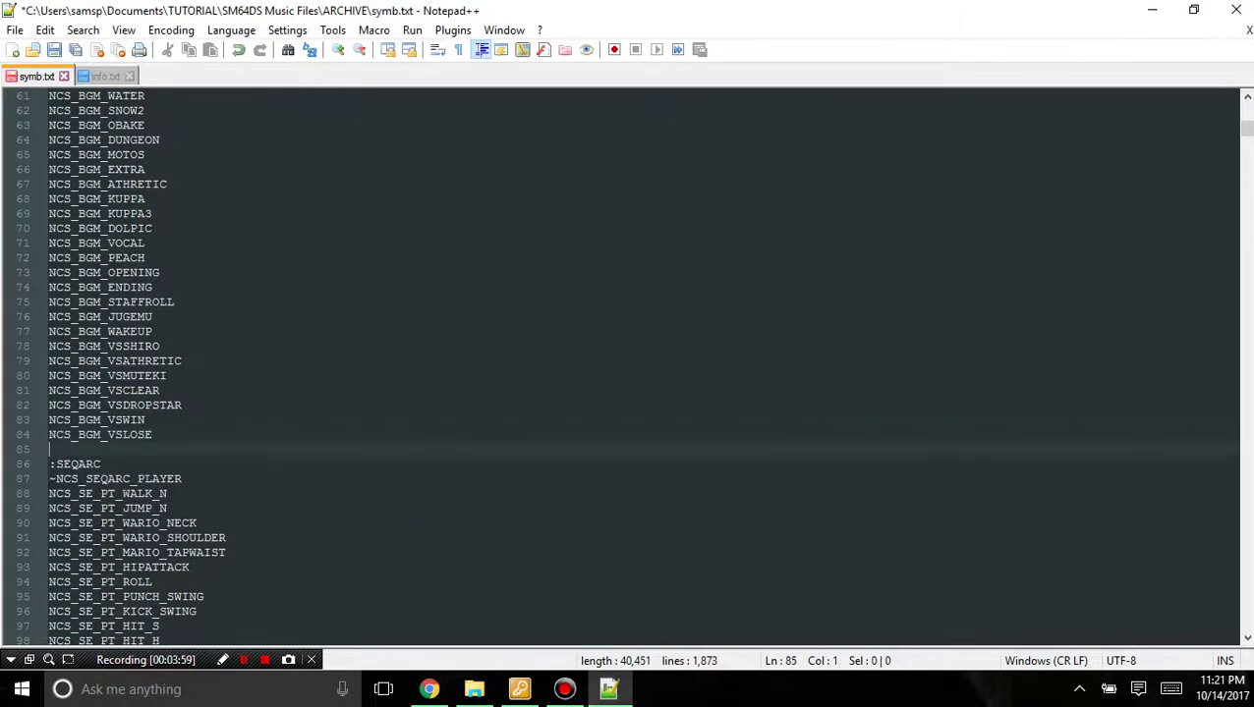
text(NCS_)
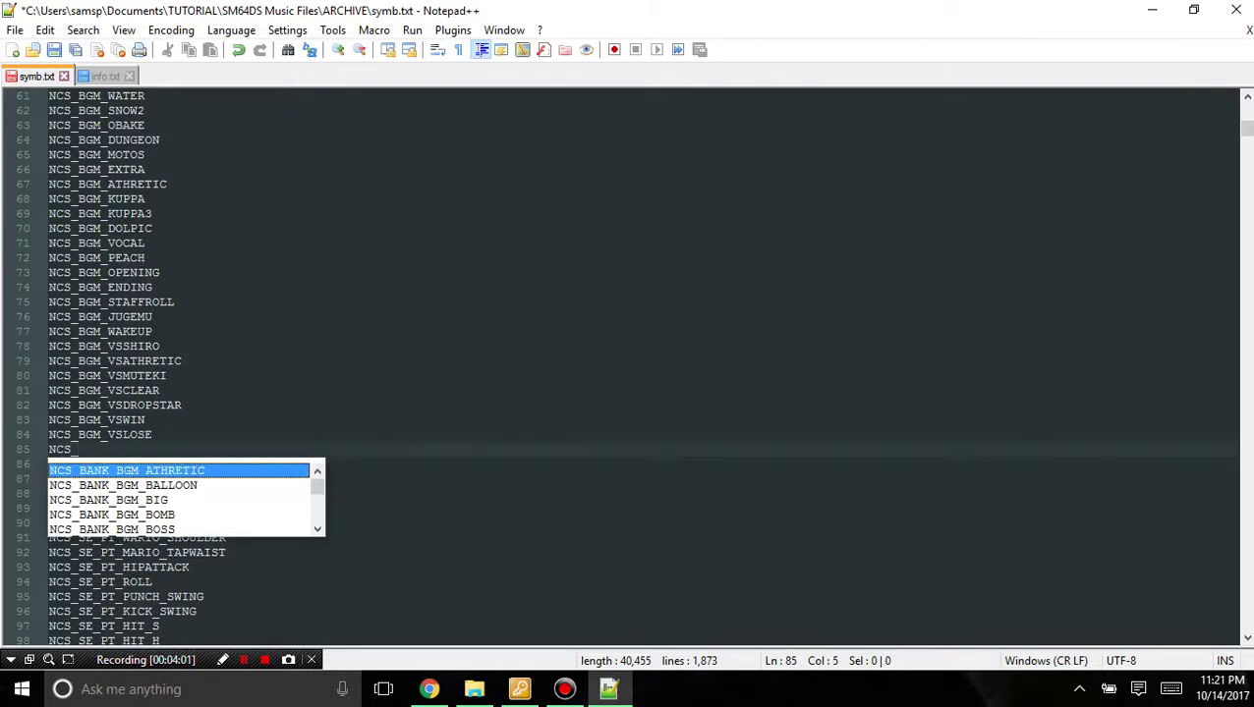
text(BGM_H)
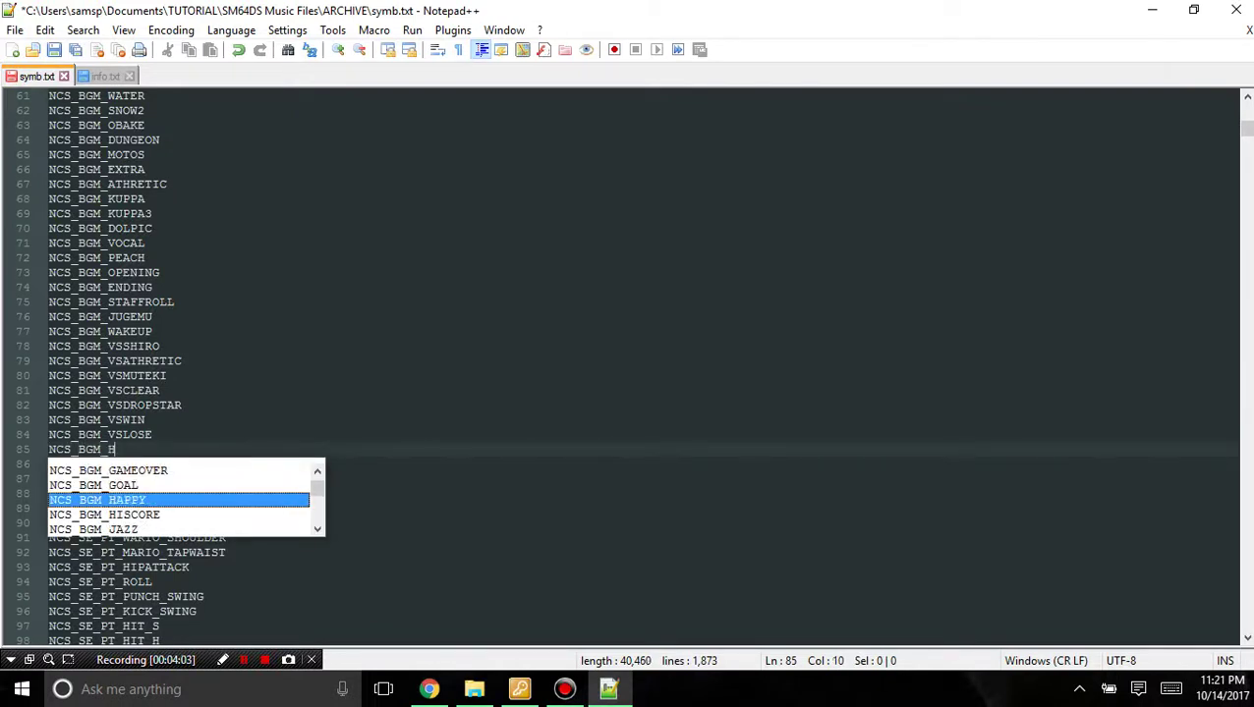
text(YDE)
text(OFIRE)
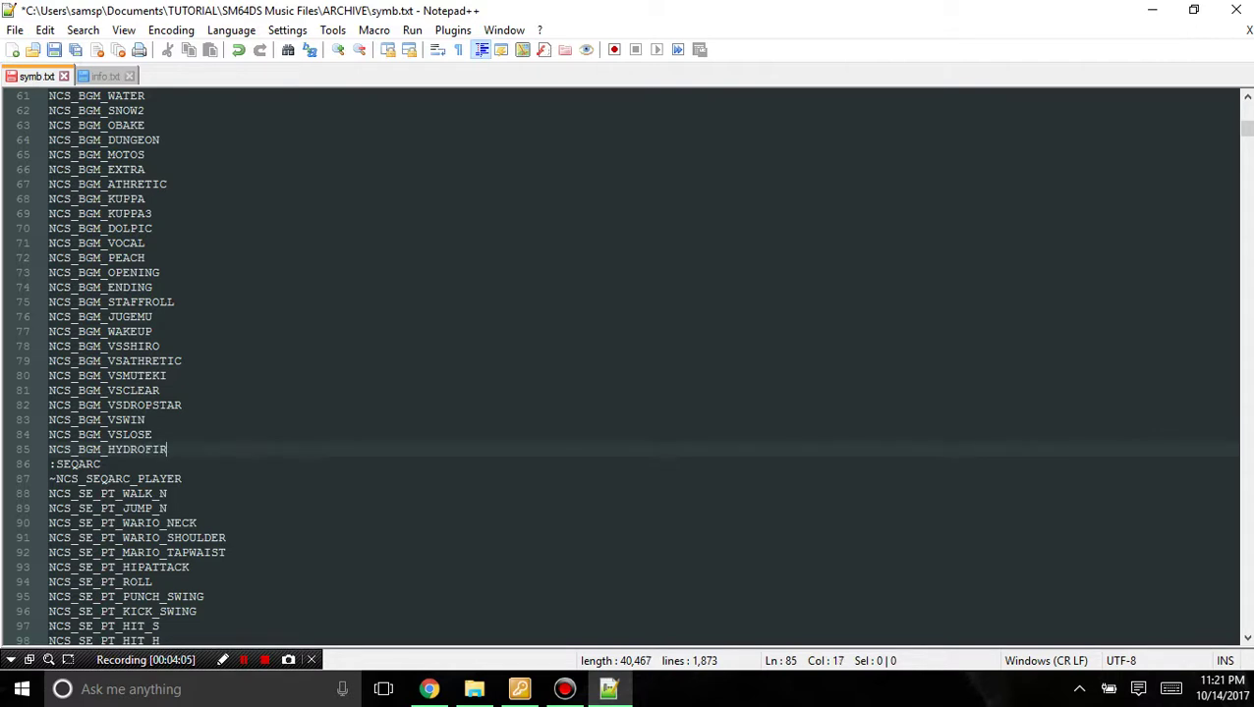
key(ctrl+s)
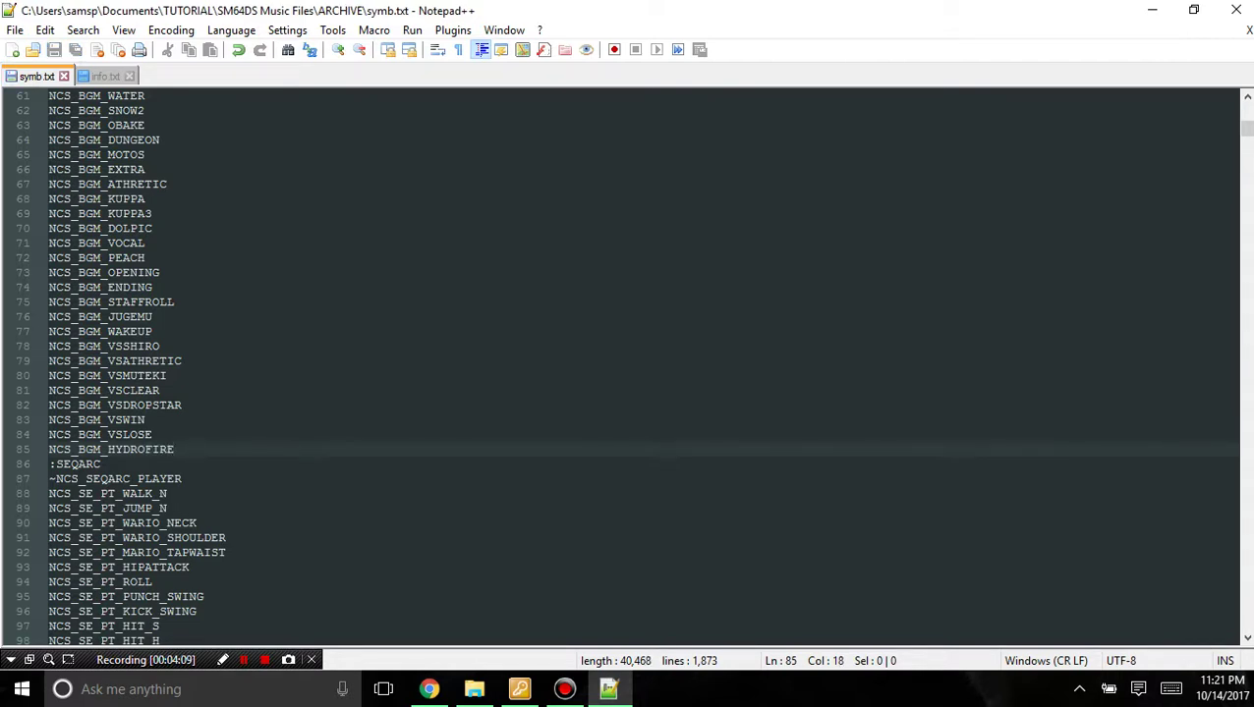
In info.txt, duplicate the last SSEQ entry (FileID 78) on a new line directly above *SEQARC.
key(ctrl+Tab)
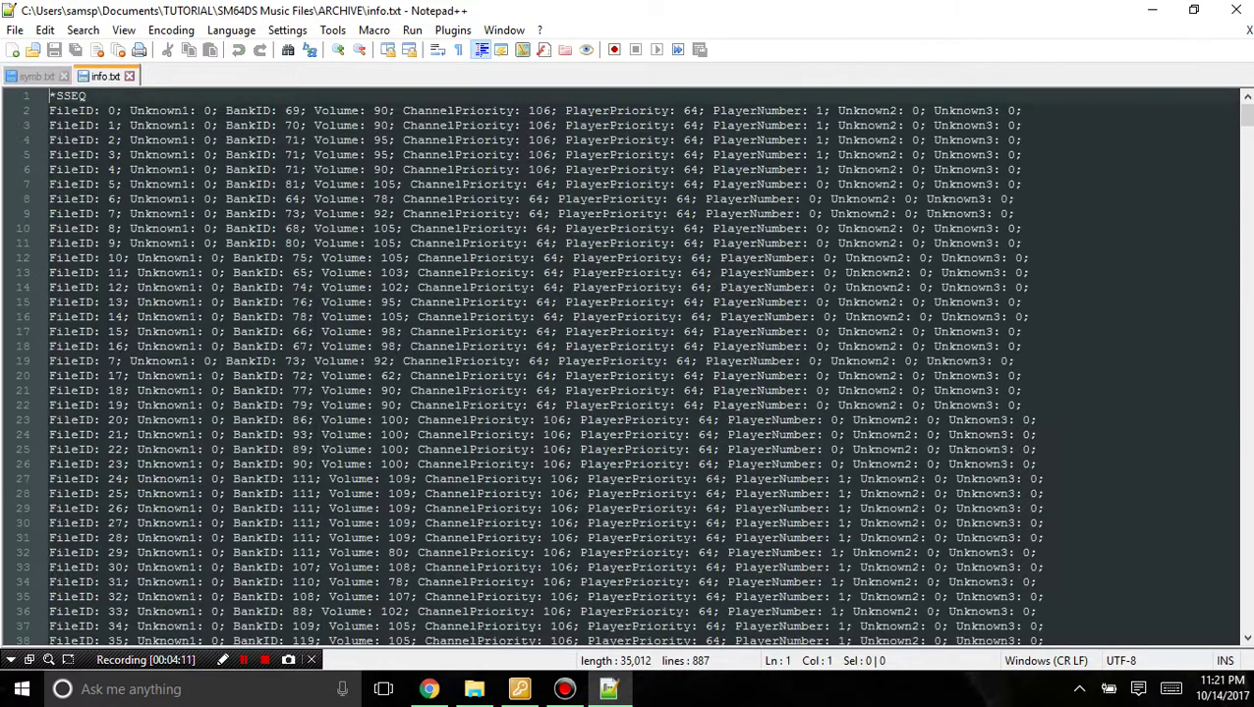
scroll(629, 364, down, 20)
scroll(628, 363, up, 5)
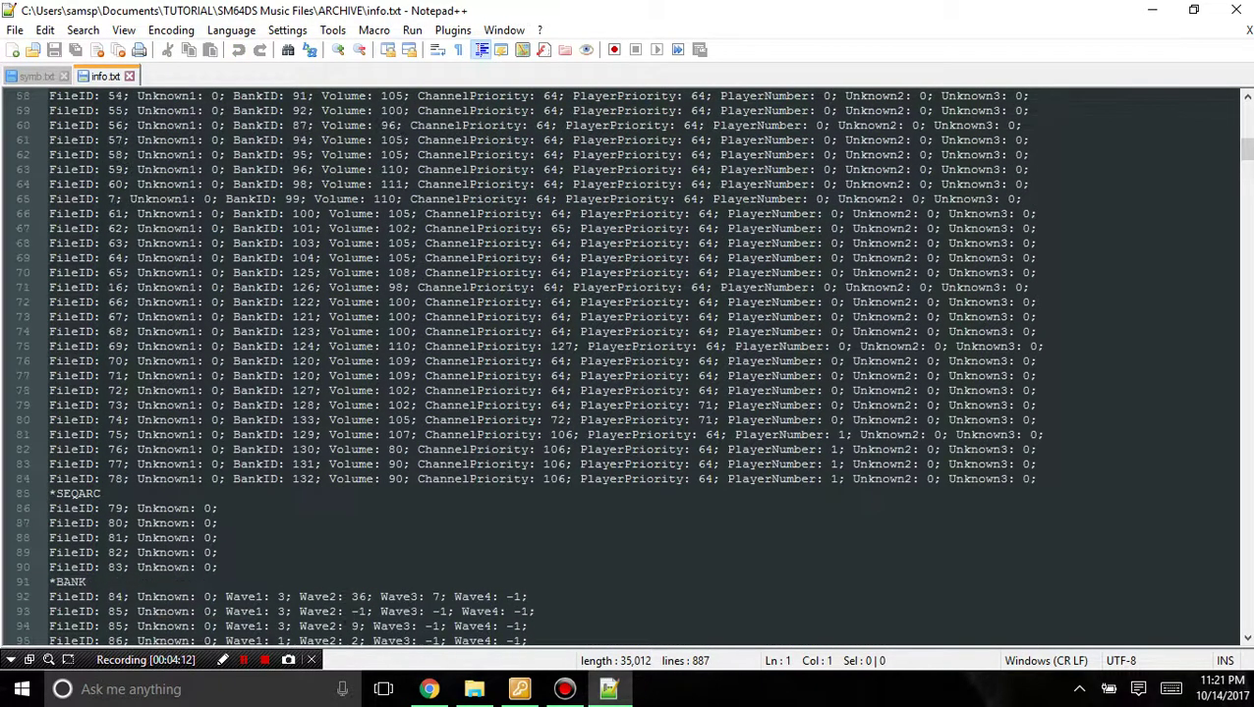
drag(1038, 478, 47, 479)
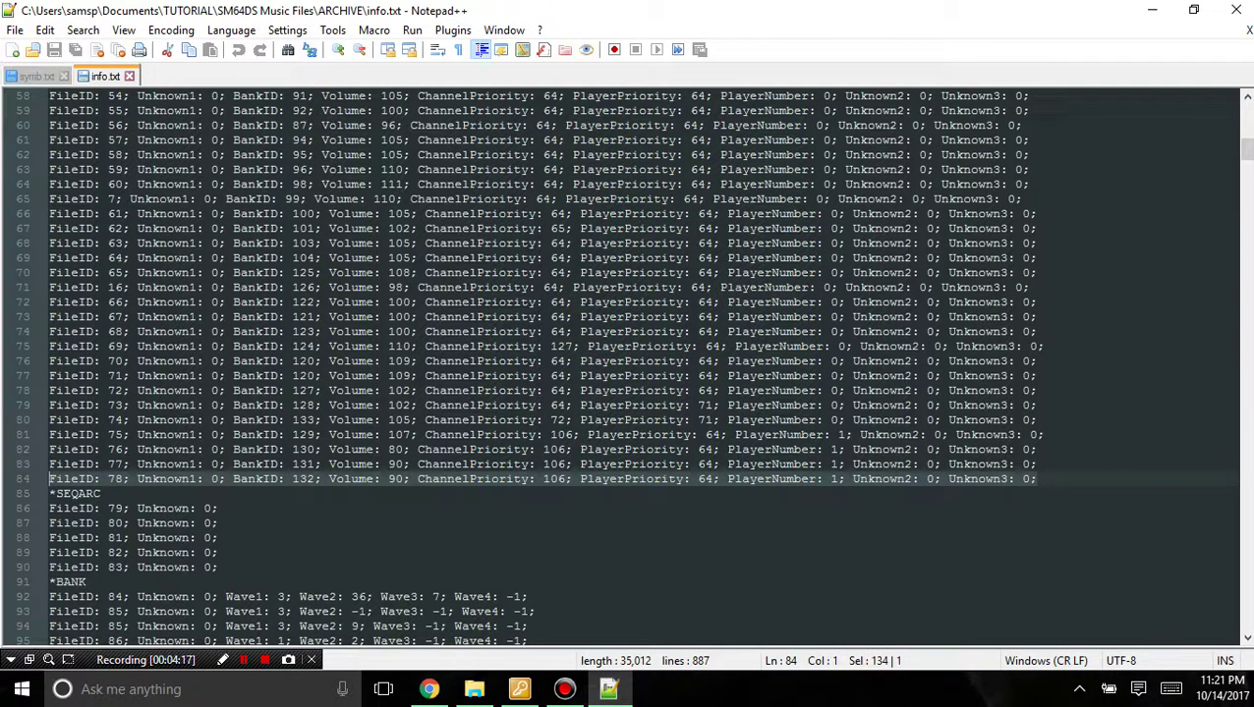
key(ctrl+c)
key(End)
key(Return)
key(ctrl+v)
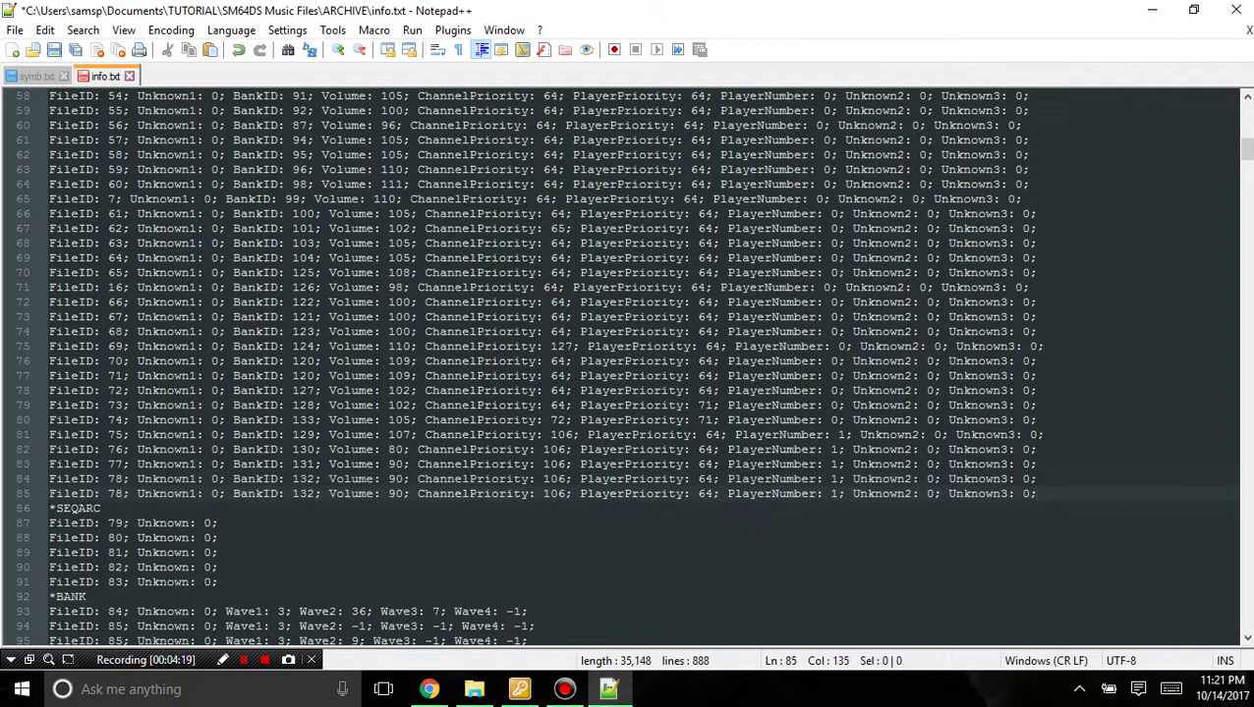
Set the duplicated SSEQ entry's FileID to 79 and save info.txt.
click(123, 494)
text(9)
key(ctrl+s)
Examine the numbering of the files in the Sequence folder, from 01NCS_BGM_PERFECT.sseq to 80NCS_BGM_HYDROFIRE.sseq.
click(473, 689)
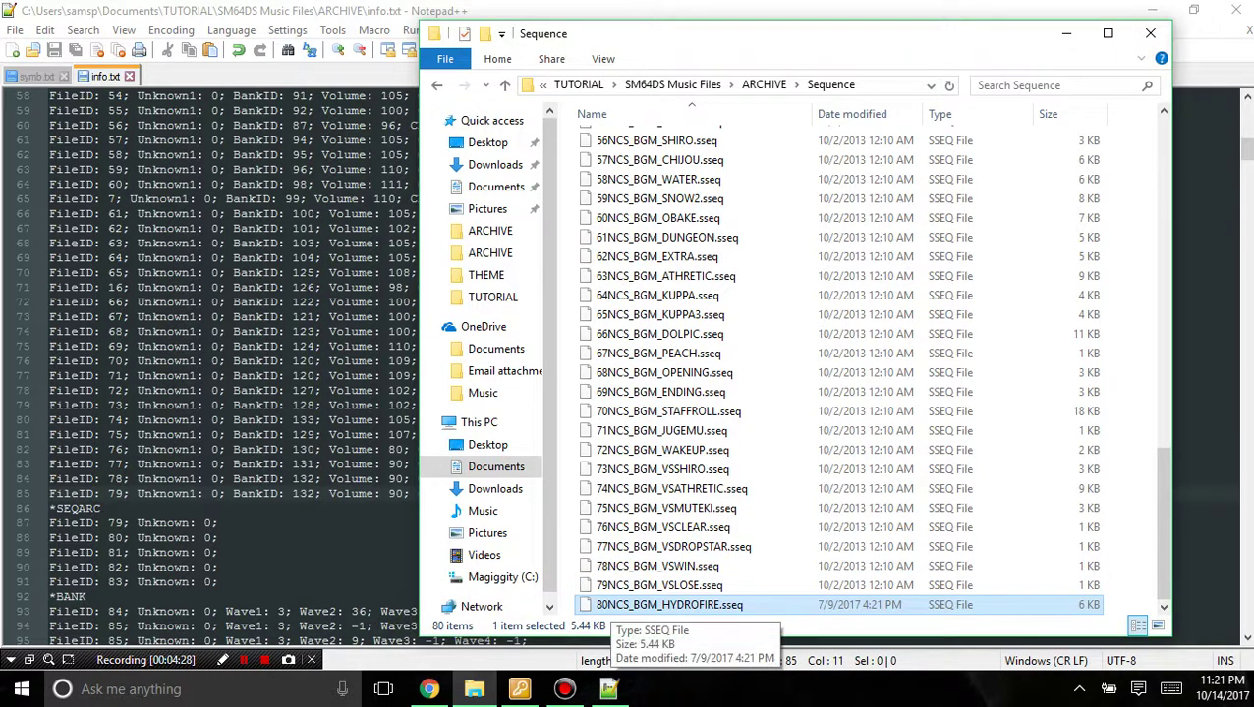
scroll(668, 393, up, 18)
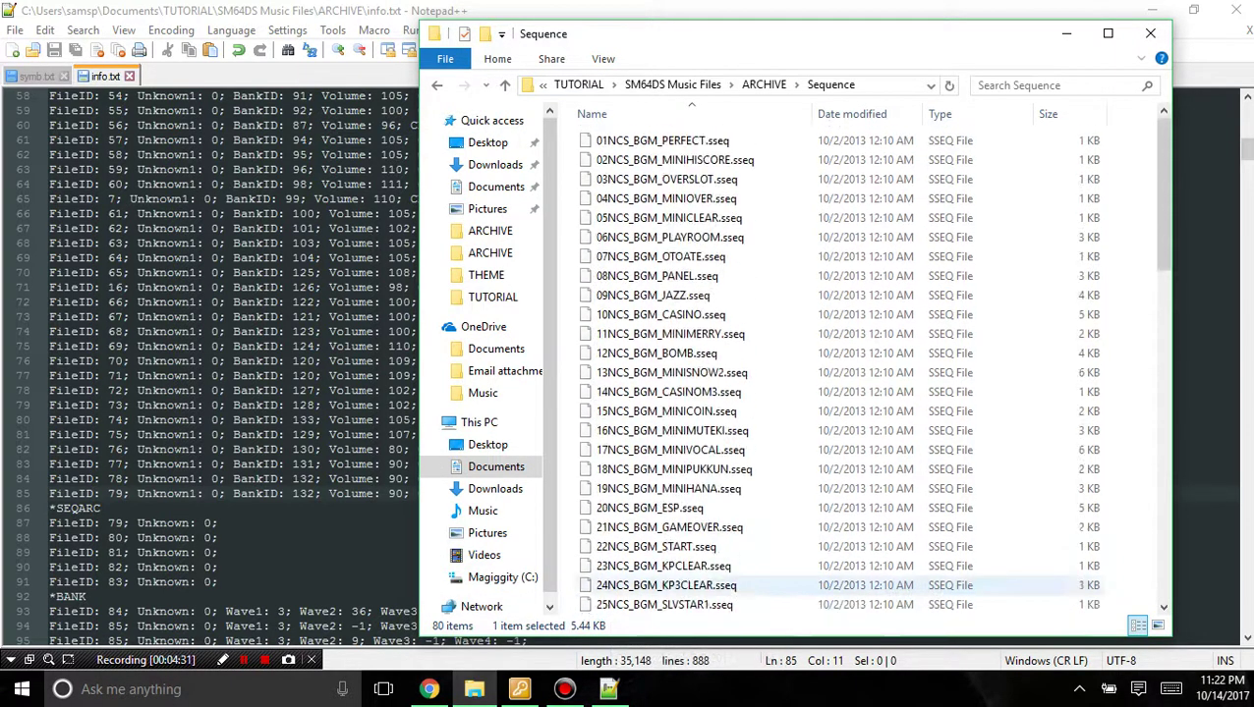
click(662, 141)
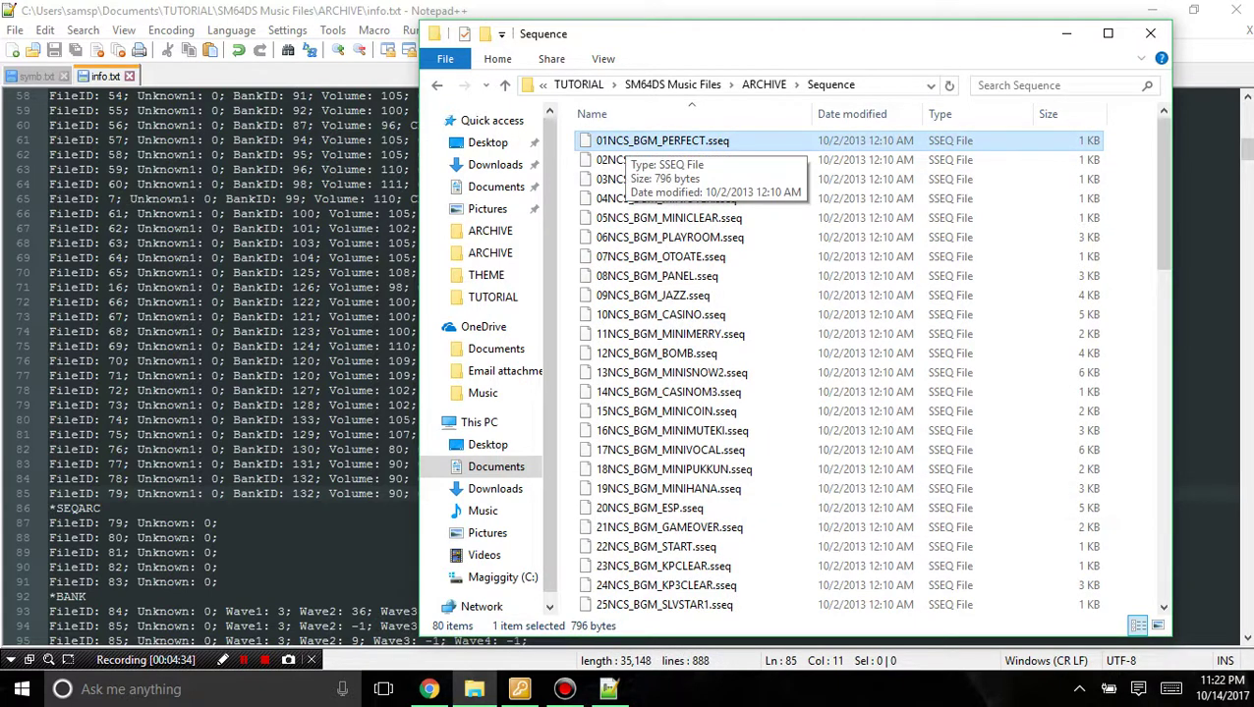
key(Page_Down)
key(Page_Down)
key(Page_Down)
key(Page_Down)
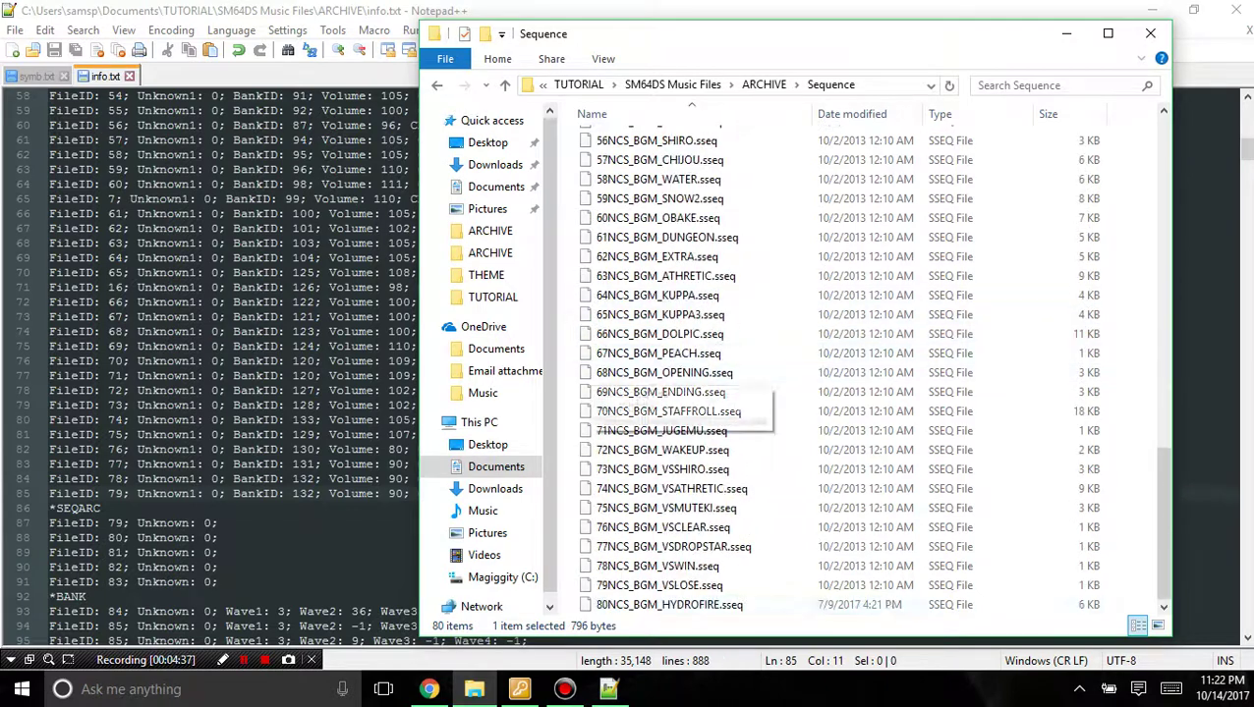
click(1130, 604)
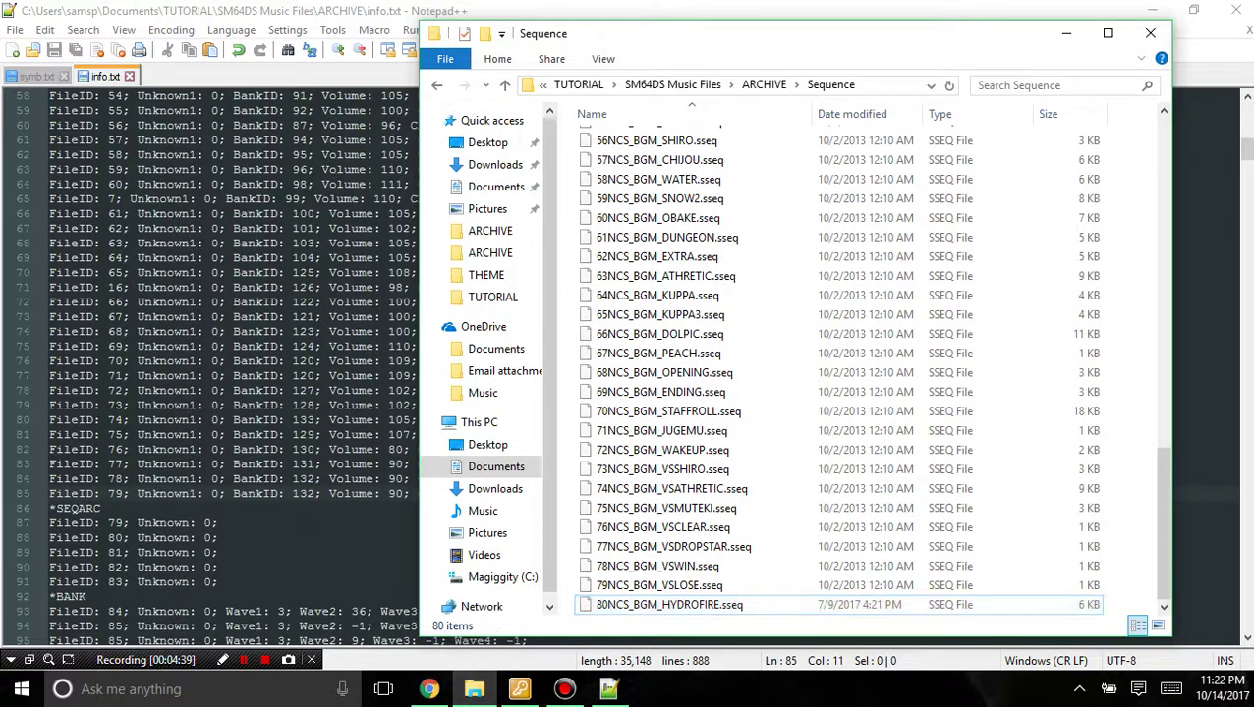
Find the NCS_BGM_WATER entry in the SSEQ list of symb.txt.
key(alt+Tab)
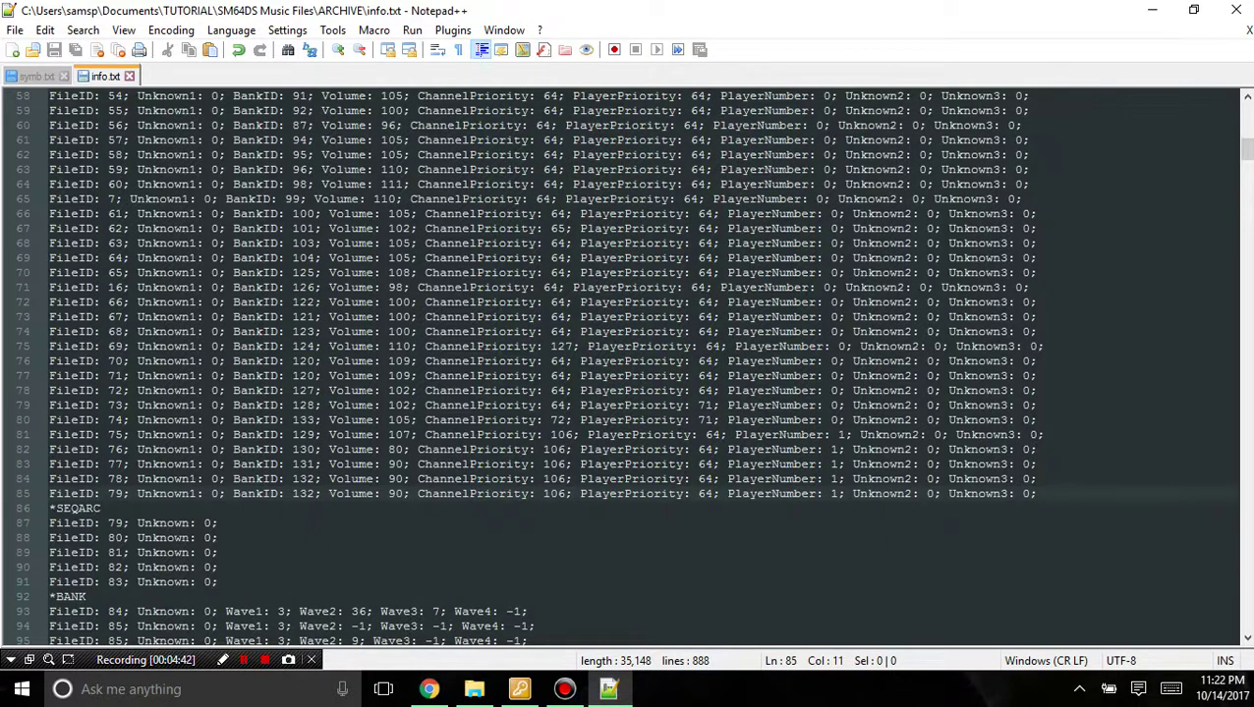
click(474, 688)
scroll(688, 482, up, 6)
click(36, 76)
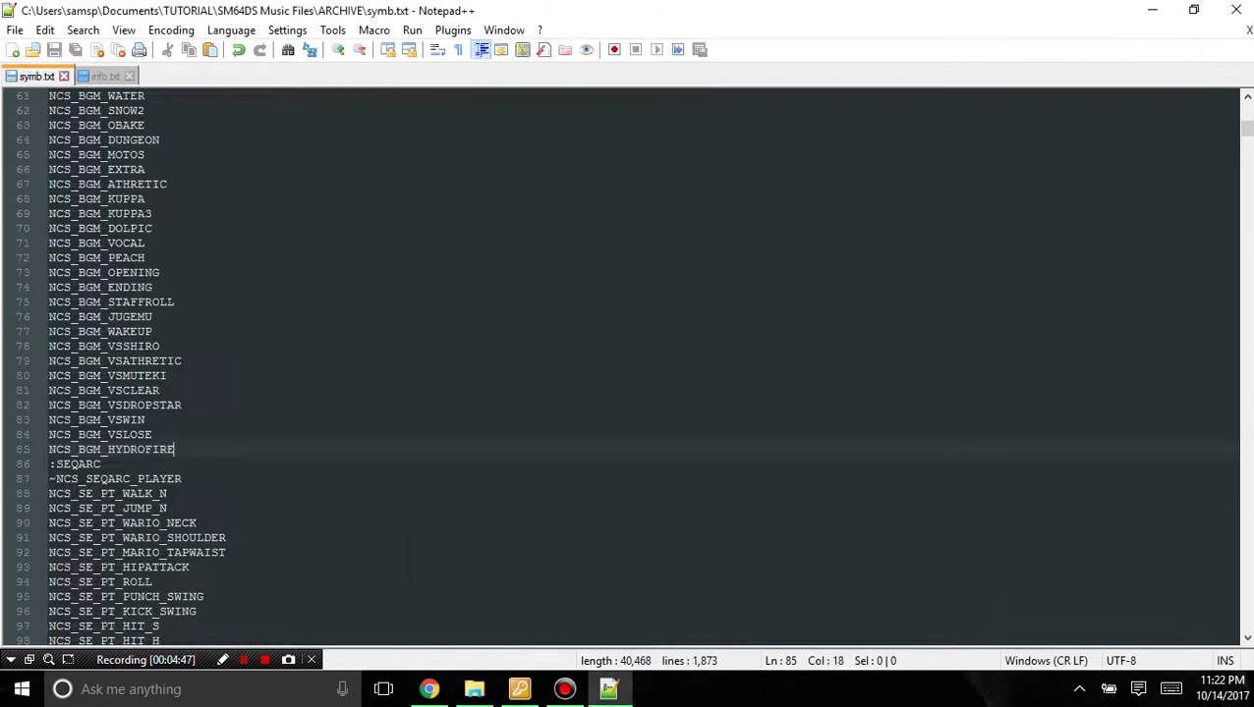
scroll(118, 367, up, 6)
scroll(619, 368, up, 14)
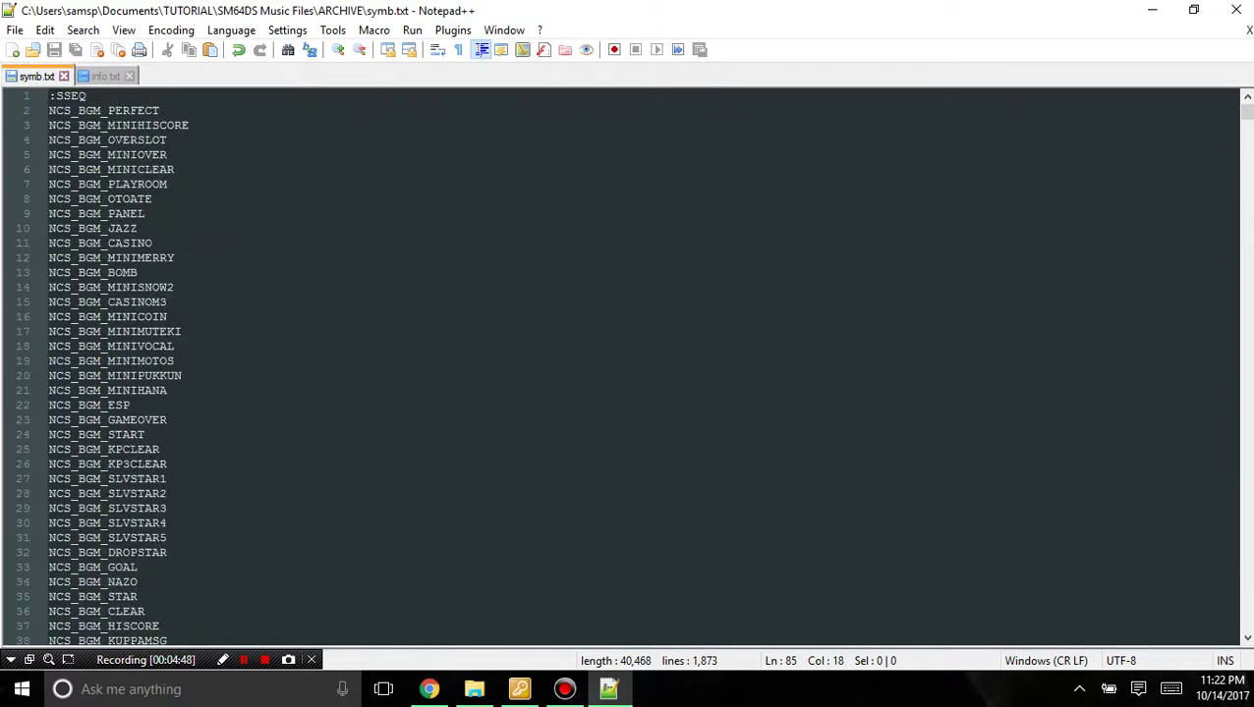
scroll(619, 368, down, 10)
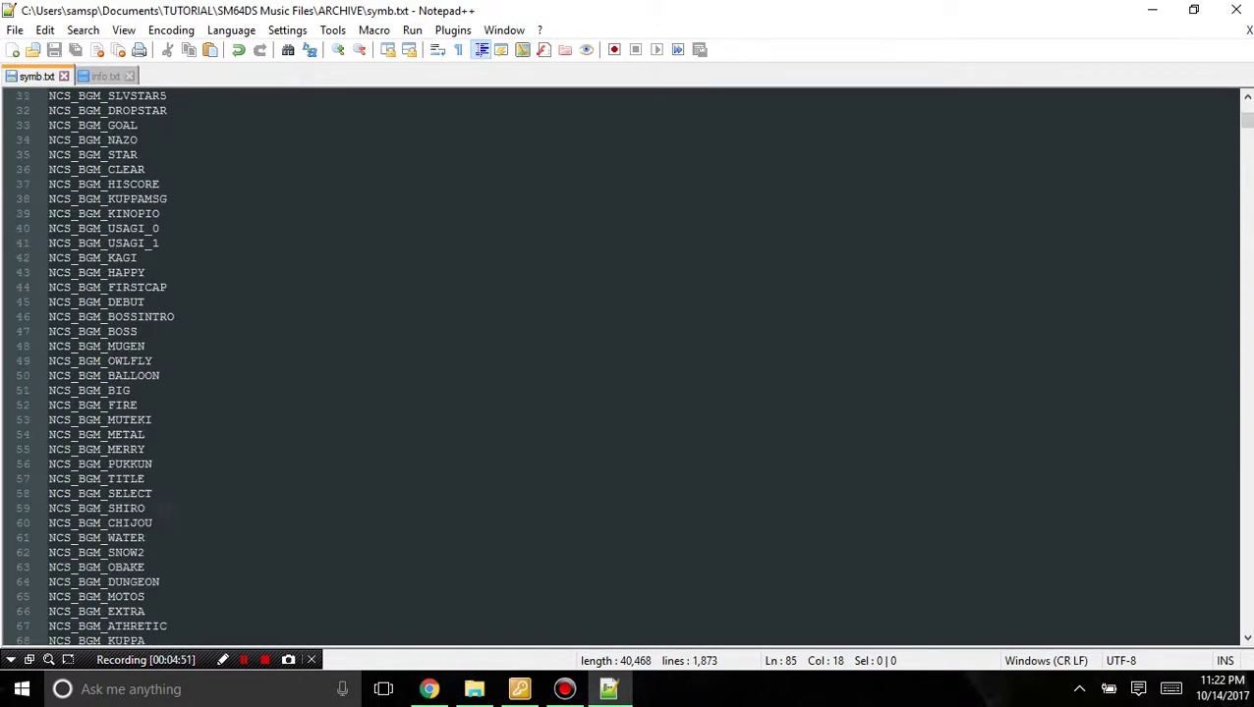
drag(146, 537, 49, 538)
click(147, 537)
Examine the SSEQ list in symb.txt from NCS_BGM_PERFECT to NCS_BGM_HYDROFIRE and check the line number of NCS_BGM_WATER.
scroll(619, 368, up, 10)
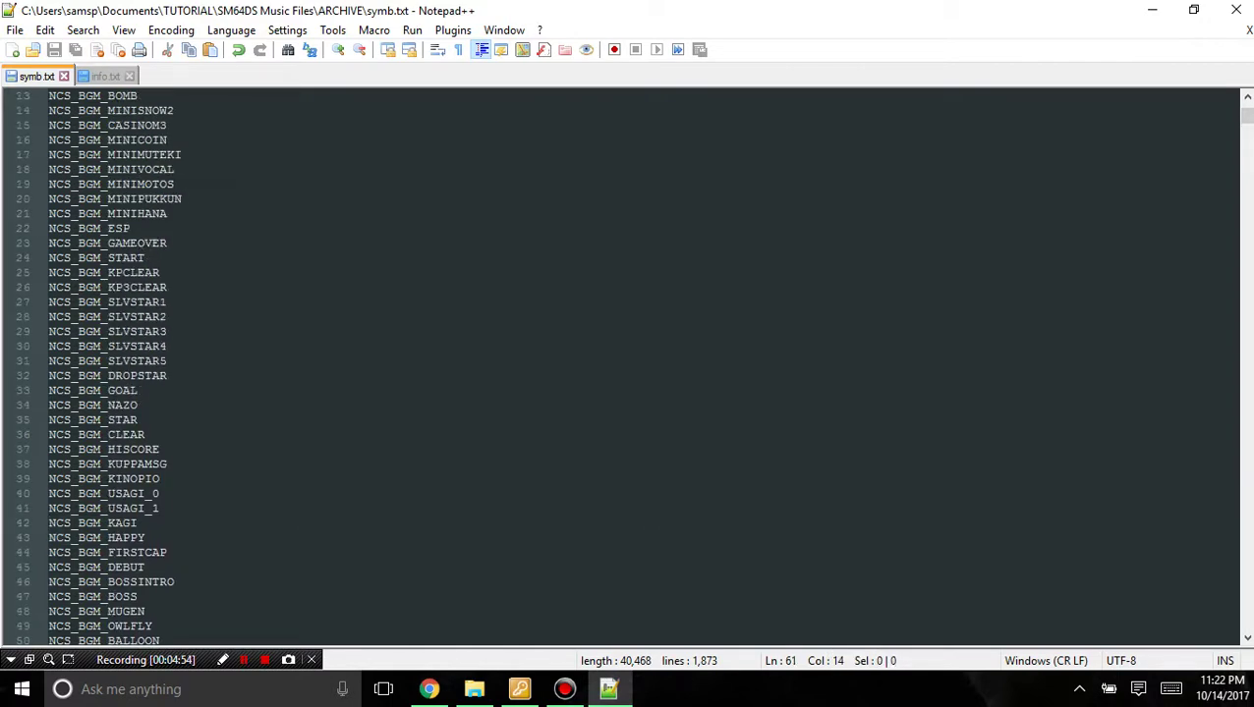
click(79, 110)
scroll(619, 368, down, 17)
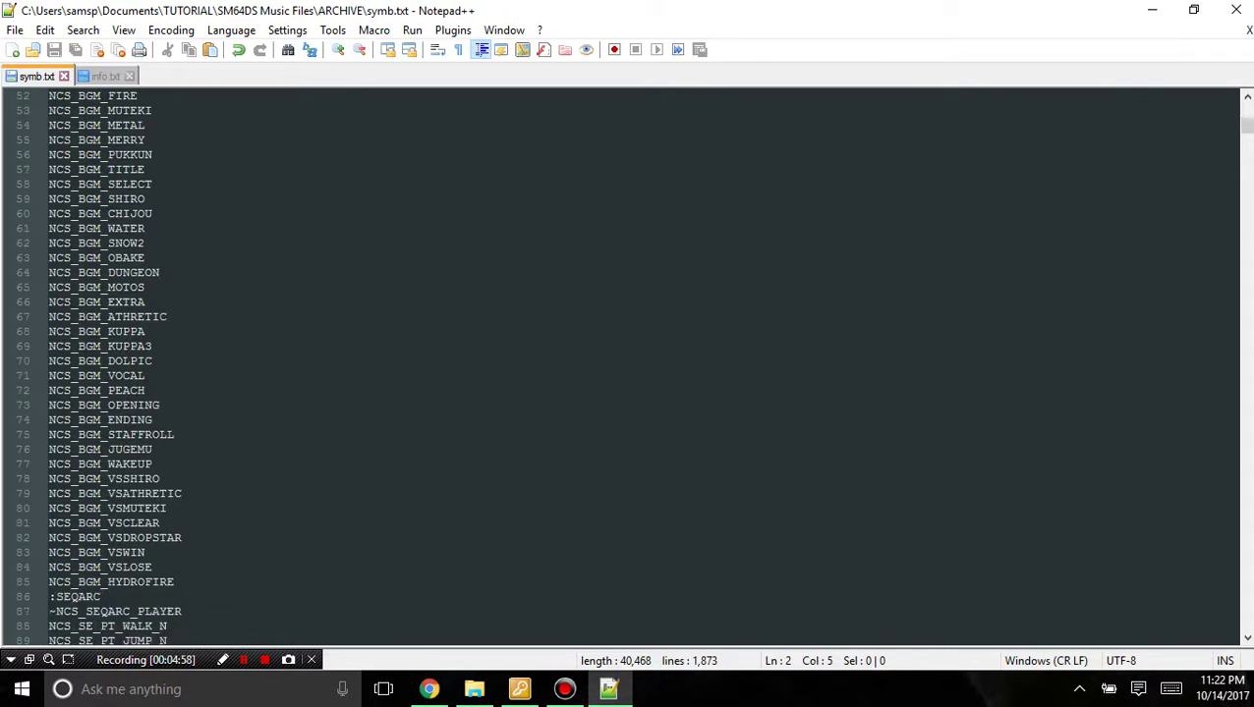
scroll(619, 369, down, 1)
scroll(618, 369, up, 3)
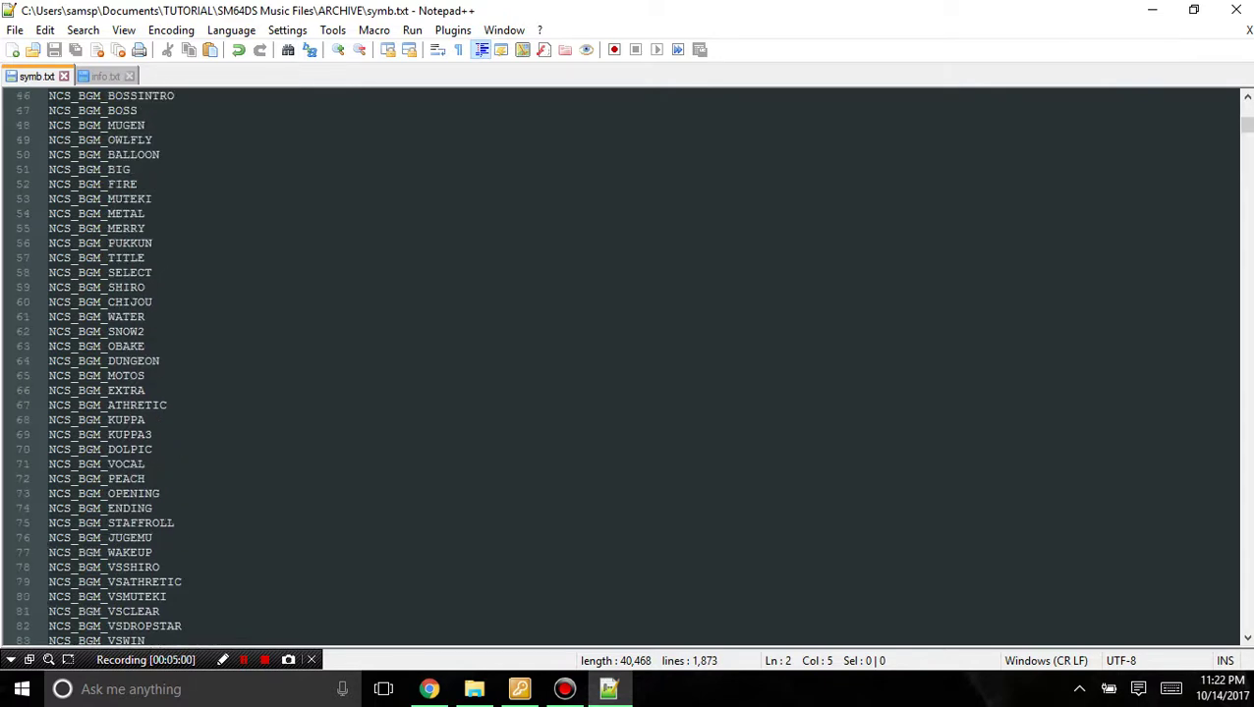
drag(145, 316, 48, 316)
click(155, 302)
click(145, 317)
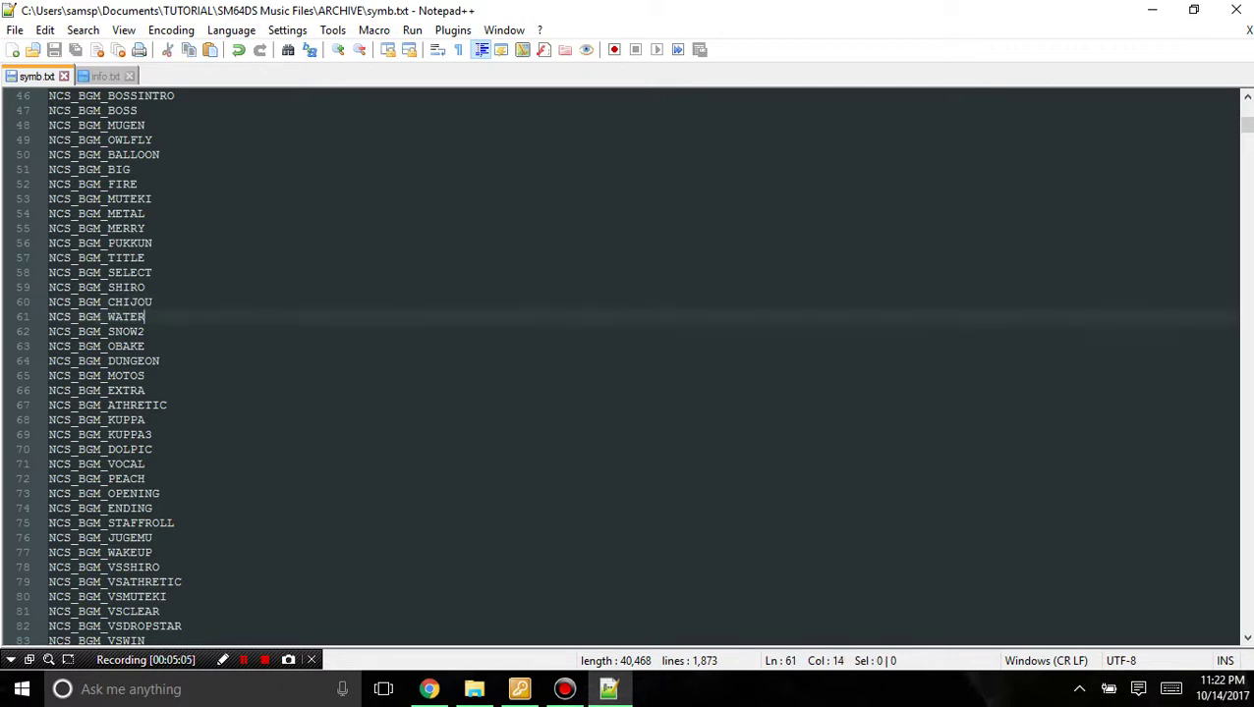
In info.txt, copy BankID 92, Volume 100, ChannelPriority 64 and PlayerPriority 64 from the FileID 55 entry over those of FileID 79, and save.
key(ctrl+Tab)
scroll(619, 368, up, 10)
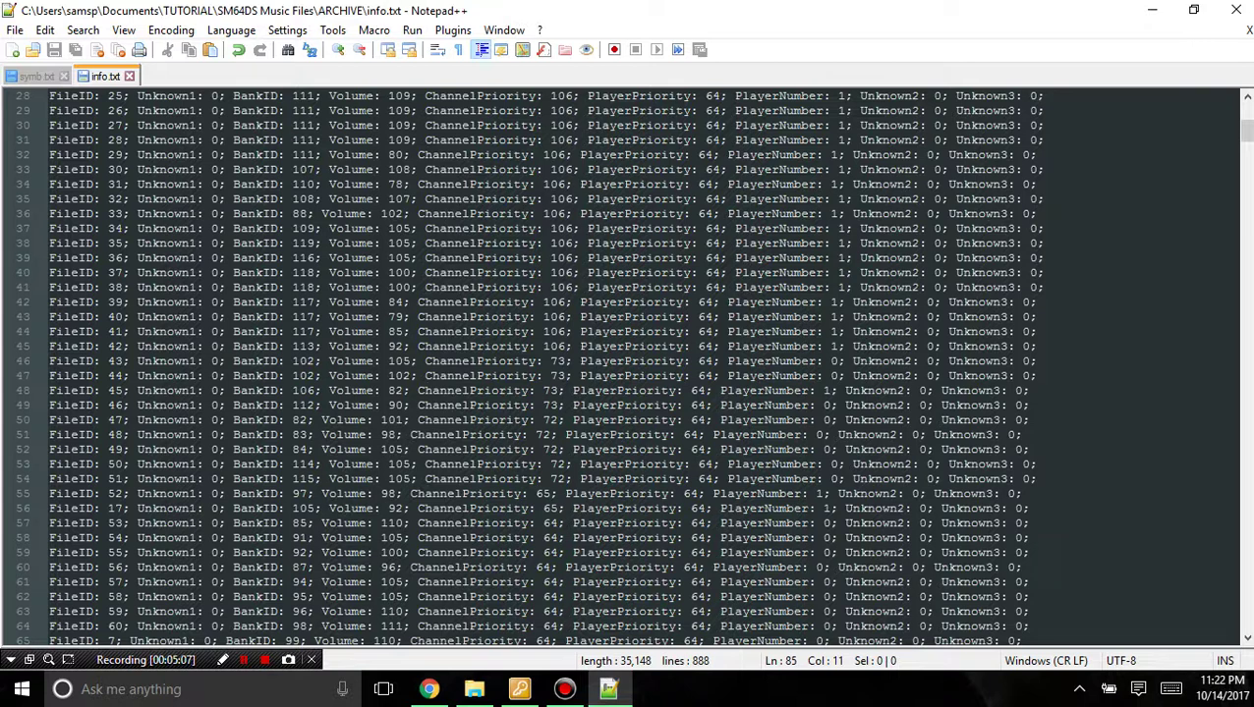
drag(292, 552, 410, 552)
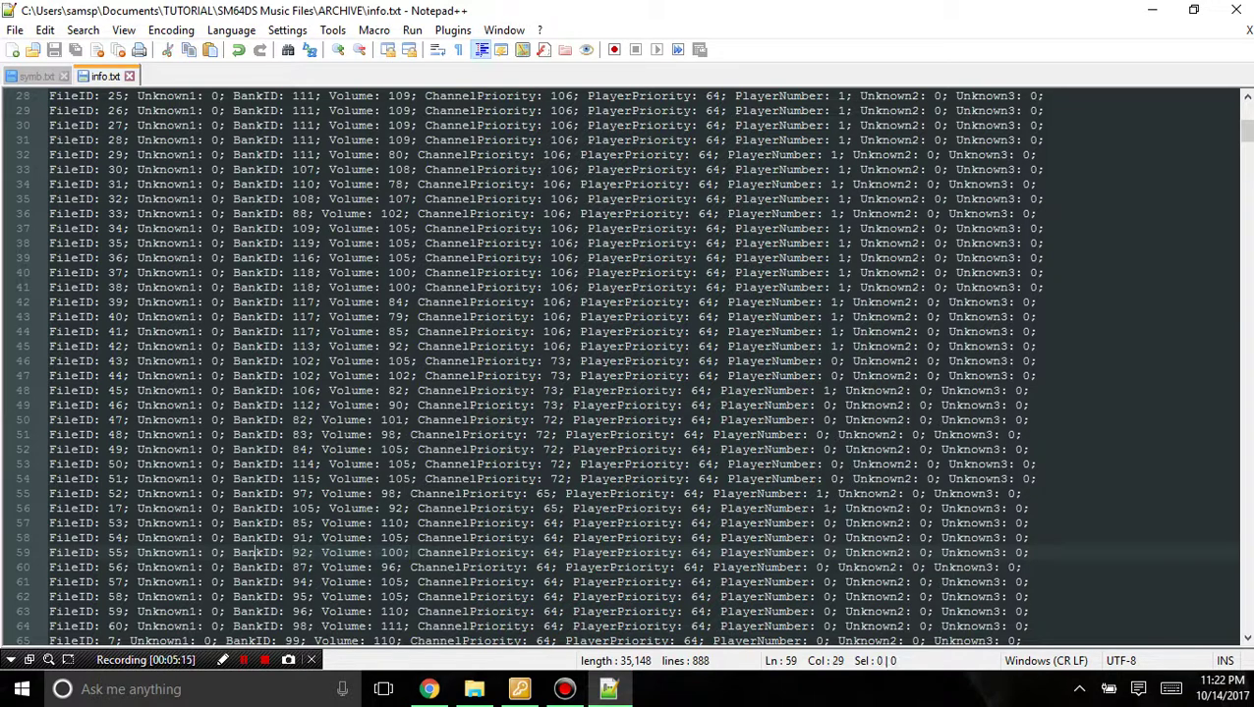
drag(233, 552, 711, 552)
key(ctrl+c)
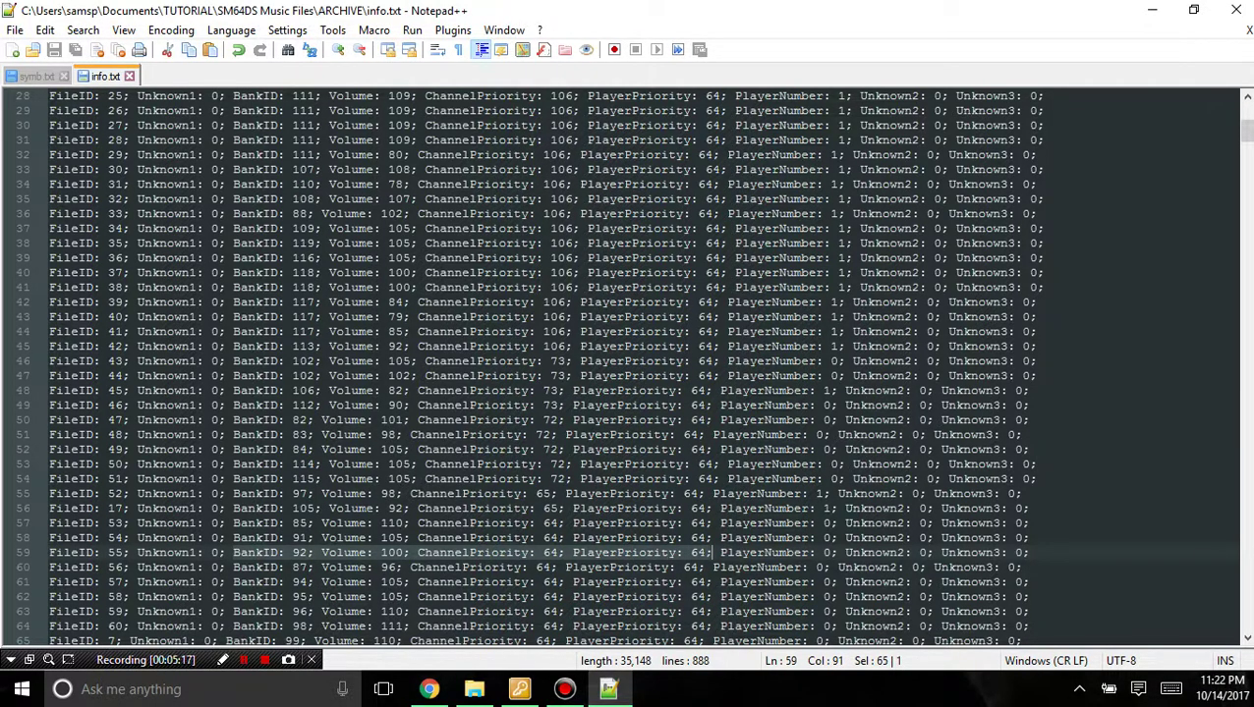
scroll(629, 369, down, 12)
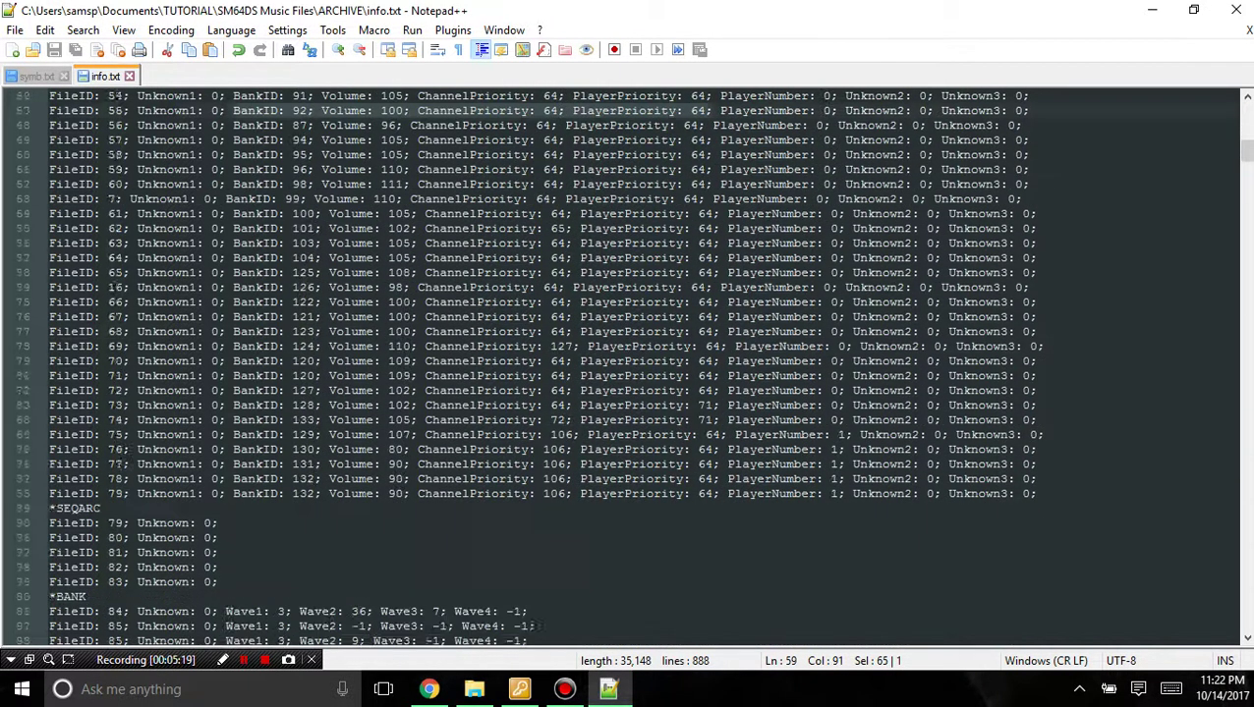
drag(233, 405, 720, 405)
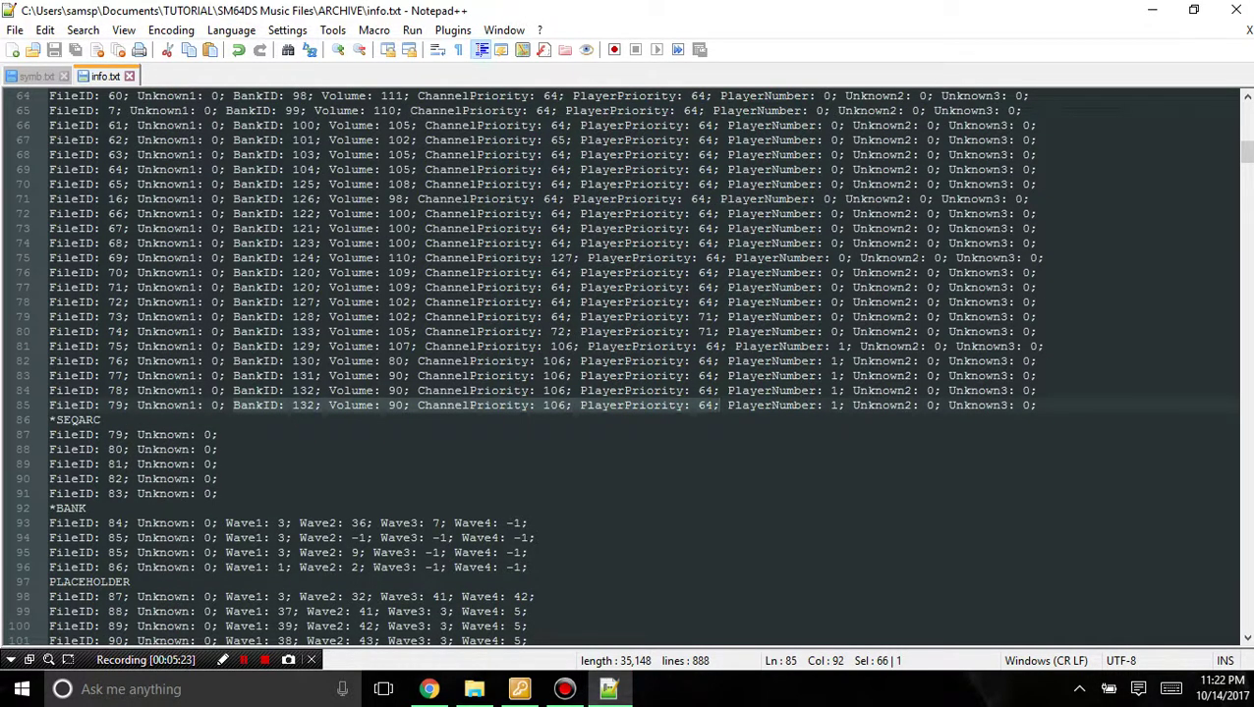
key(ctrl+v)
key(ctrl+s)
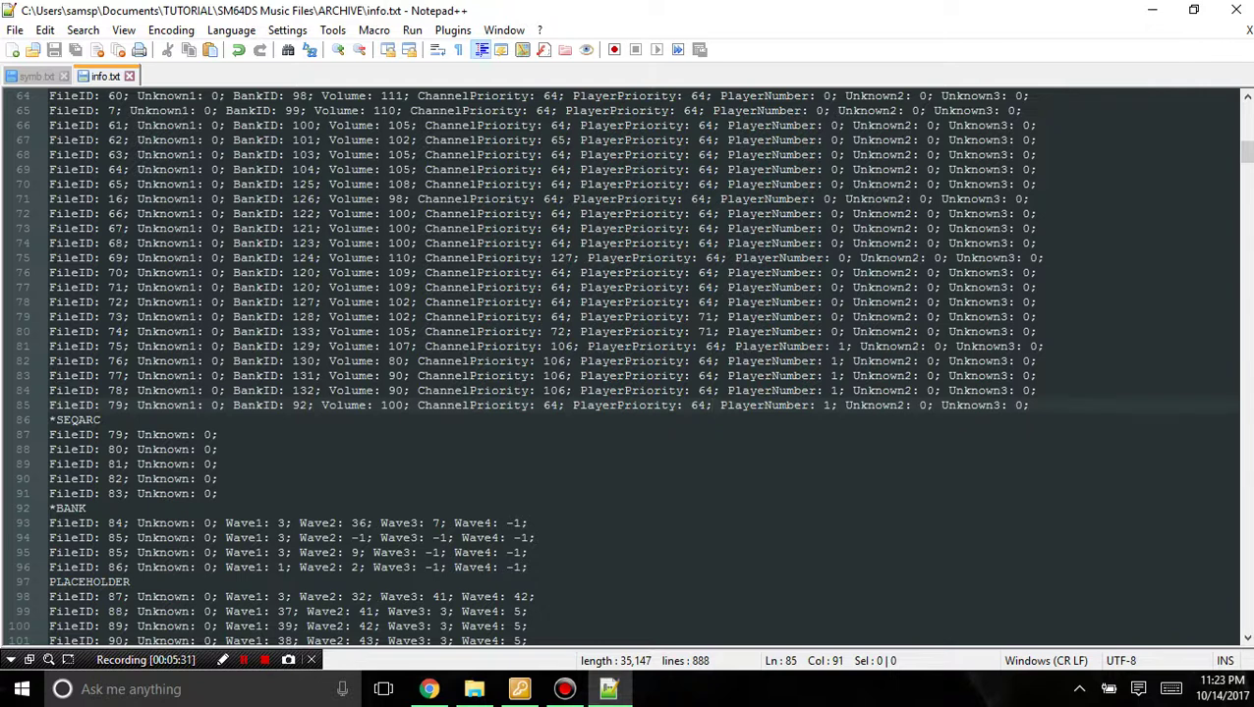
Recheck the NCS_BGM_WATER line in the SSEQ list of symb.txt.
scroll(629, 363, up, 2)
key(ctrl+Tab)
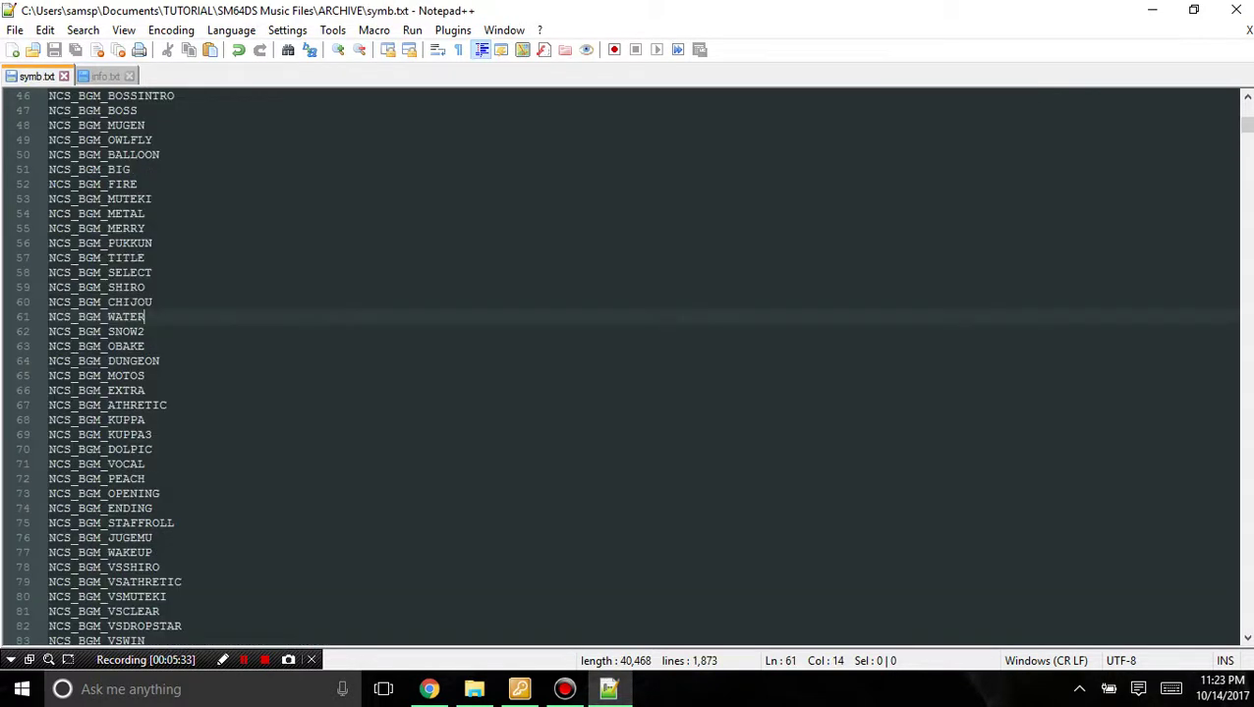
drag(145, 316, 48, 316)
click(145, 316)
key(shift+Home)
key(End)
Review the BankID values of the SSEQ entries and the *BANK section in info.txt.
key(ctrl+Tab)
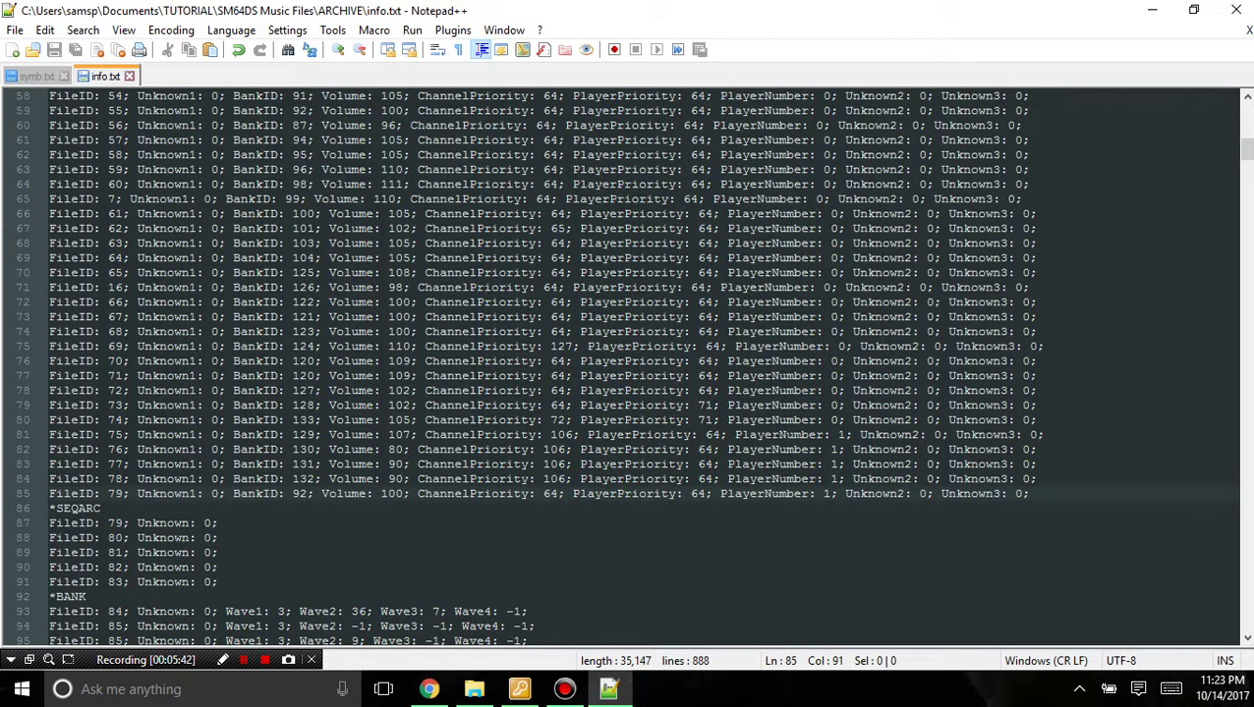
click(314, 375)
click(474, 689)
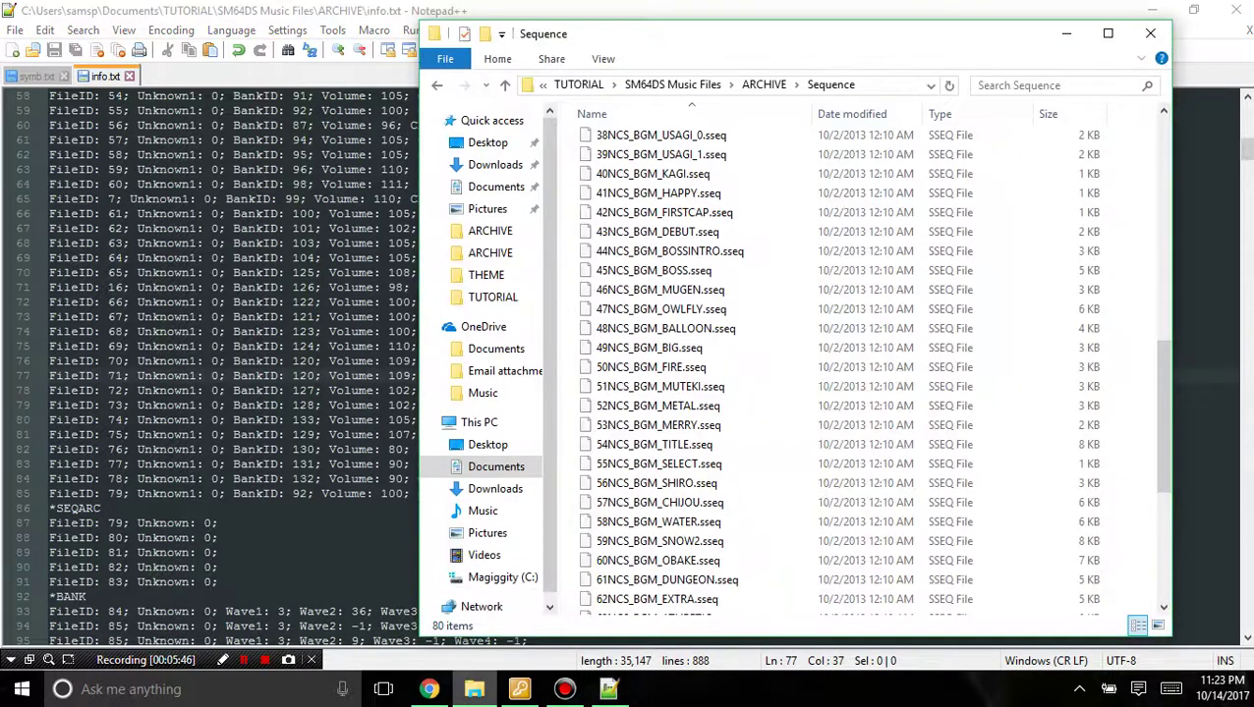
key(alt+Tab)
scroll(619, 365, down, 6)
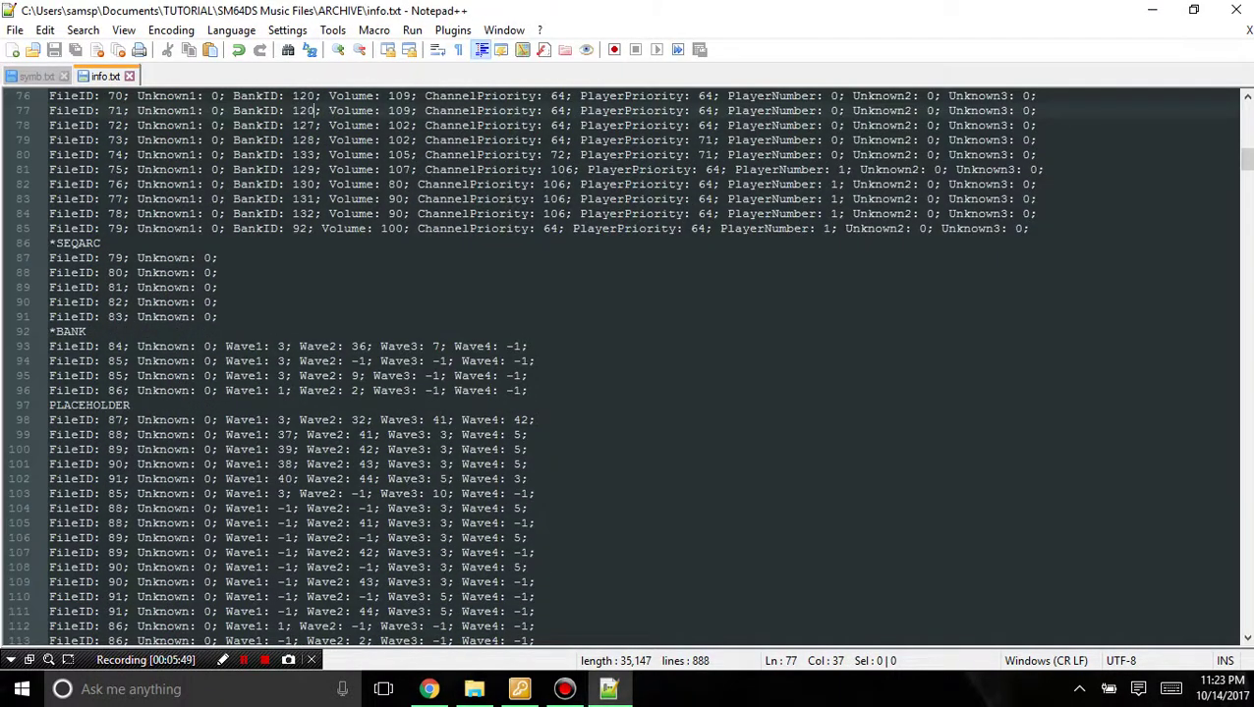
Look through symb.txt for the bank names and compare them with the *BANK section of info.txt.
key(ctrl+Tab)
scroll(620, 365, down, 20)
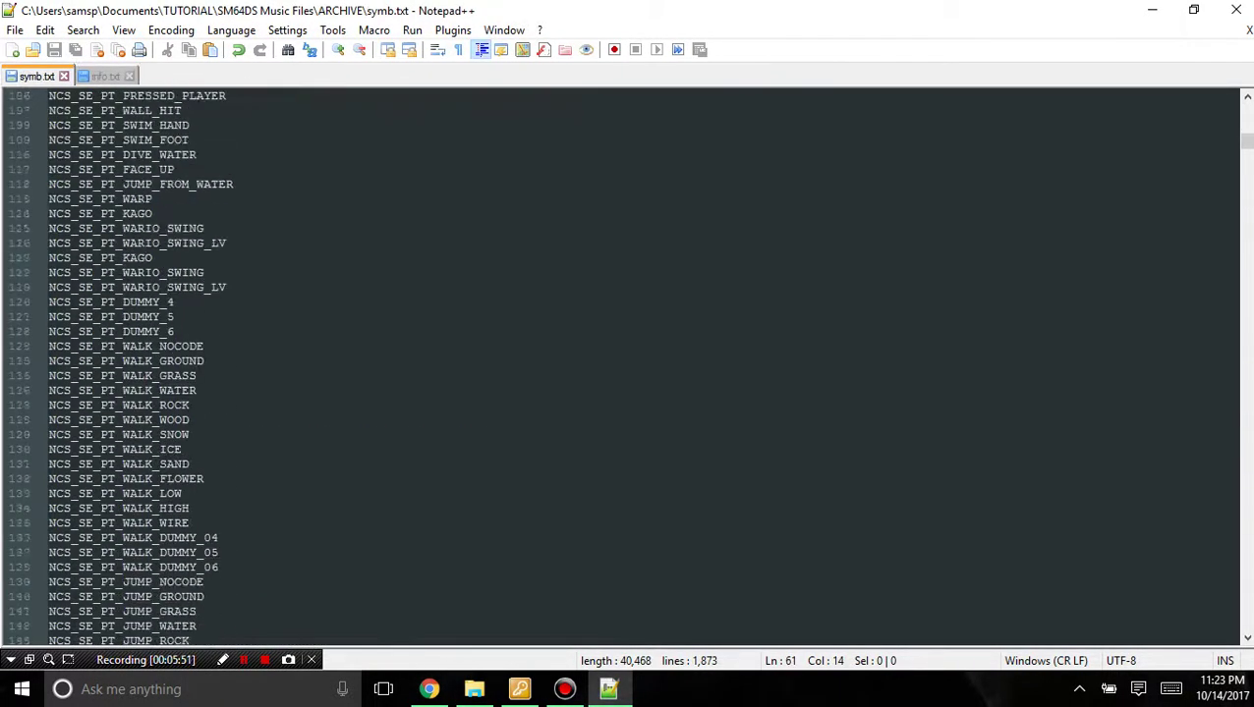
scroll(619, 364, down, 20)
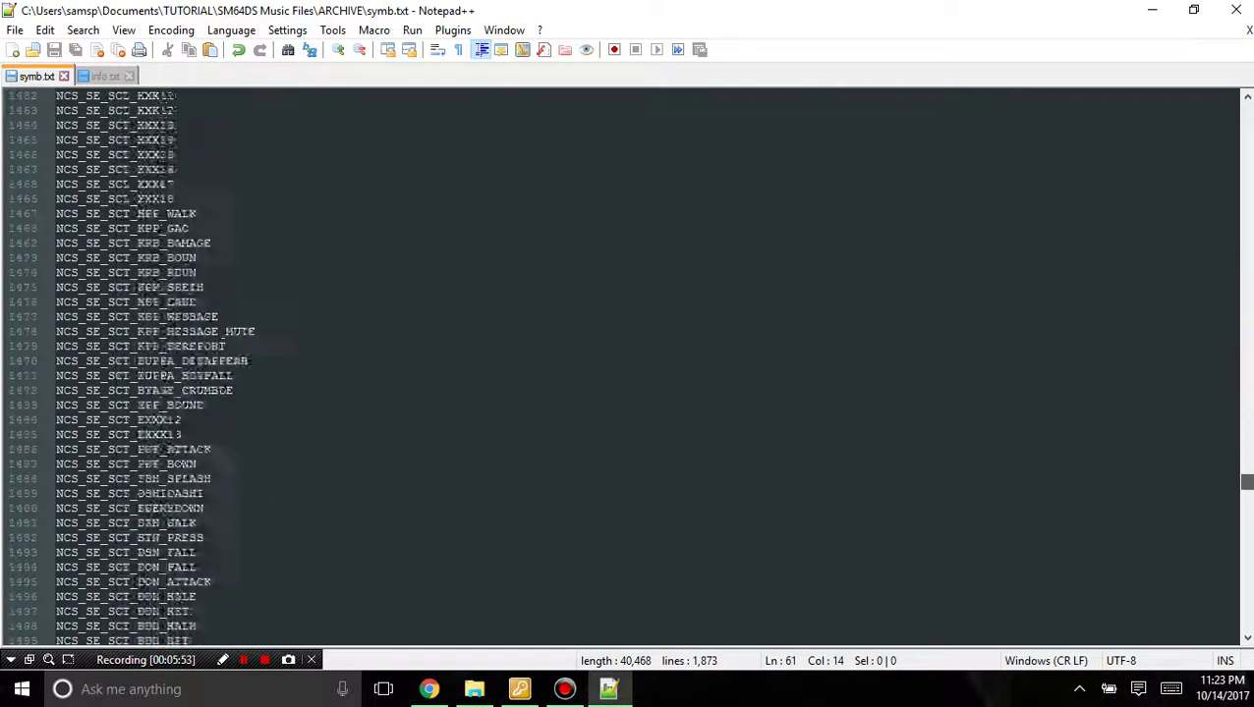
scroll(619, 363, up, 20)
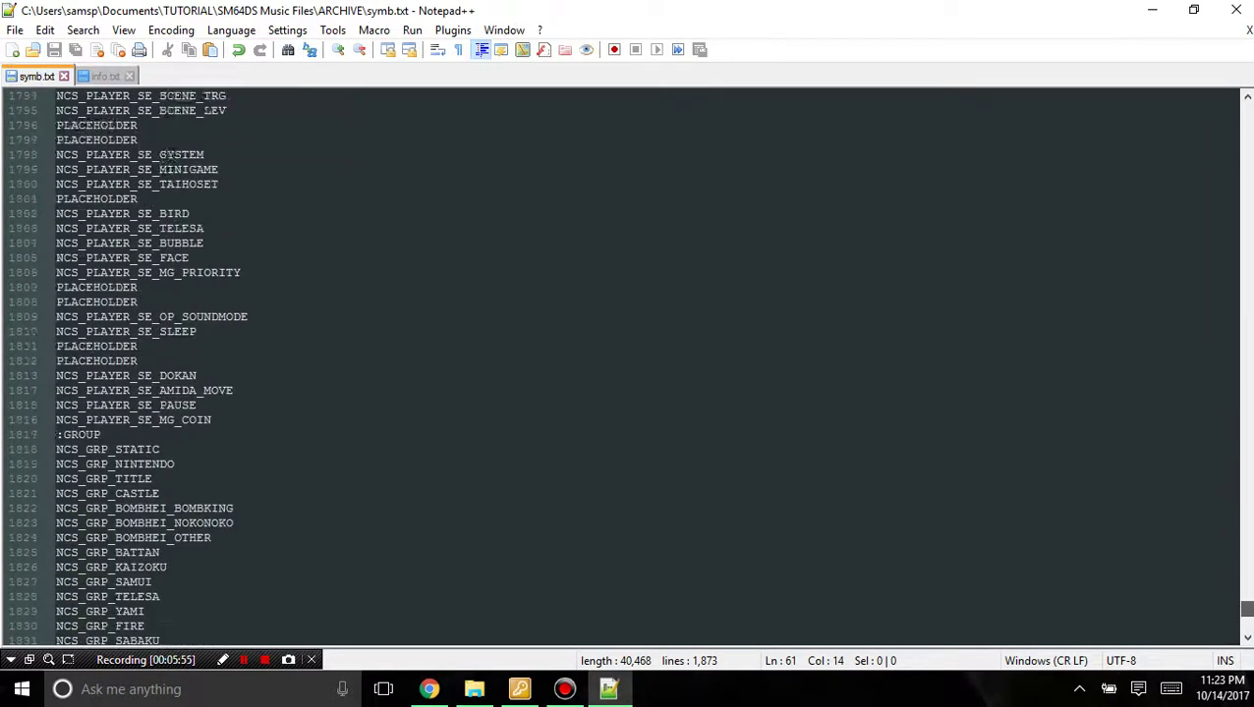
scroll(619, 363, down, 2)
scroll(619, 364, up, 8)
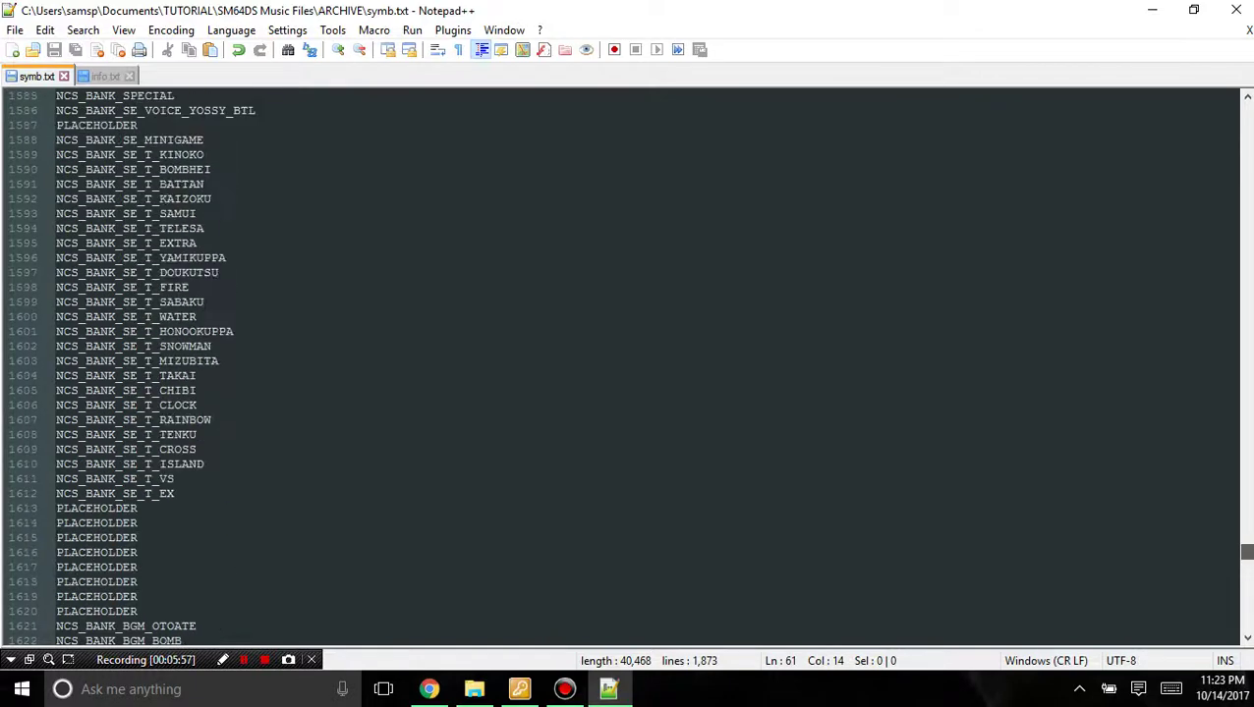
key(ctrl+Tab)
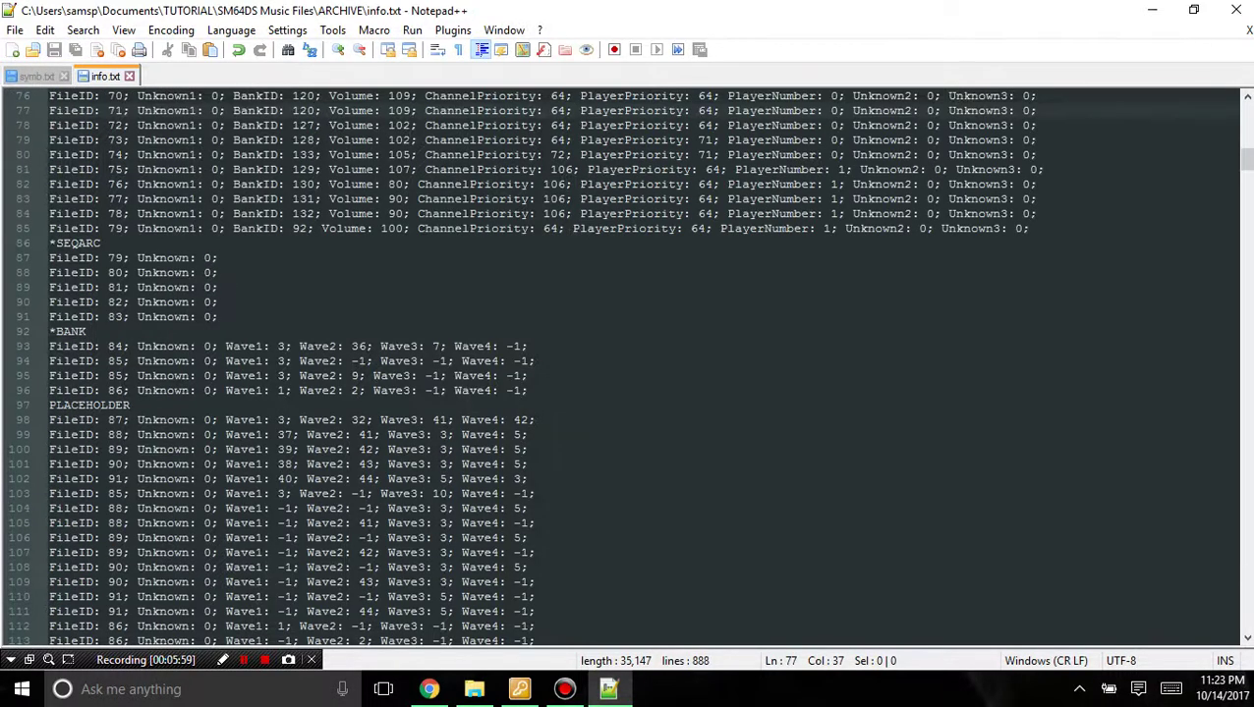
Locate the NCS_BANK_BGM_WATER entry among the bank names in symb.txt.
key(ctrl+Tab)
scroll(618, 364, up, 13)
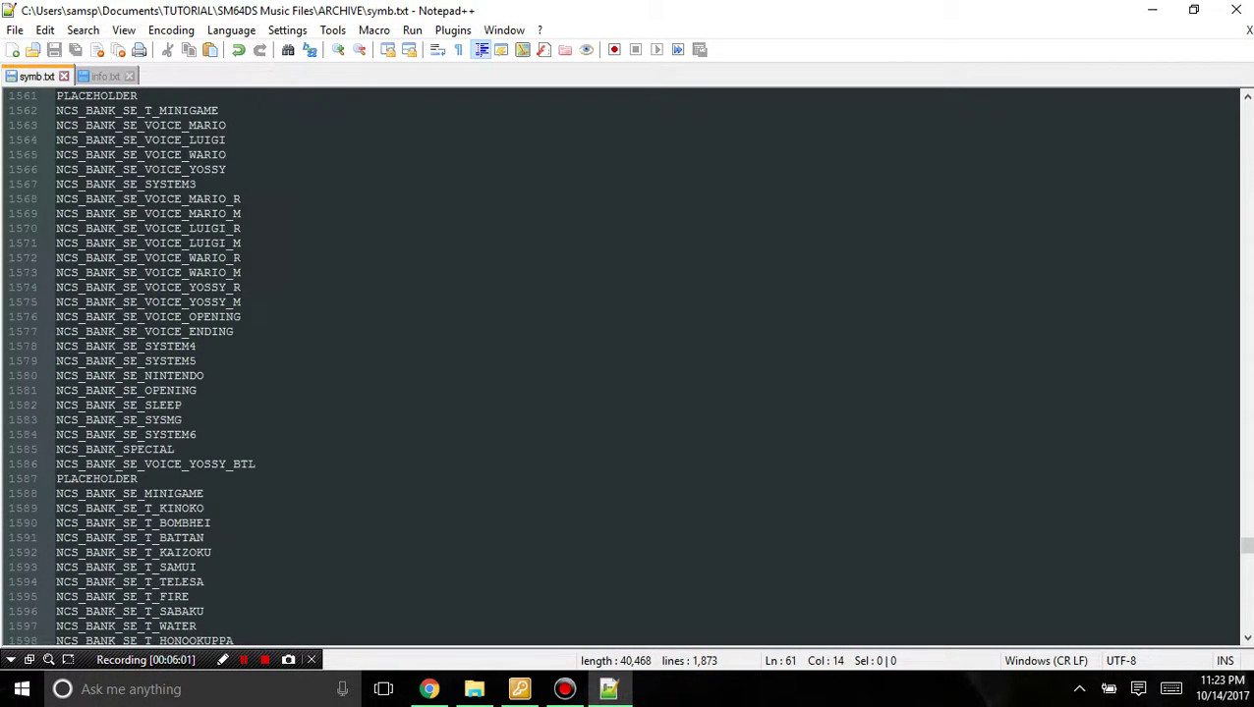
scroll(619, 363, up, 20)
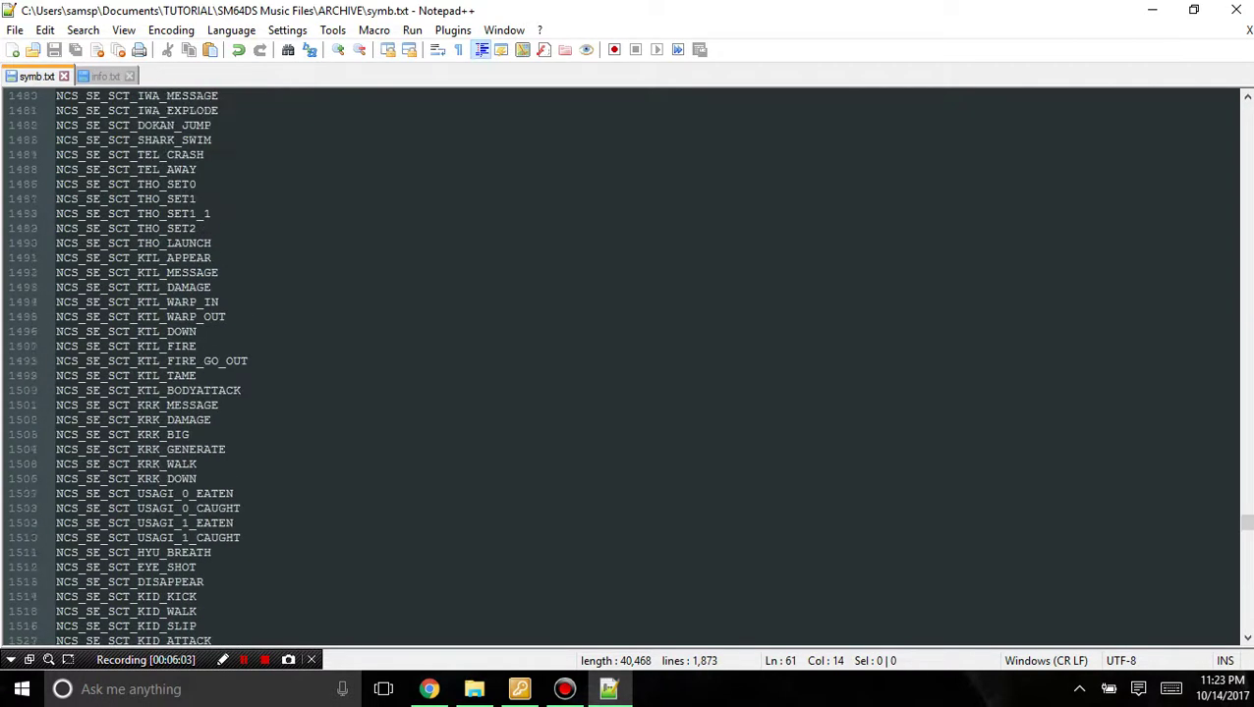
scroll(618, 363, up, 10)
scroll(619, 364, down, 20)
scroll(619, 363, down, 17)
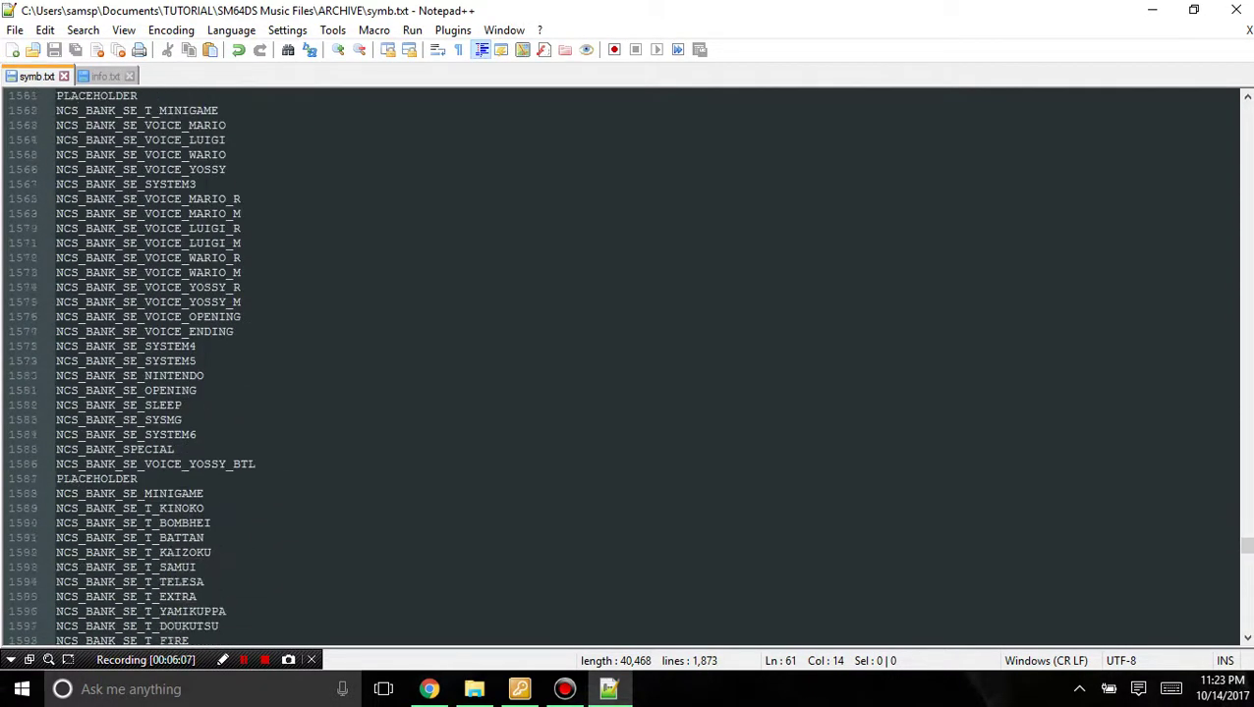
scroll(619, 363, down, 20)
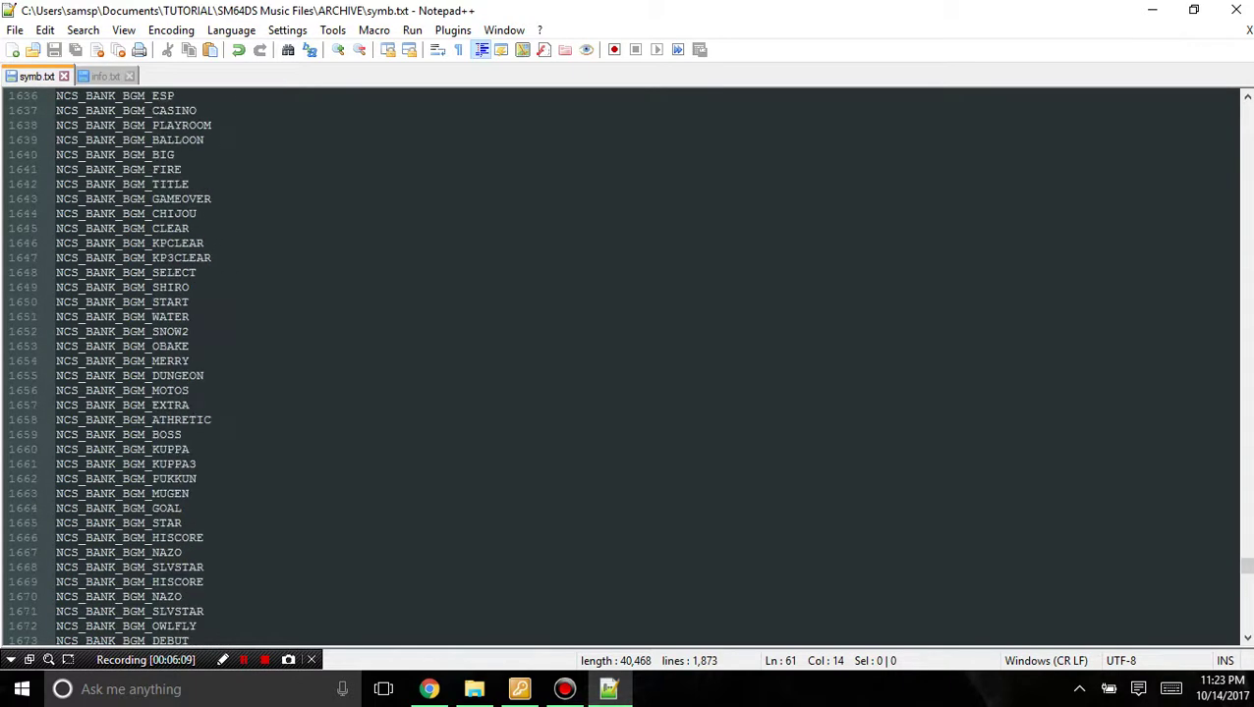
scroll(619, 364, down, 1)
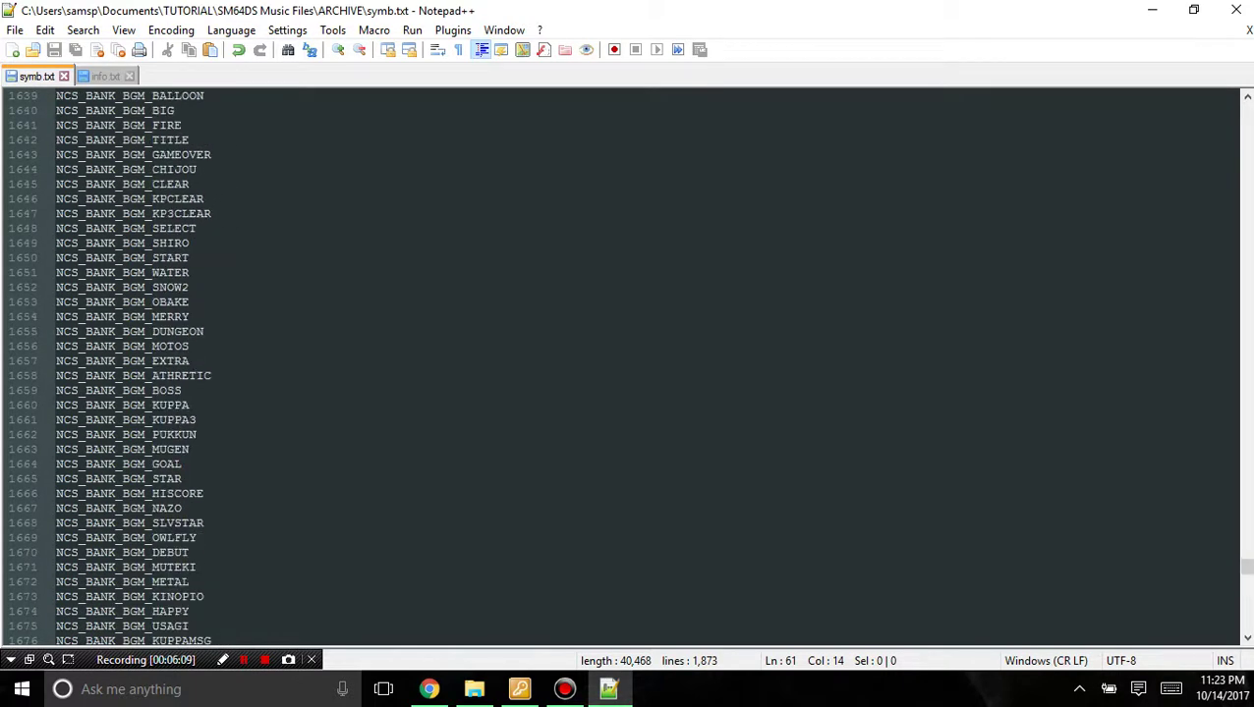
drag(189, 272, 56, 272)
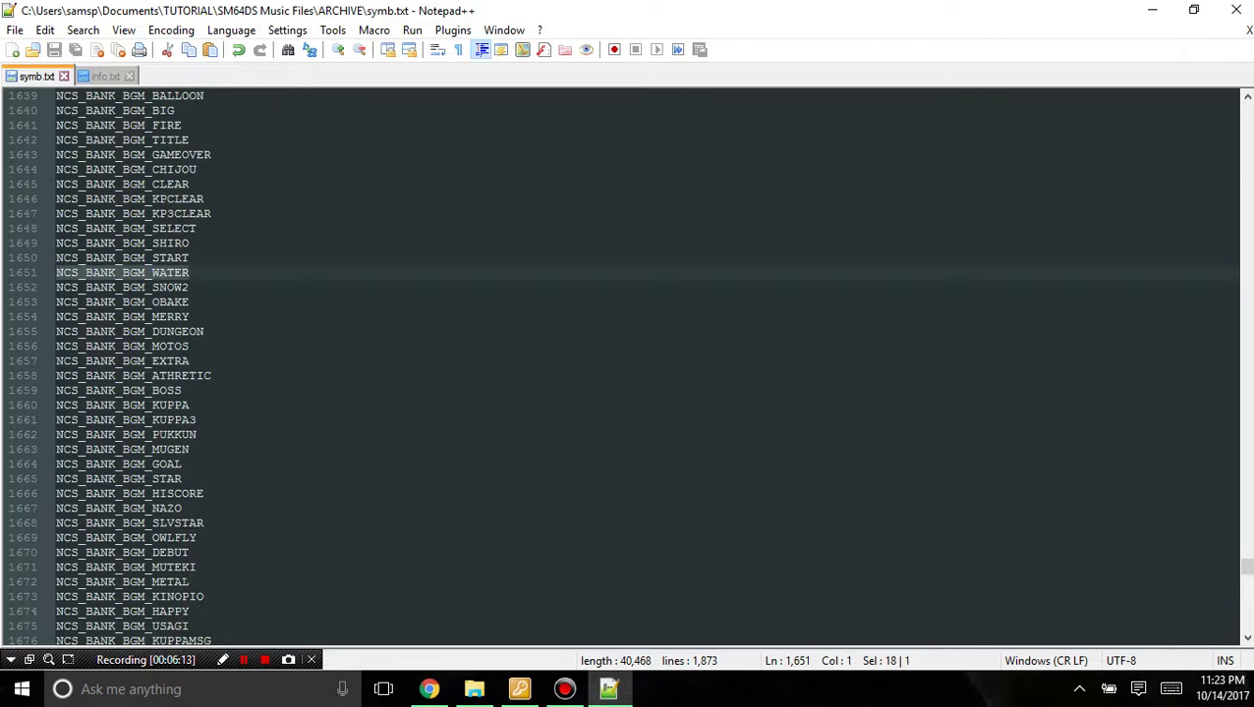
Review the BankID, Volume, ChannelPriority and PlayerPriority settings of the FileID 79 entry in info.txt.
key(ctrl+Tab)
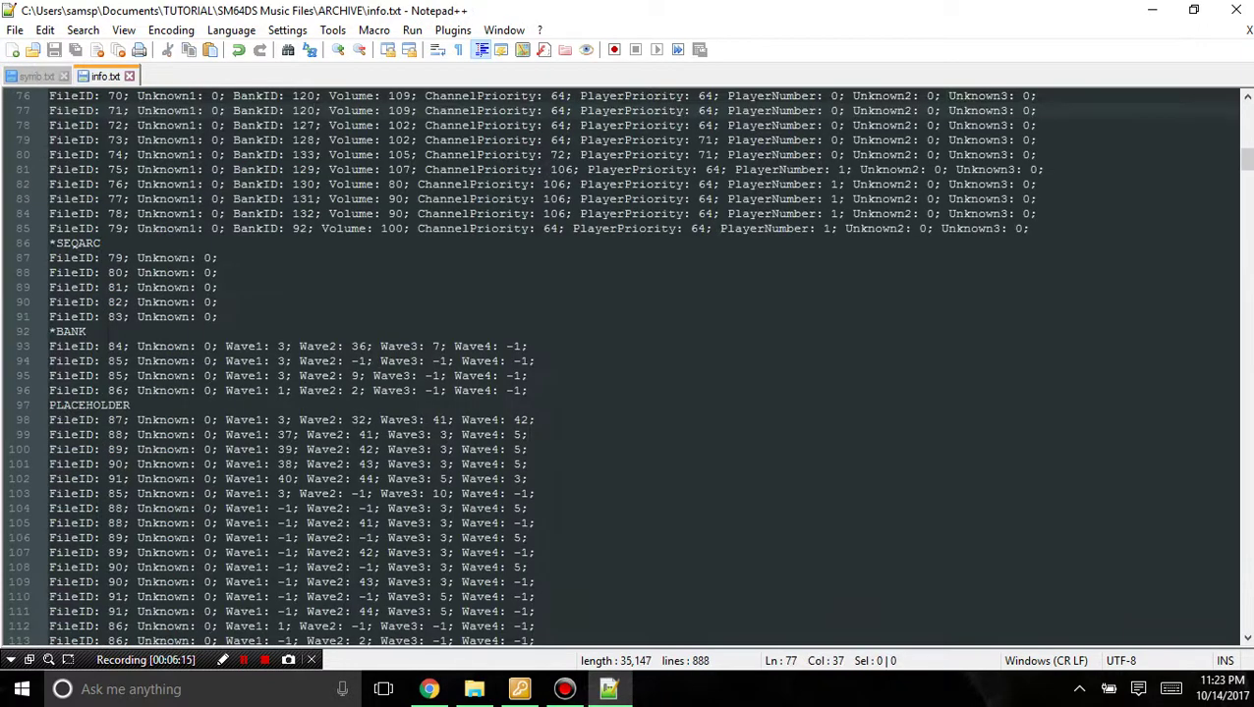
scroll(619, 363, up, 1)
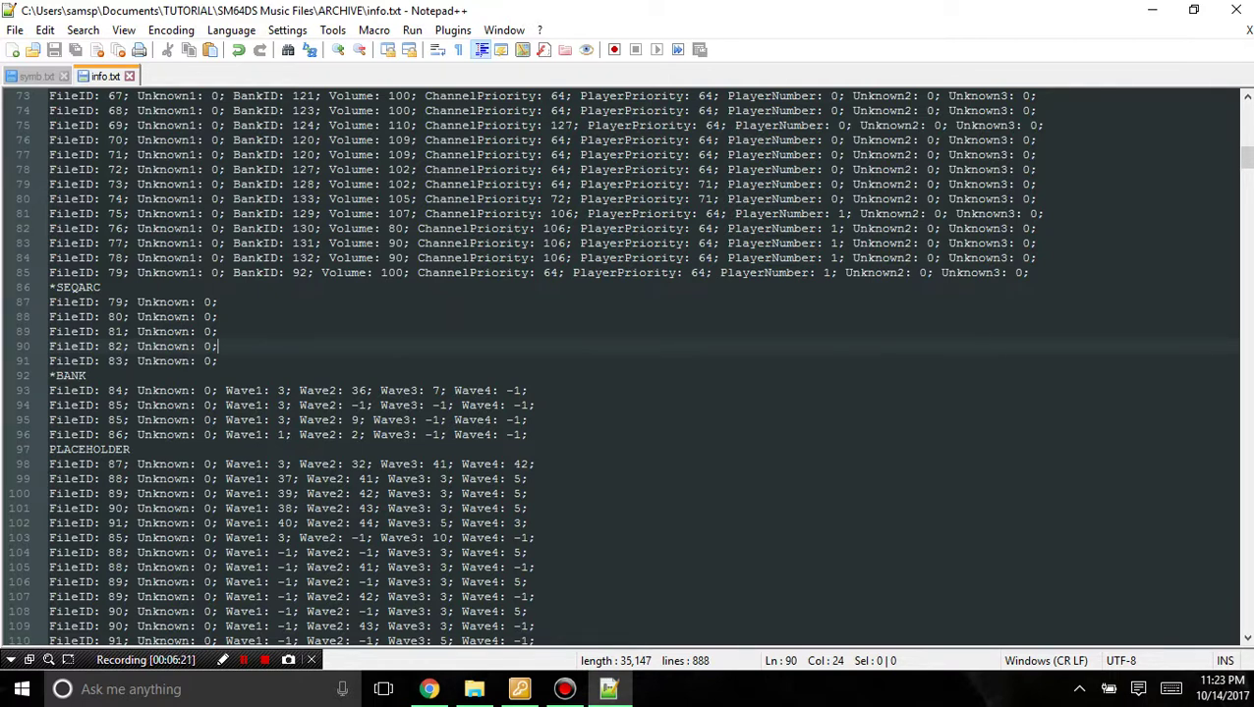
click(616, 272)
click(543, 272)
click(565, 272)
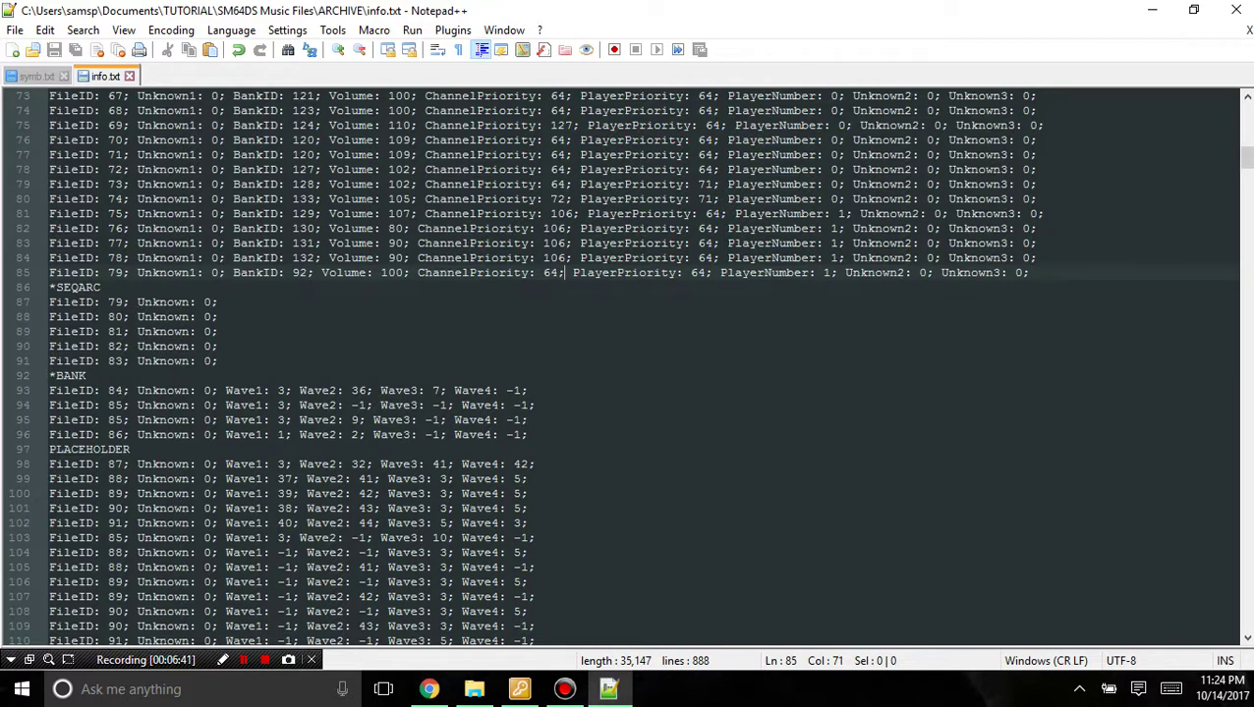
Return to the ARCHIVE folder in File Explorer and examine its Sequence and Sequence Archive subfolders.
click(474, 689)
click(743, 84)
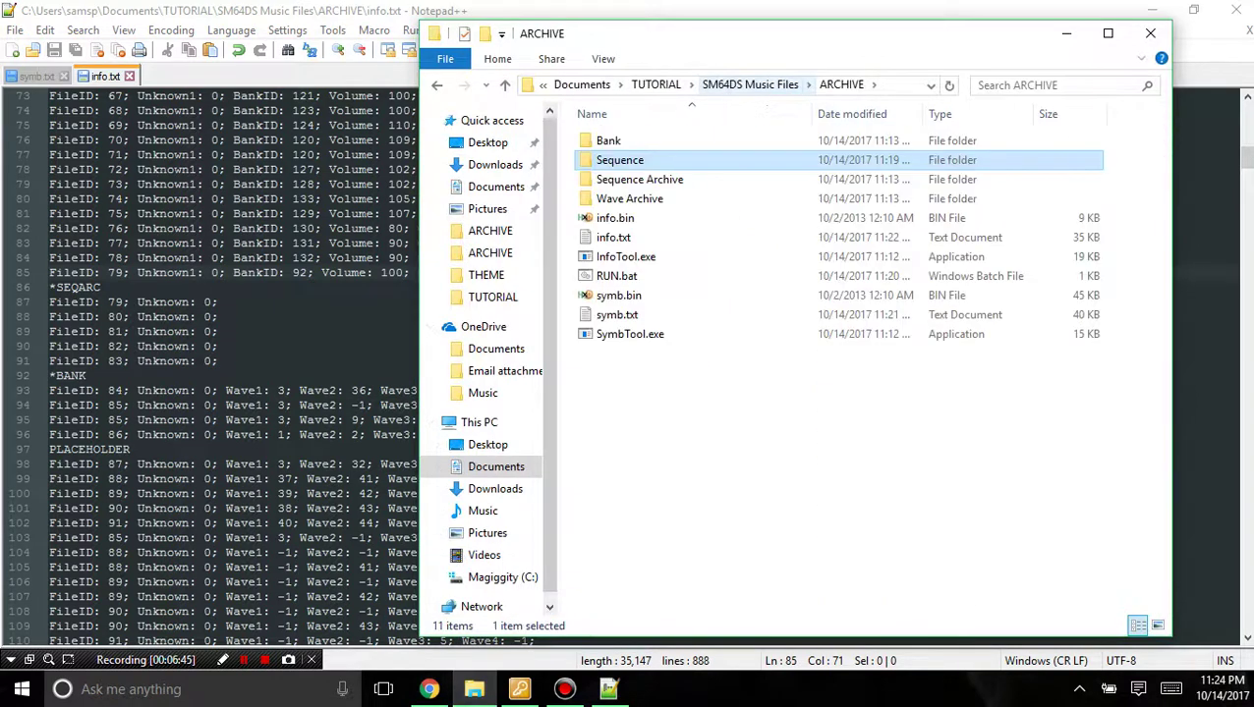
click(565, 162)
click(619, 159)
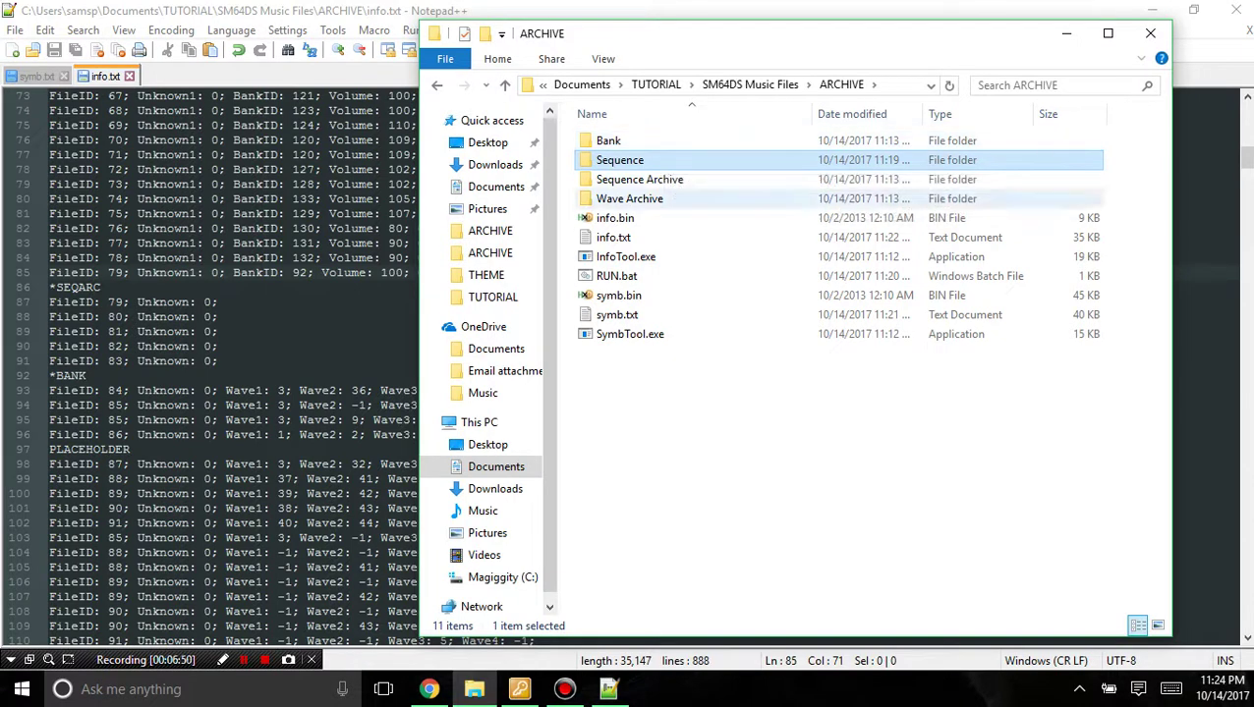
click(638, 179)
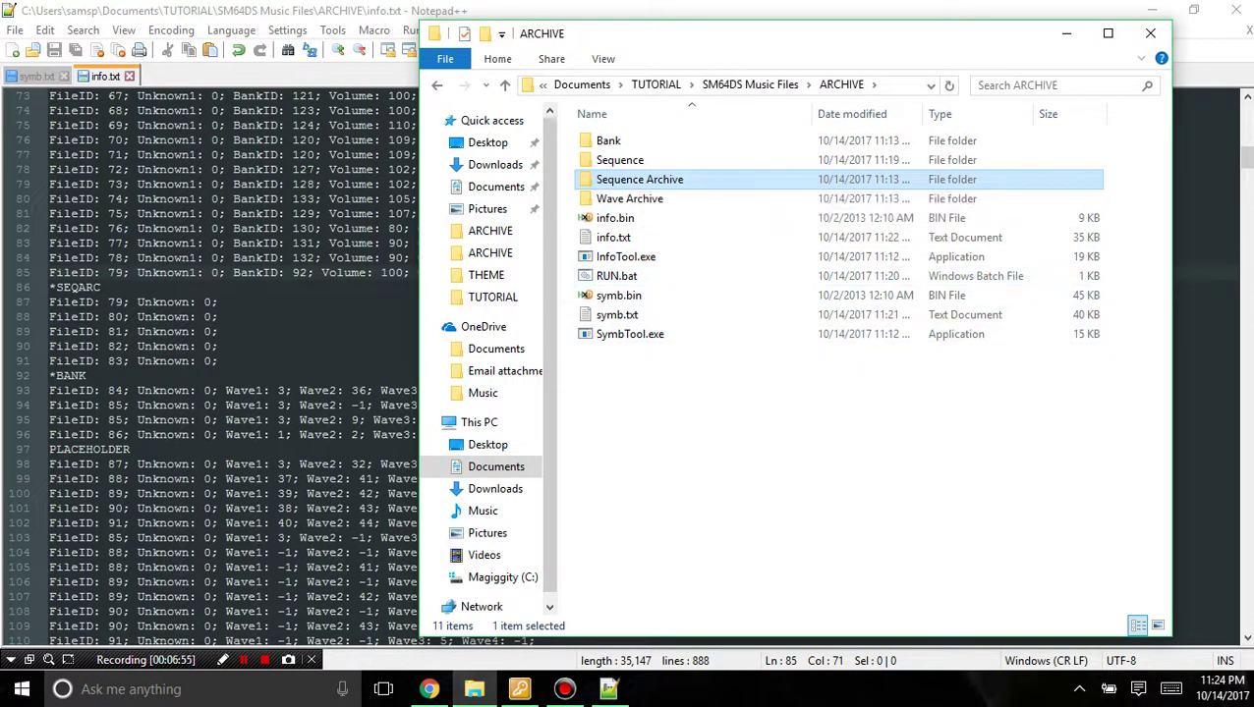
Point out the Bank and Wave Archive folders in the ARCHIVE folder and return to info.txt.
click(608, 141)
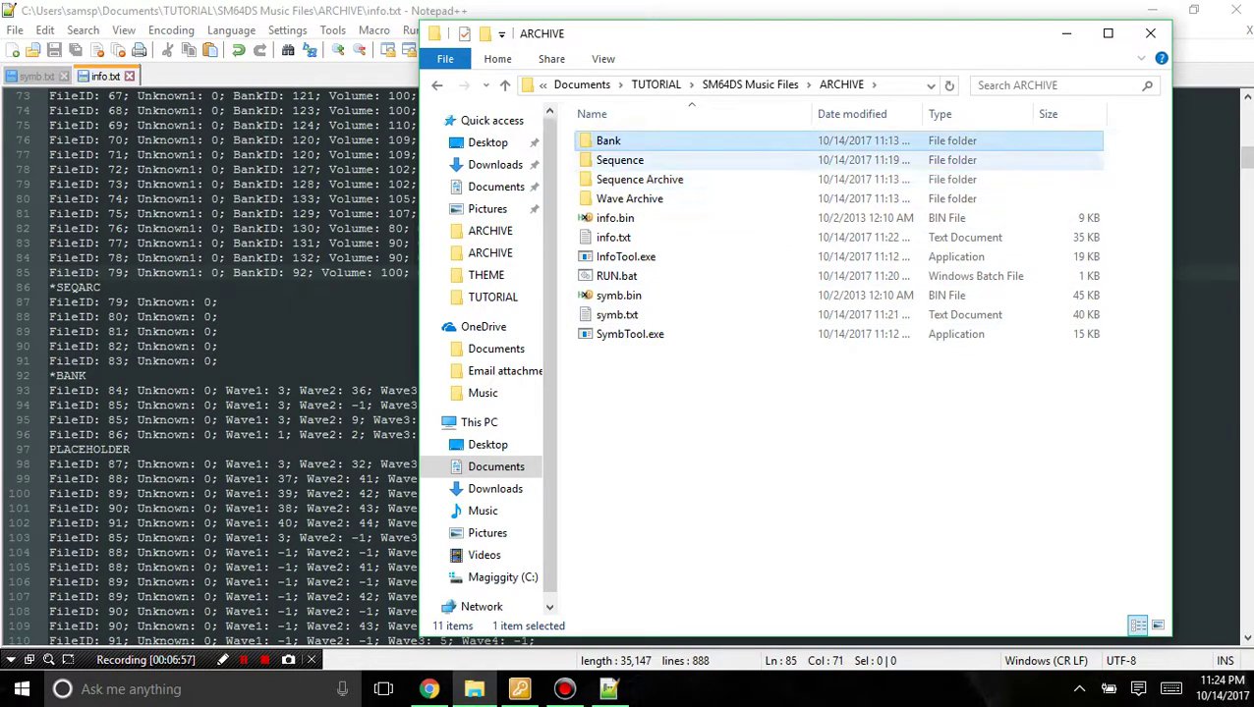
click(629, 199)
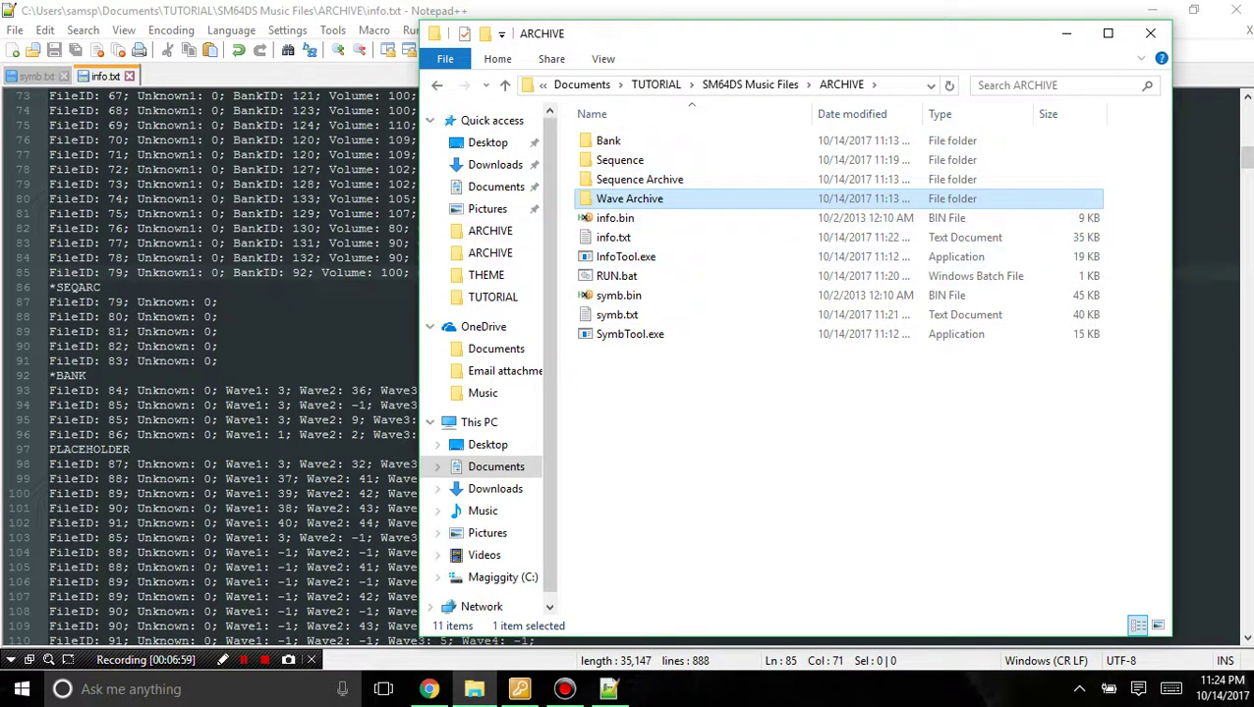
click(136, 302)
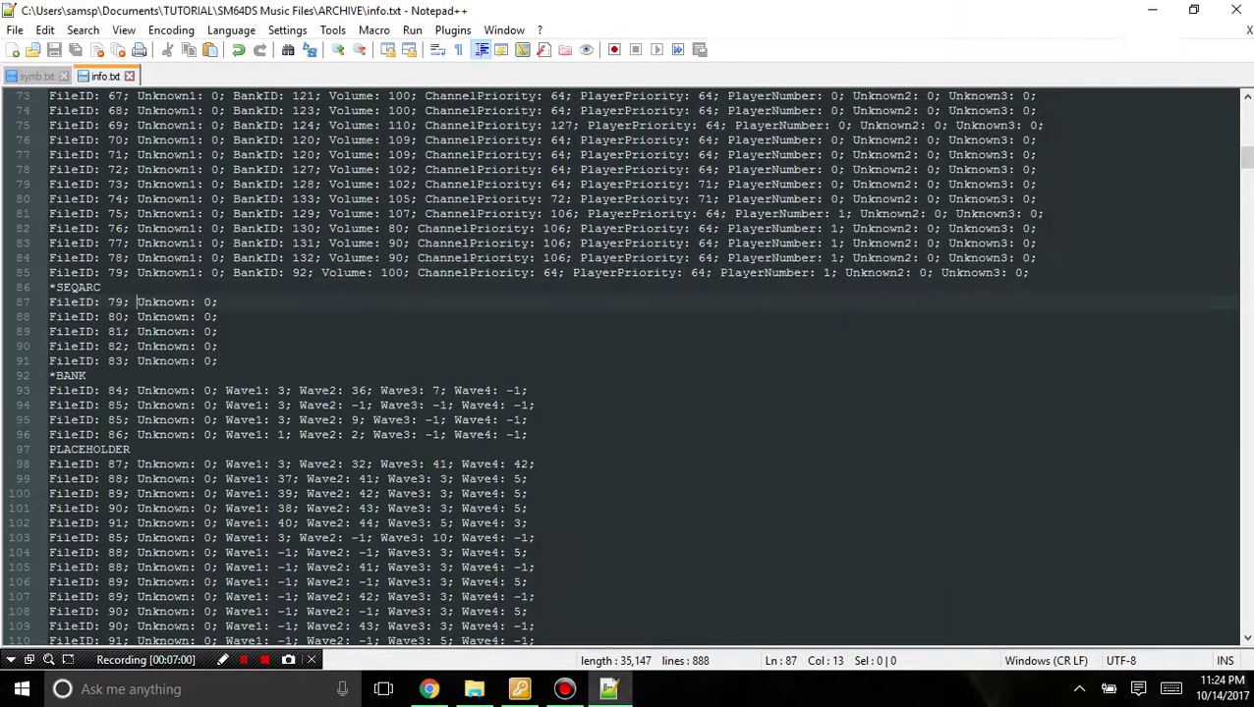
Renumber the five FileIDs in the *SEQARC section of info.txt to 80, 81, 82, 83 and 84.
double_click(115, 272)
double_click(115, 302)
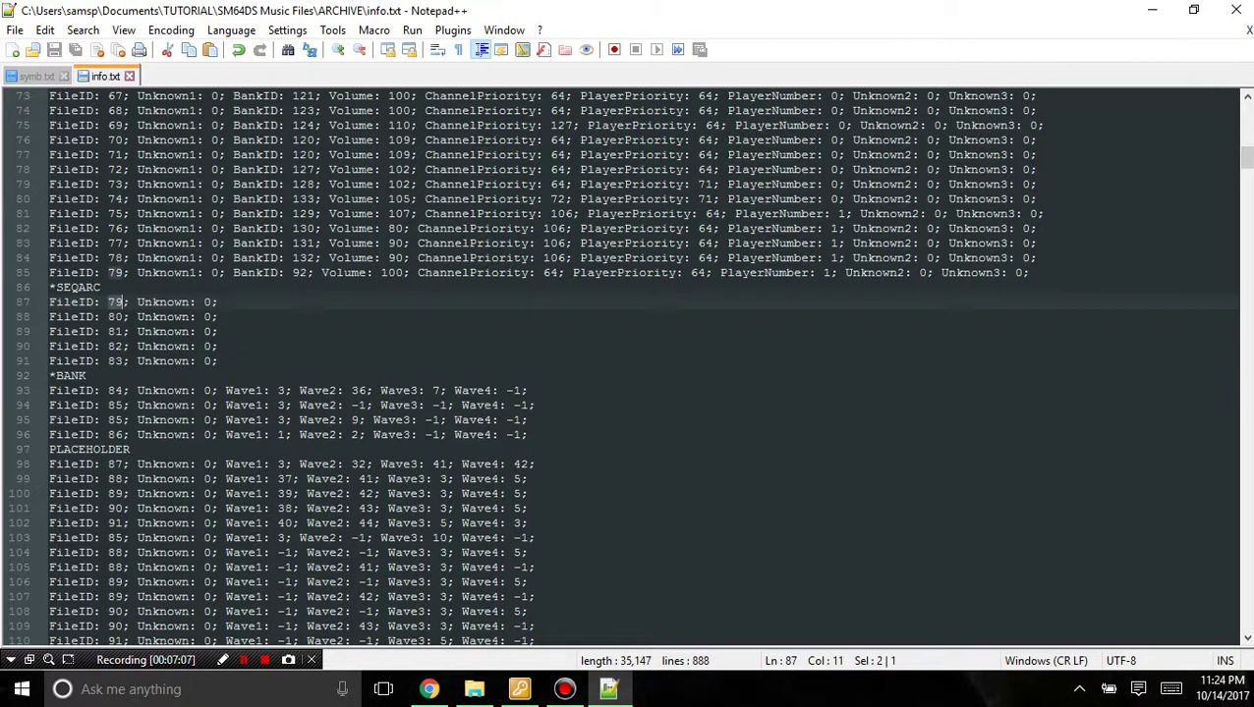
text(80)
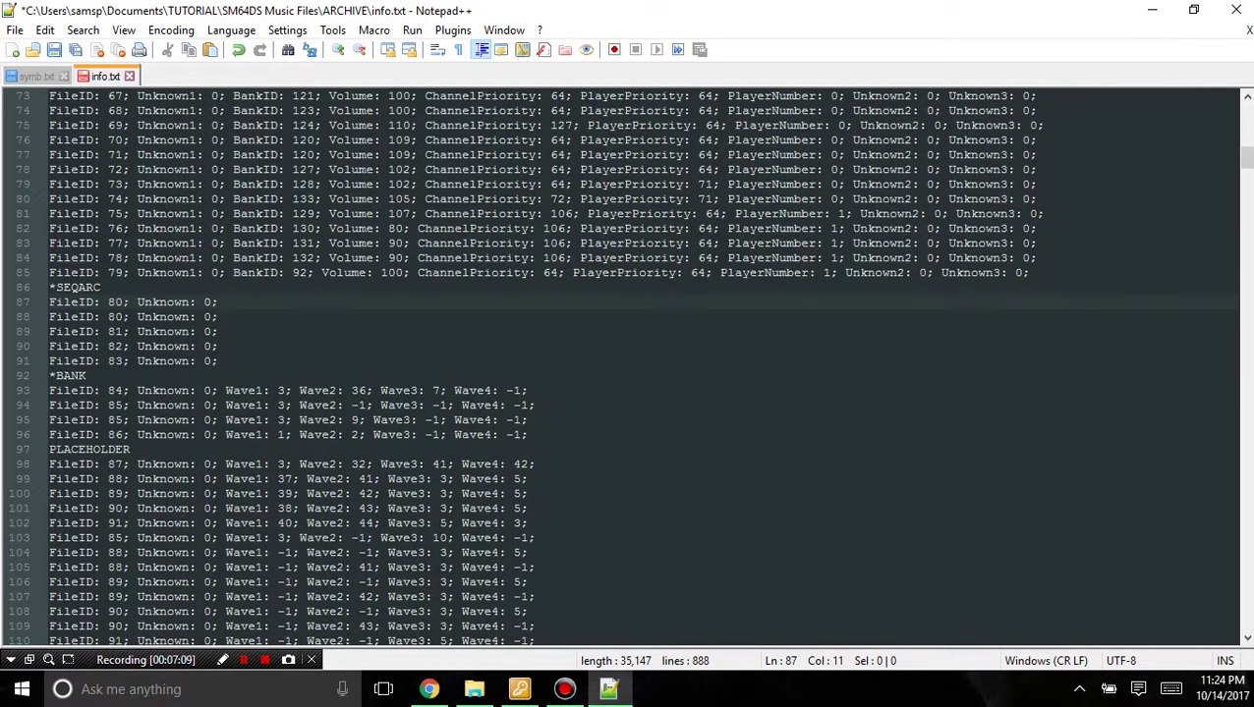
key(Down)
key(BackSpace)
text(1)
key(Down)
key(BackSpace)
text(2)
key(Down)
key(Down)
key(BackSpace)
text(4)
Set the FileIDs of the first four *BANK entries to 85, 86, 87 and 88.
key(Down)
key(Down)
key(Down)
key(BackSpace)
text(6)
key(Down)
key(BackSpace)
text(7)
key(Down)
key(BackSpace)
text(8)
Set the FileIDs of the five bank entries on lines 98 to 102 to 88, 89, 90, 91 and 92.
key(Down)
key(Down)
key(BackSpace)
text(8)
key(Down)
key(BackSpace)
text(9)
key(Down)
key(BackSpace)
text(0)
key(Down)
key(BackSpace)
text(1)
key(Down)
key(BackSpace)
text(2)
Set the bank FileID on line 103 to 86 and those on lines 104 and 105 to 89.
key(Down)
key(BackSpace)
text(3)
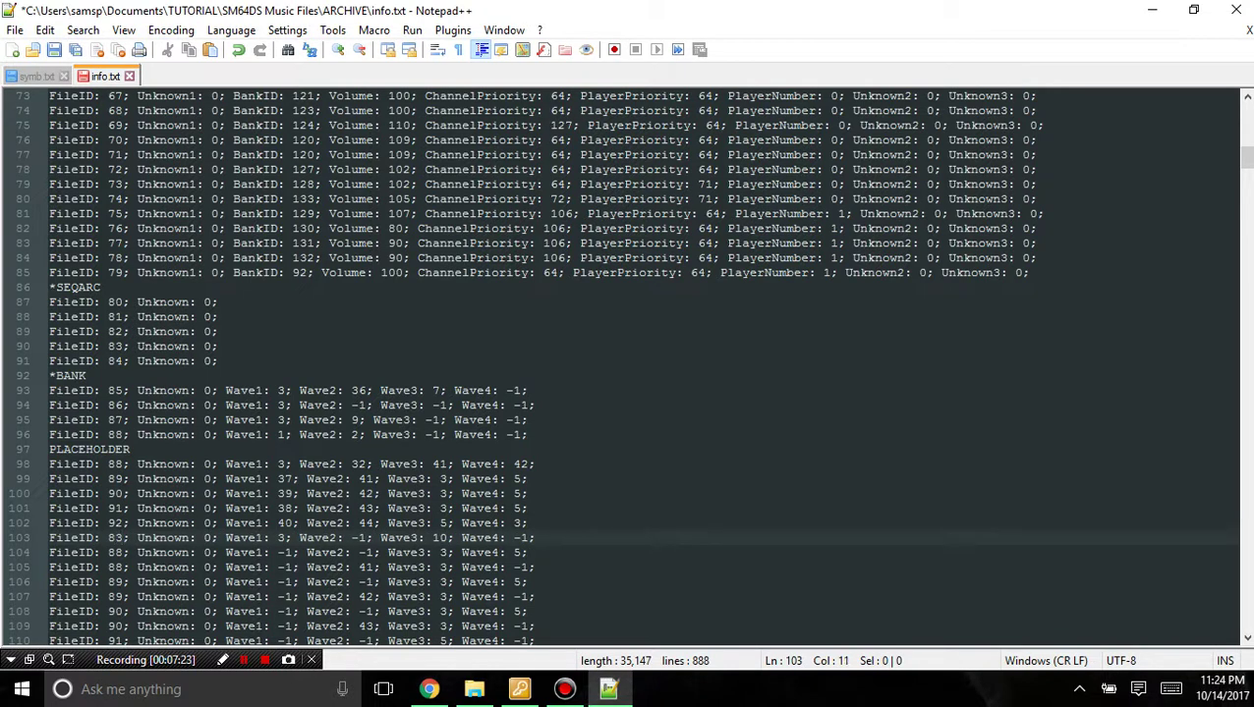
key(BackSpace)
text(5)
key(BackSpace)
text(6)
key(Down)
key(BackSpace)
text(9)
key(Down)
key(BackSpace)
text(9)
Set the bank FileIDs on lines 106 and 107 to 90, keeping the space after the colon.
key(Down)
key(BackSpace)
key(BackSpace)
key(BackSpace)
text(90)
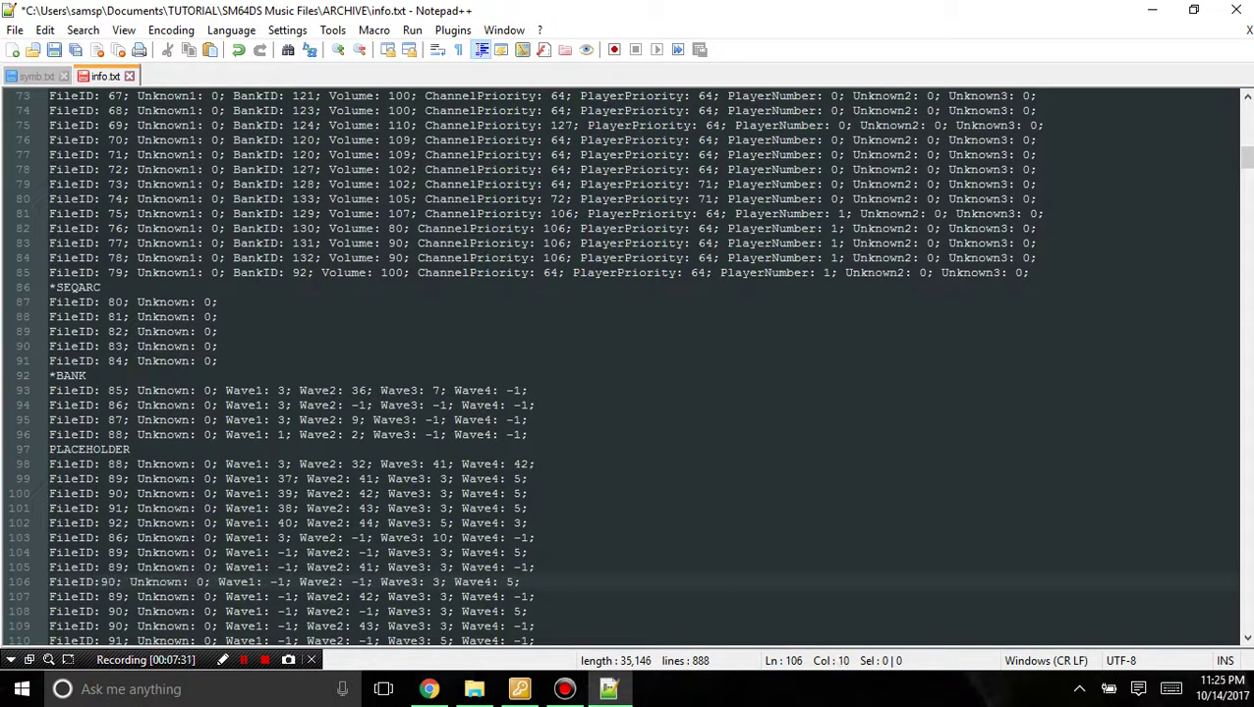
key(BackSpace)
key(BackSpace)
text(89)
key(BackSpace)
key(BackSpace)
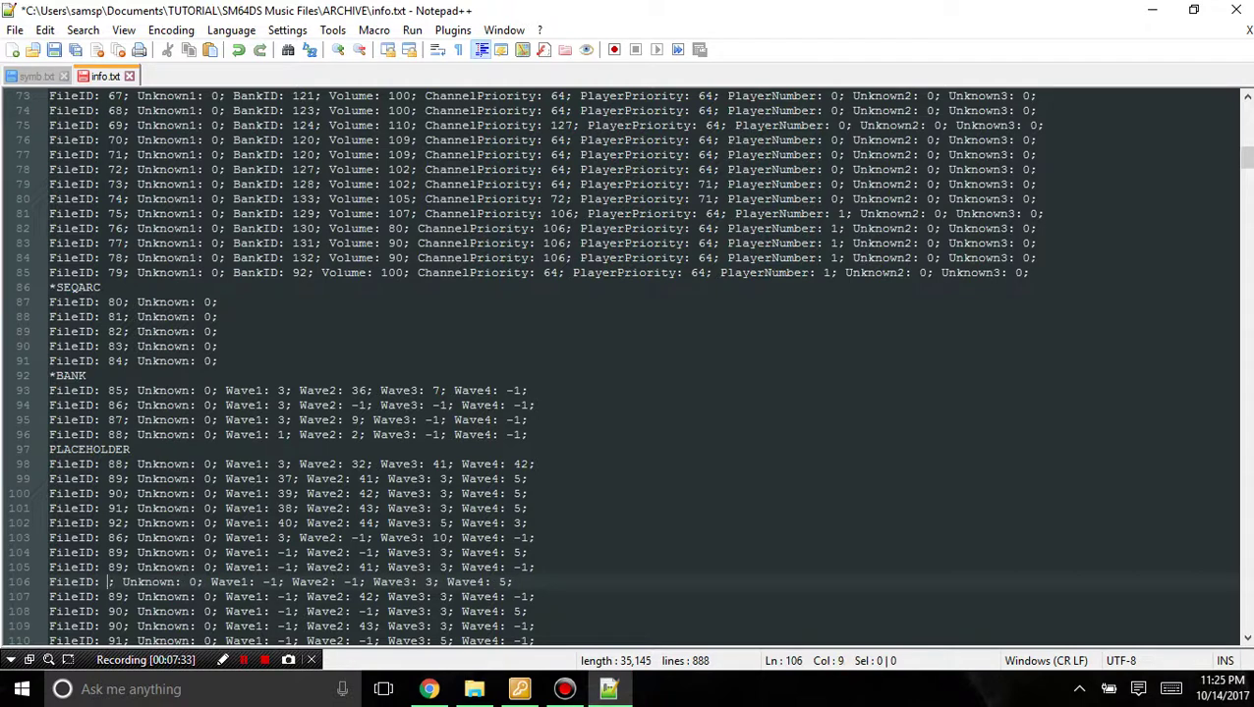
text(90)
key(Down)
key(BackSpace)
key(BackSpace)
text(90)
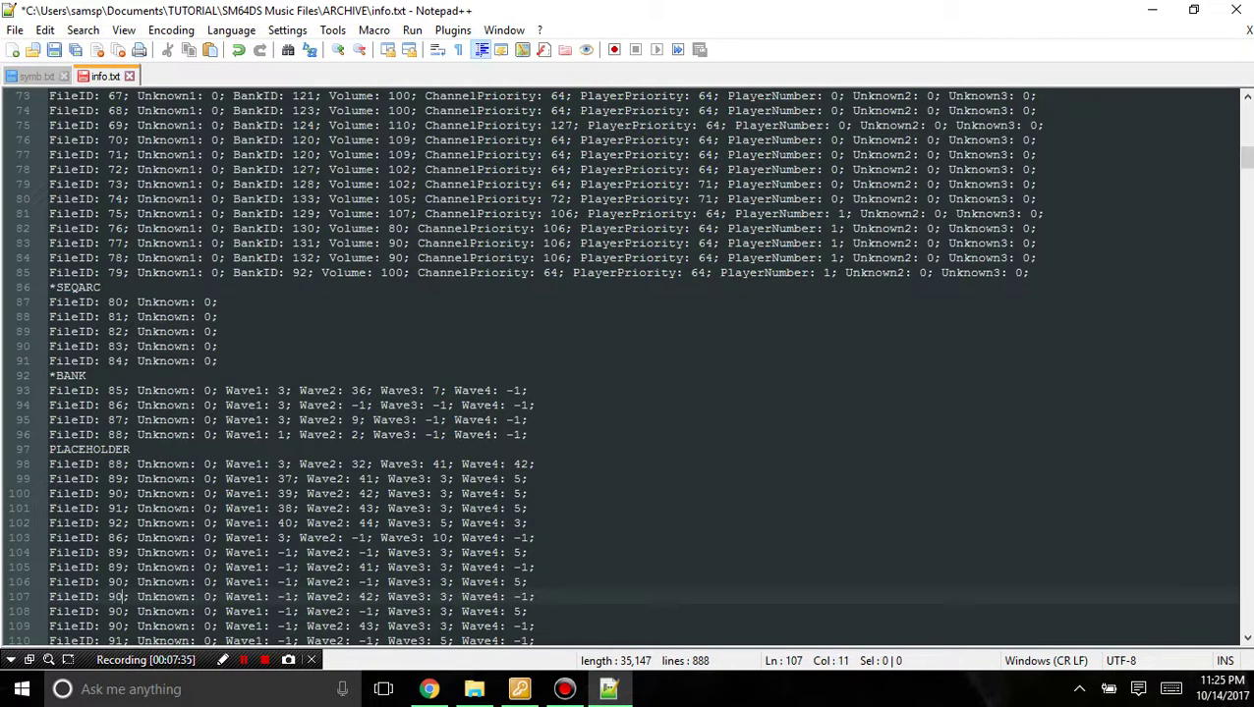
Set the bank FileIDs on lines 108 and 109 to 91 and those on lines 110 and 111 to 92.
scroll(629, 364, down, 5)
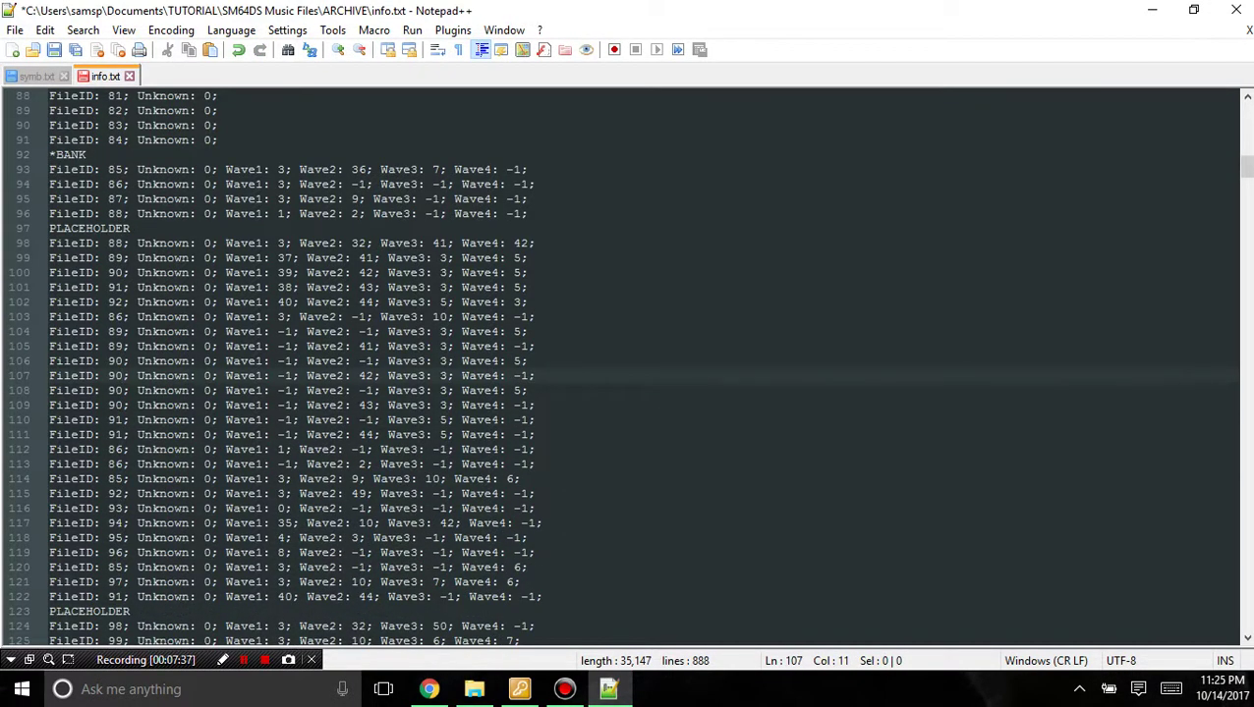
key(Down)
key(BackSpace)
text(1)
key(Down)
key(BackSpace)
text(1)
key(Down)
key(BackSpace)
text(2)
key(Down)
key(BackSpace)
text(2)
Set the bank FileIDs on lines 112 and 113 to 87 and the one on line 114 to 86.
key(Down)
key(BackSpace)
text(7)
key(Down)
key(BackSpace)
text(7)
key(Down)
key(BackSpace)
text(6)
Renumber the bank FileIDs on lines 115 to 119 to 93, 94, 95, 96 and 97.
key(Down)
key(BackSpace)
text(3)
key(Down)
key(BackSpace)
text(4)
key(Down)
key(BackSpace)
text(5)
key(Down)
key(BackSpace)
text(6)
key(Down)
key(BackSpace)
text(7)
Set the bank FileID on line 120 to 86 and the one on line 121 to 98.
key(Down)
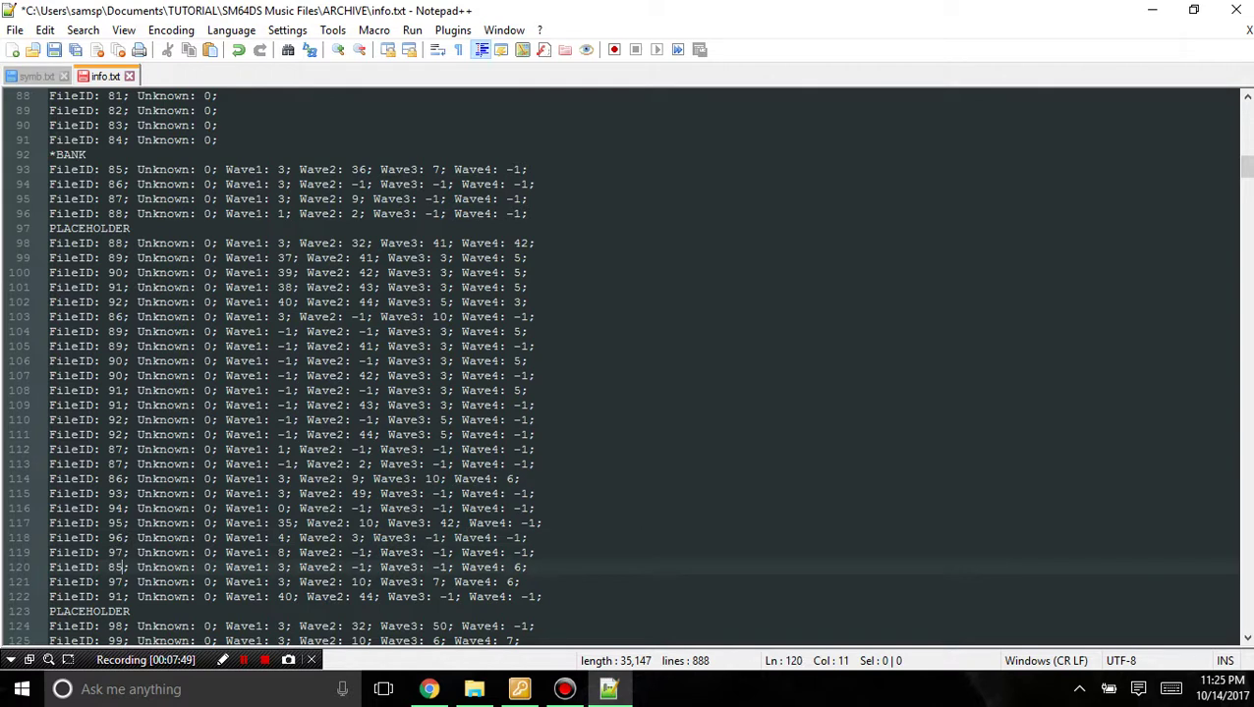
key(BackSpace)
text(6)
key(Down)
key(BackSpace)
text(8)
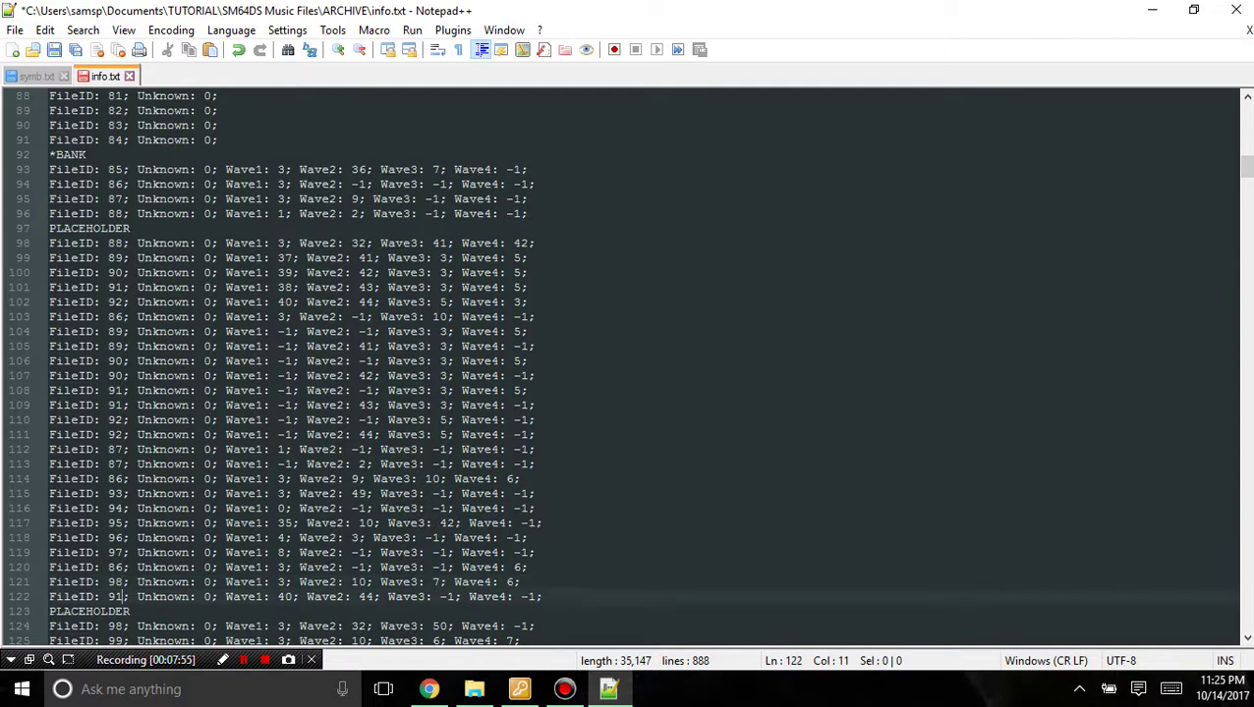
Re-enter 98 as the FileID on line 121, set line 122's FileID to 92, and save info.txt.
text(2)
key(BackSpace)
key(Up)
key(BackSpace)
text(7)
key(BackSpace)
text(8)
key(Down)
key(BackSpace)
text(2)
scroll(628, 364, down, 5)
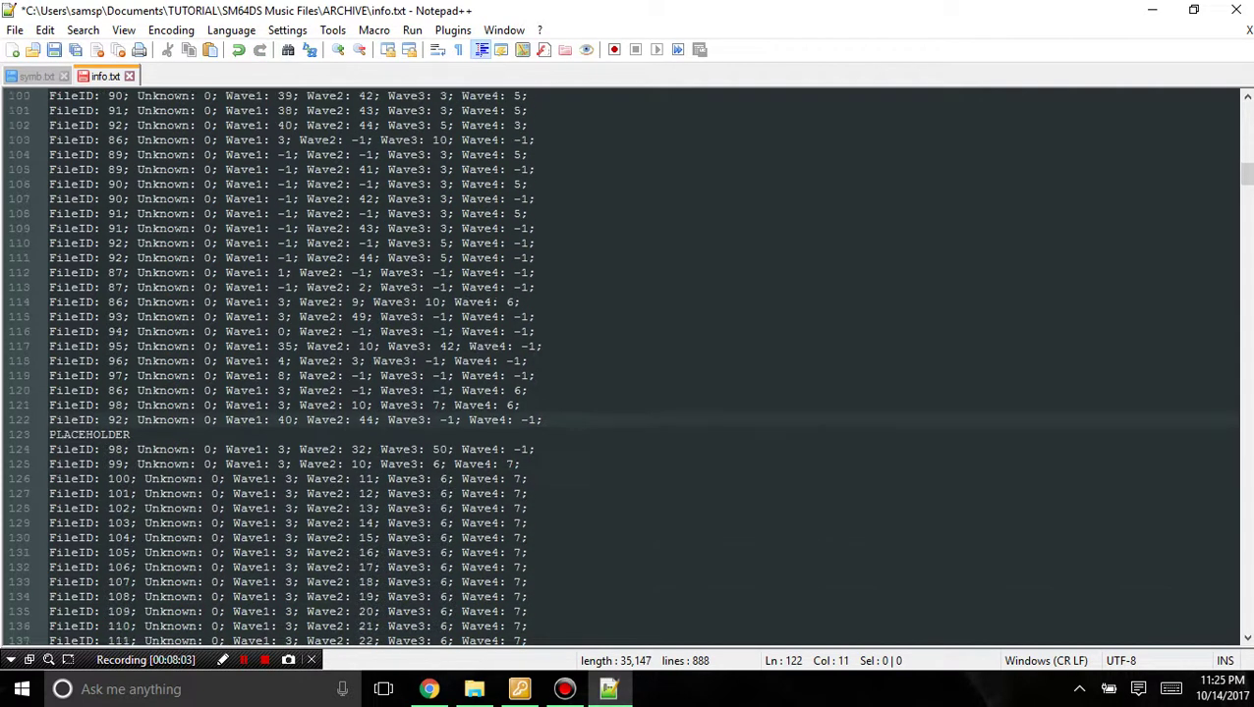
key(ctrl+s)
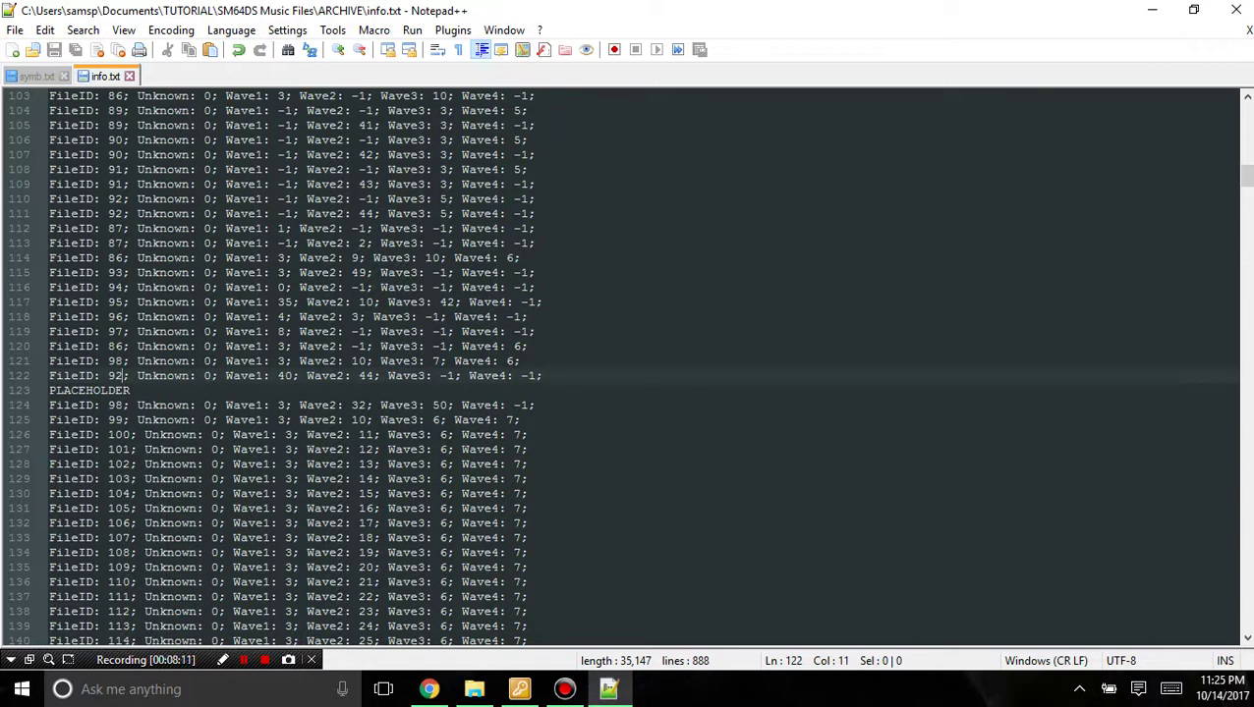
Review the remaining FileIDs down to the *PLAYER section and return to the *SSEQ section at the start of info.txt.
scroll(629, 364, down, 7)
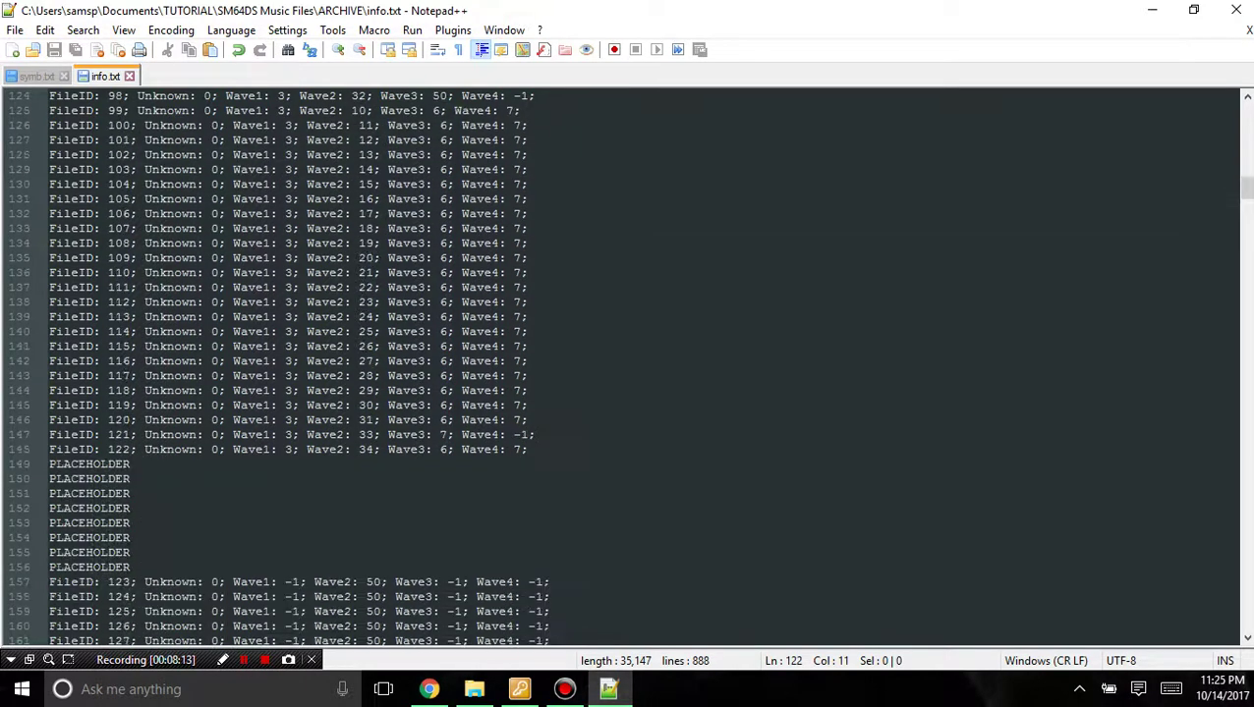
scroll(628, 363, up, 4)
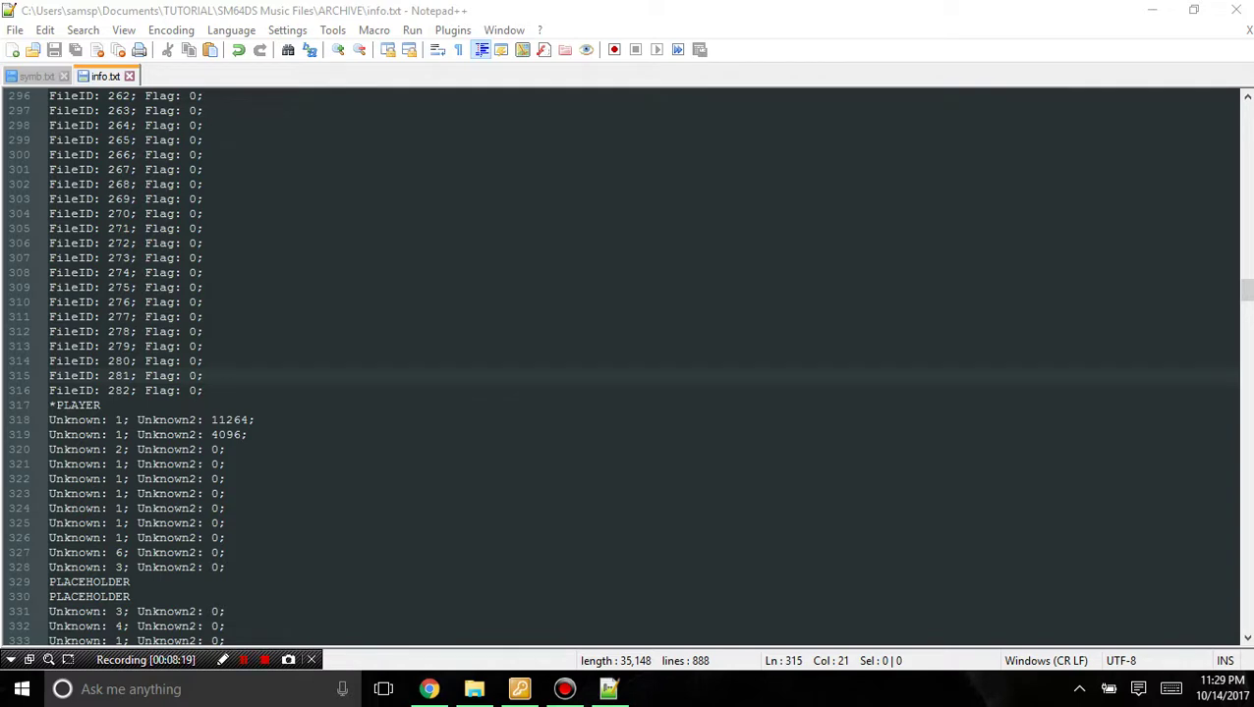
click(204, 361)
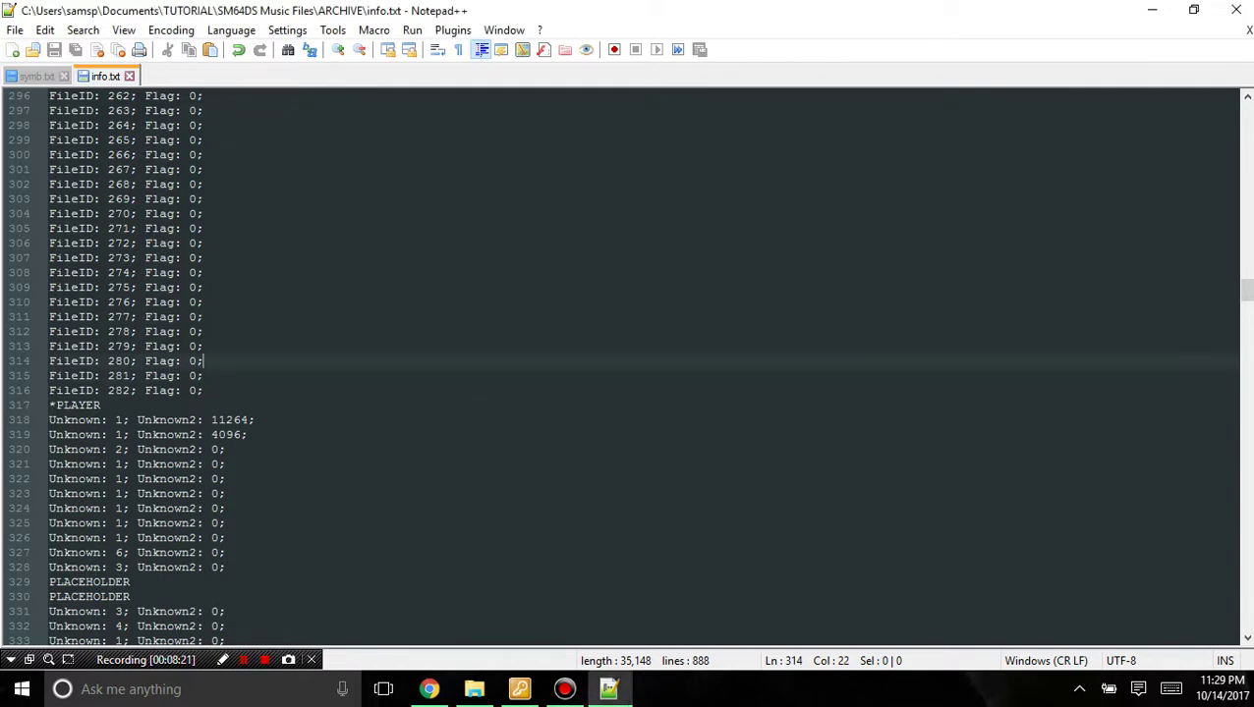
click(204, 390)
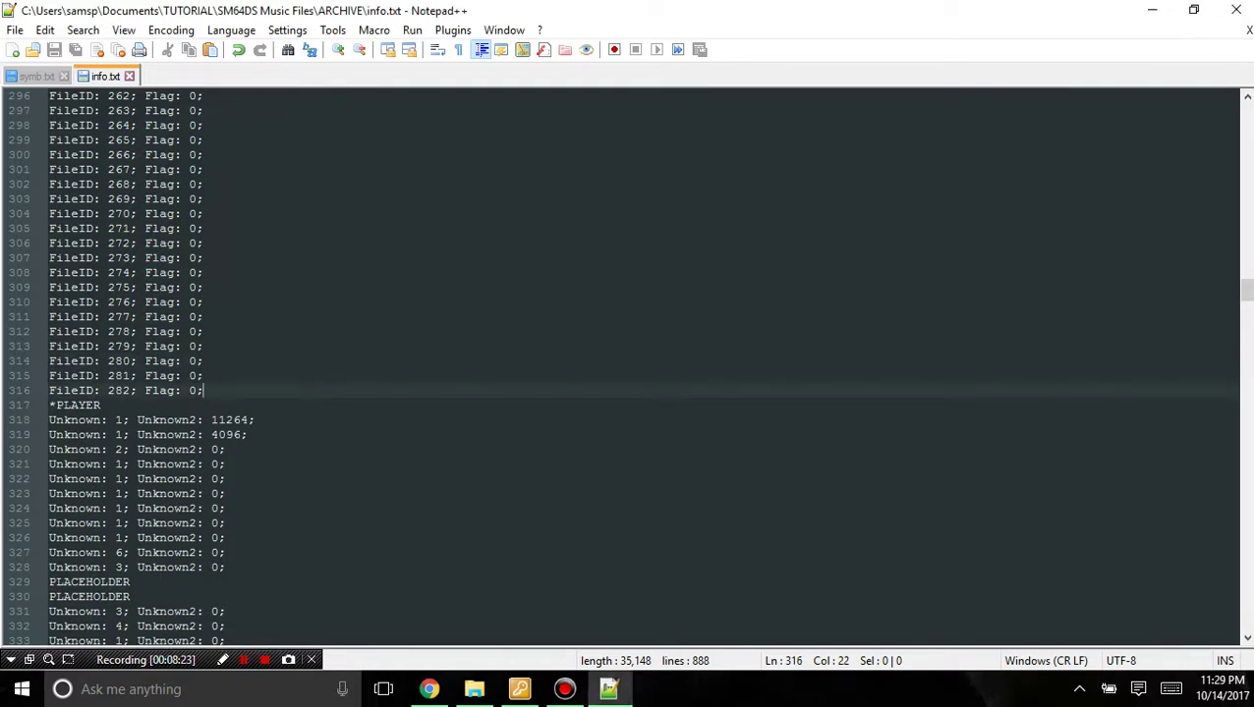
drag(1244, 289, 1246, 99)
click(994, 331)
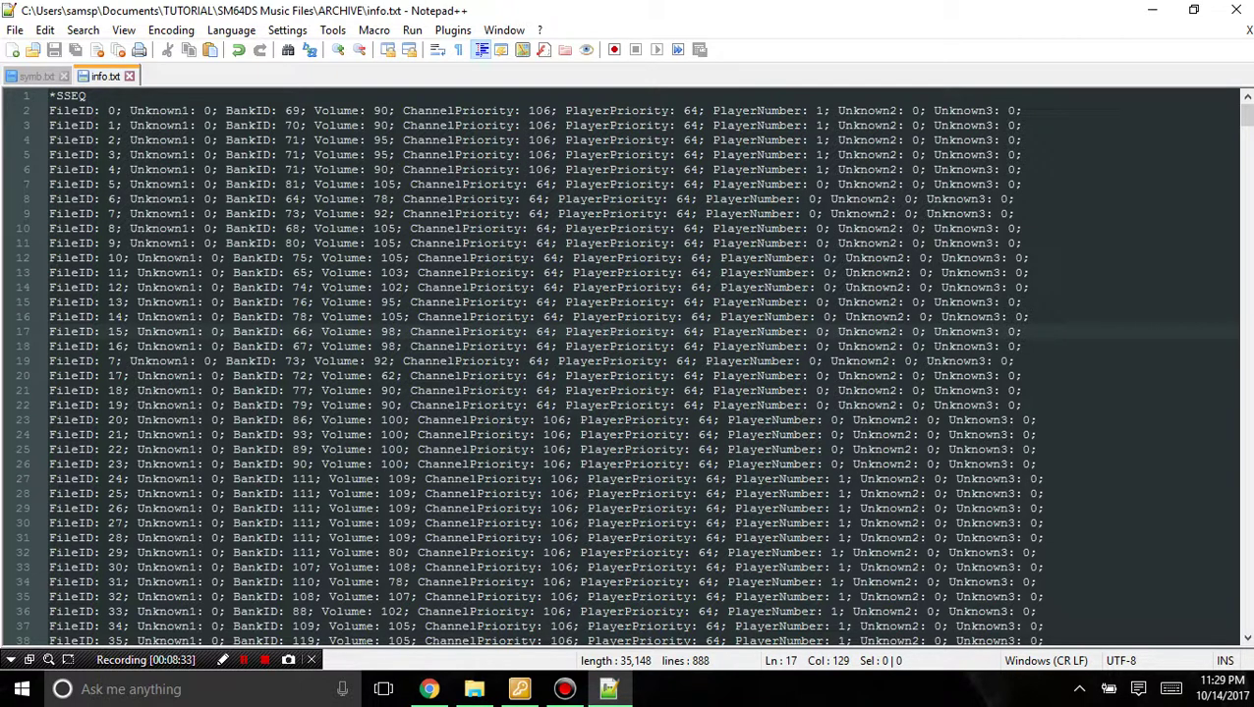
Switch to File Explorer and copy info.bin and symb.bin from the ARCHIVE folder into the TUTORIAL folder.
click(1151, 9)
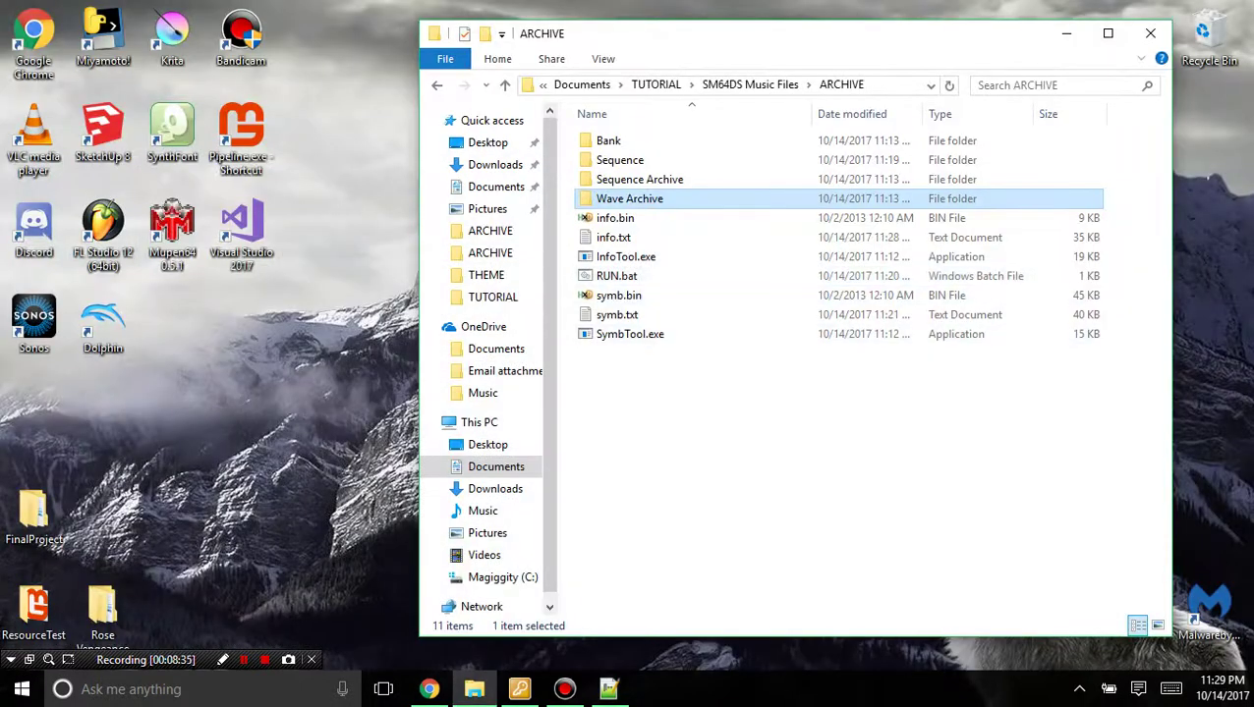
click(746, 413)
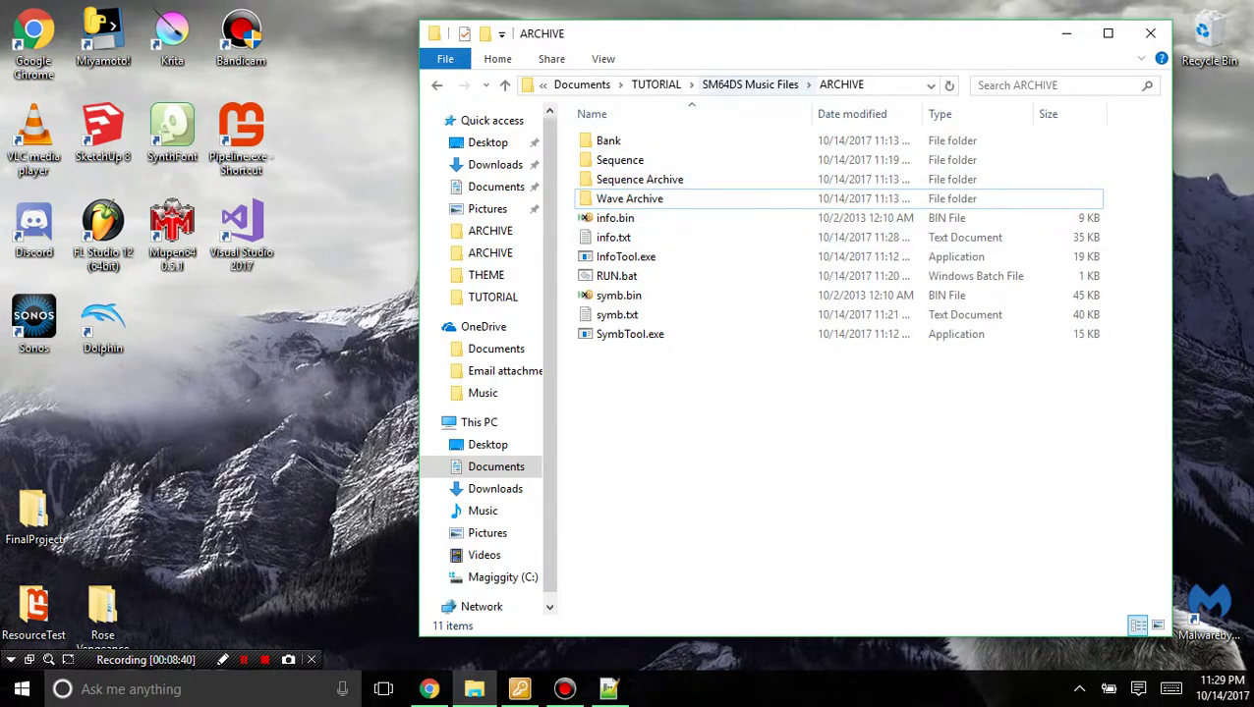
click(642, 237)
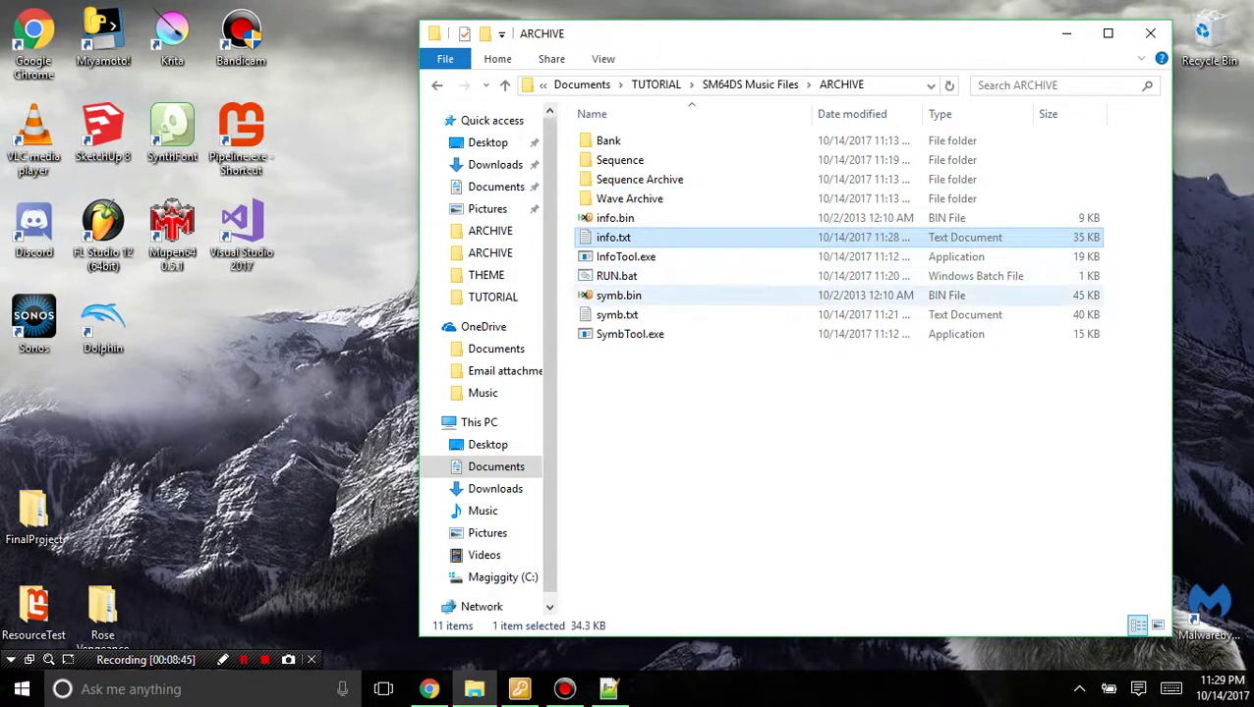
click(618, 295)
ctrl+click(615, 217)
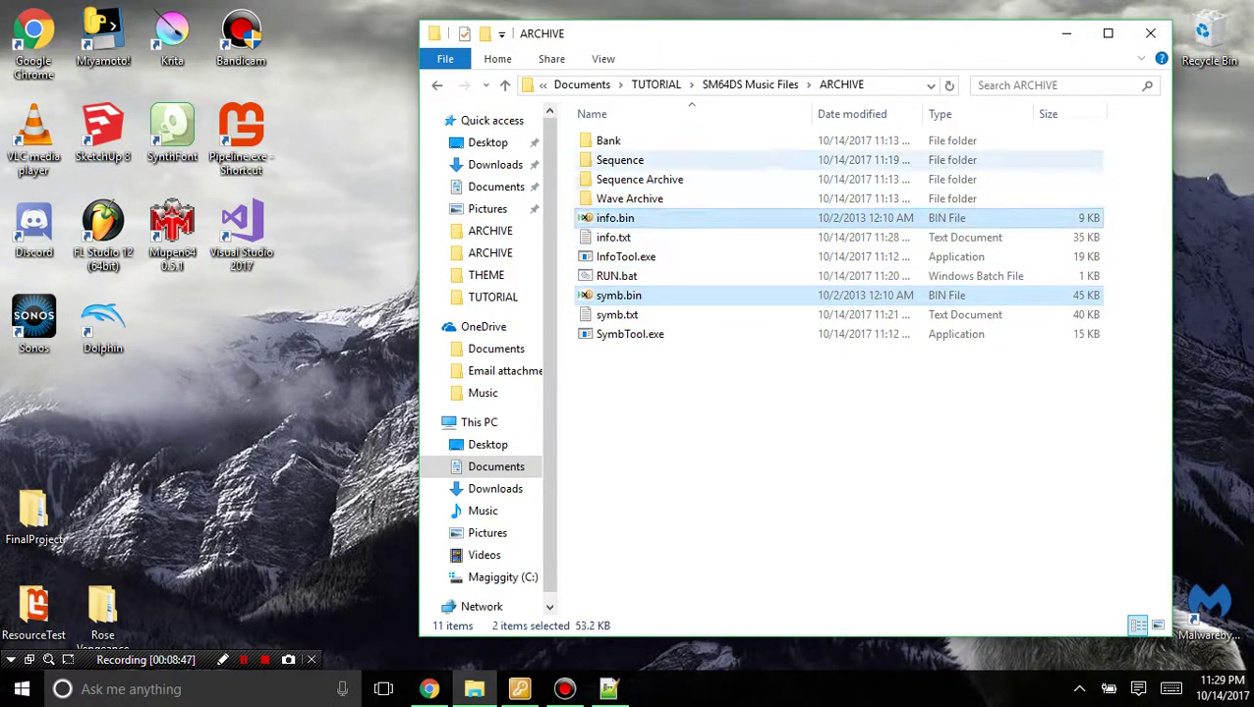
key(ctrl+c)
click(656, 85)
key(ctrl+v)
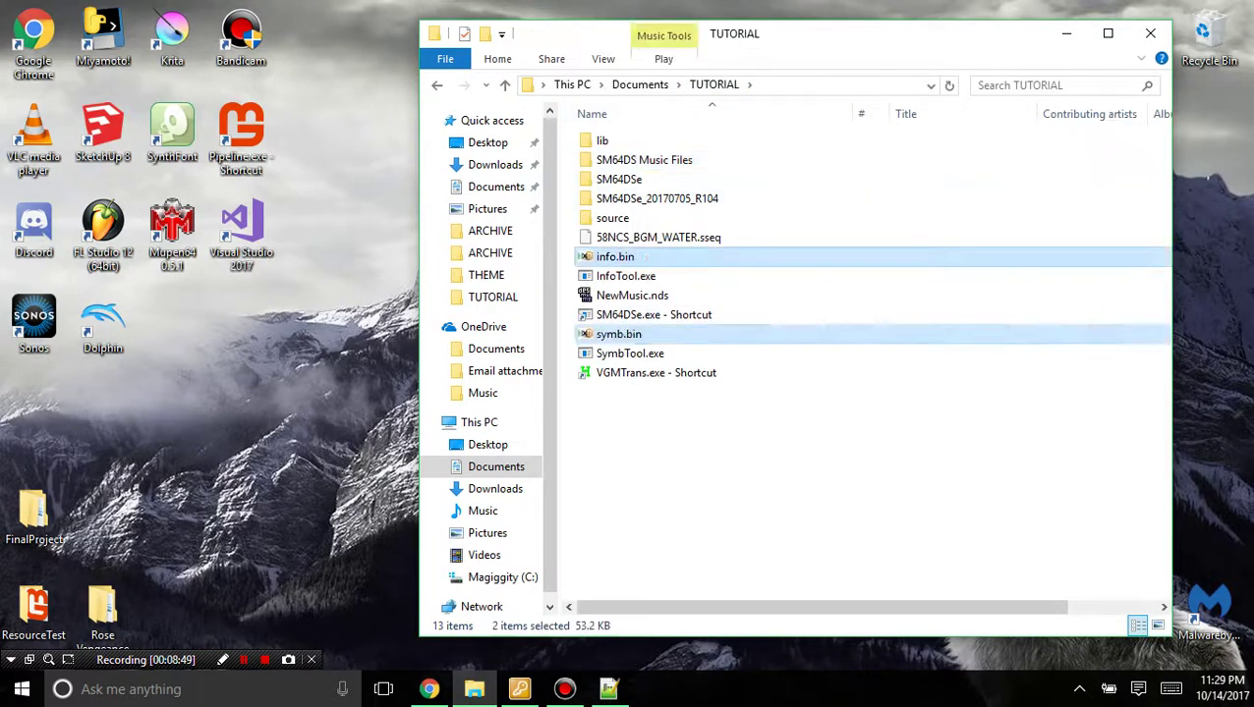
Return to the ARCHIVE folder and permanently delete info.bin and symb.bin from it.
click(436, 85)
click(436, 85)
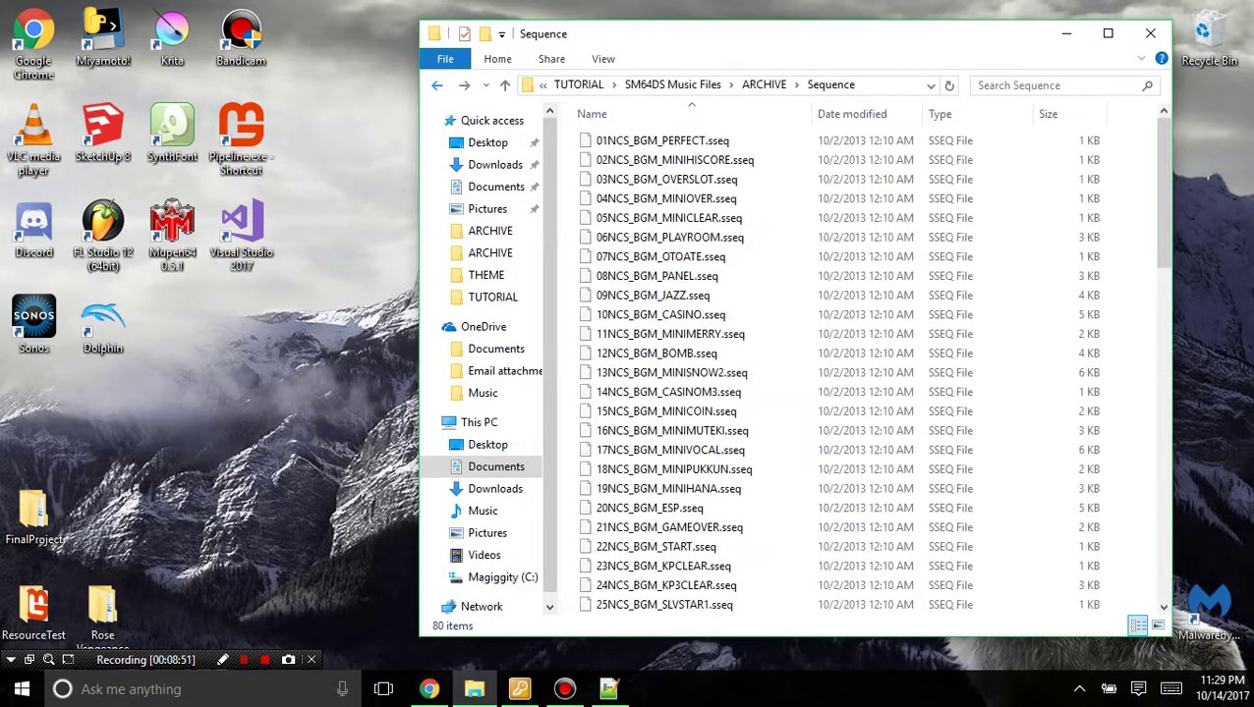
click(463, 85)
click(615, 217)
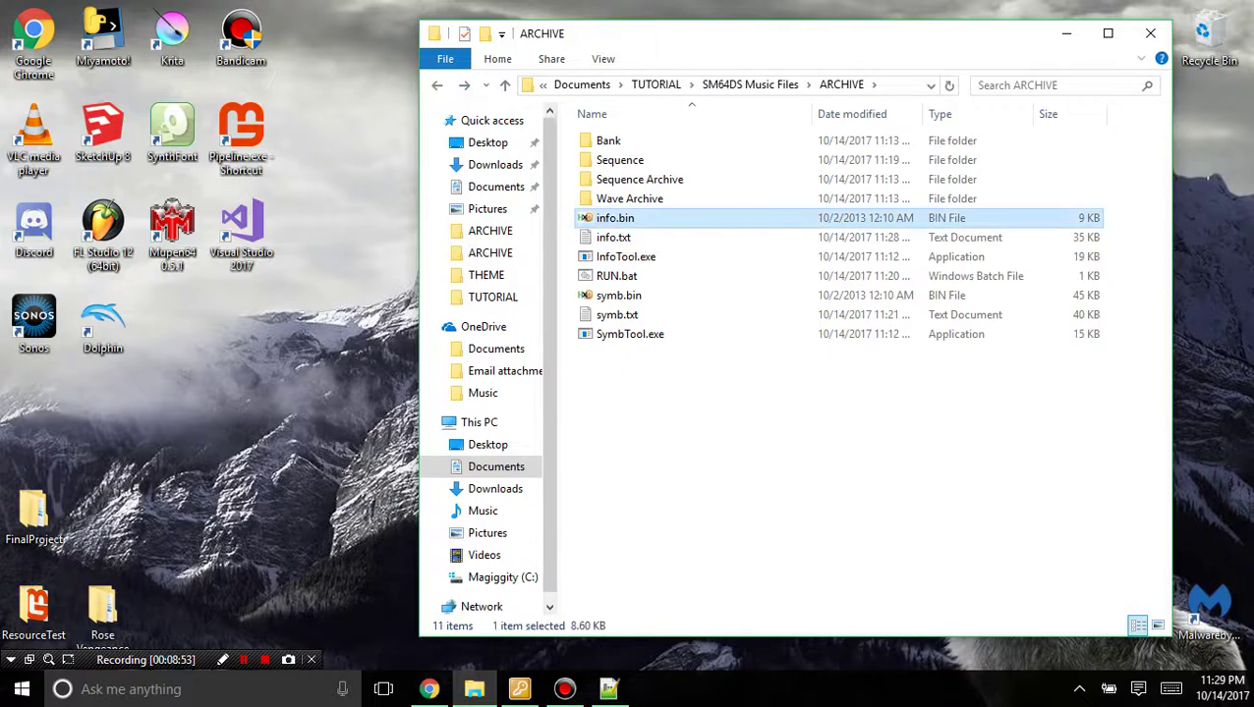
ctrl+click(618, 295)
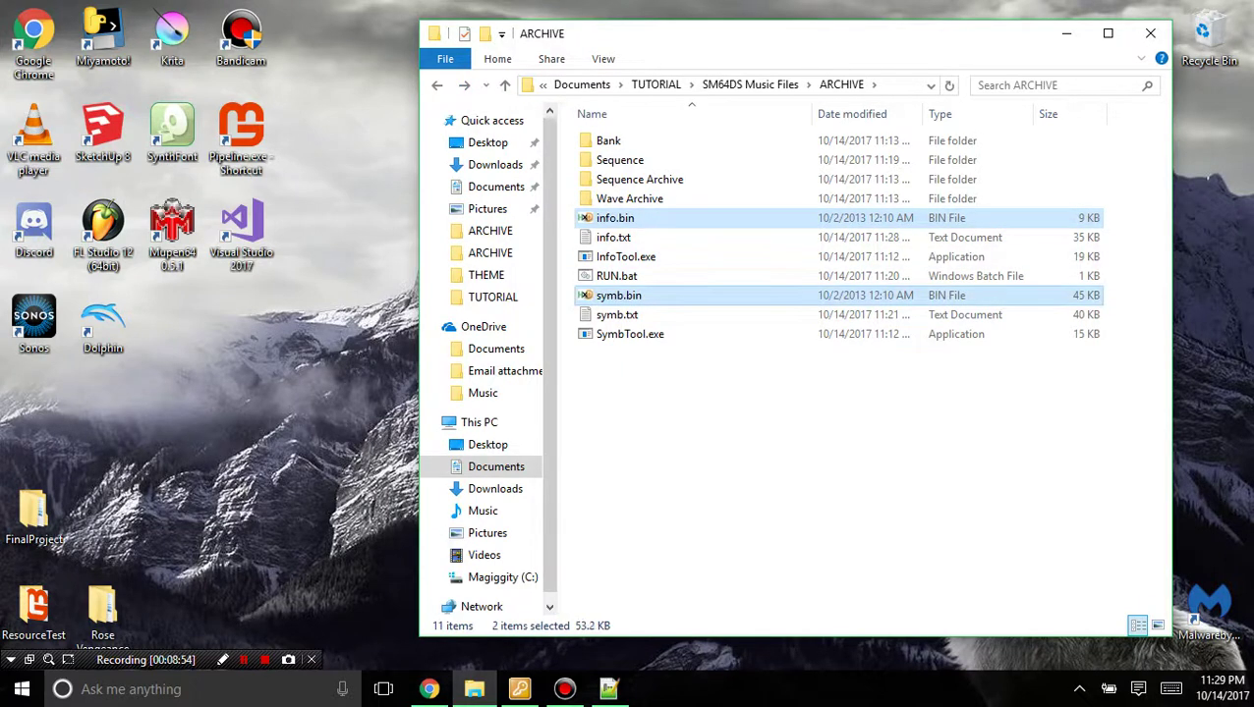
key(shift+Delete)
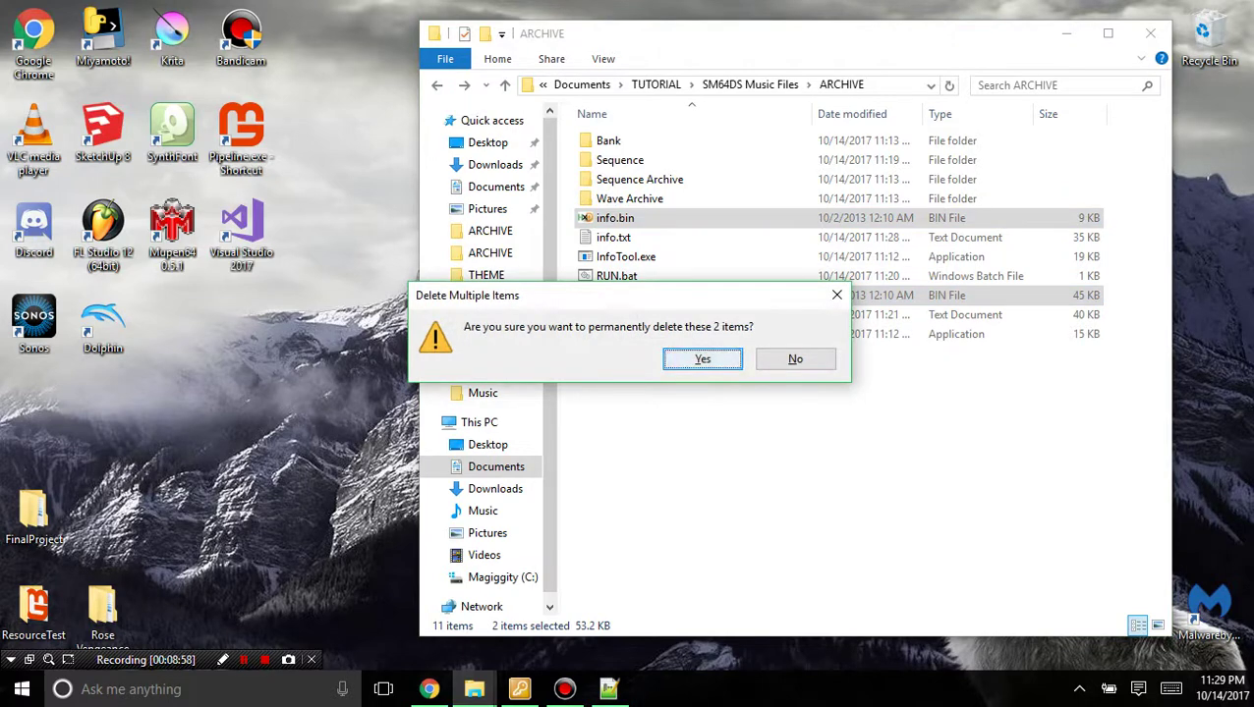
key(Return)
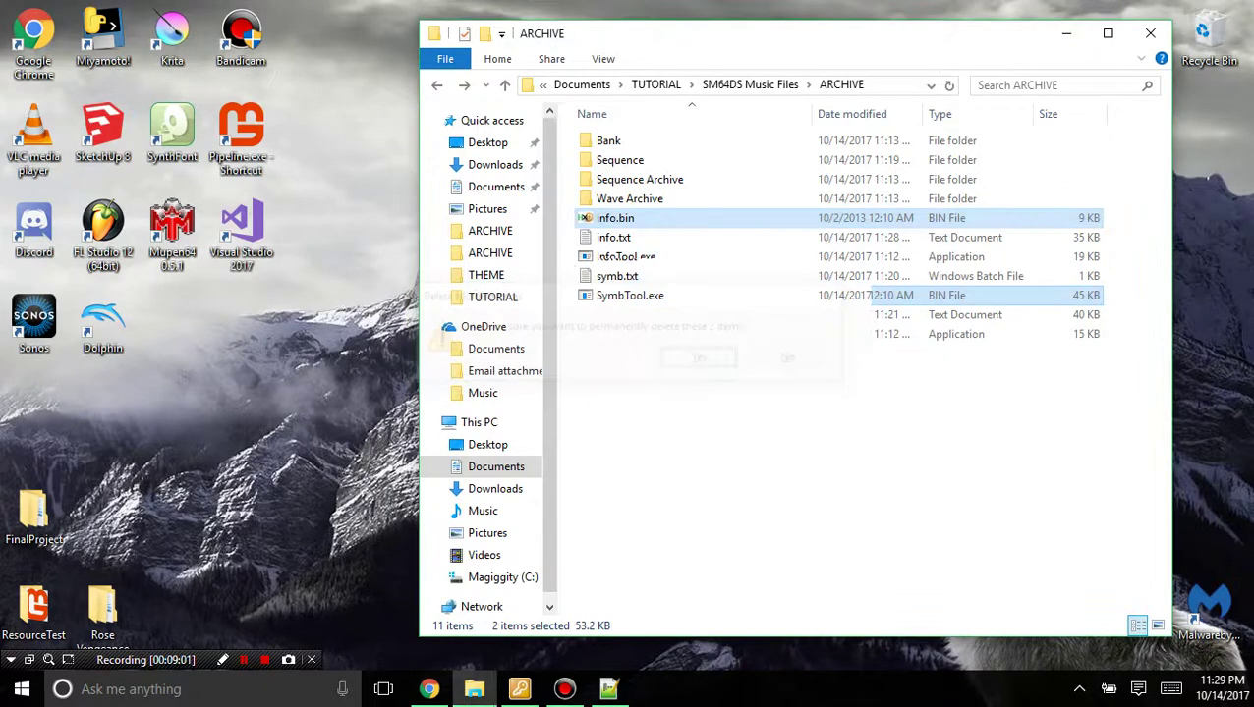
Open RUN.bat from the ARCHIVE folder for editing and change its first line to "SymbTool.exe symb.txt symb.bin".
key(Up)
key(Up)
key(Up)
right_click(626, 256)
click(496, 197)
drag(436, 190, 374, 189)
key(BackSpace)
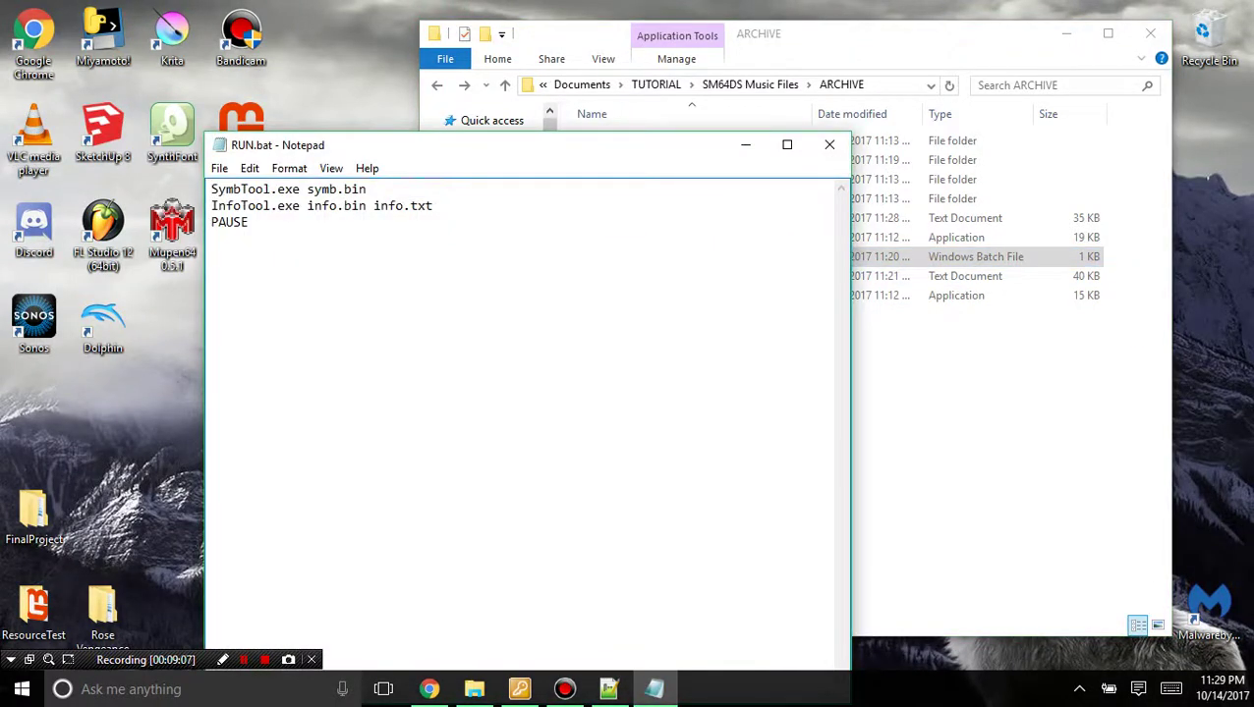
key(ctrl+v)
click(440, 189)
Change the second line of RUN.bat to "InfoTool.exe info.txt info.bin" and save the file.
key(Down)
key(shift+Left)
key(shift+Left)
key(shift+Left)
key(shift+Left)
key(shift+Left)
key(shift+Left)
key(shift+Left)
key(shift+Left)
key(shift+Left)
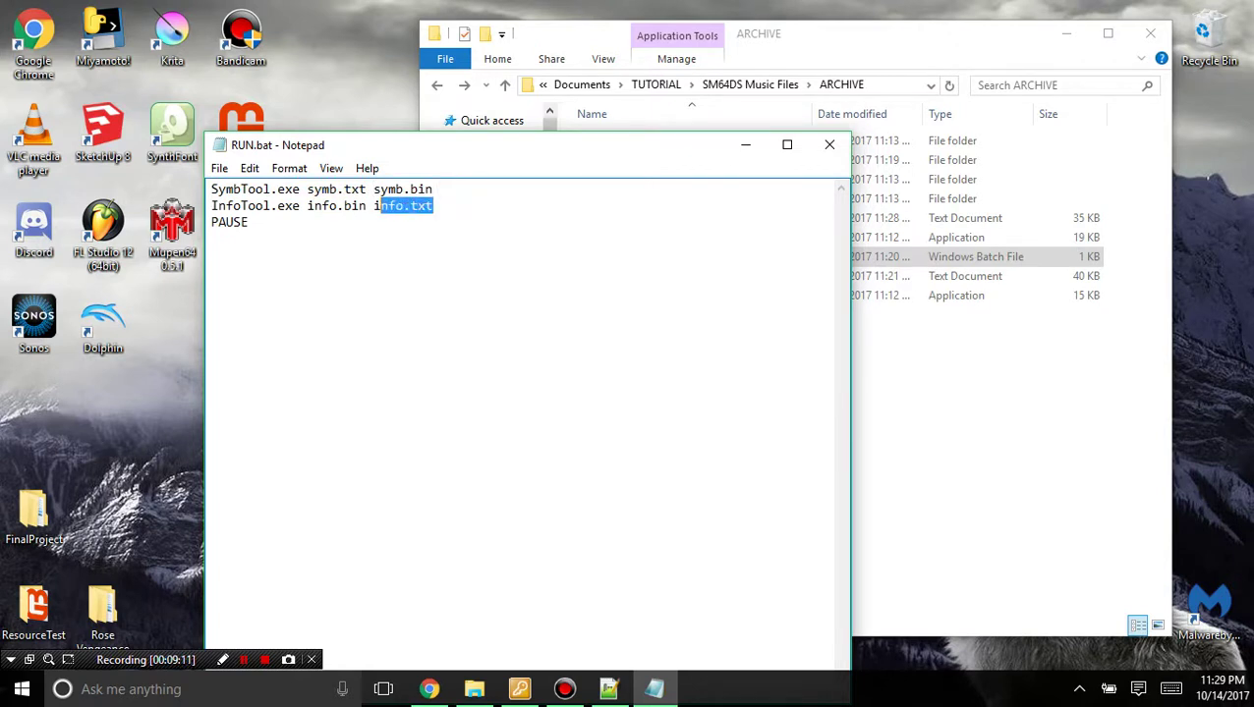
key(shift+Right)
key(BackSpace)
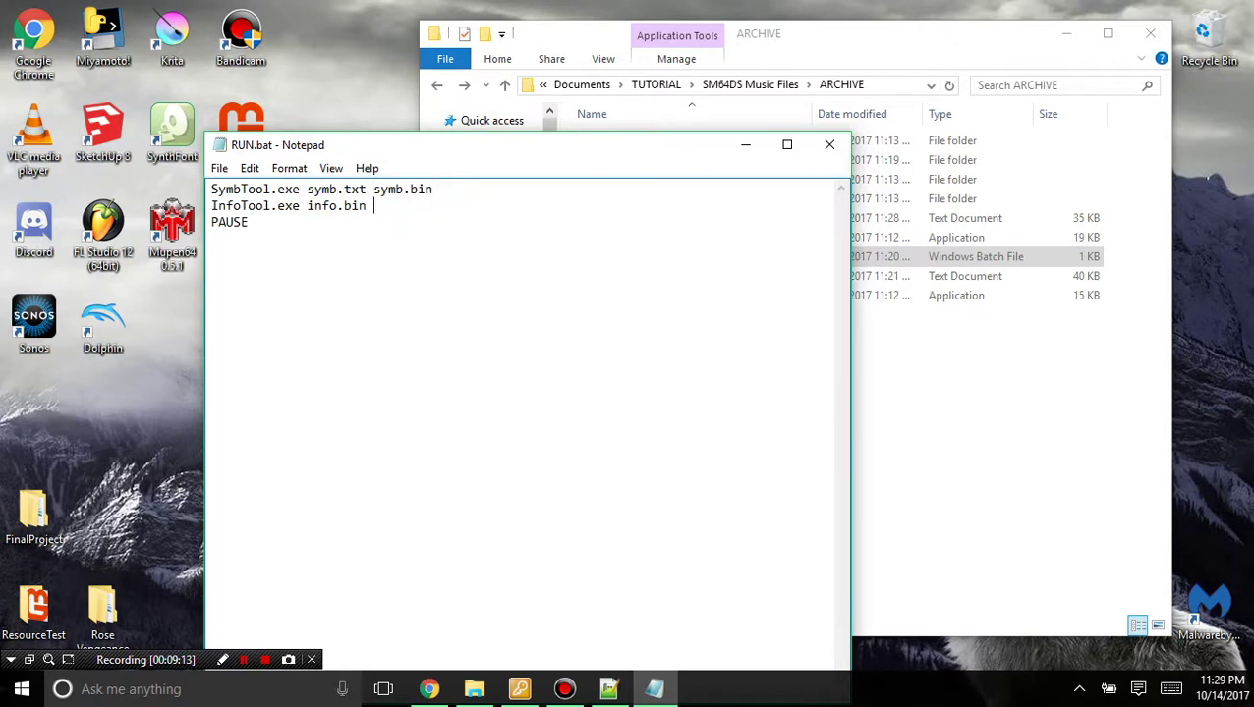
key(ctrl+Left)
text(info.txt)
key(End)
Close RUN.bat in Notepad, run it from the ARCHIVE folder to rebuild symb.bin and info.bin, and dismiss its console.
key(alt+Tab)
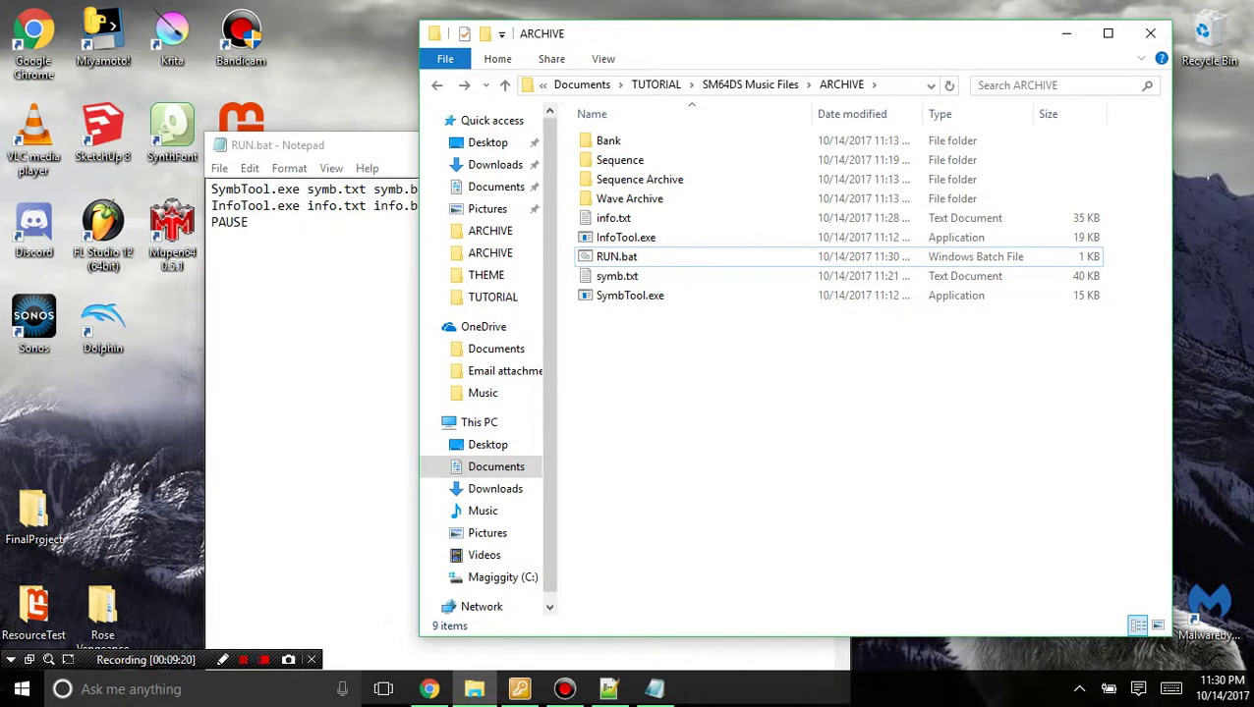
click(242, 659)
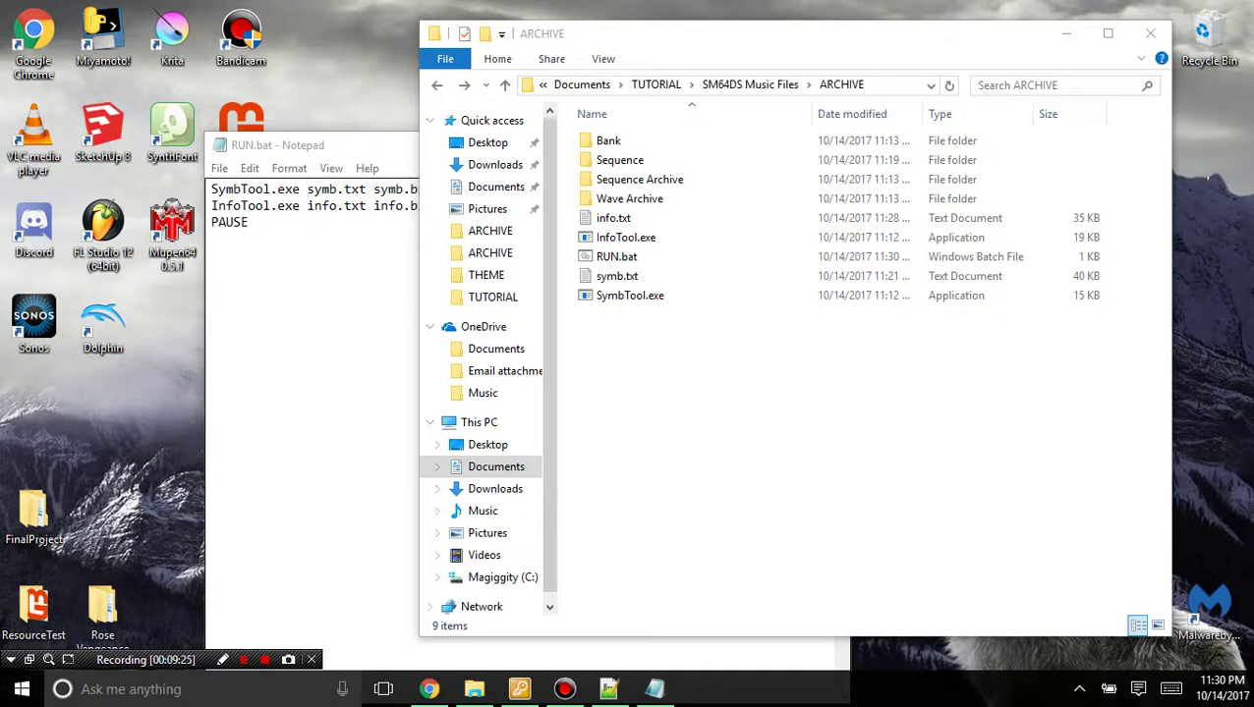
click(294, 222)
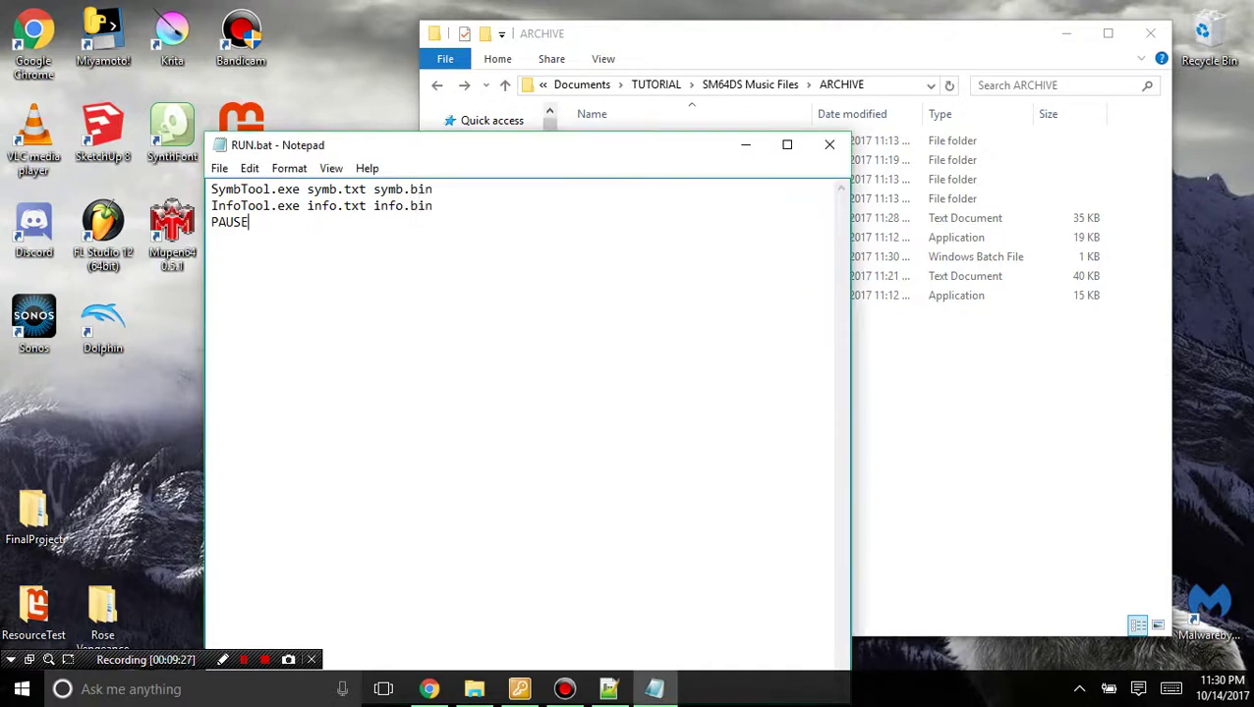
click(829, 144)
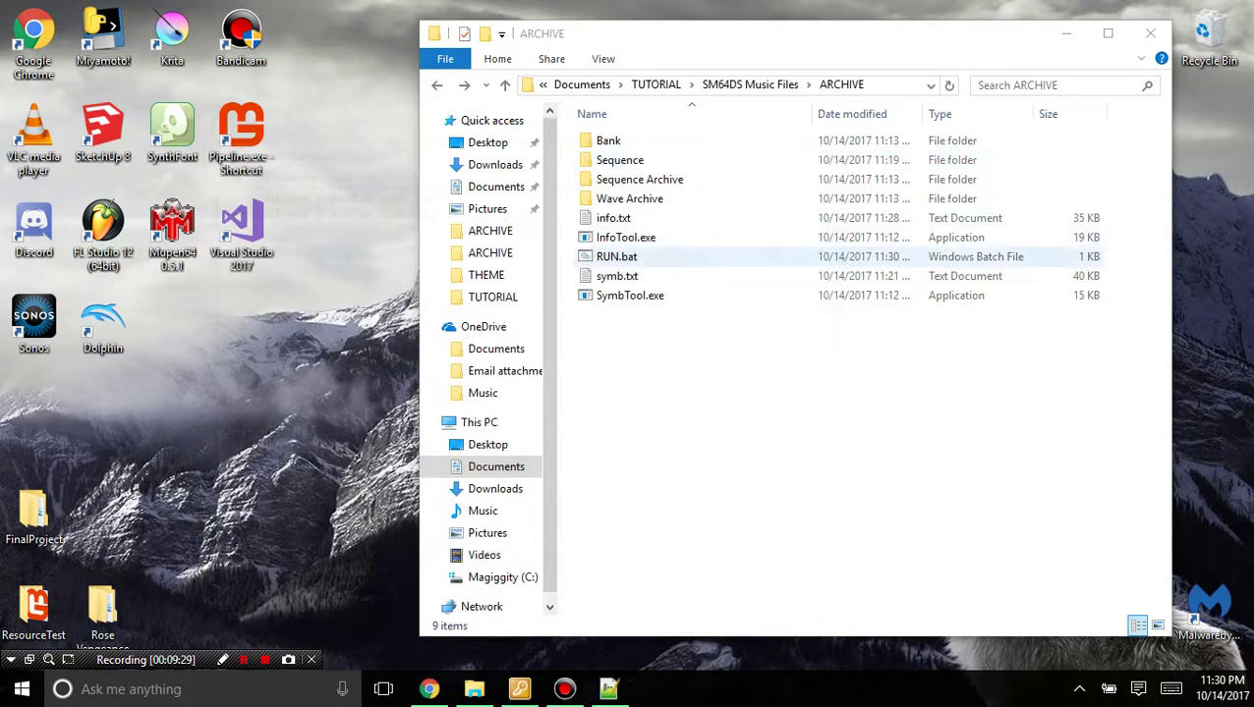
double_click(615, 257)
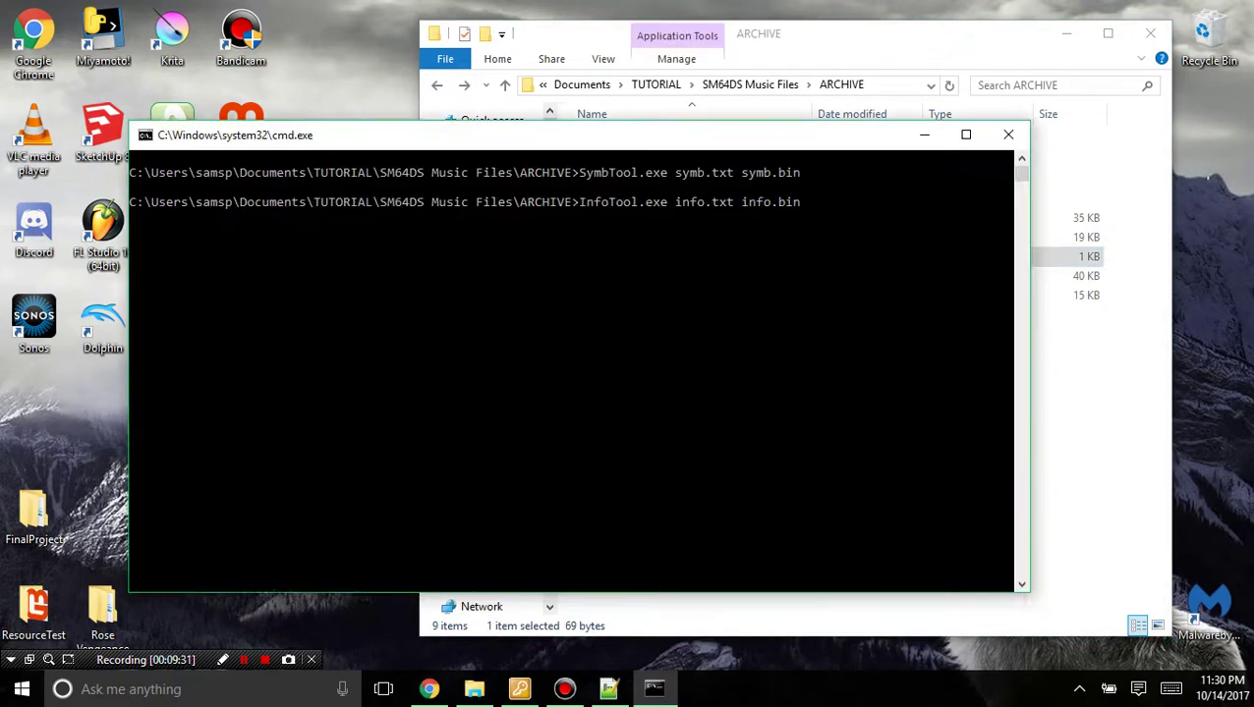
key(Return)
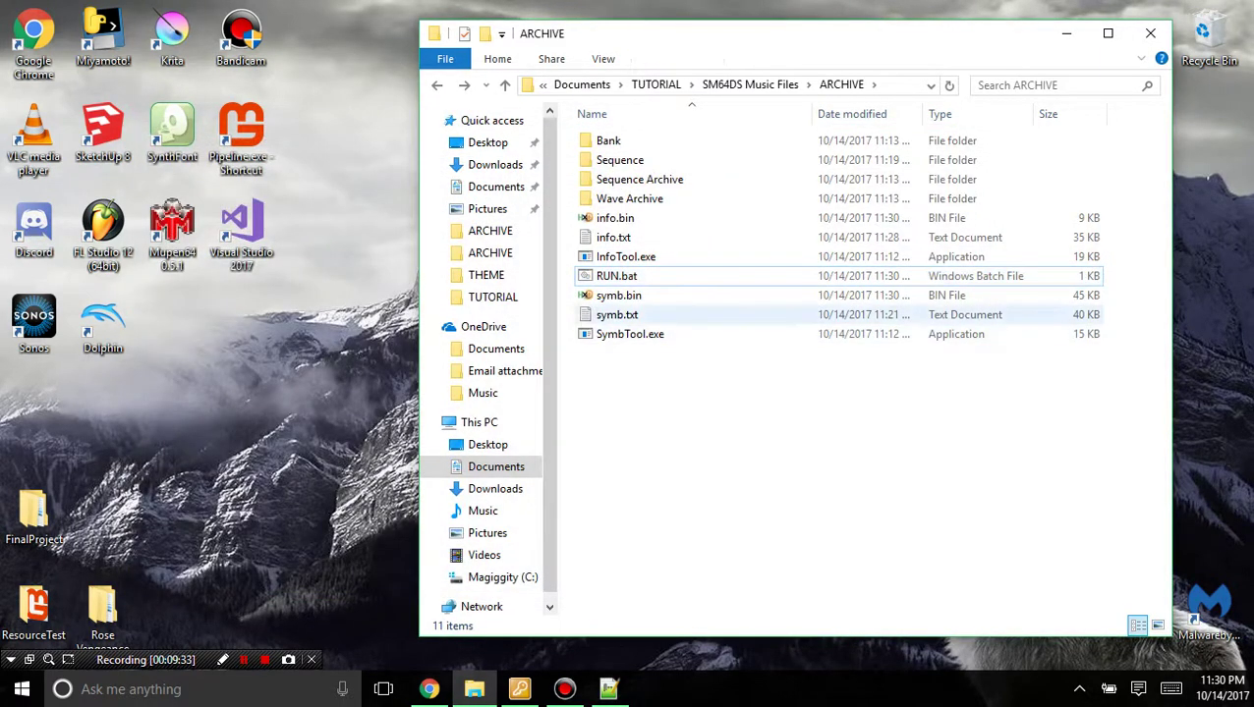
Move info.txt and symb.txt from the ARCHIVE folder into the TUTORIAL folder and return to ARCHIVE.
click(613, 237)
ctrl+click(617, 314)
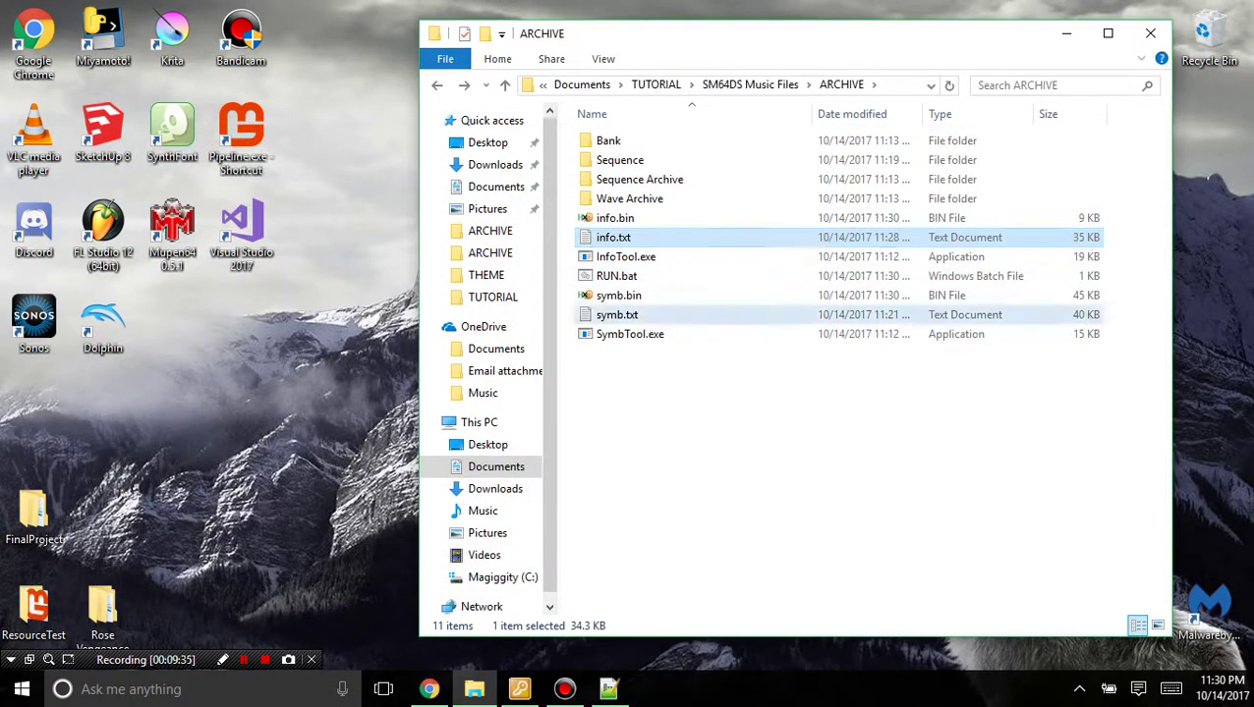
click(656, 84)
key(ctrl+v)
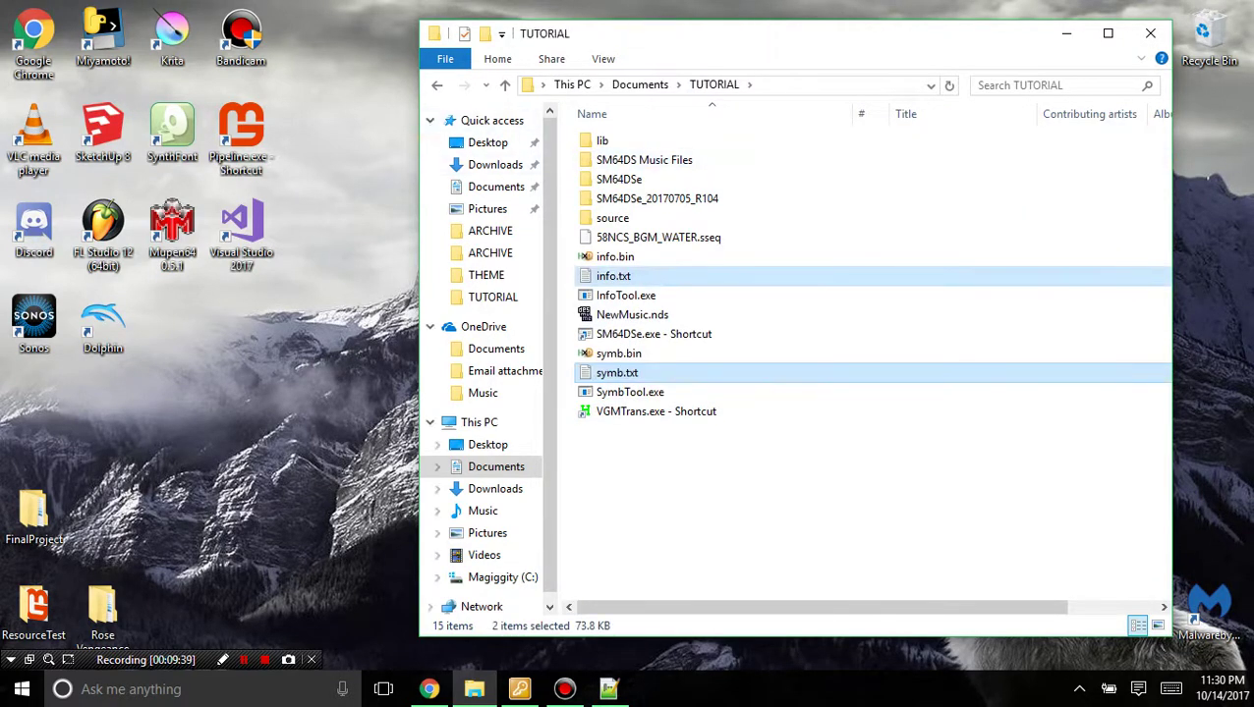
key(alt+Left)
Permanently delete InfoTool.exe, SymbTool.exe and RUN.bat from the ARCHIVE folder.
double_click(619, 159)
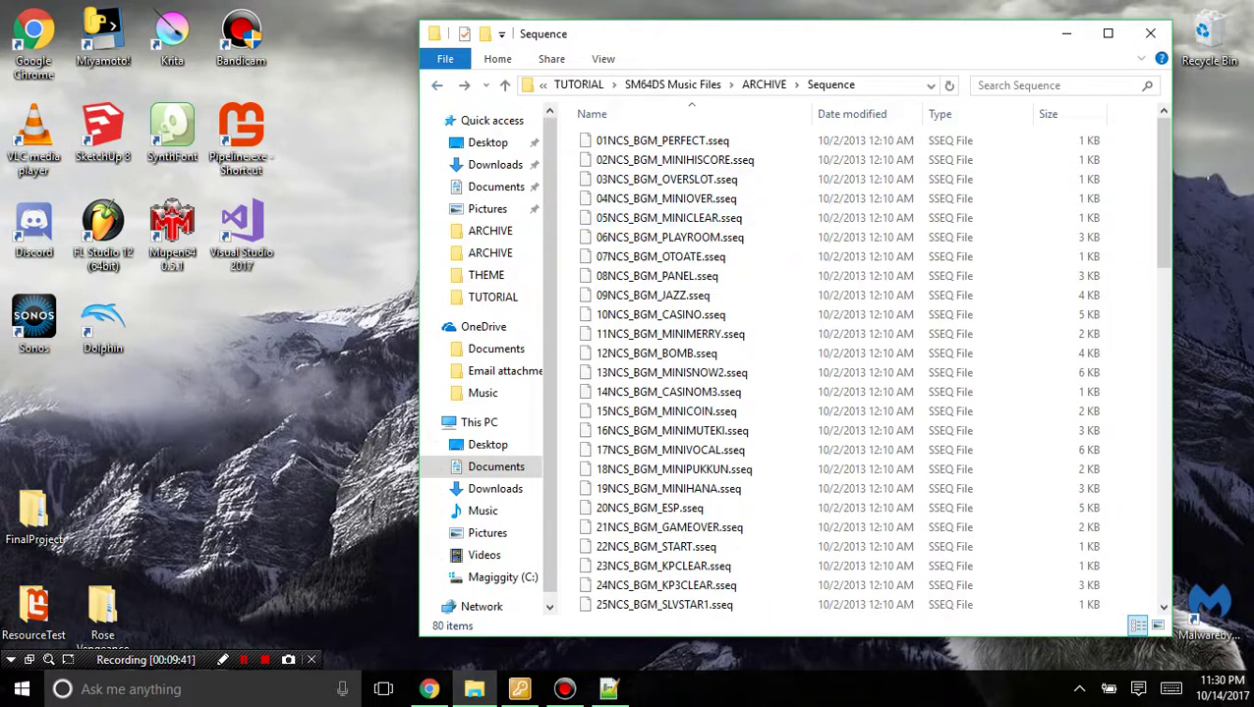
key(alt+Left)
click(626, 237)
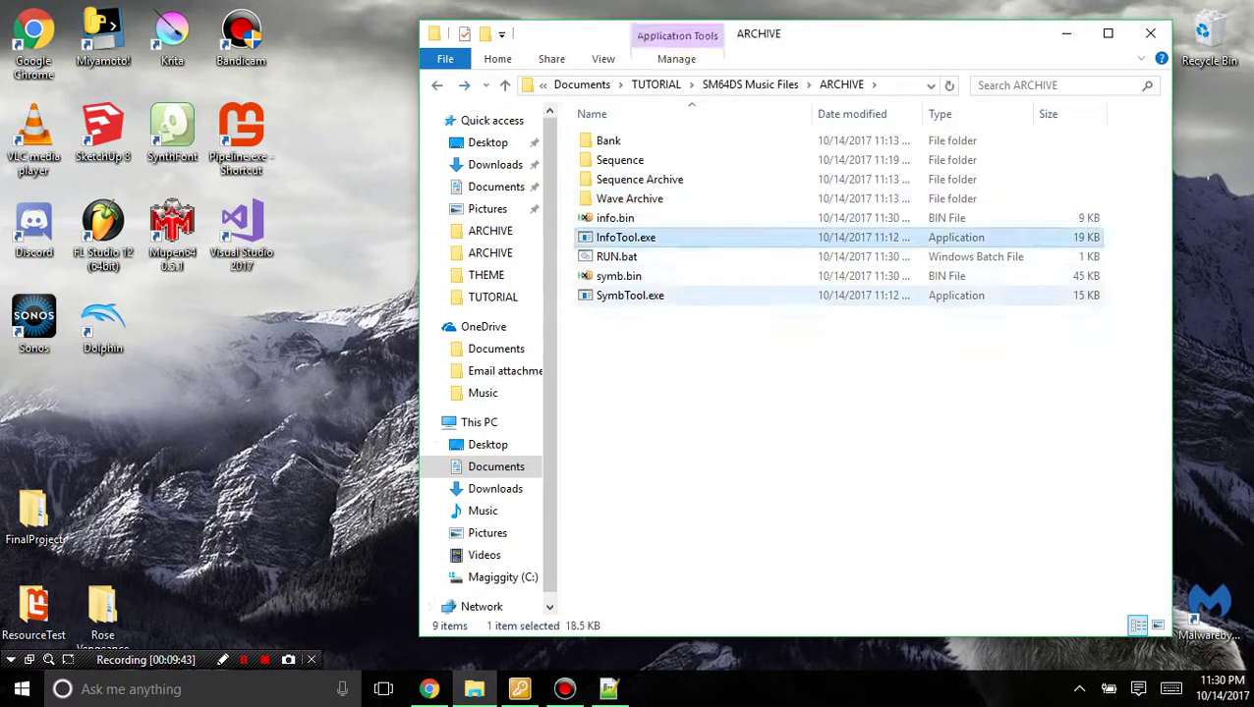
ctrl+click(630, 295)
ctrl+click(630, 294)
key(shift+Delete)
key(Return)
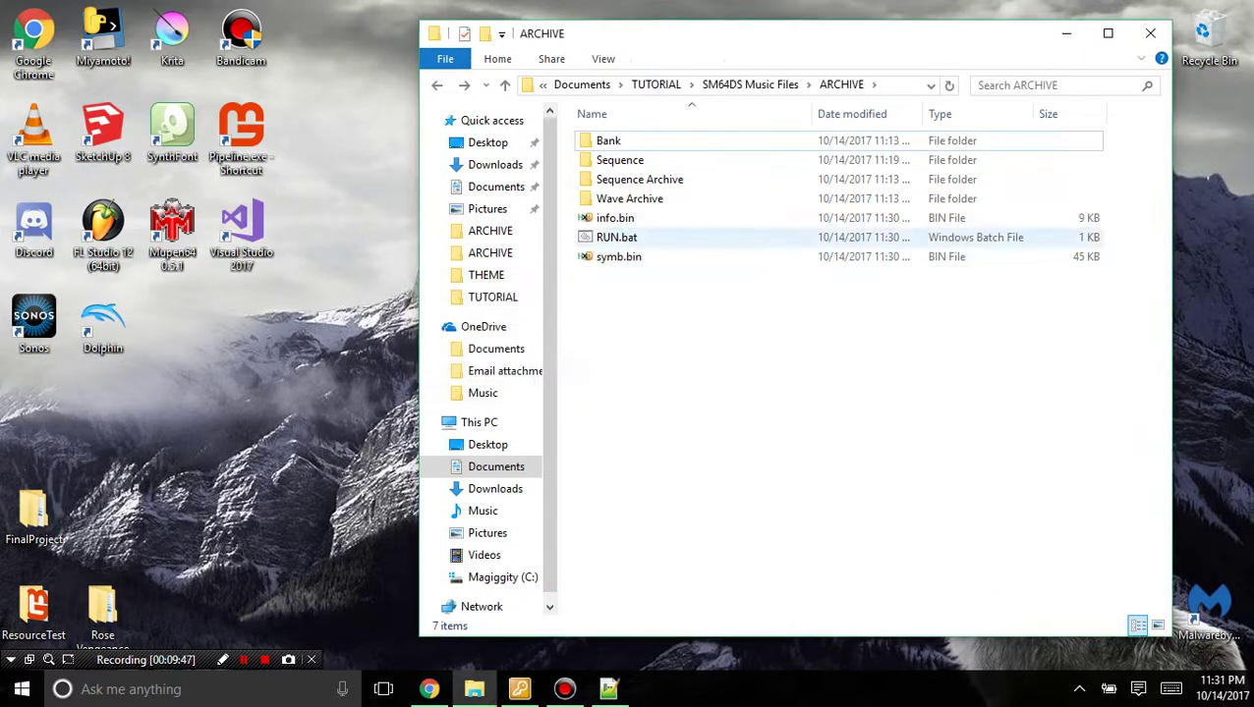
key(shift+Delete)
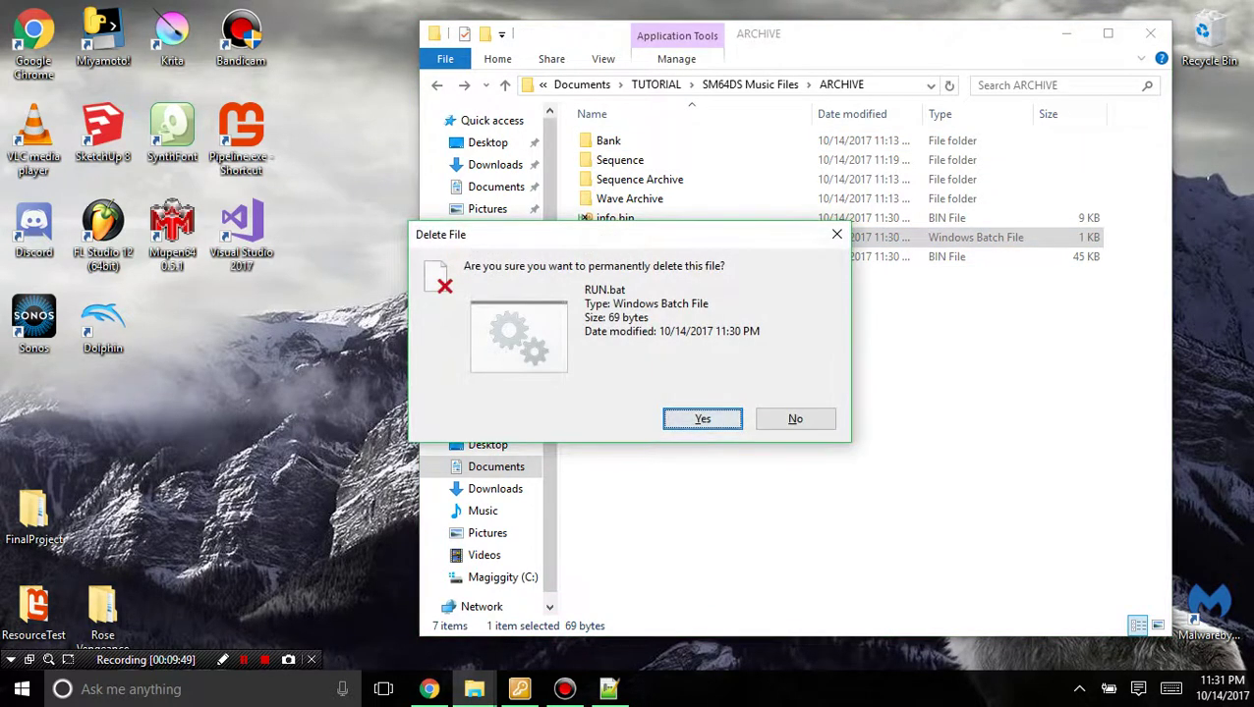
key(Return)
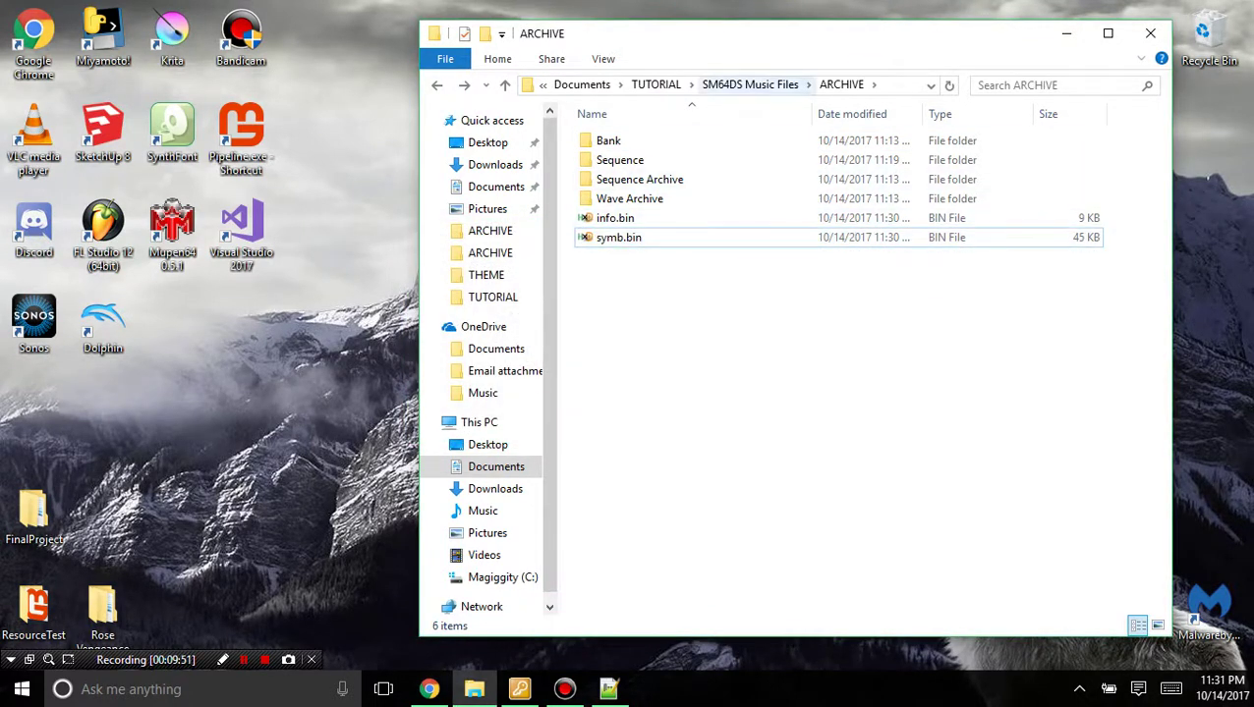
Copy the full path of the ARCHIVE folder and go up to the SM64DS Music Files folder.
click(899, 86)
key(ctrl+c)
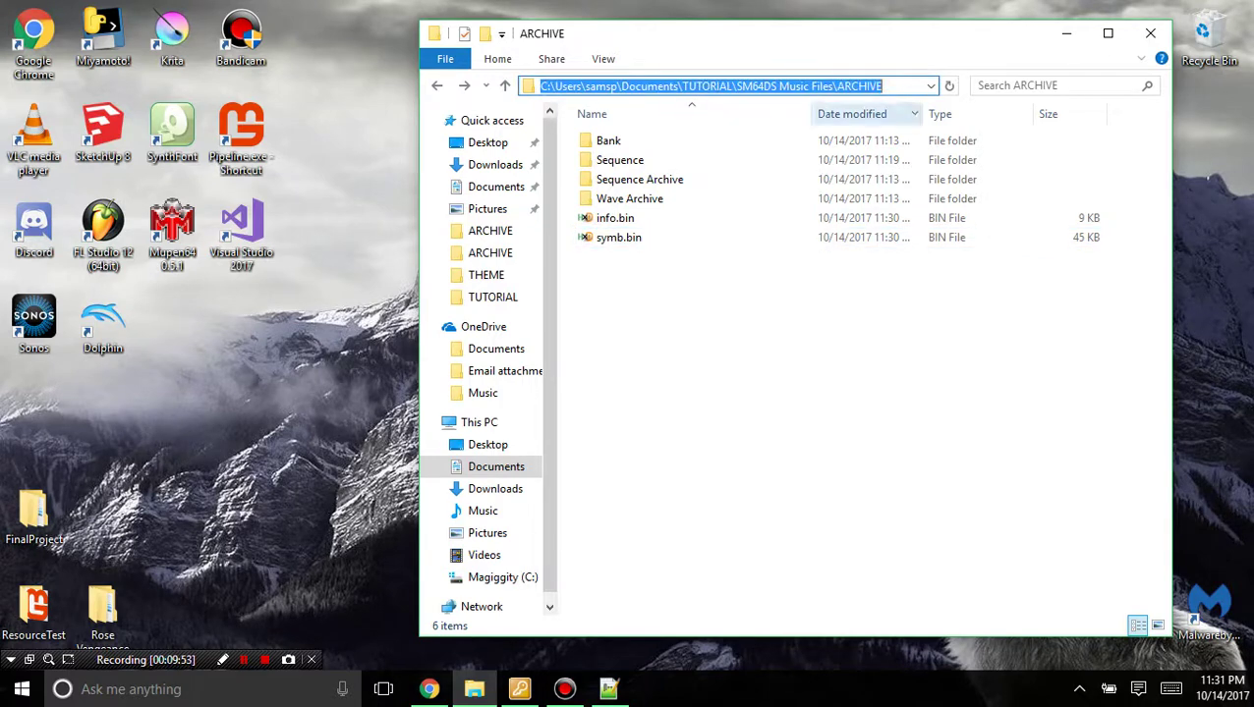
click(714, 304)
click(737, 86)
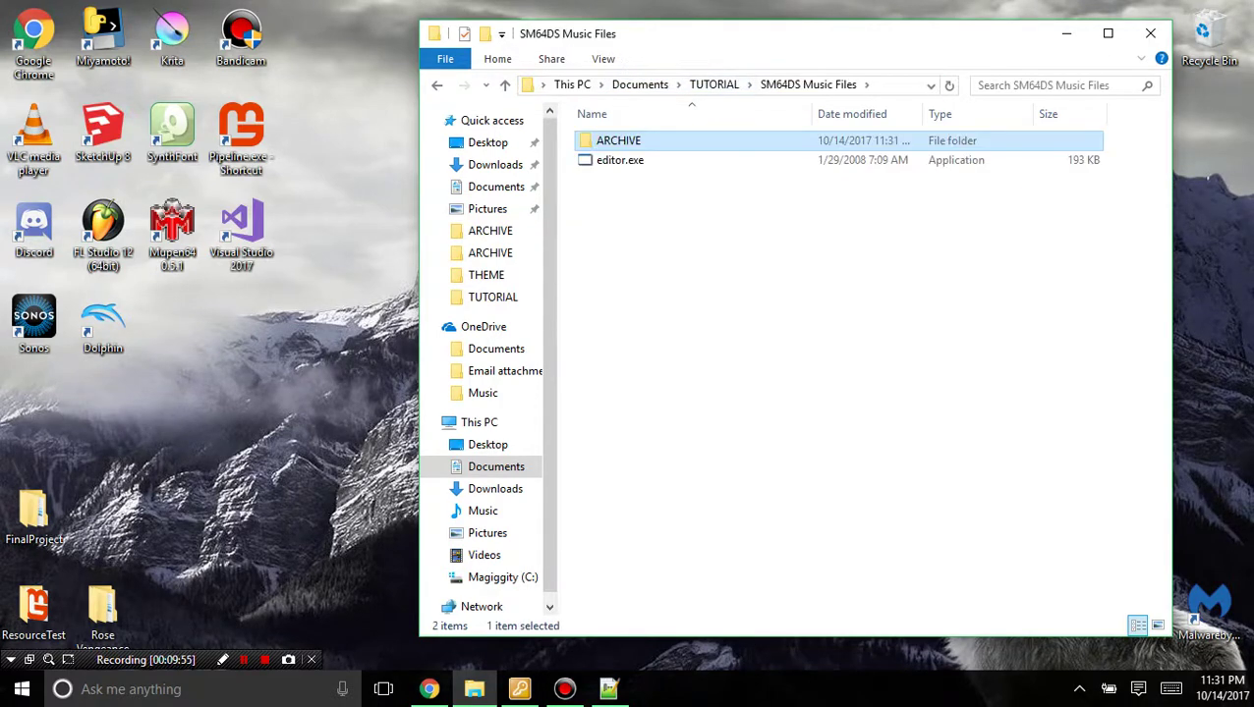
Launch editor.exe, make an SDAT file using the copied ARCHIVE path as the source files folder, and close the editor.
double_click(620, 160)
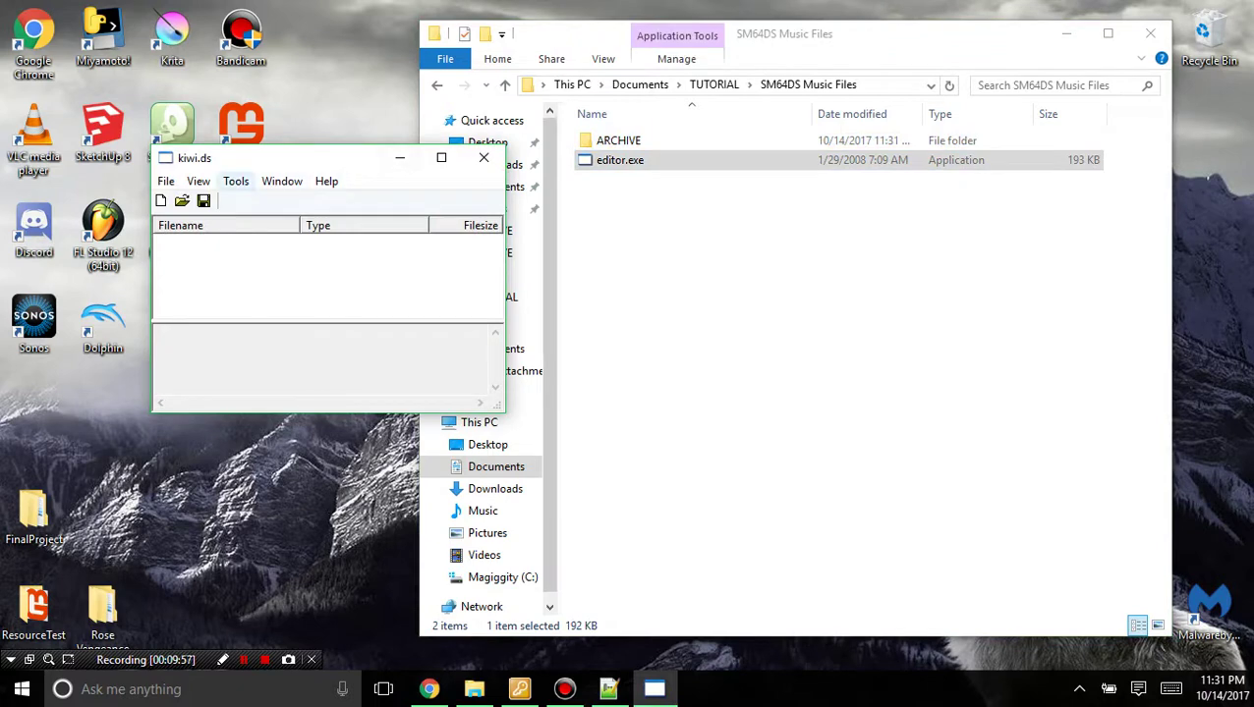
click(236, 181)
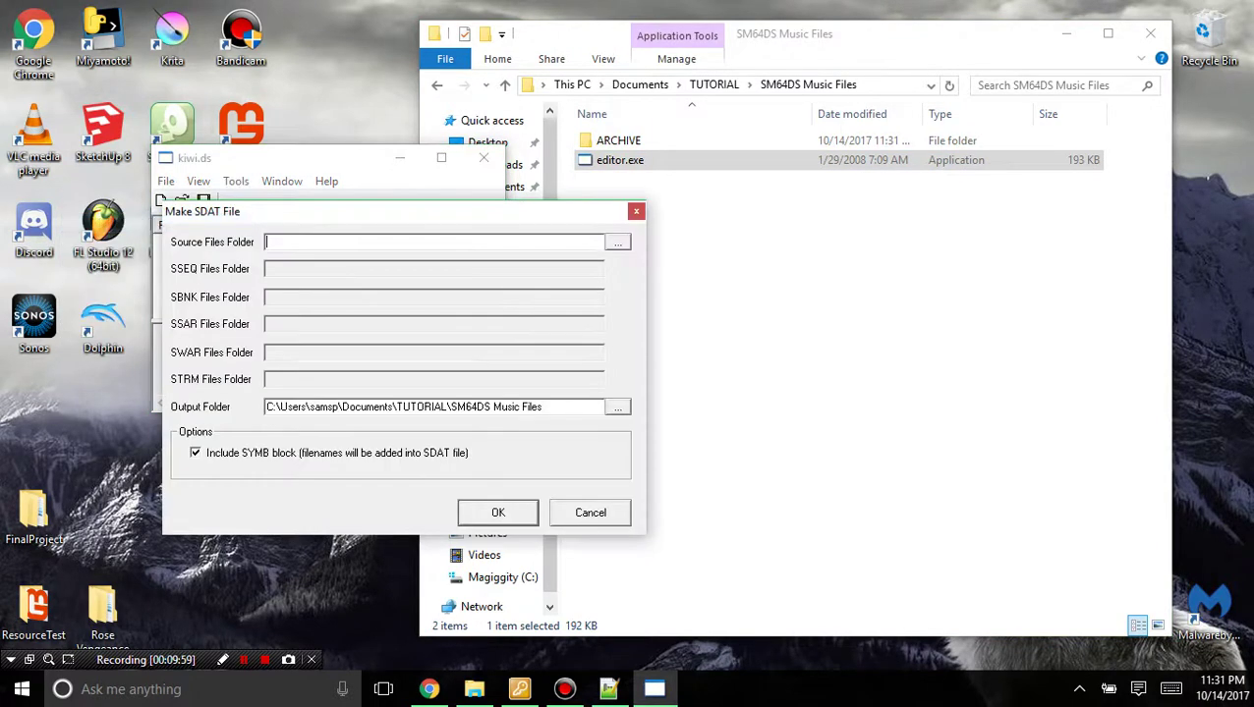
key(ctrl+v)
key(Return)
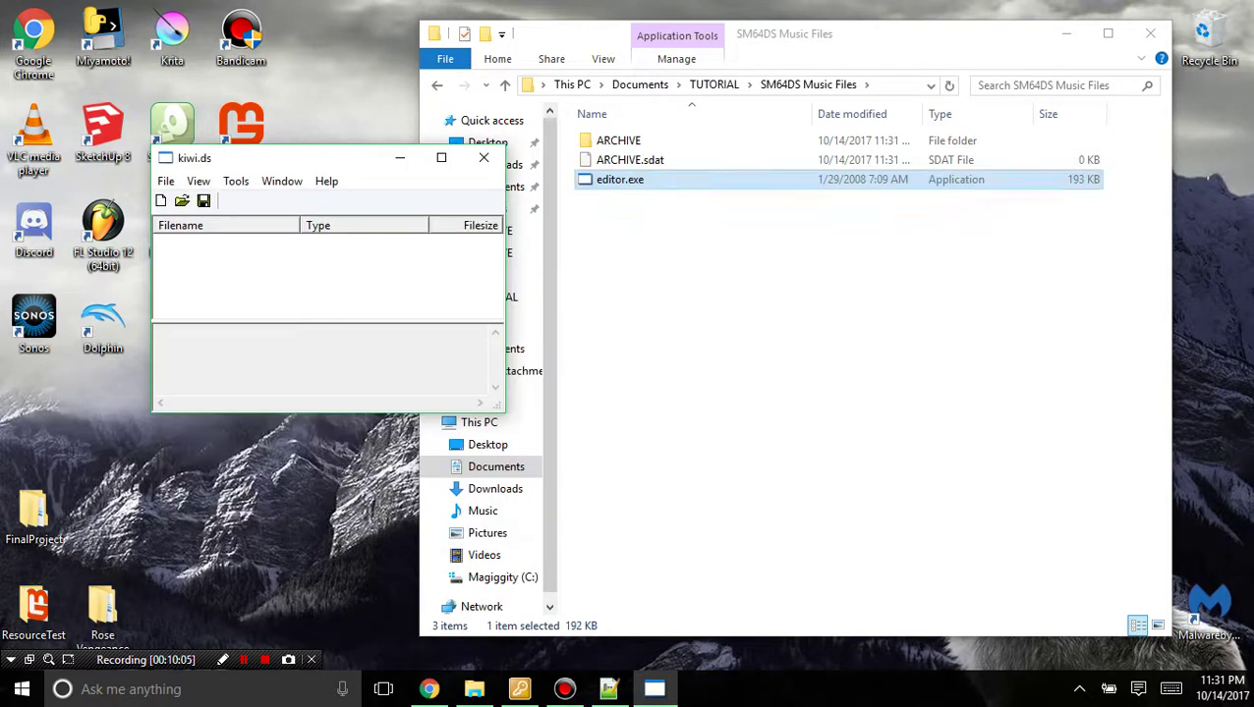
click(483, 157)
Launch VGMTrans from the TUTORIAL folder, open ARCHIVE.sdat from SM64DS Music Files, and maximize the window.
click(713, 84)
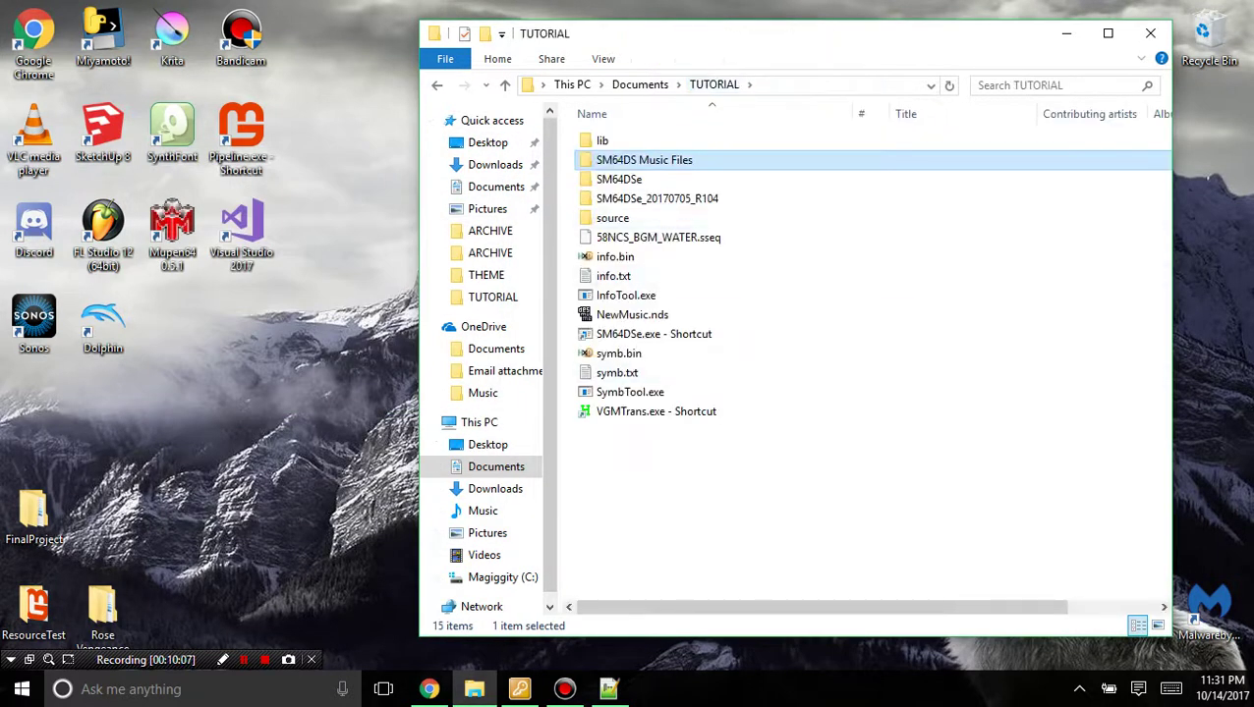
double_click(649, 411)
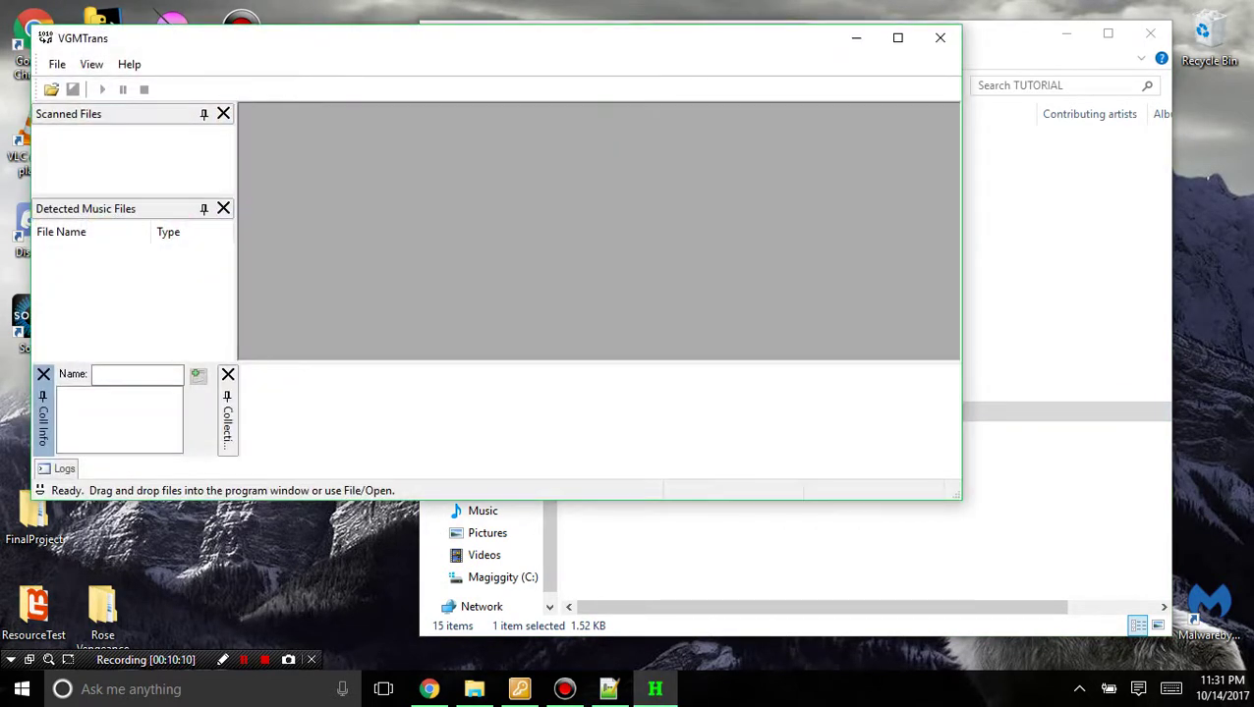
click(57, 64)
click(90, 87)
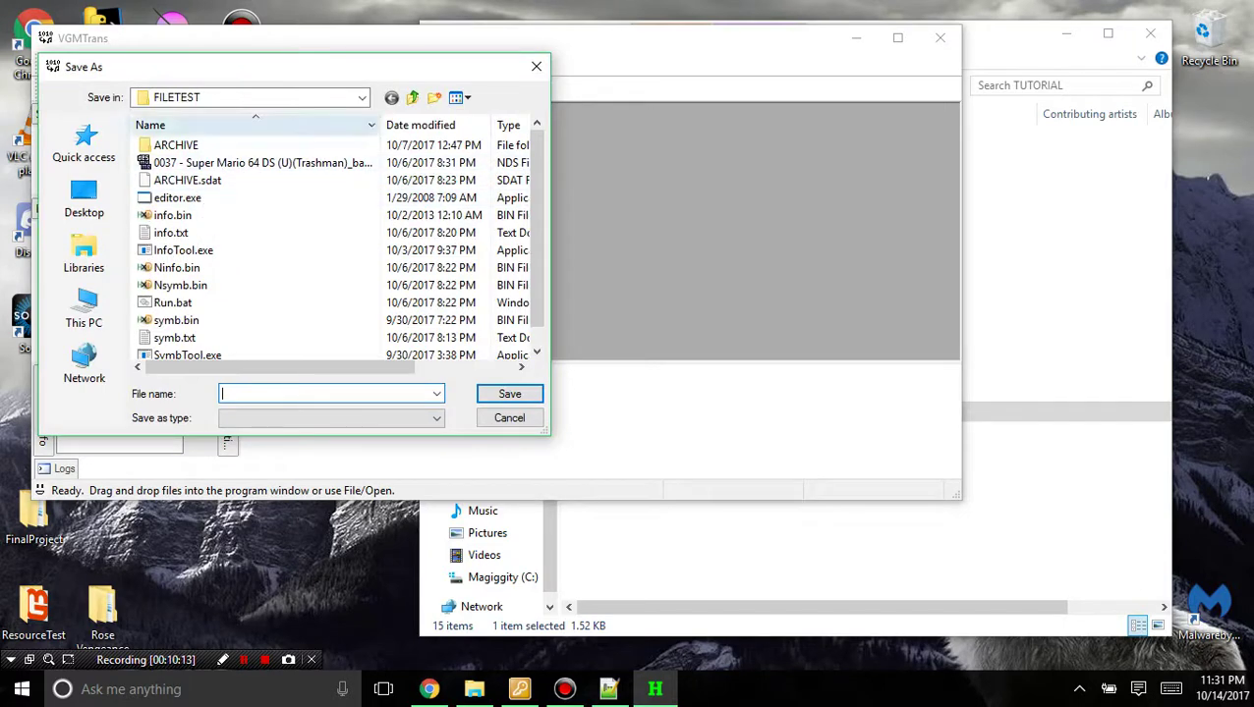
click(413, 98)
scroll(197, 320, down, 15)
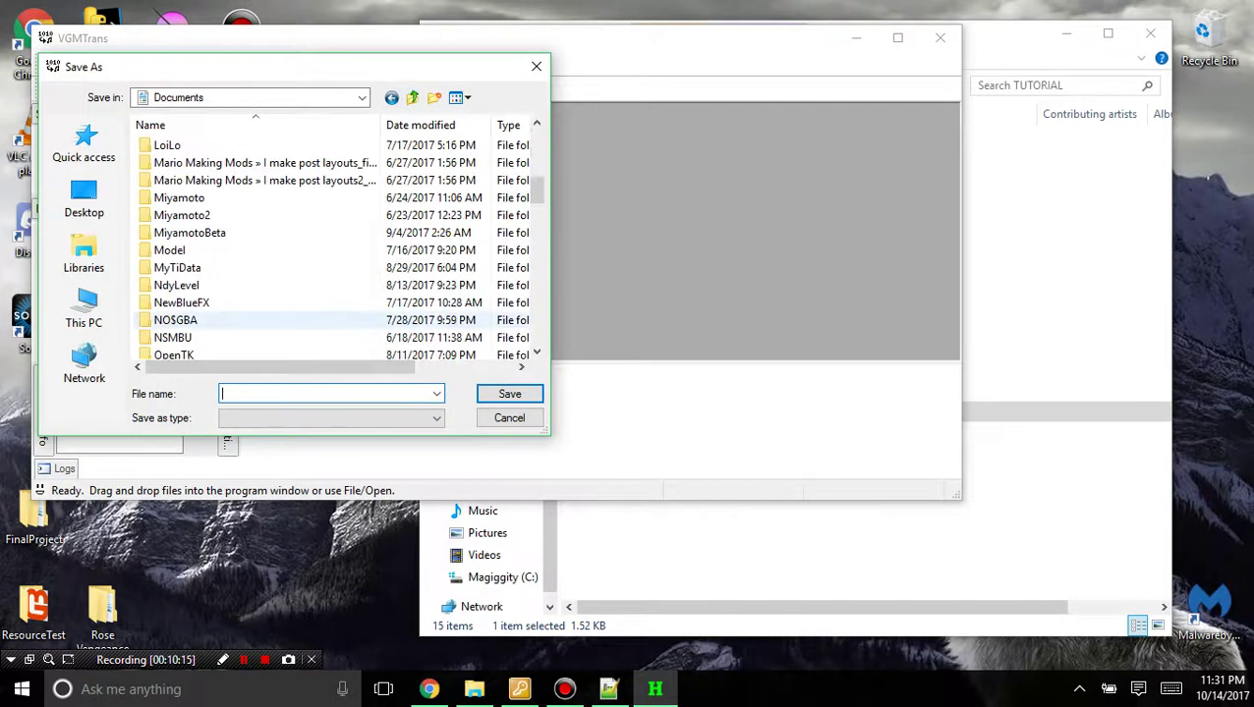
scroll(177, 320, down, 3)
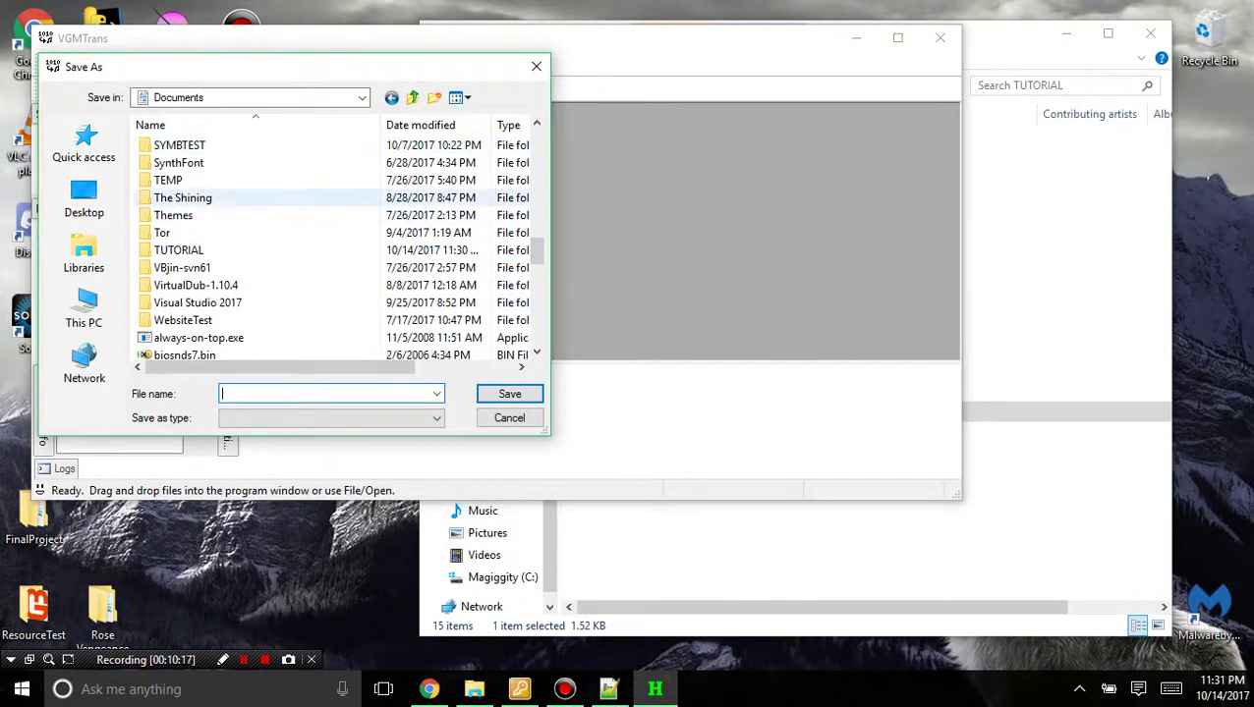
double_click(178, 250)
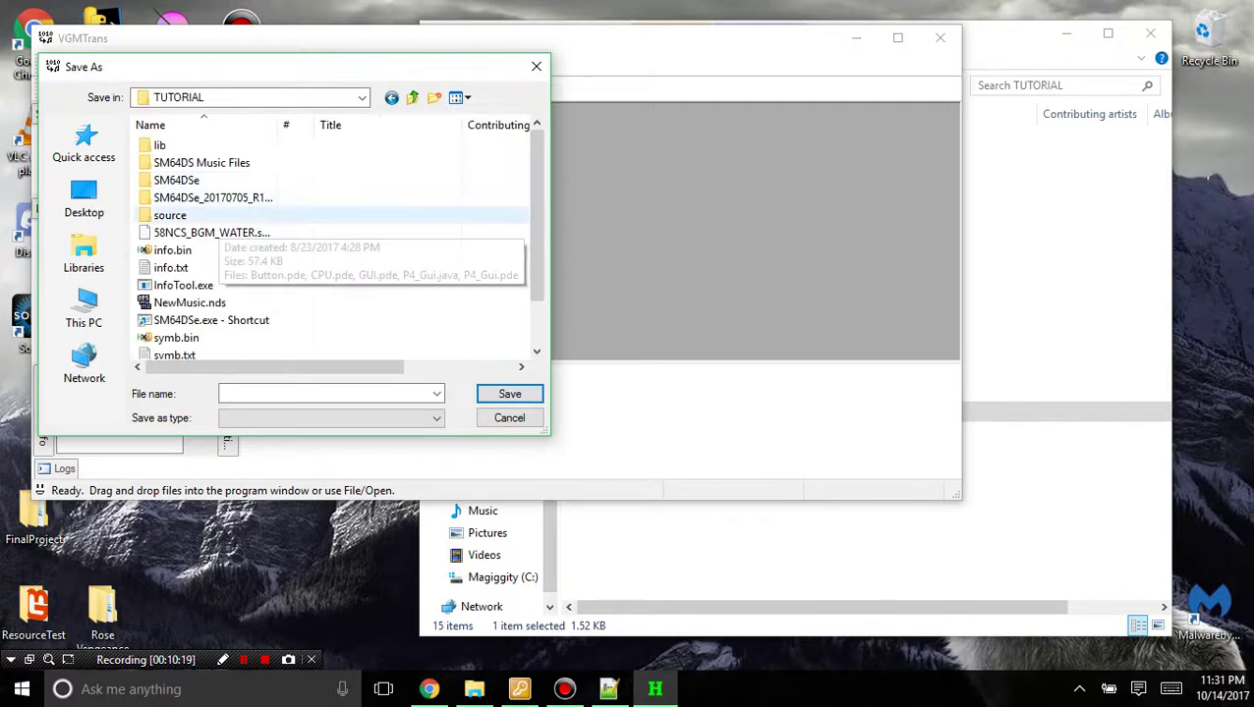
scroll(177, 215, down, 1)
scroll(196, 165, up, 1)
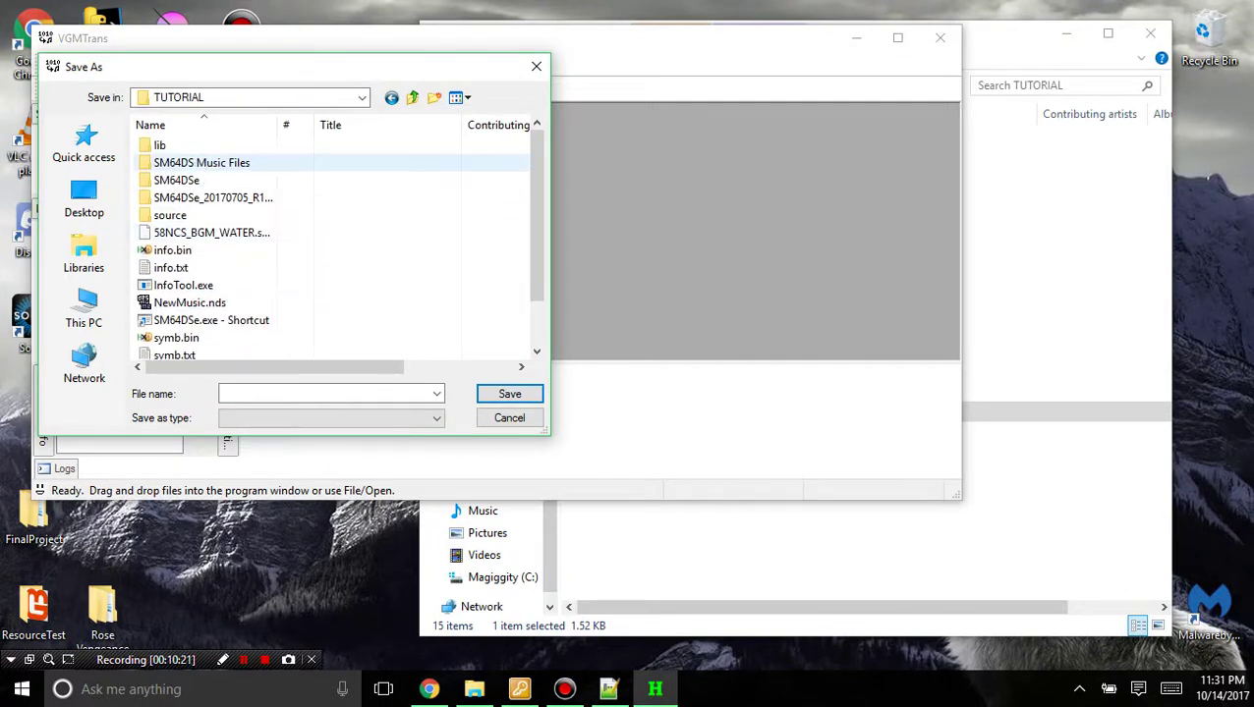
double_click(202, 162)
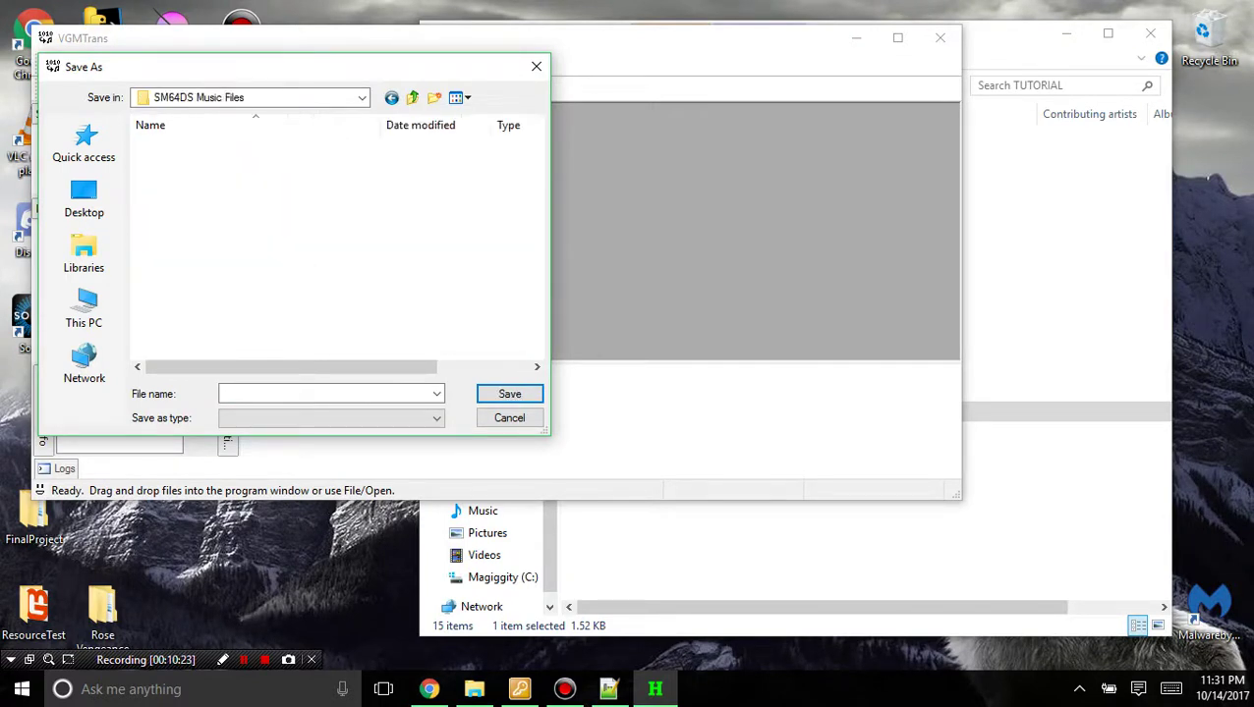
double_click(202, 162)
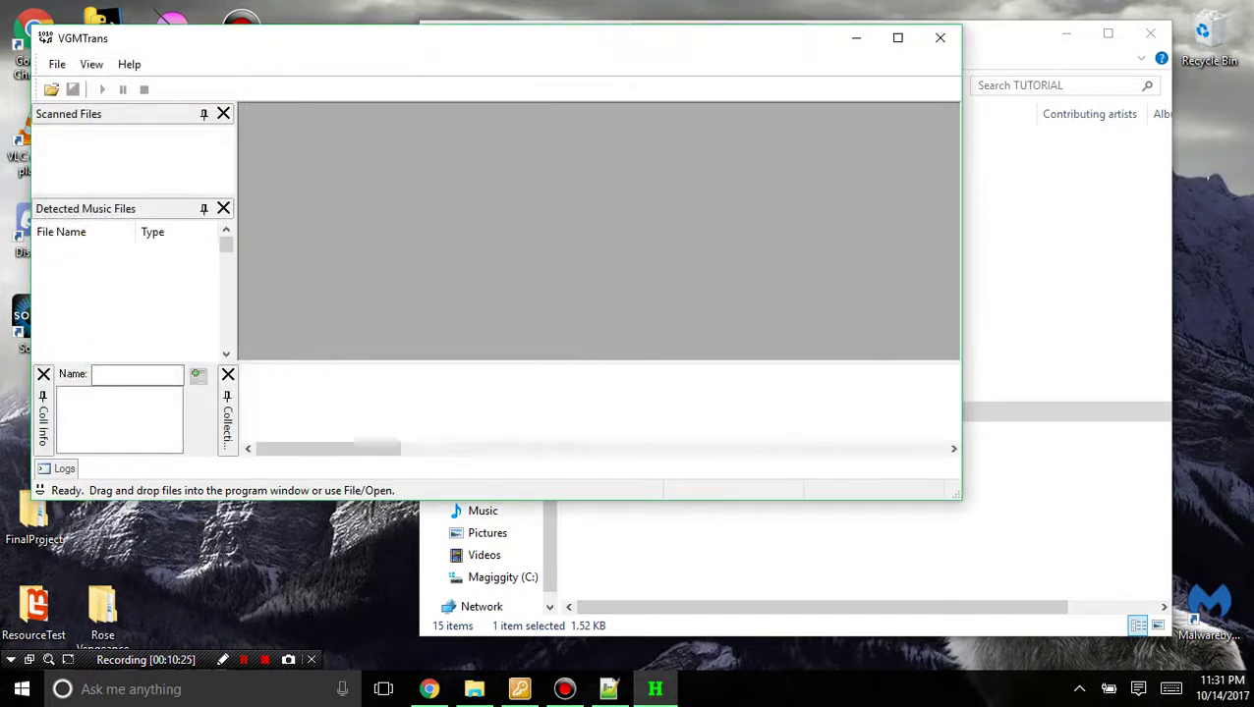
key(super+Up)
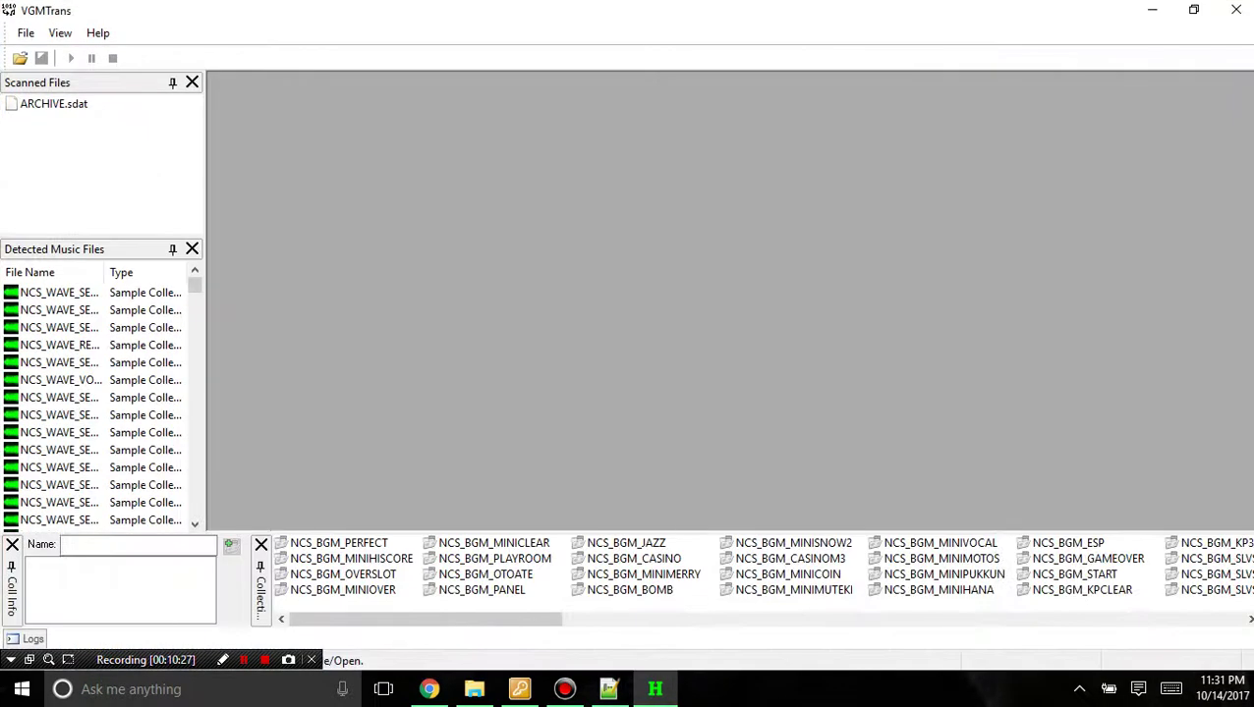
Play the NCS_BGM_PERFECT collection and stop the playback.
click(338, 543)
click(70, 58)
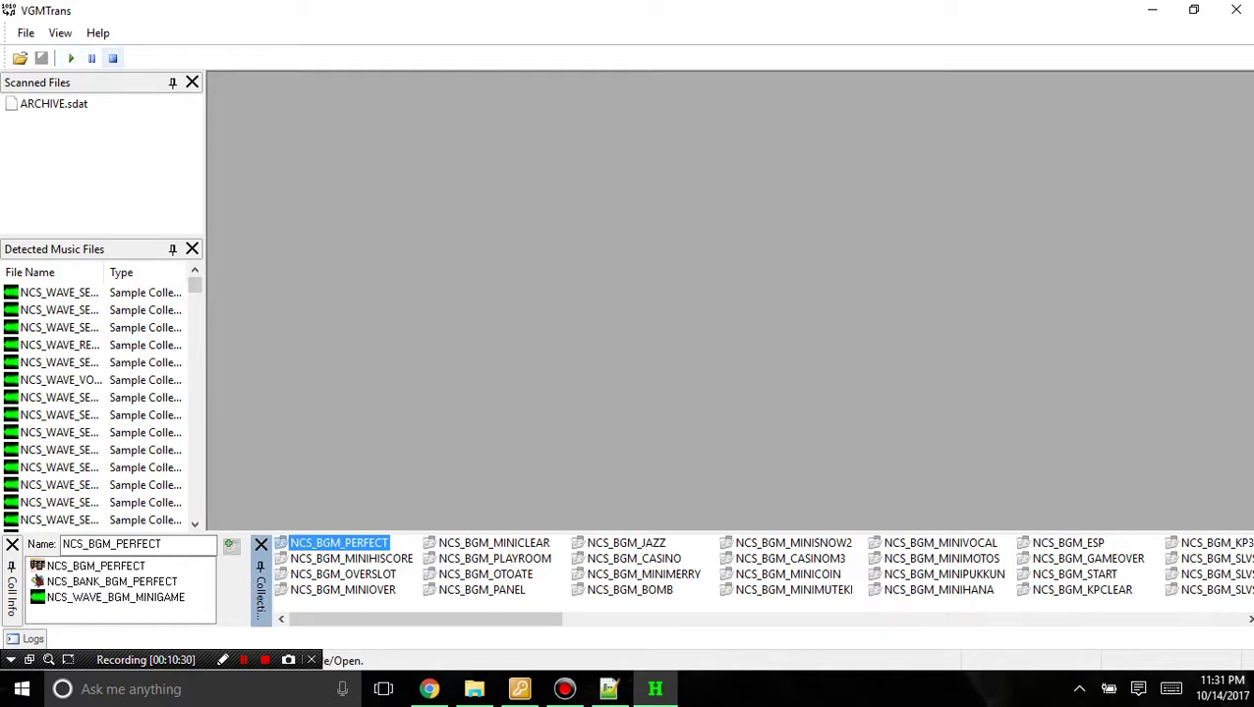
click(112, 57)
Find the NCS_BGM_HYDROFIRE collection at the end of the list, play it, and stop the playback.
scroll(761, 566, right, 10)
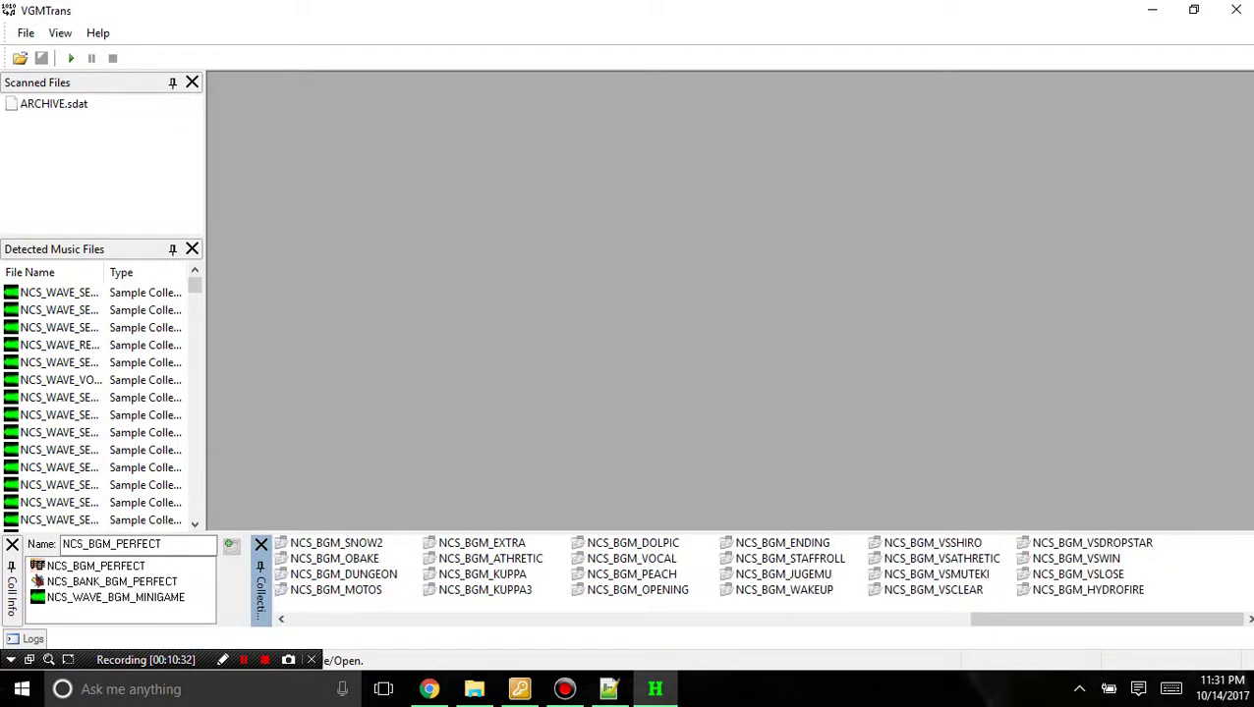
click(1087, 590)
click(70, 58)
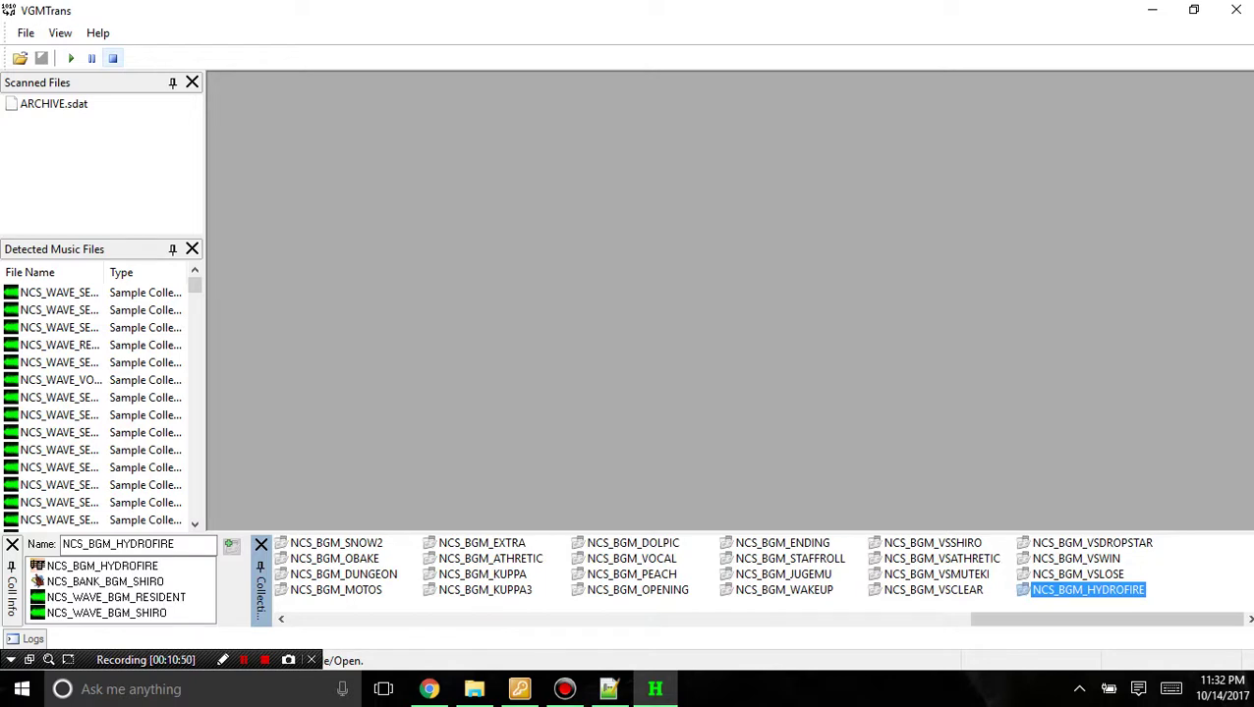
click(113, 58)
Play the NCS_BGM_VSLOSE collection.
mouse_move(1108, 619)
mouse_down()
mouse_move(850, 619)
mouse_move(1108, 619)
mouse_up()
click(1077, 574)
click(71, 58)
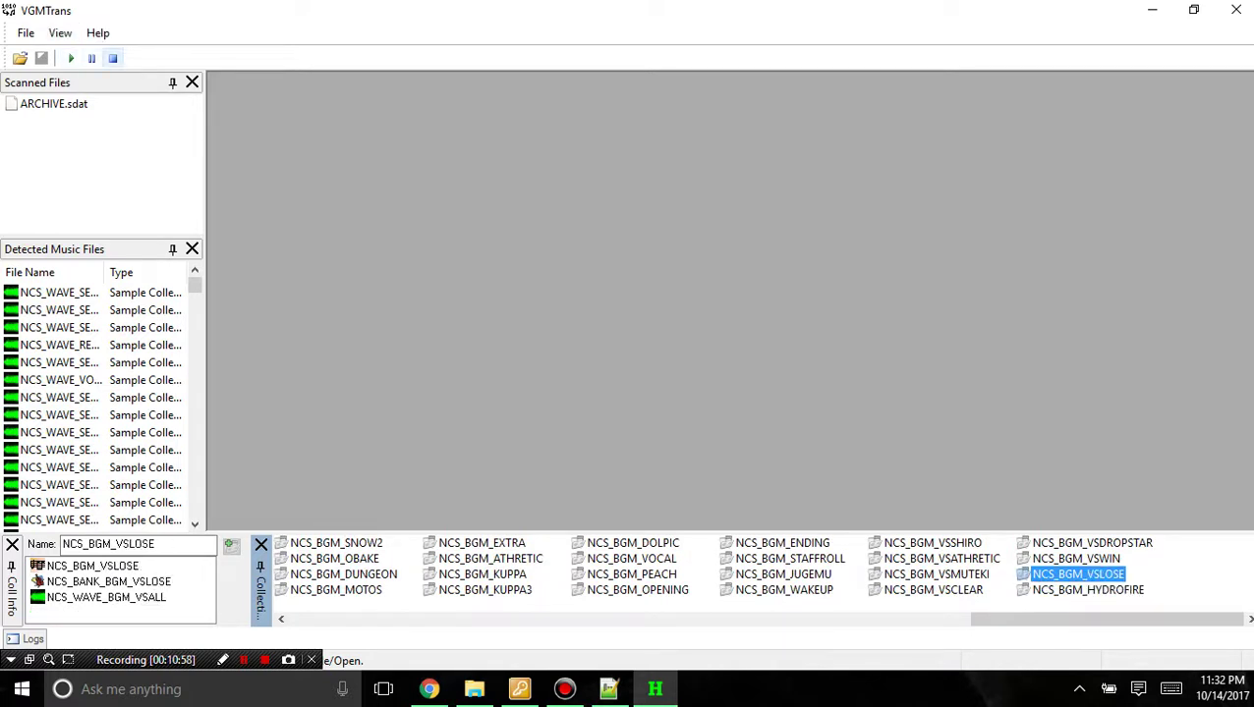
Stop the NCS_BGM_VSLOSE playback, play the NCS_BGM_HYDROFIRE collection, and stop it again.
click(113, 58)
click(1086, 590)
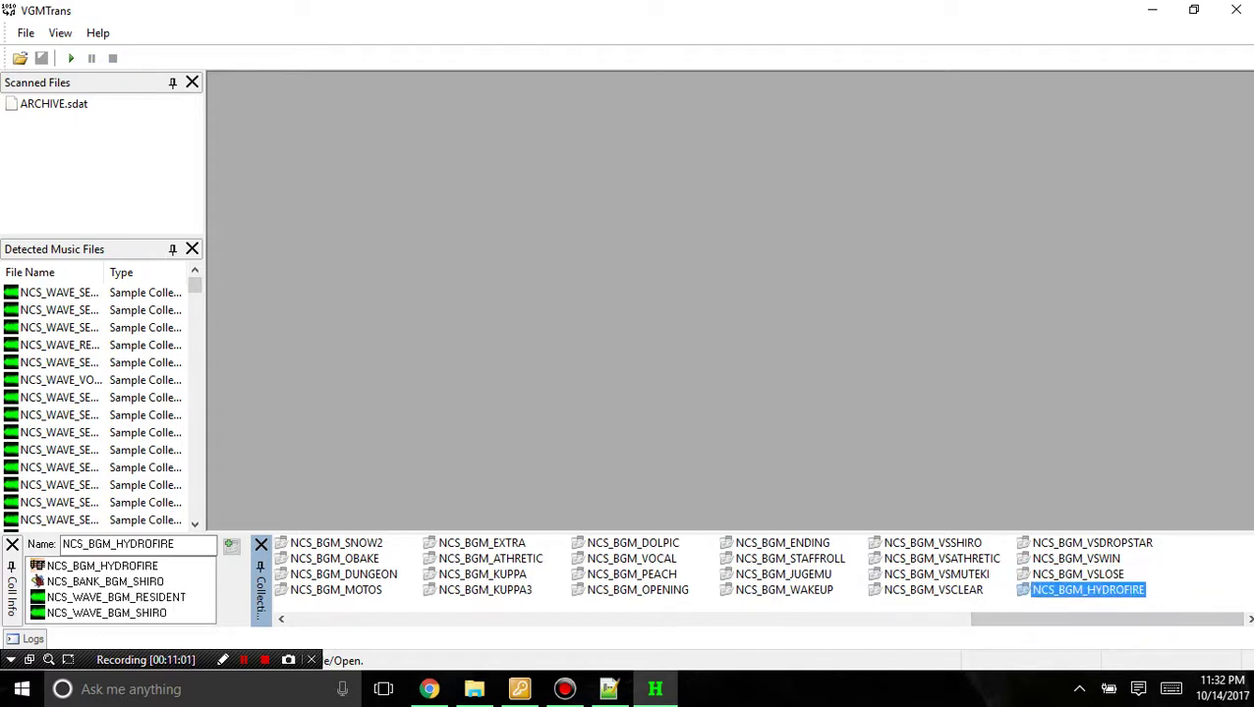
click(70, 58)
click(112, 58)
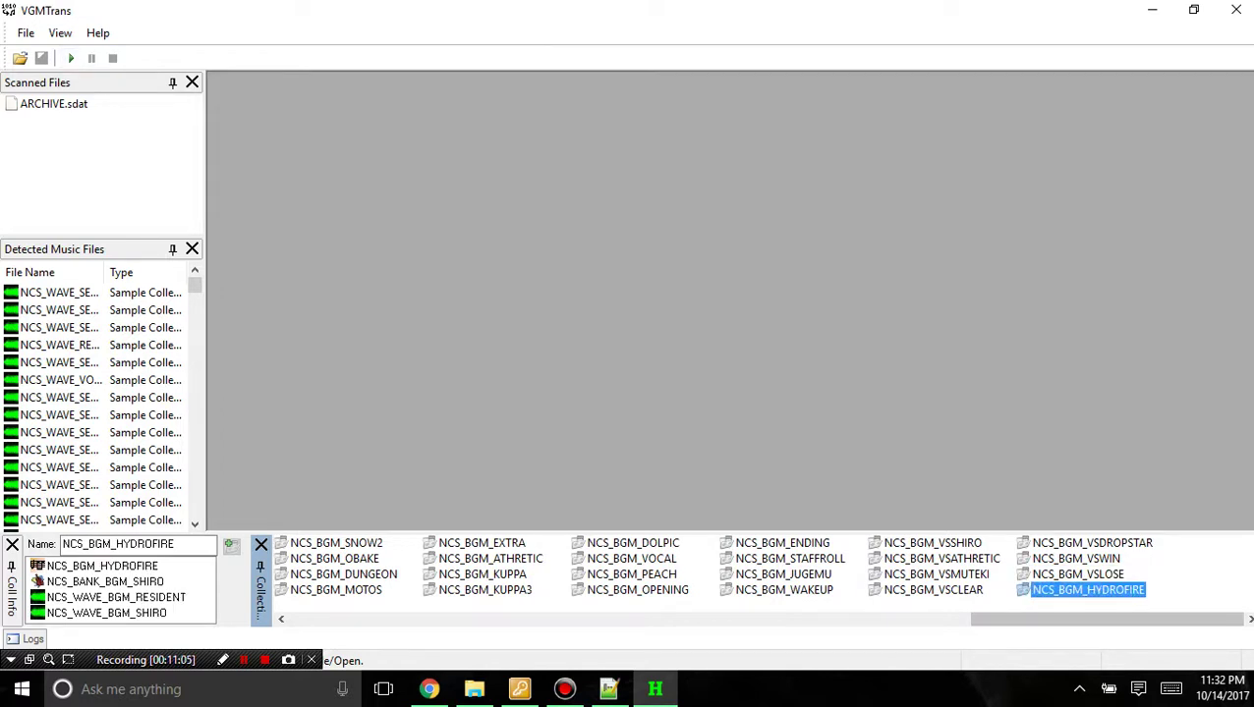
Examine the sequence, bank and two wave archives that make up the NCS_BGM_HYDROFIRE collection.
click(105, 582)
click(116, 597)
click(106, 613)
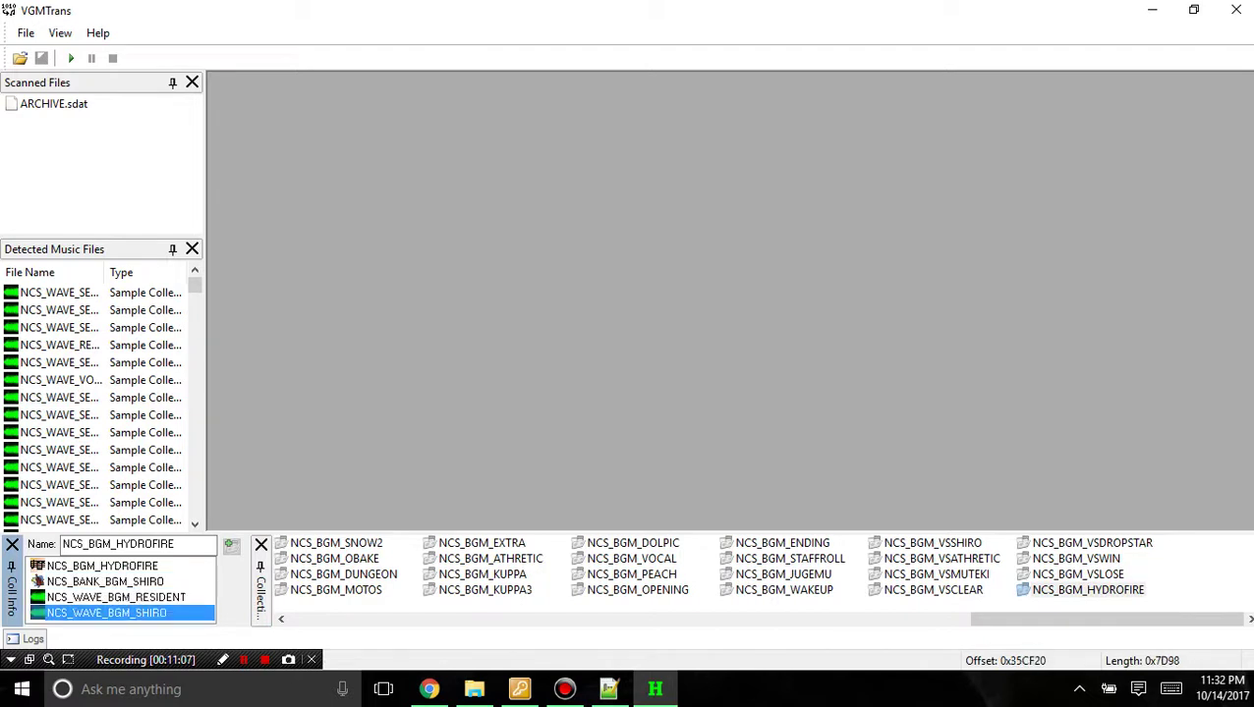
click(105, 582)
click(102, 566)
click(105, 582)
click(116, 598)
click(106, 613)
click(105, 582)
key(Down)
key(Down)
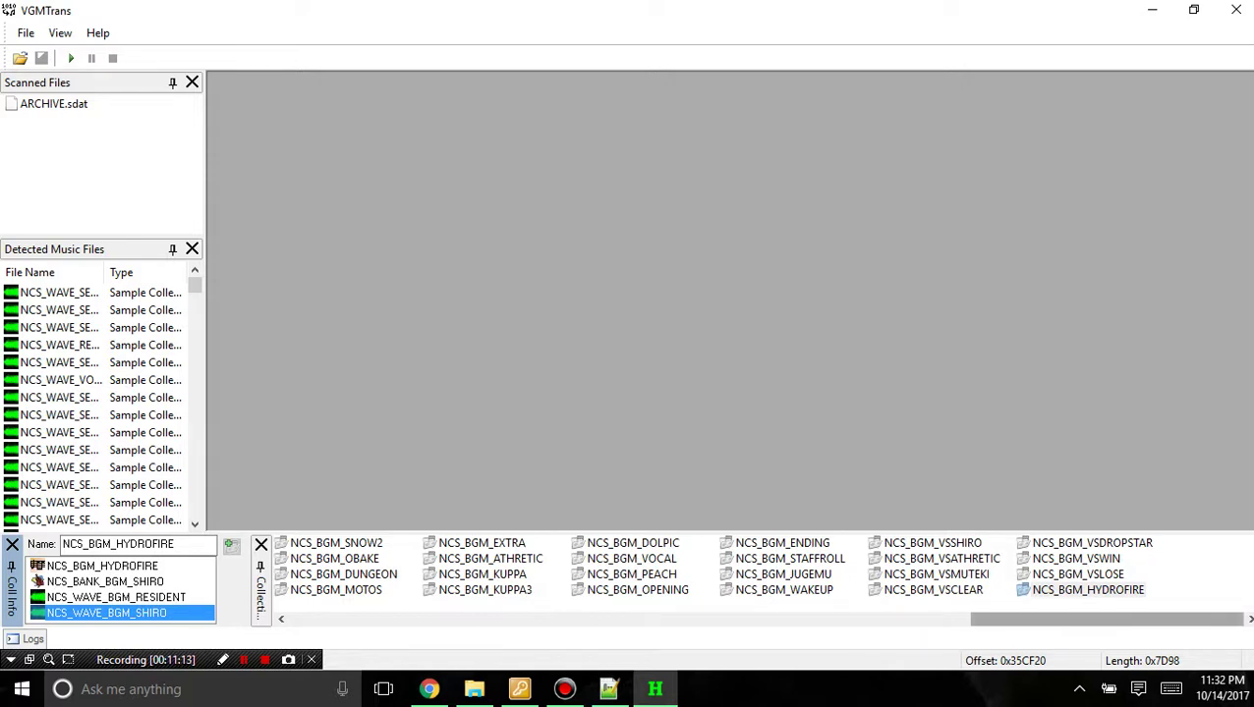
Compare the contents of the NCS_BGM_WATER and NCS_BGM_VSLOSE collections with the bank and wave archives of NCS_BGM_HYDROFIRE.
drag(1107, 619, 1016, 619)
click(482, 590)
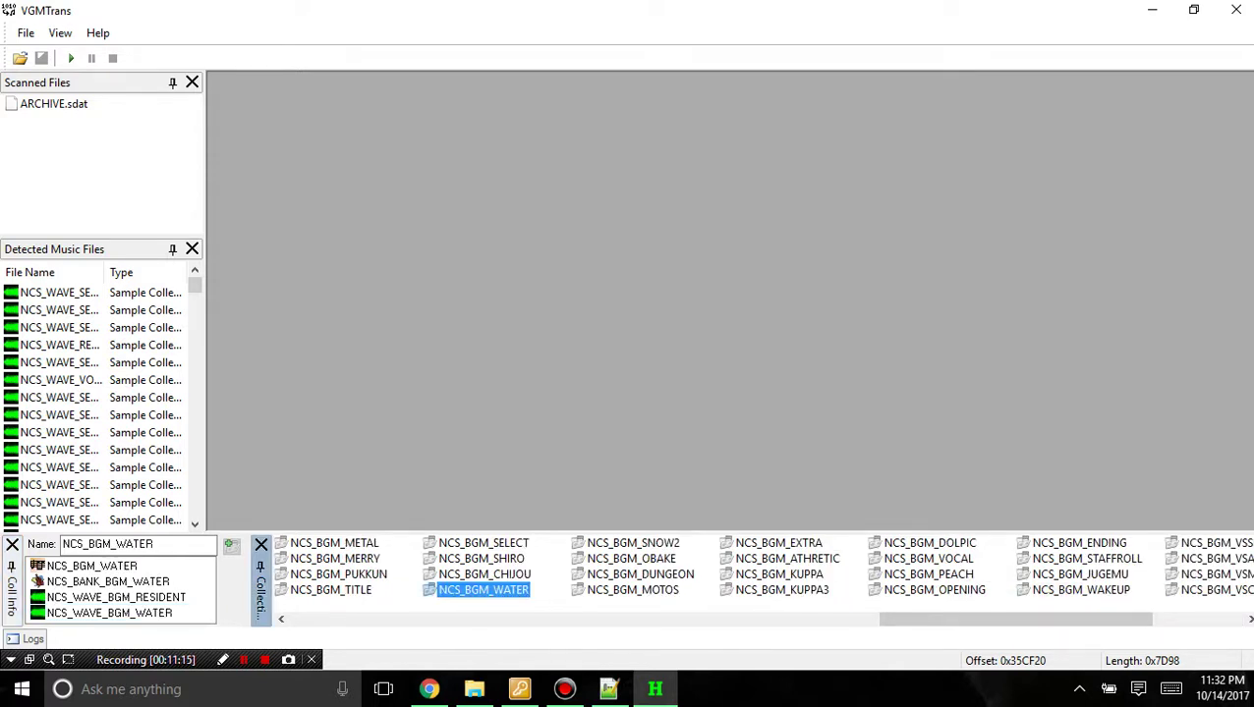
drag(1016, 619, 1107, 619)
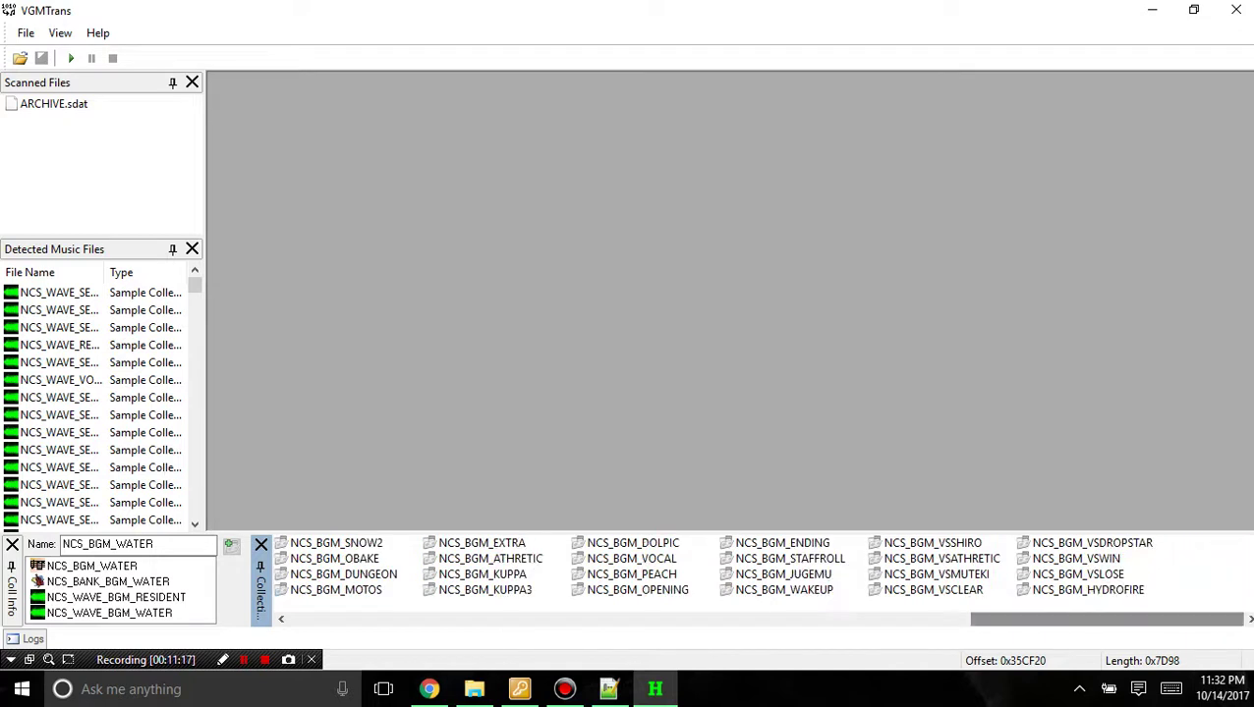
click(1077, 574)
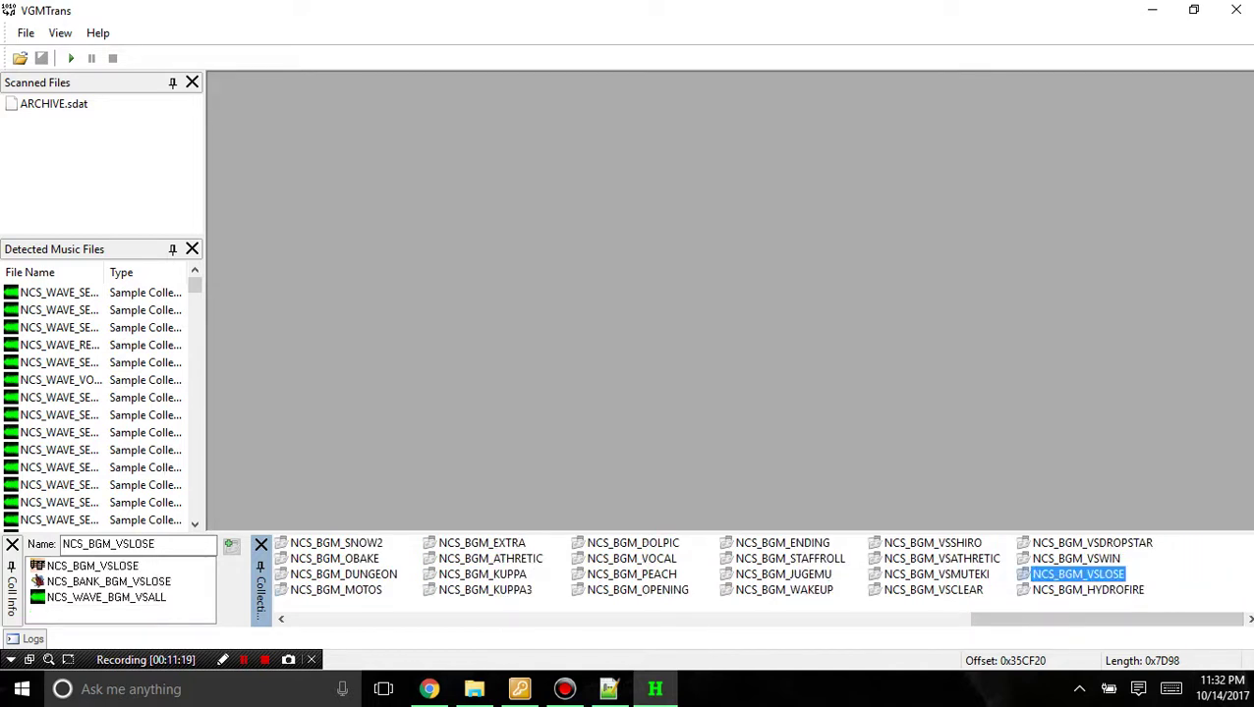
click(1087, 589)
click(106, 580)
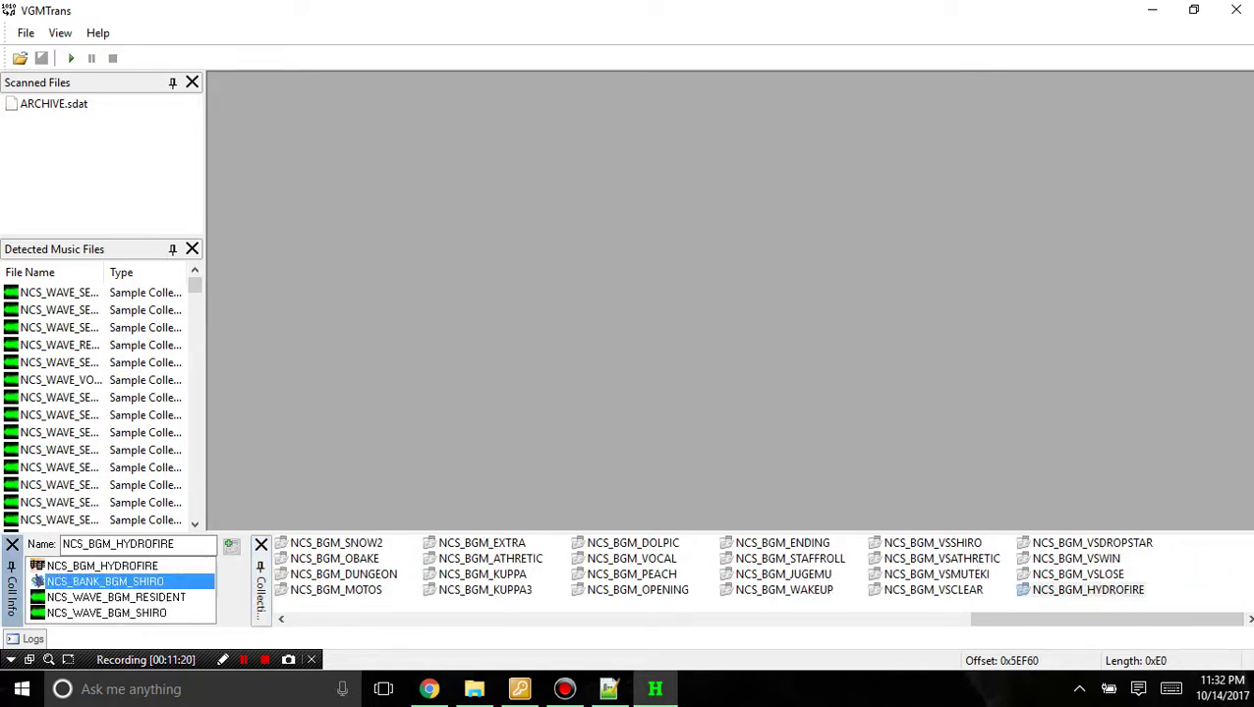
click(106, 613)
Switch to File Explorer, move info.bin and symb.bin from TUTORIAL into a new folder named BACKUP, and return to TUTORIAL.
click(474, 688)
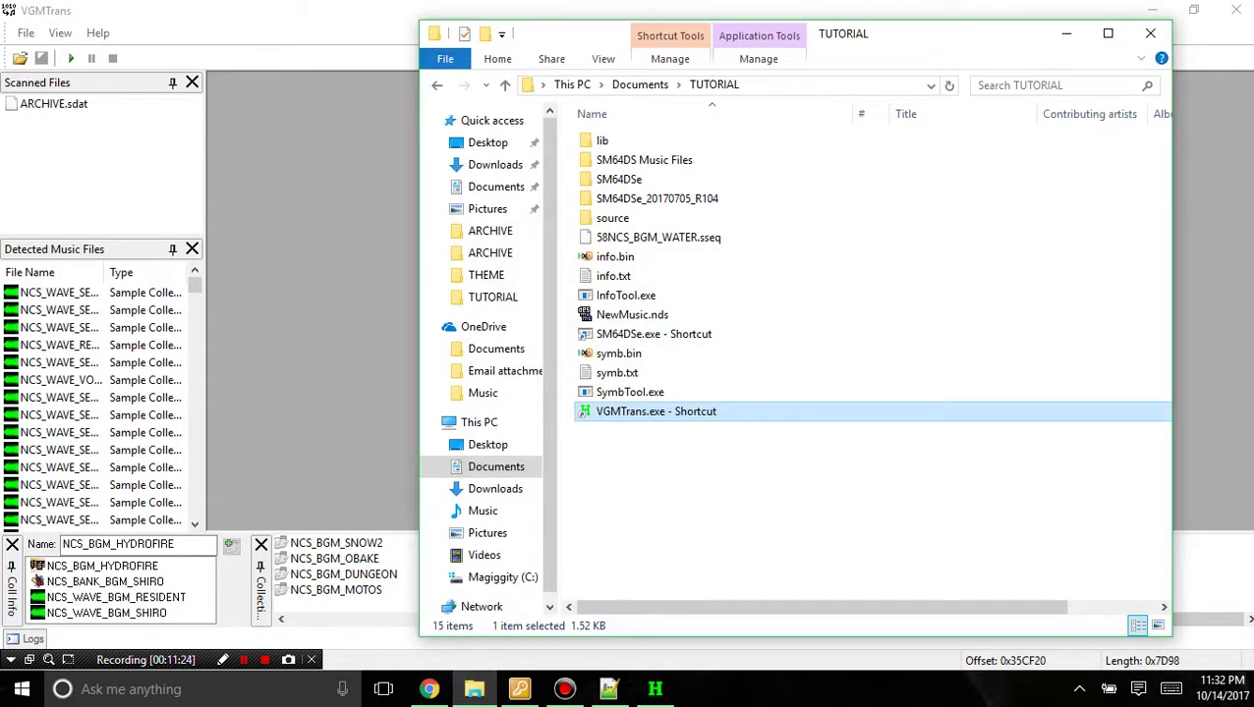
click(608, 689)
click(619, 352)
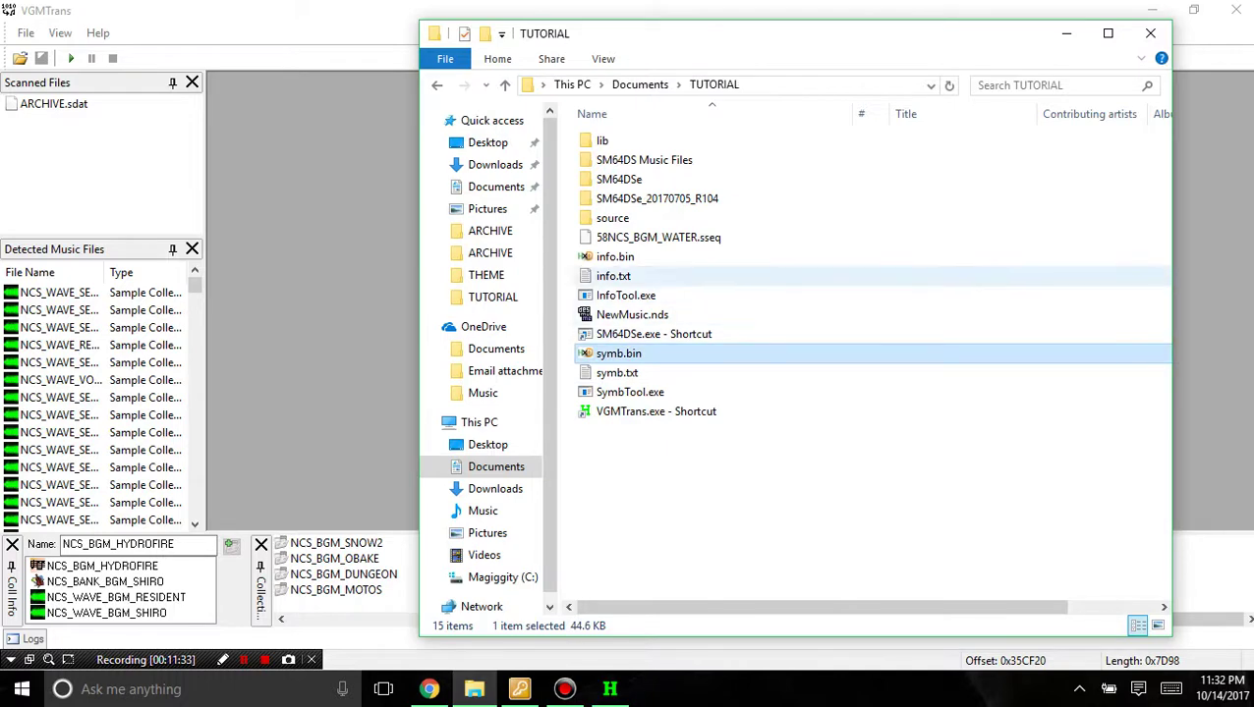
click(615, 256)
ctrl+click(619, 353)
right_click(664, 505)
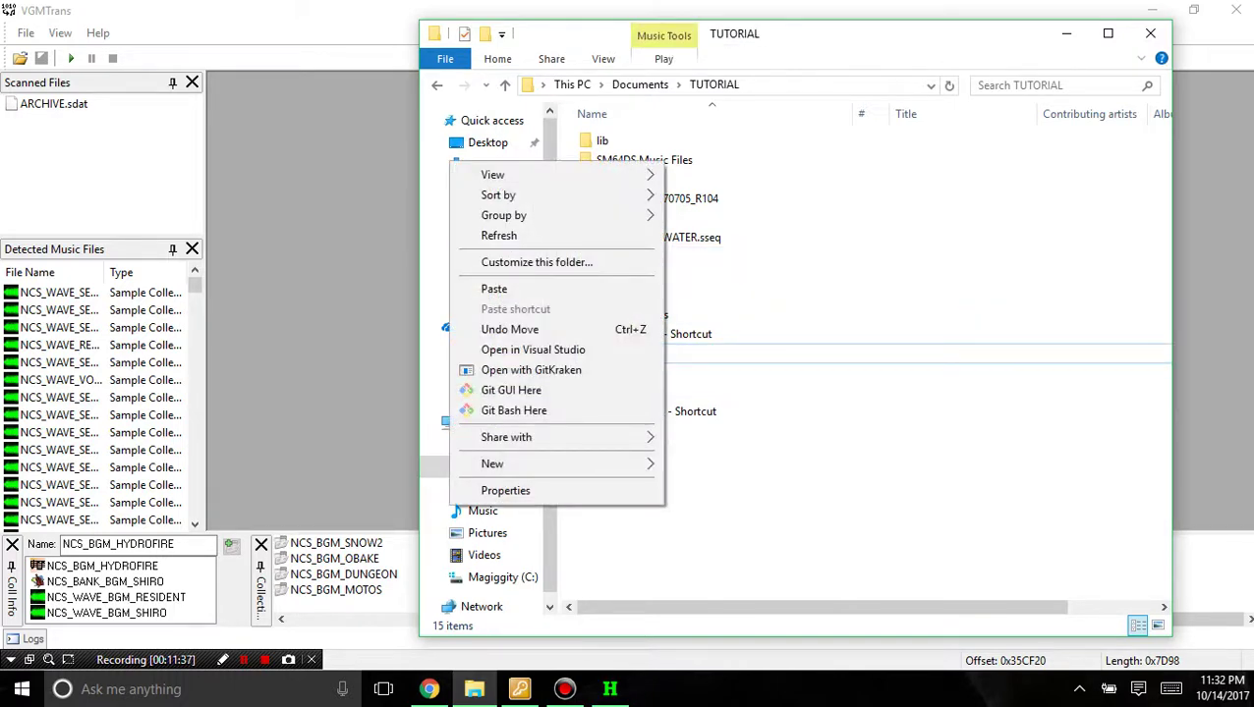
mouse_move(492, 463)
click(374, 193)
text(BACKUP)
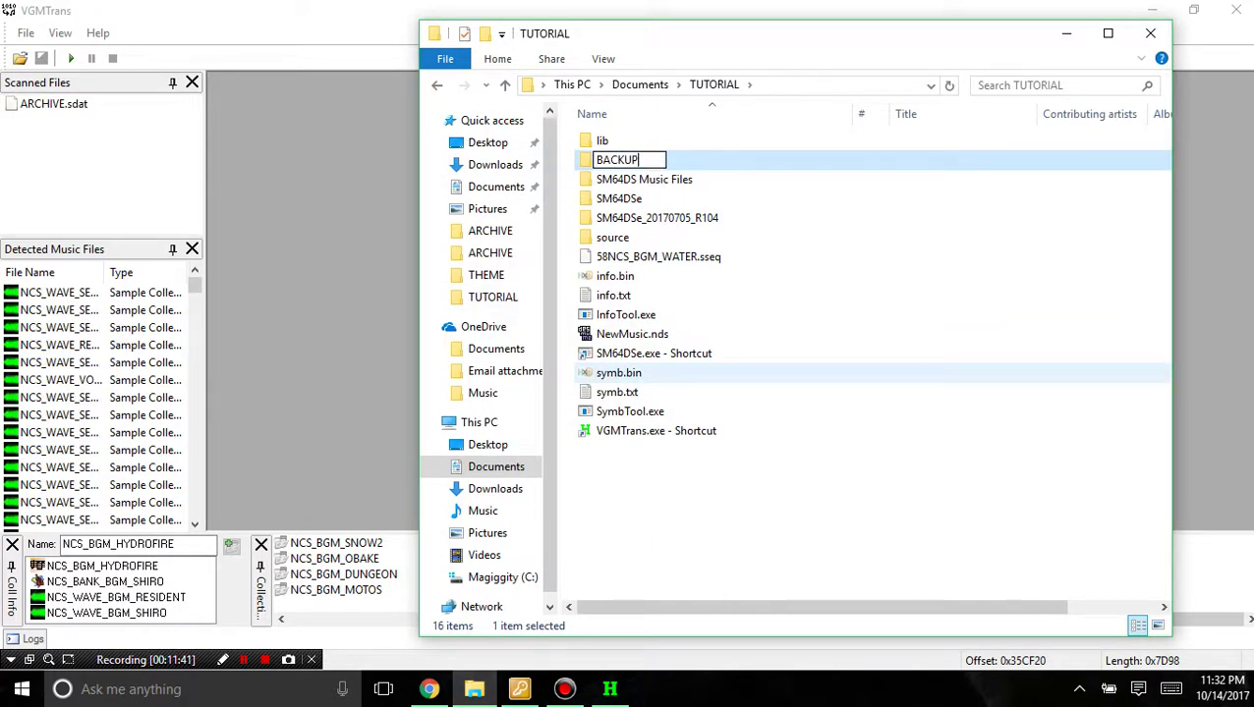
key(Return)
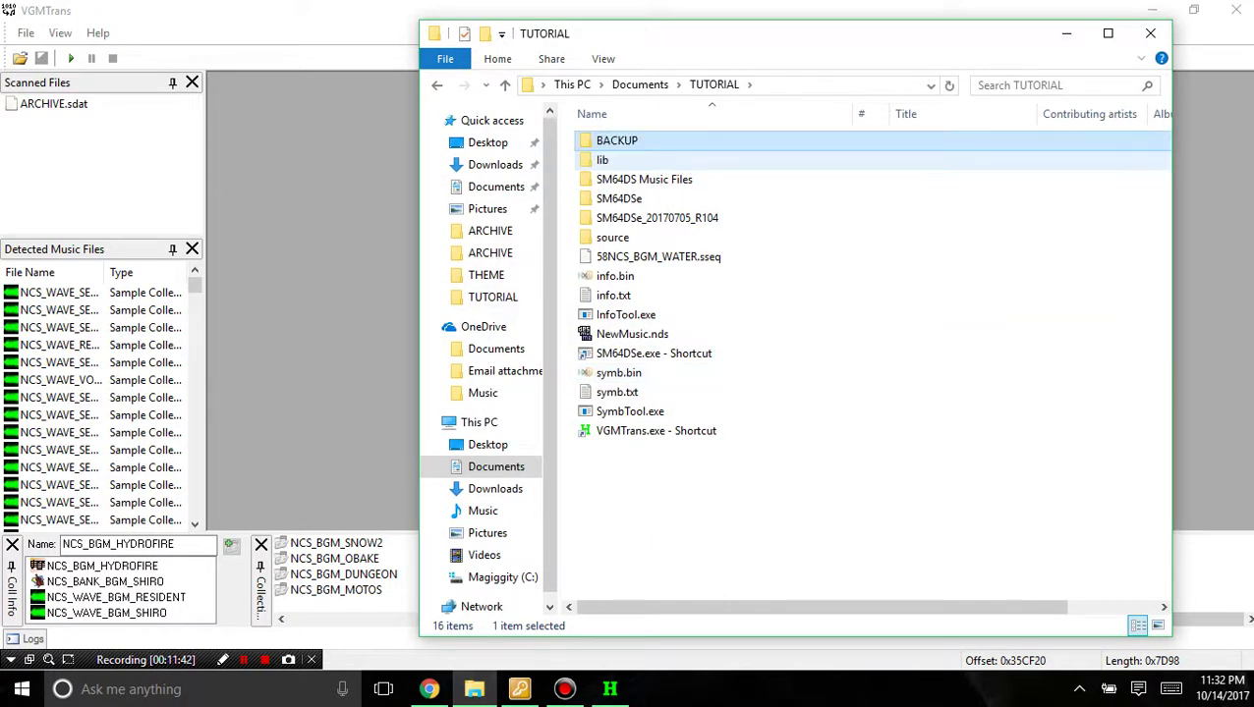
key(Return)
key(ctrl+v)
click(713, 84)
Create a new text document in the TUTORIAL folder and name it RUN.bat, accepting the extension change.
right_click(686, 462)
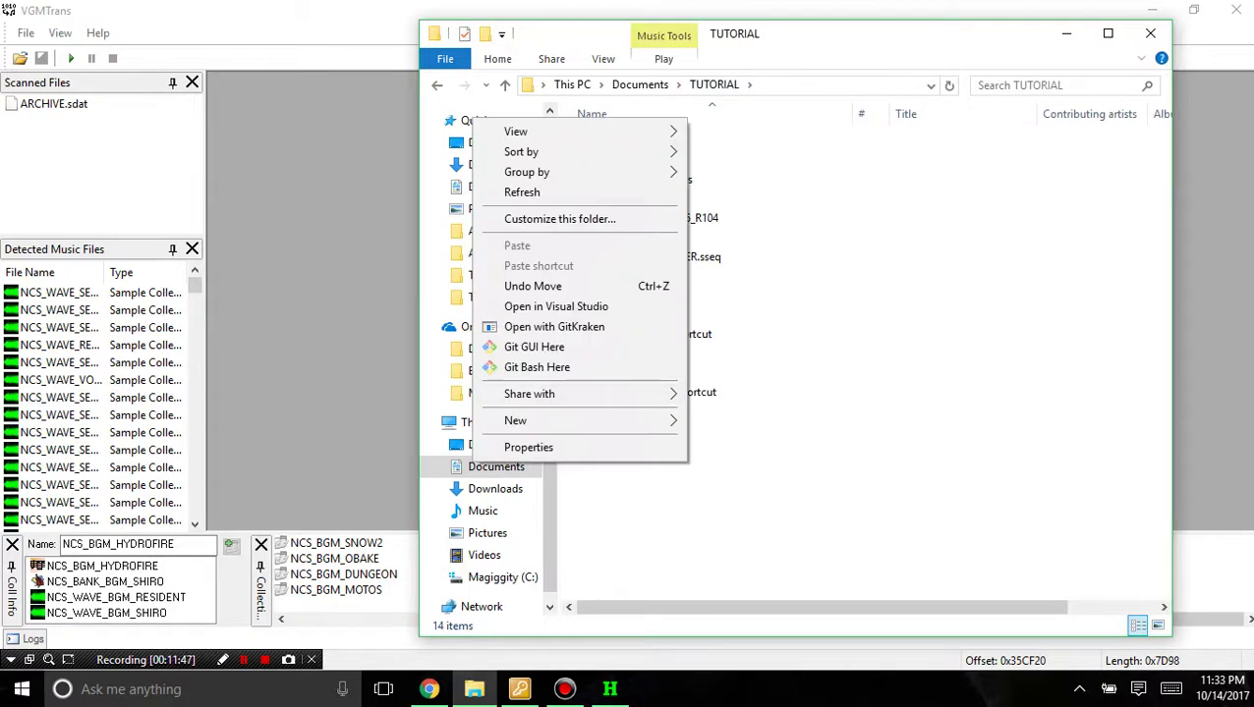
mouse_move(514, 421)
click(298, 672)
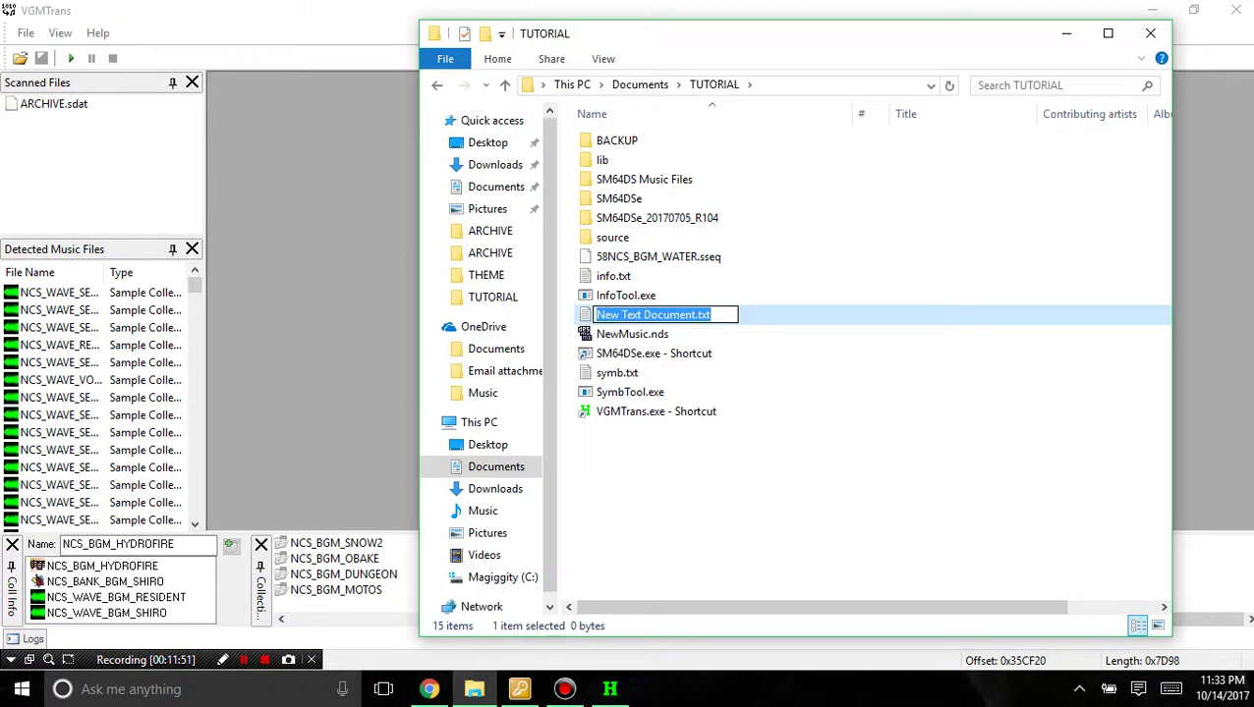
text(RUN.bat)
key(Return)
key(Return)
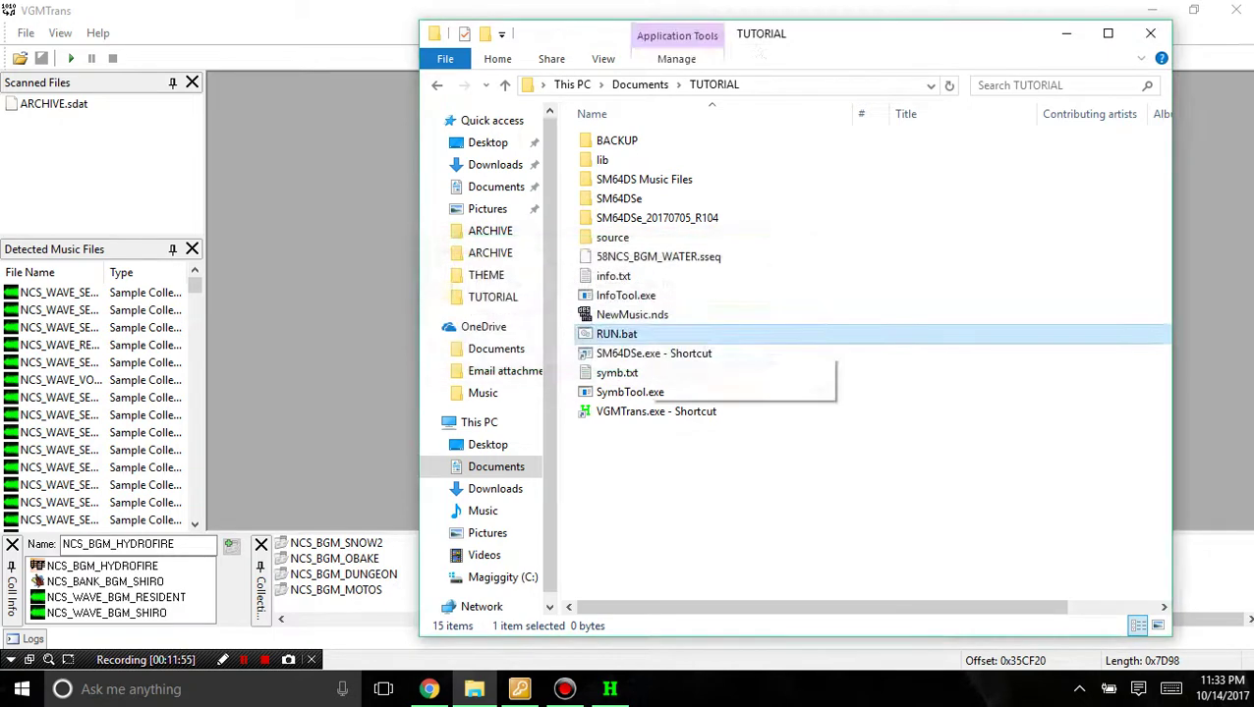
Edit RUN.bat in Notepad to contain the command "InfoTool.exe info.txt info.bin", save it, and close Notepad.
right_click(647, 333)
click(425, 217)
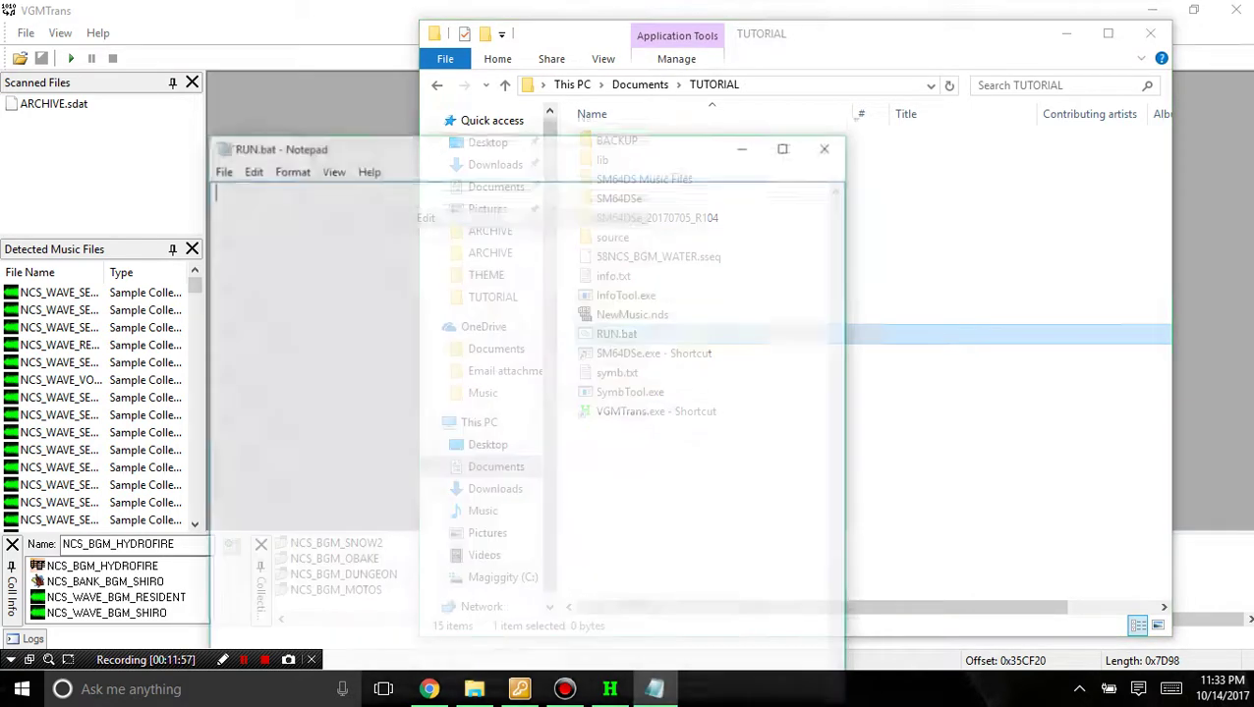
drag(511, 147, 727, 521)
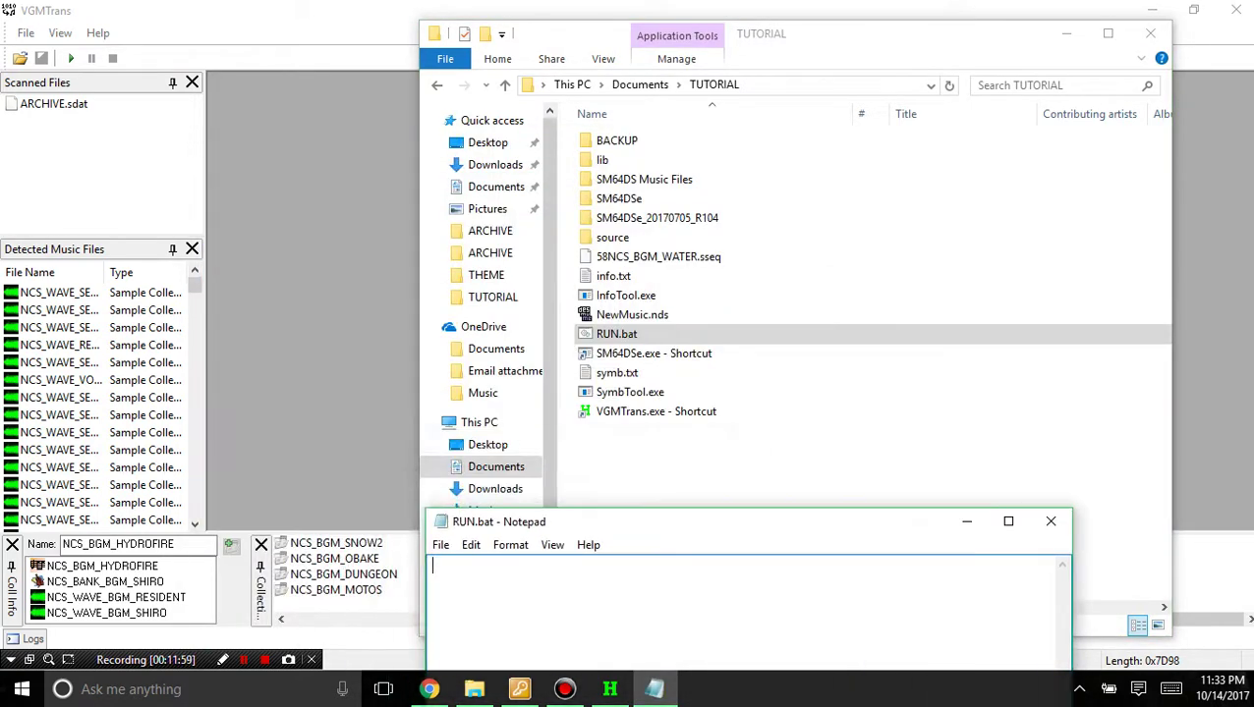
text(InfoTool.exe i)
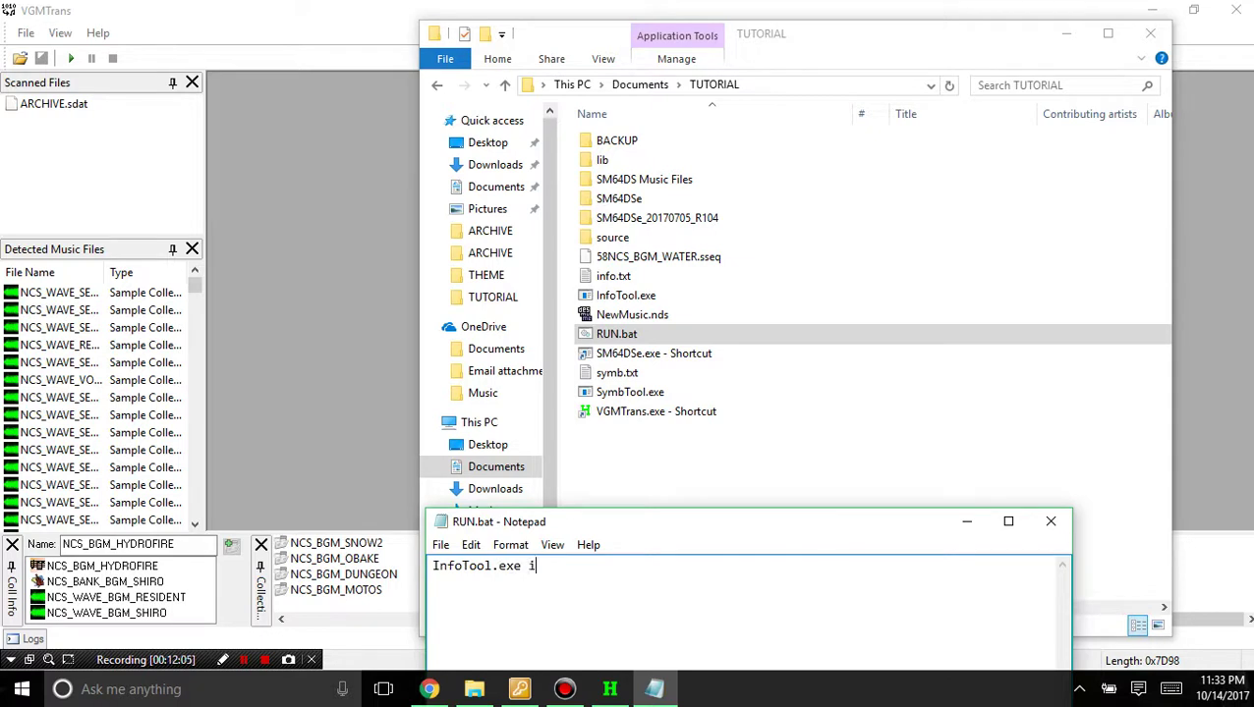
text(nfo.txt info.bin)
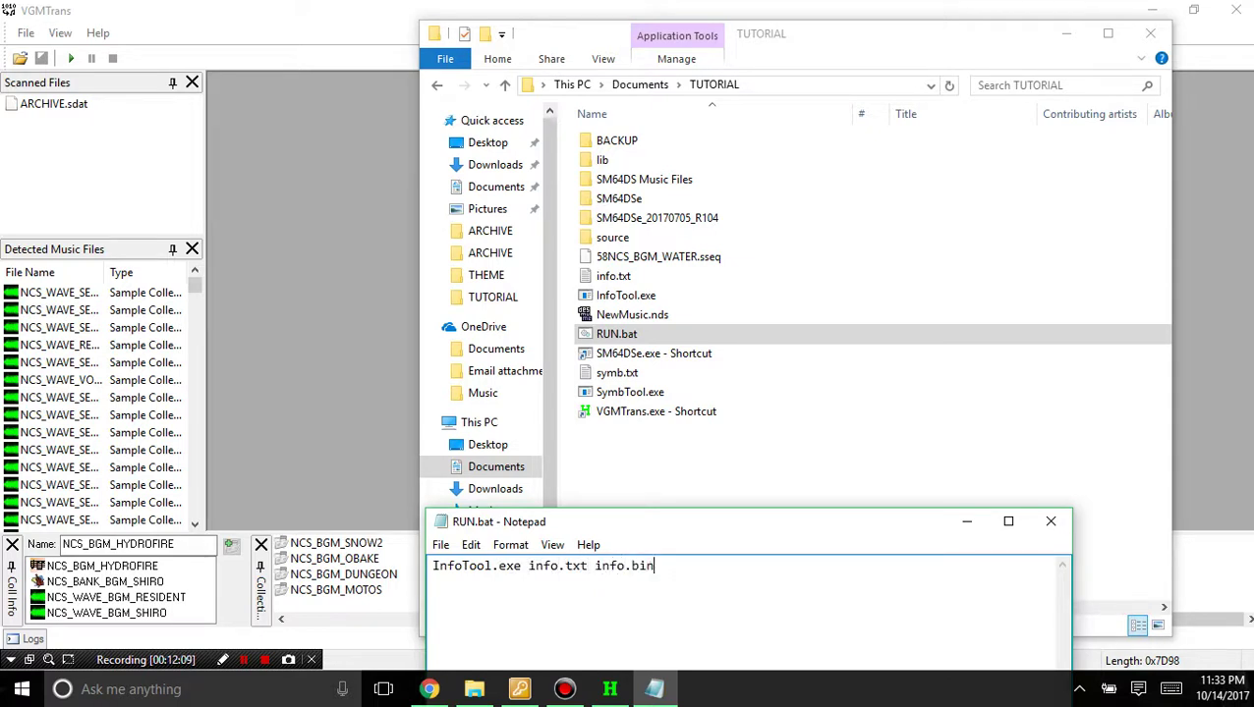
key(ctrl+s)
click(1050, 520)
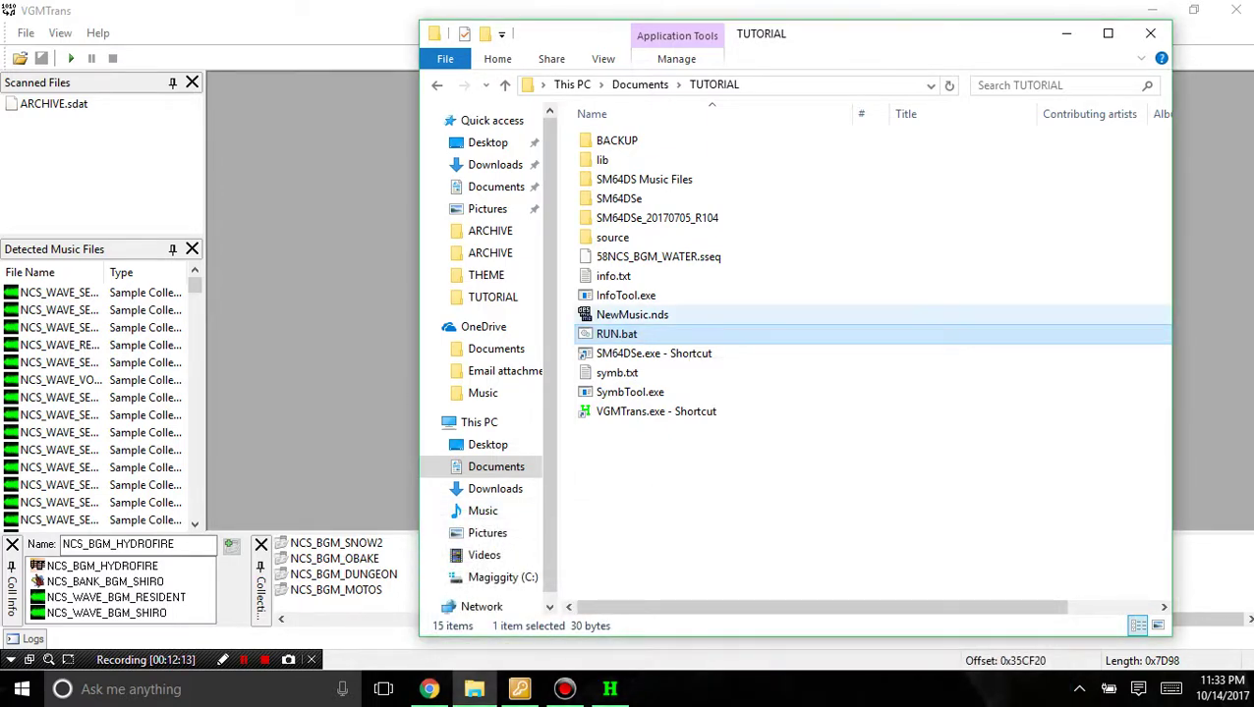
double_click(613, 276)
drag(819, 533, 643, 320)
click(870, 311)
Open info.txt in Notepad++, examine the BankID of the last SSEQ entry, and switch back to the TUTORIAL folder.
right_click(668, 276)
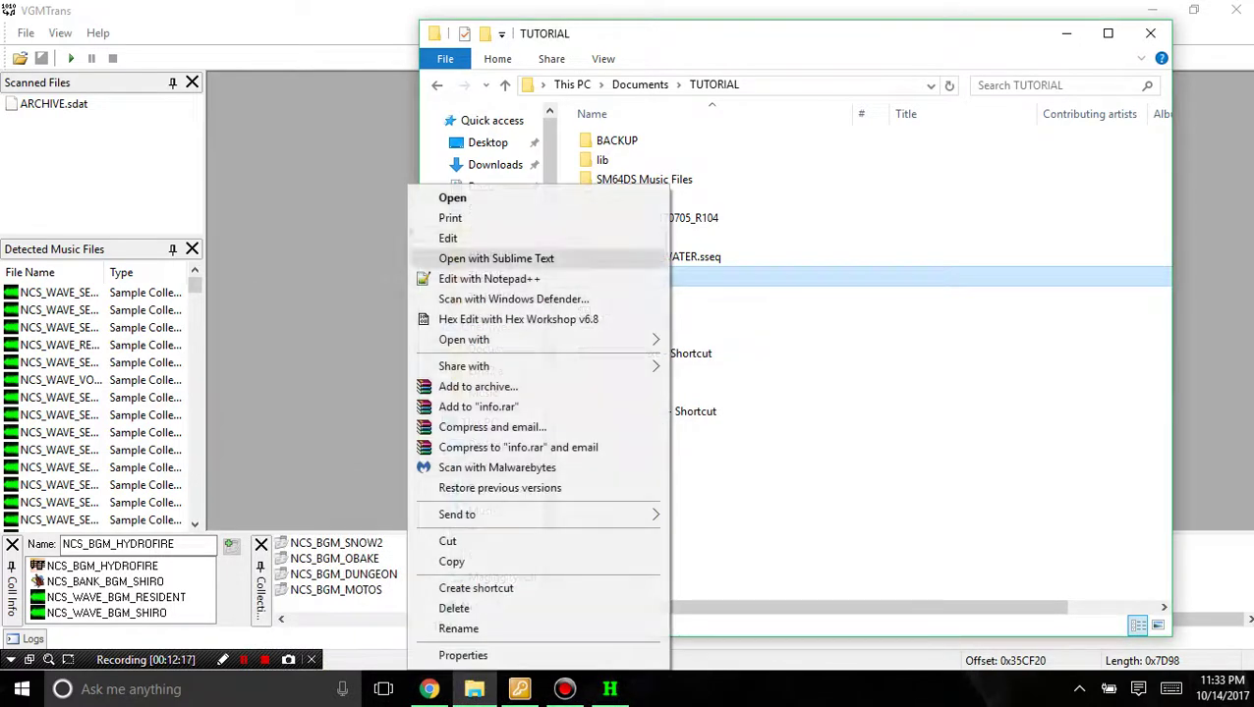
click(488, 278)
scroll(629, 363, down, 18)
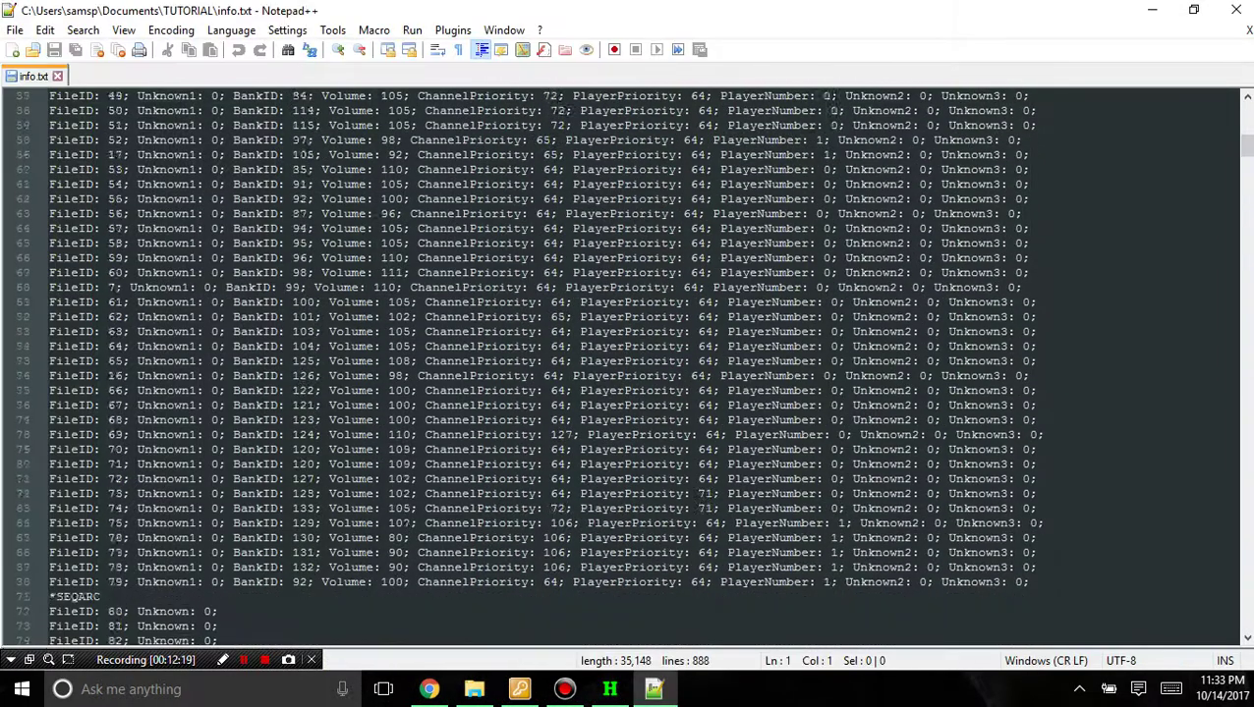
scroll(629, 364, down, 8)
scroll(629, 364, down, 6)
scroll(629, 364, up, 9)
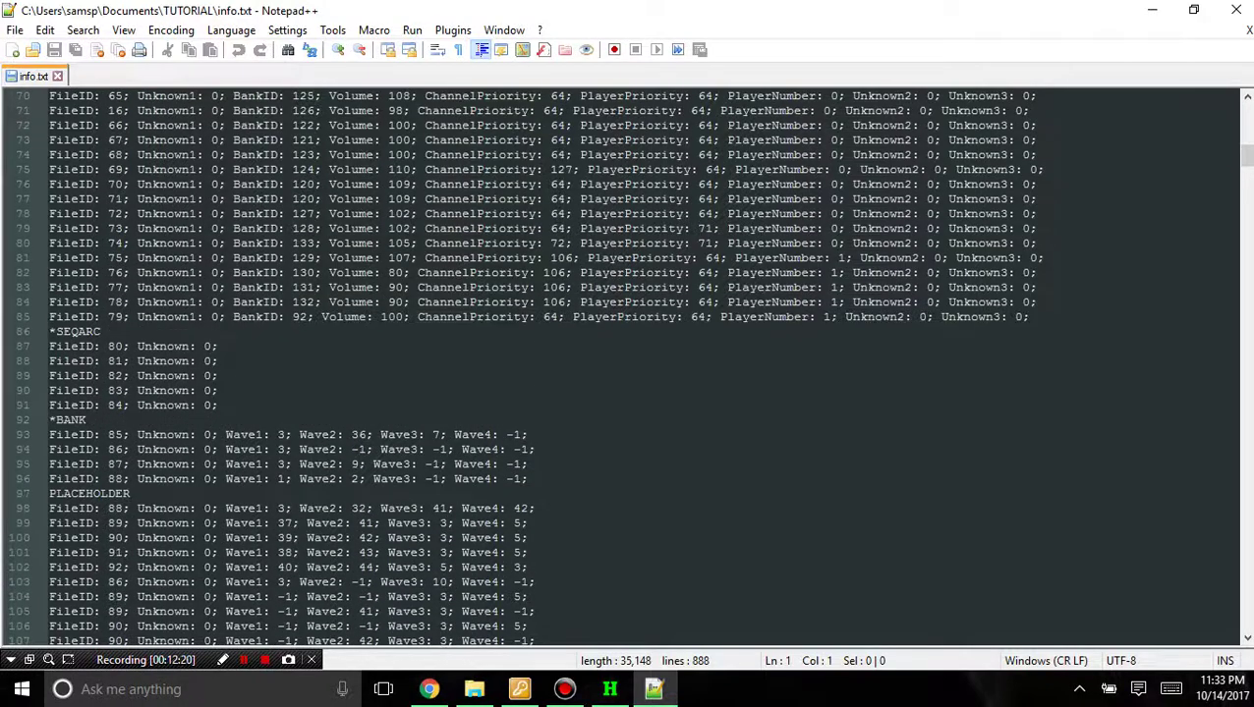
scroll(628, 363, up, 3)
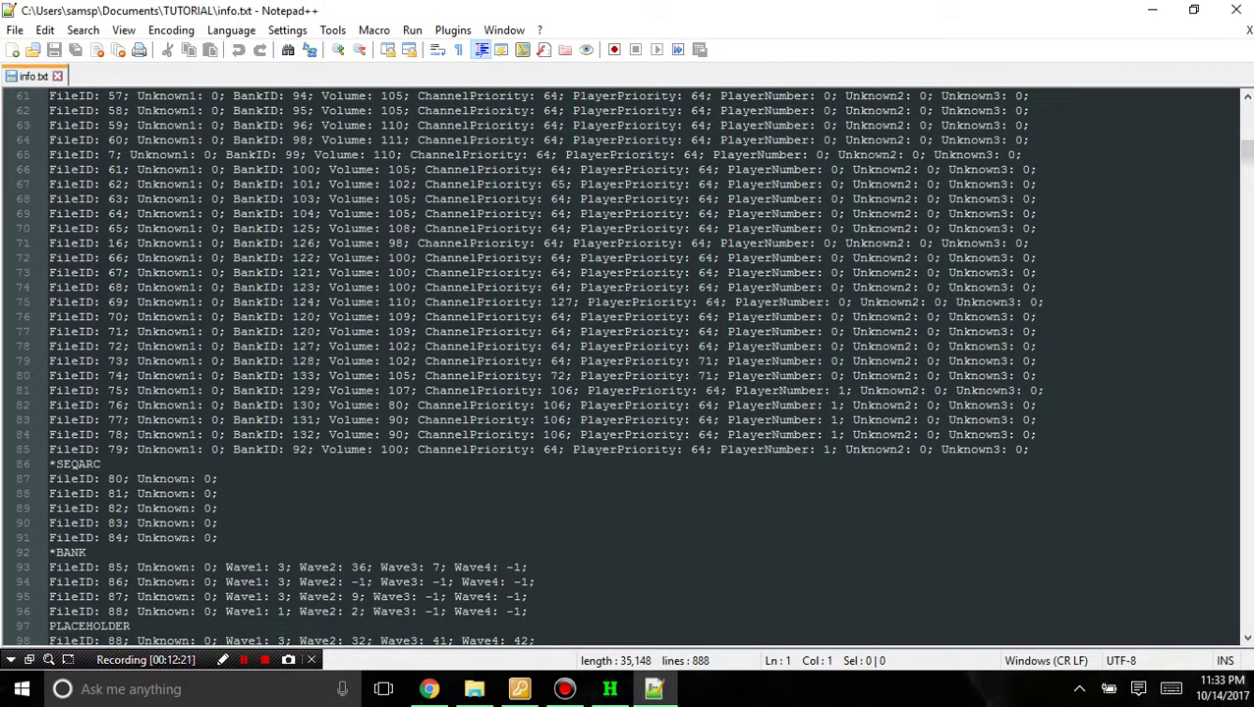
drag(308, 449, 292, 449)
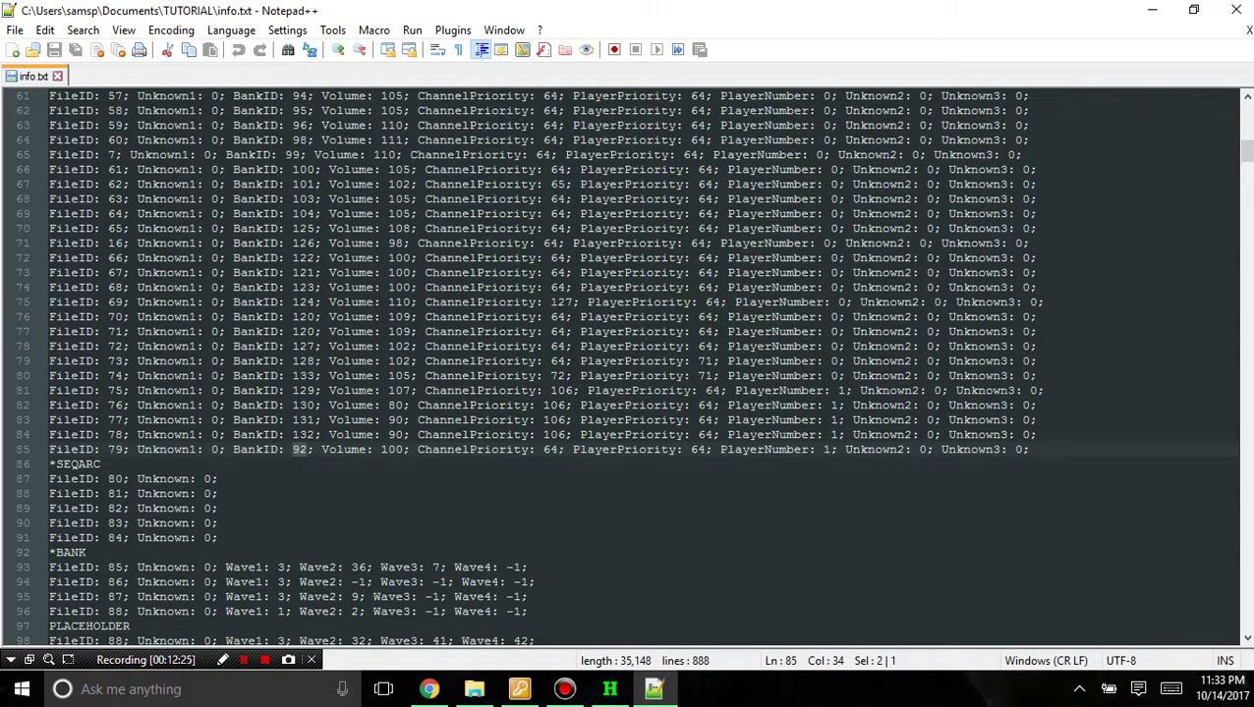
scroll(629, 363, up, 11)
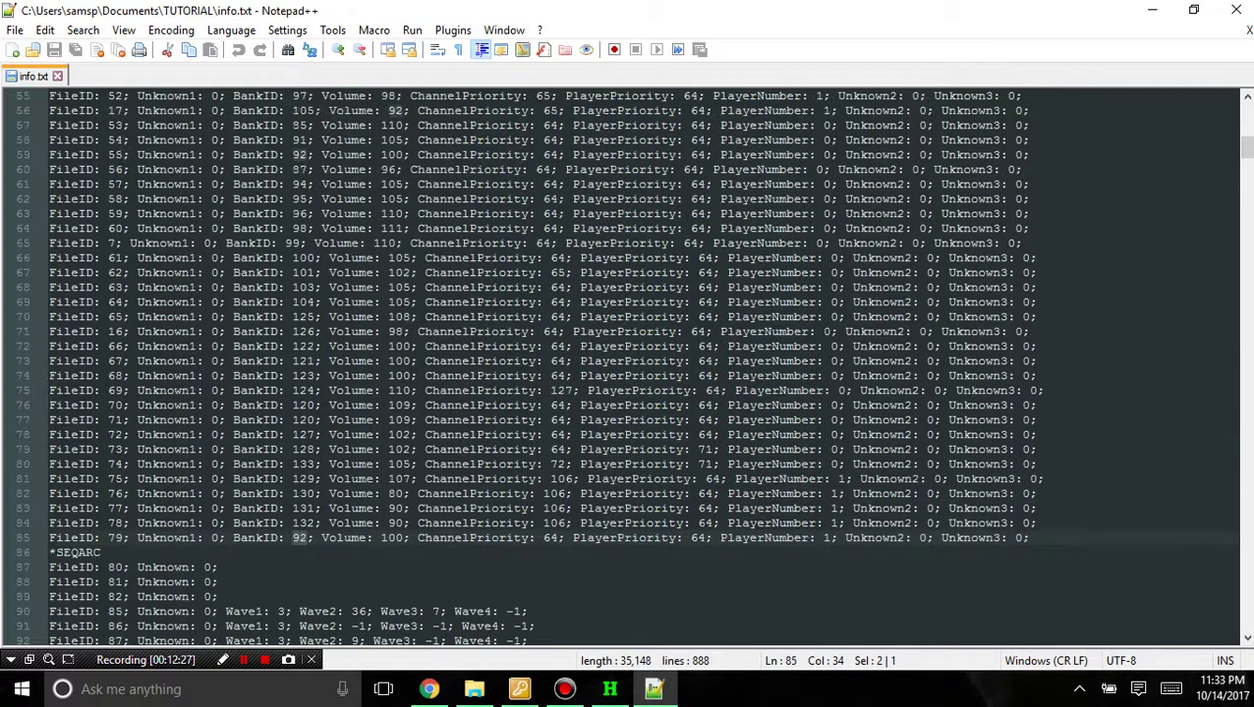
scroll(629, 363, up, 9)
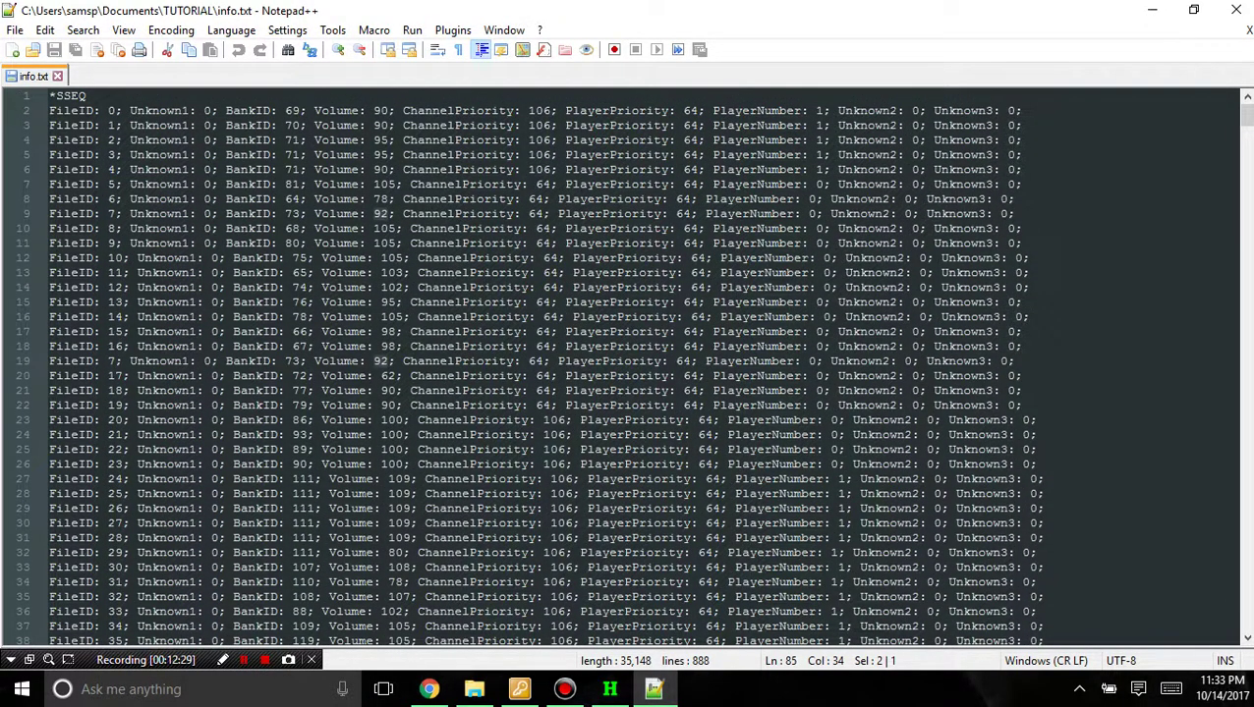
click(473, 688)
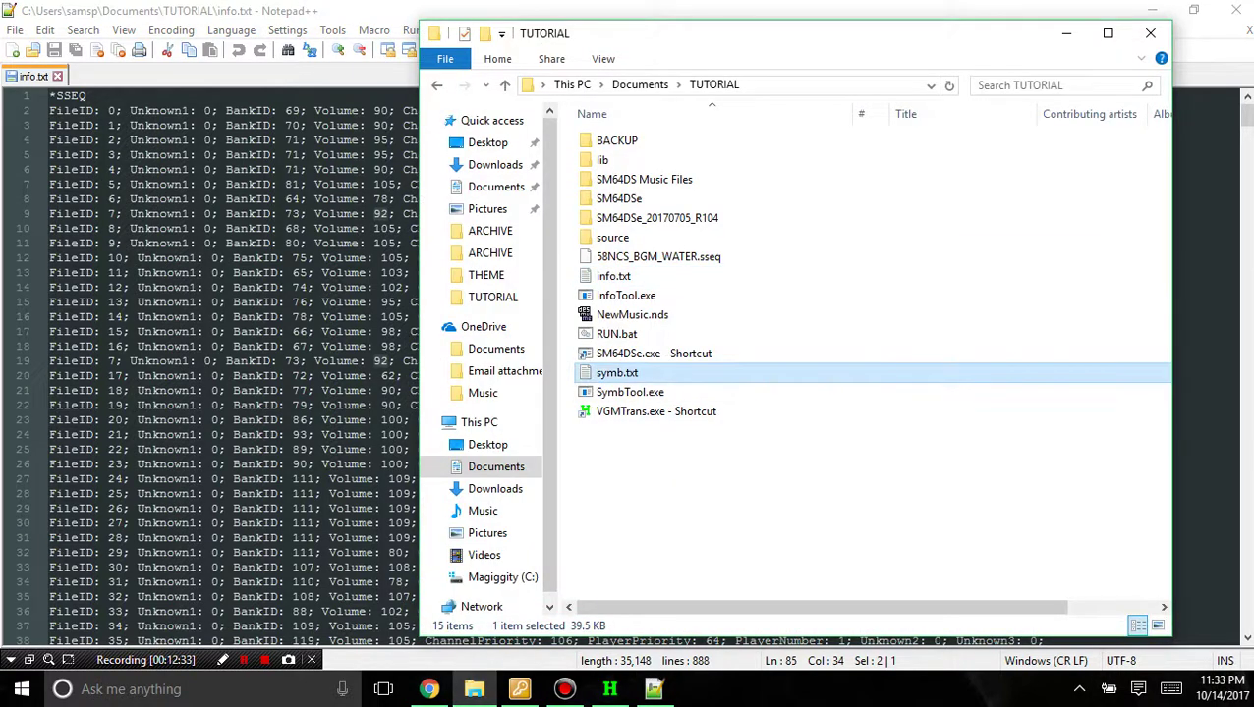
right_click(618, 372)
click(480, 318)
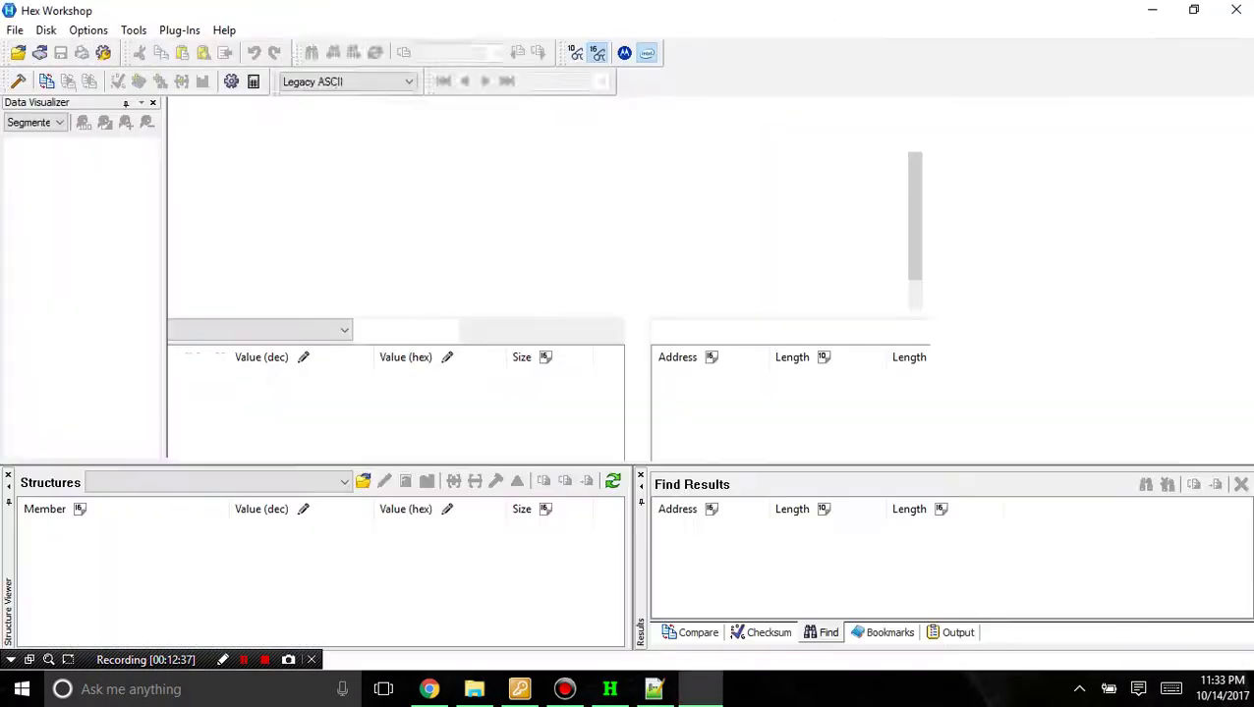
click(1235, 8)
Open symb.txt in Notepad++, review the SSEQ names through NCS_BGM_HYDROFIRE, and return to info.txt.
right_click(654, 373)
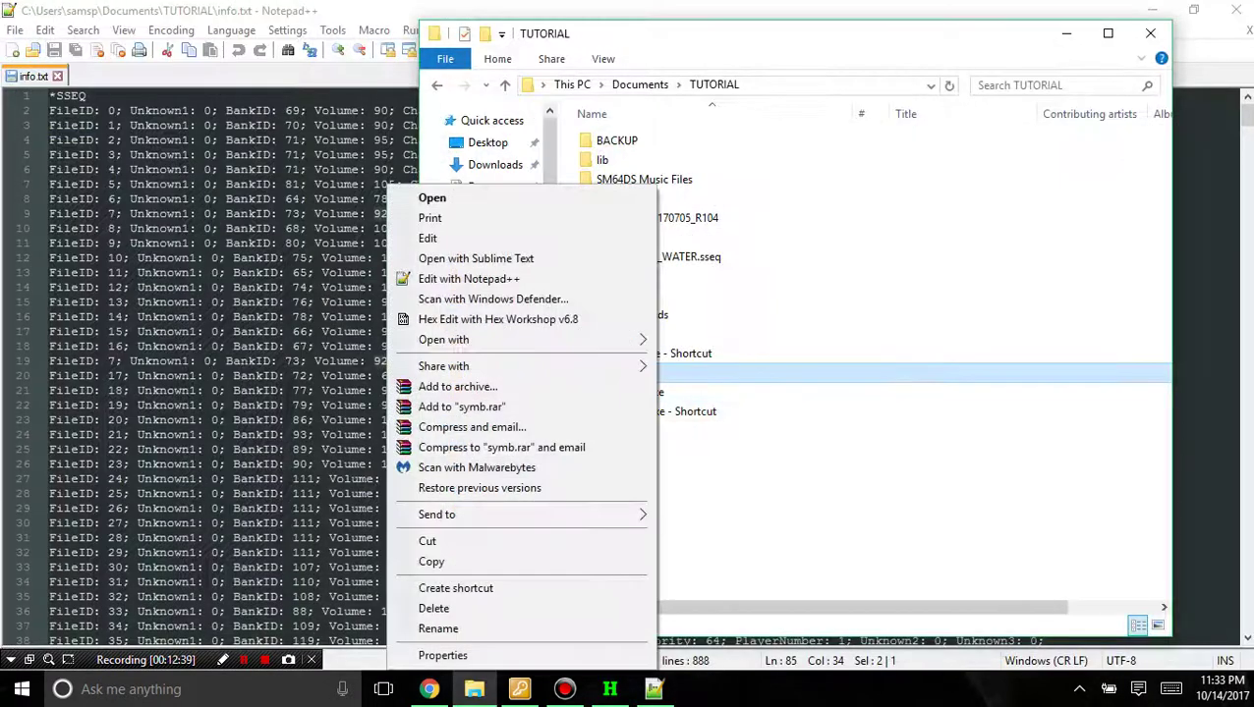
click(462, 278)
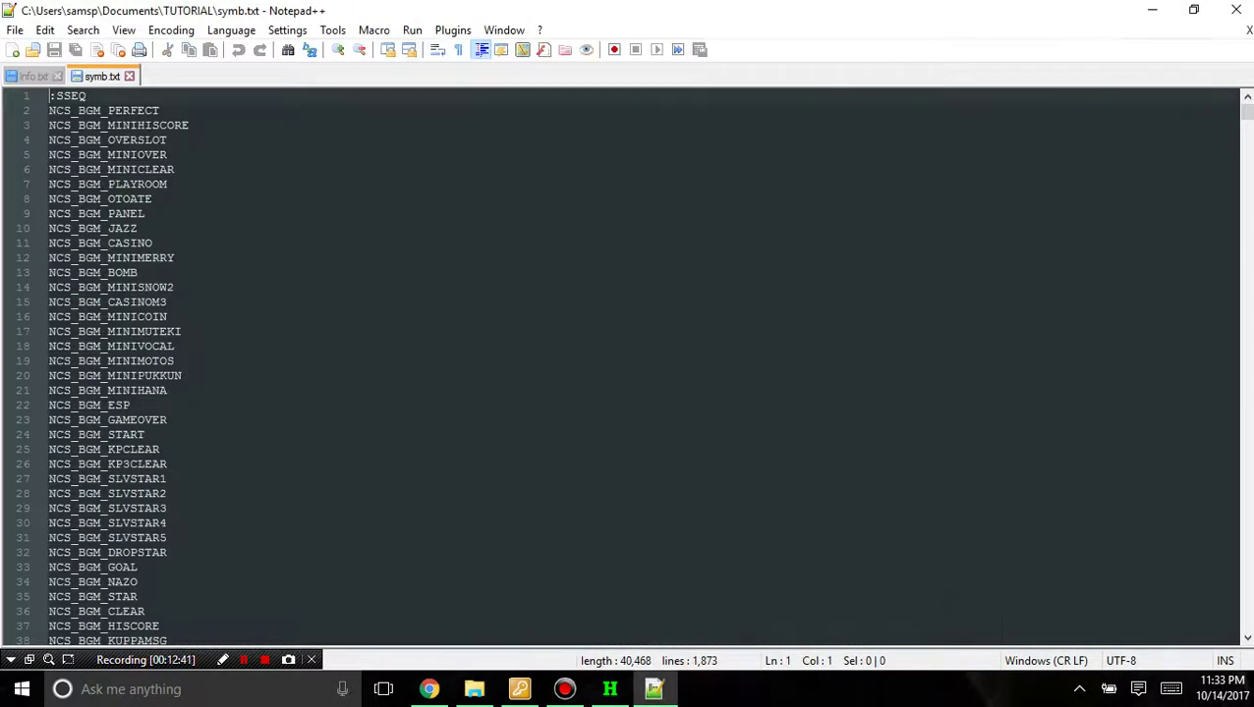
scroll(629, 363, down, 16)
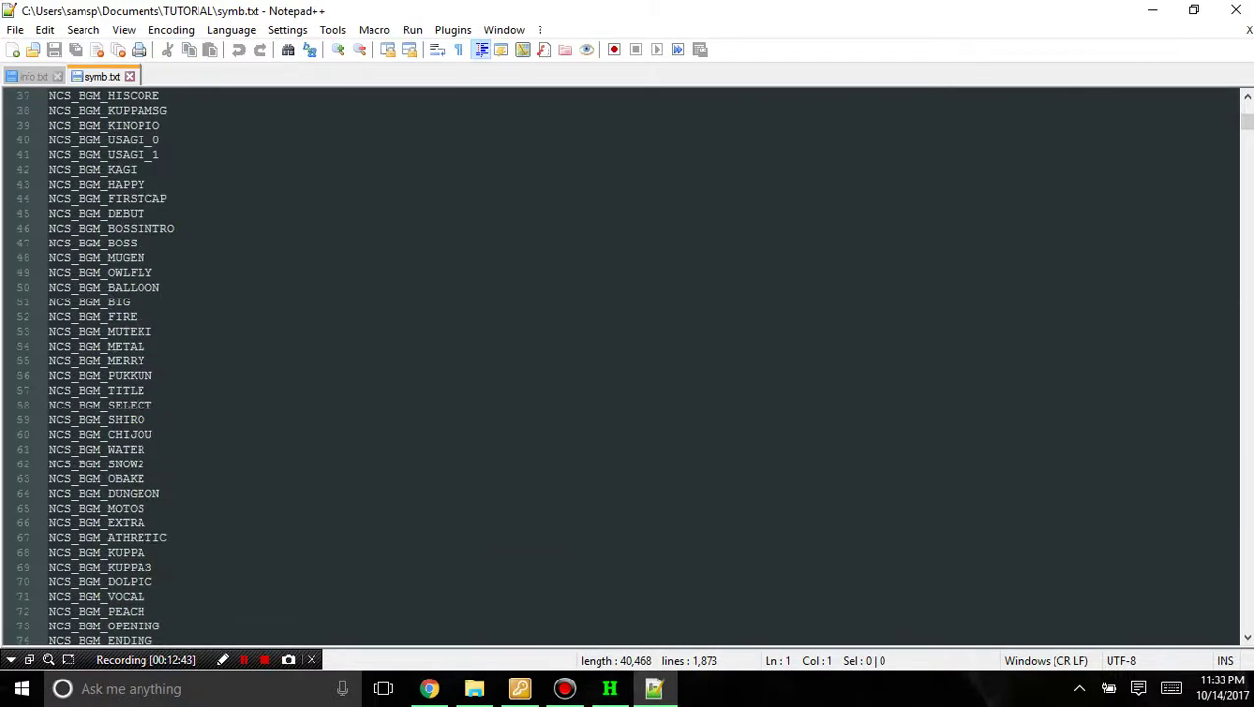
scroll(629, 363, down, 1)
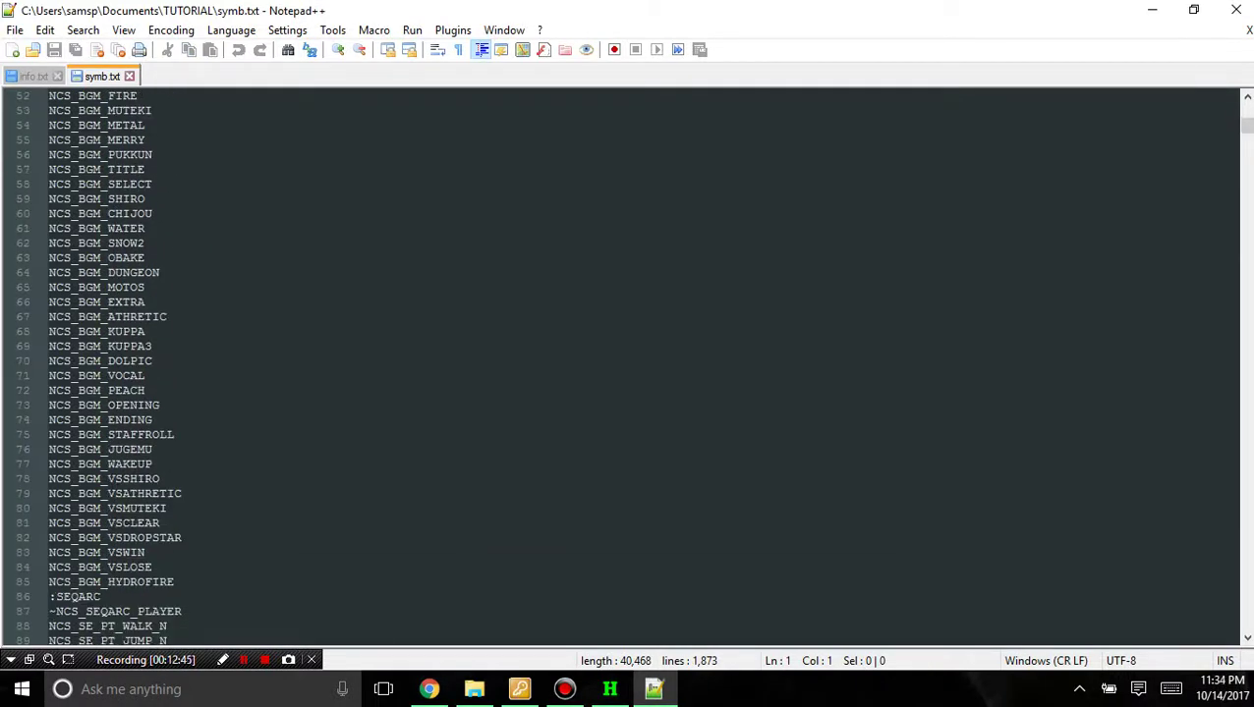
scroll(629, 364, up, 5)
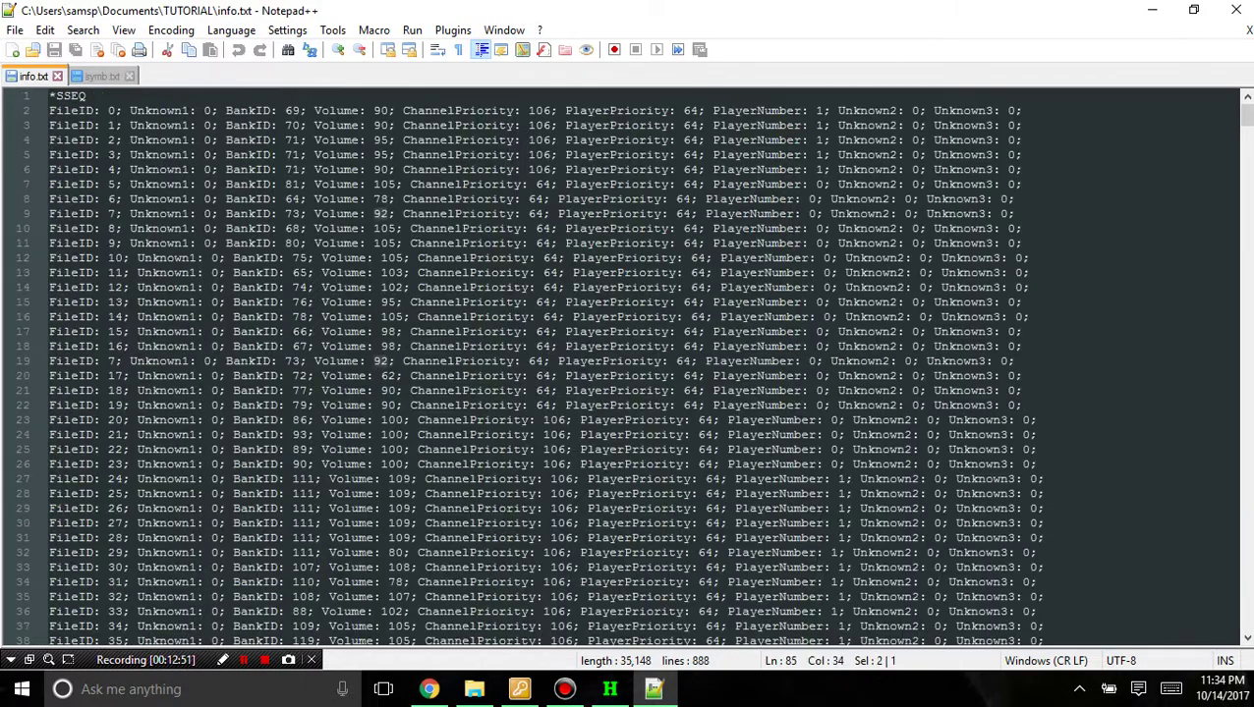
Copy the settings from BankID through PlayerNumber of the FileID 57 entry in info.txt.
scroll(628, 364, down, 14)
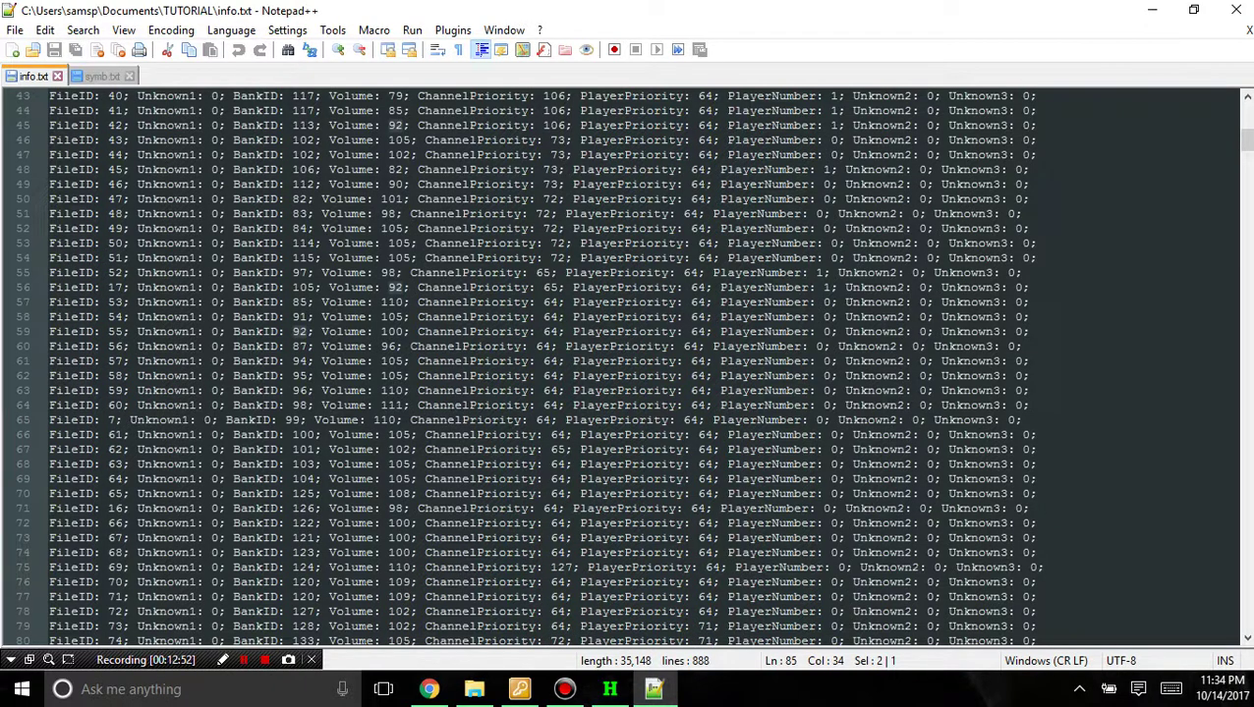
drag(233, 361, 836, 360)
key(ctrl+c)
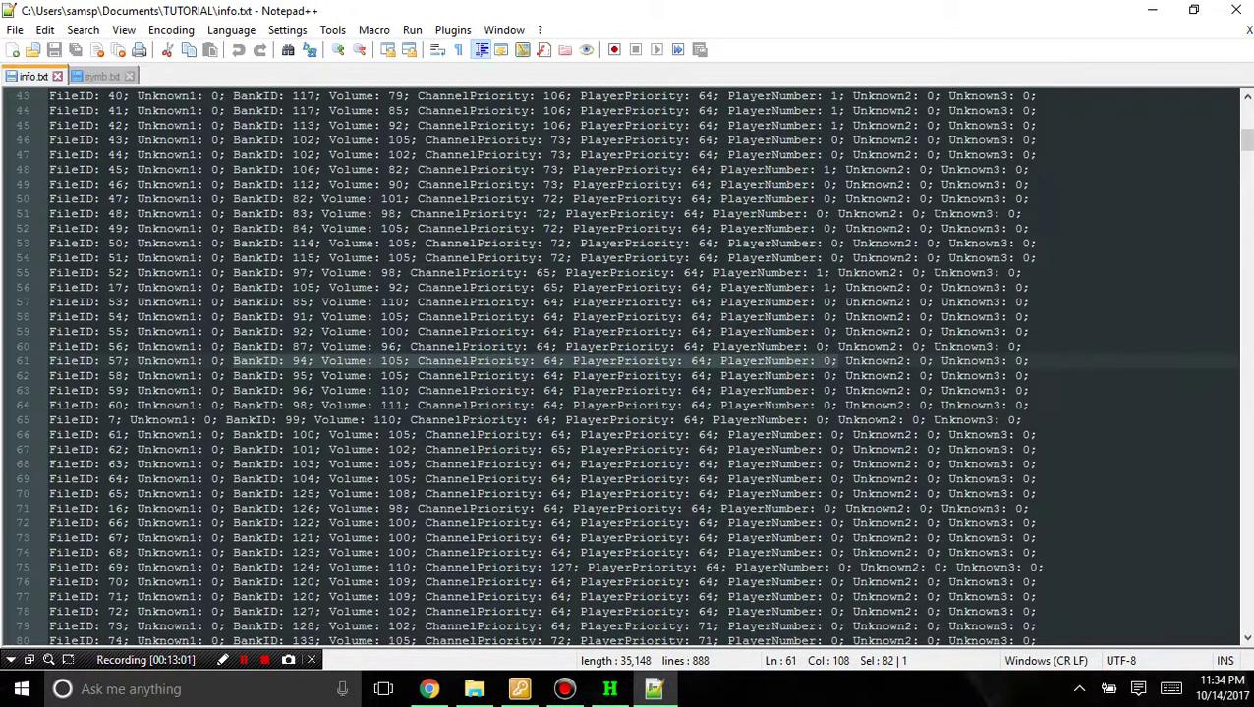
scroll(629, 363, down, 9)
drag(1030, 317, 232, 317)
key(ctrl+v)
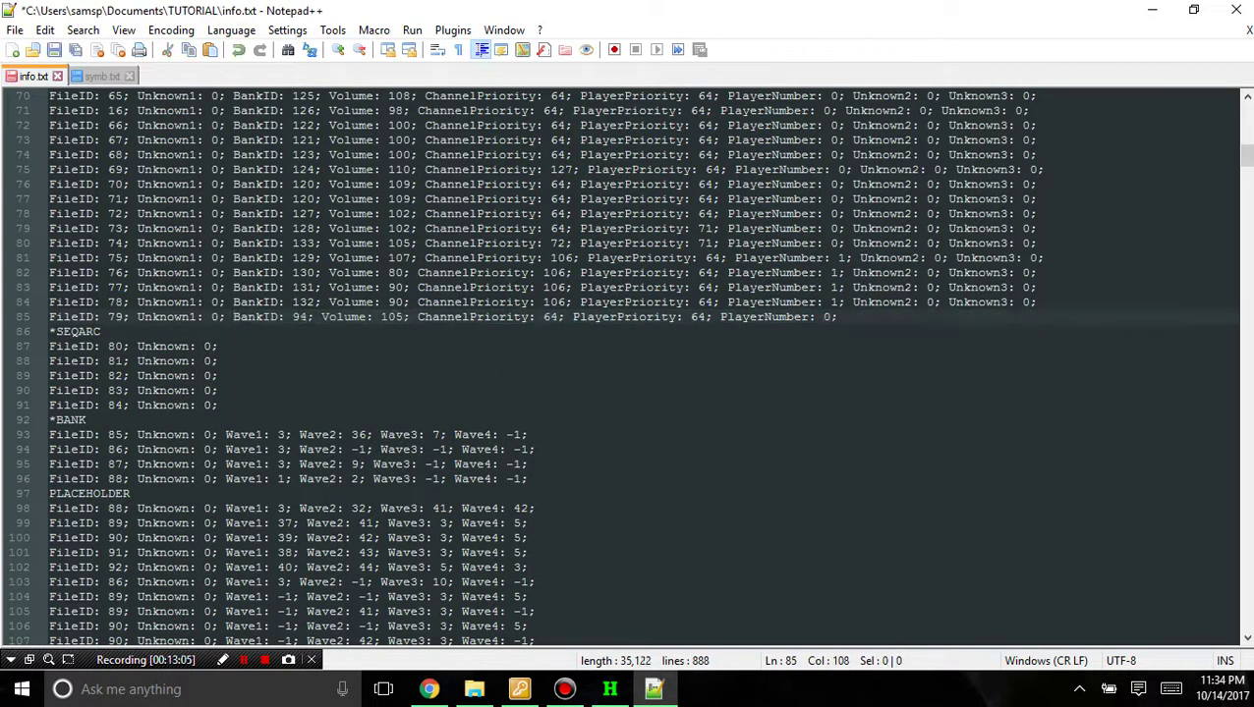
key(ctrl+z)
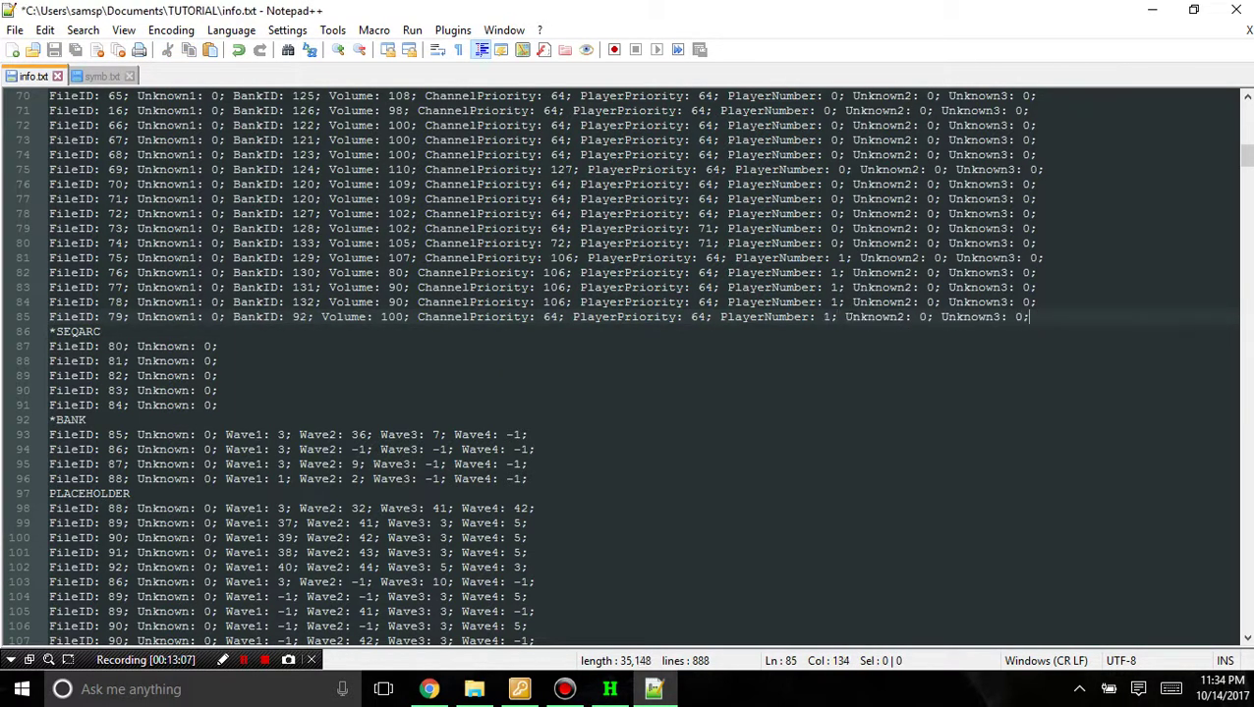
Replace the BankID through PlayerNumber settings of the FileID 79 entry with the copied ones, save info.txt, and minimize the editor.
drag(838, 316, 232, 316)
key(ctrl+v)
key(ctrl+s)
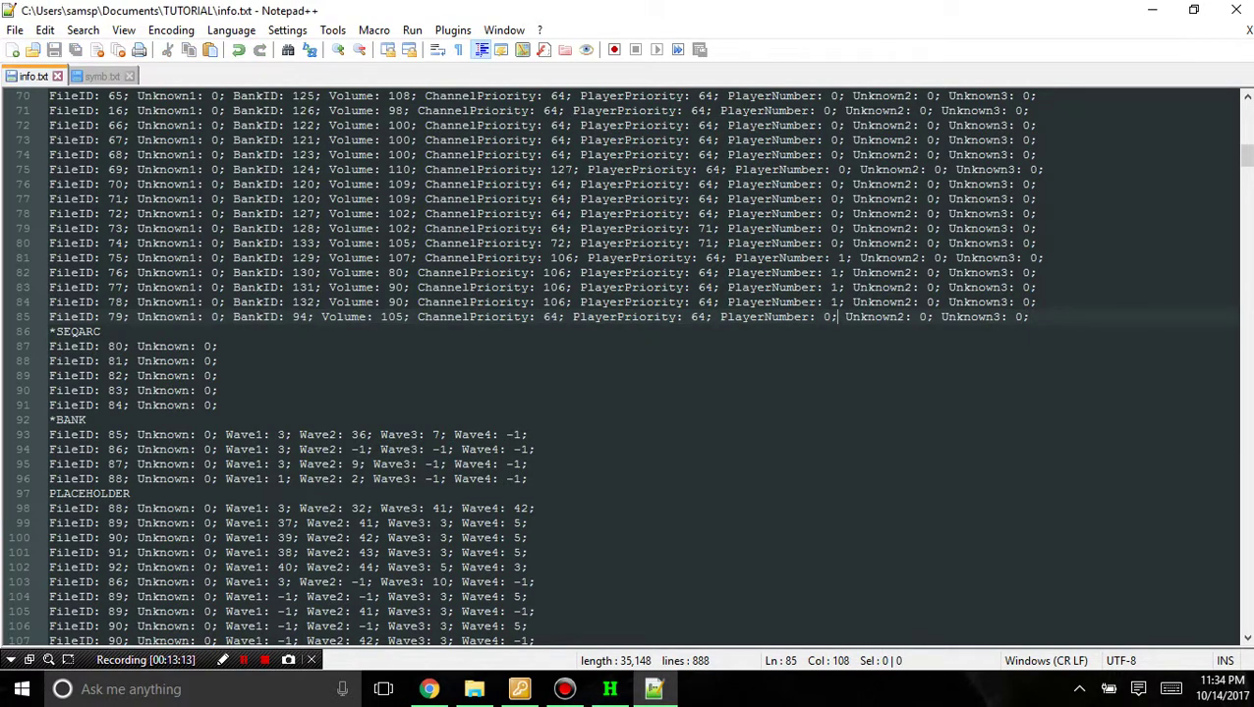
click(1152, 10)
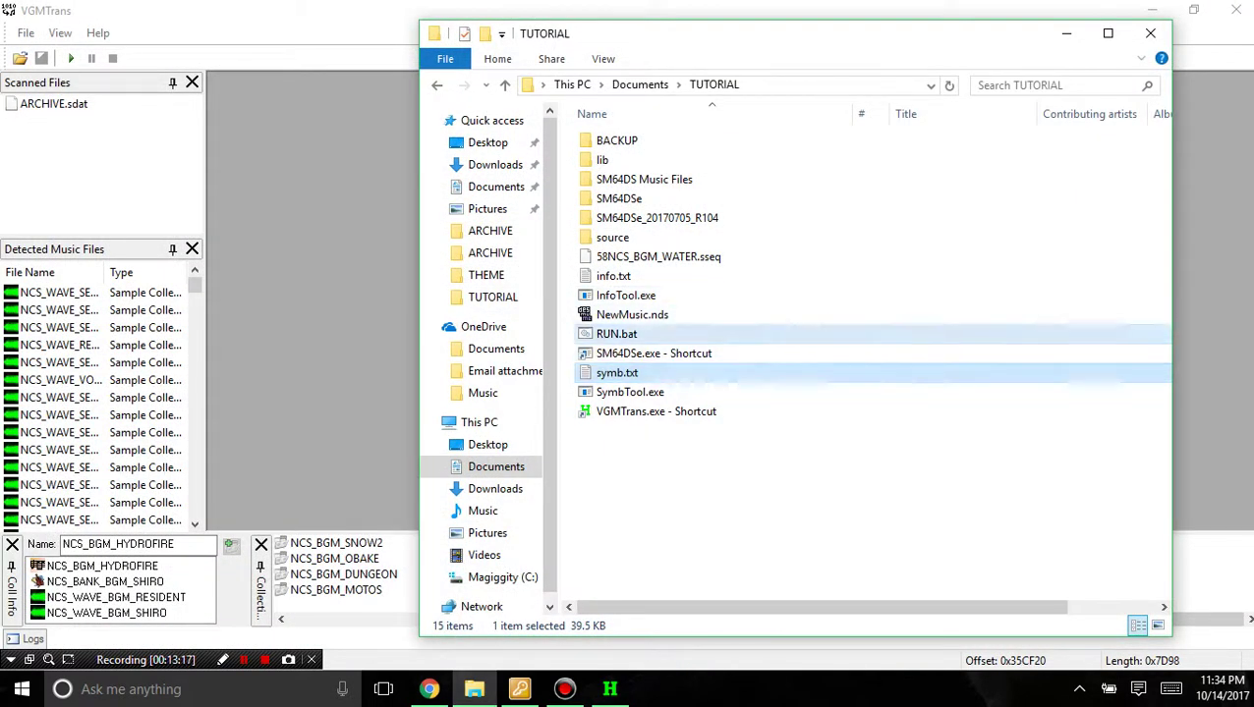
Run RUN.bat and move the generated info.bin into the ARCHIVE folder in SM64DS Music Files, replacing the existing file.
double_click(616, 334)
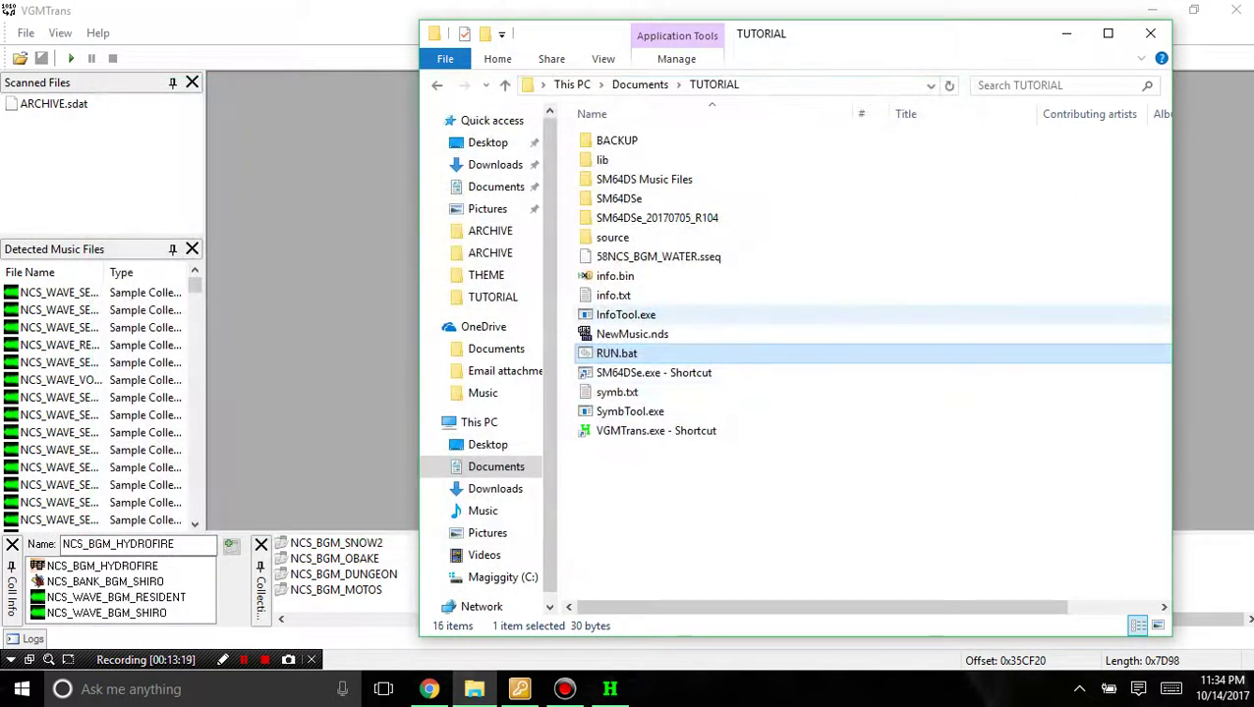
click(615, 276)
double_click(643, 179)
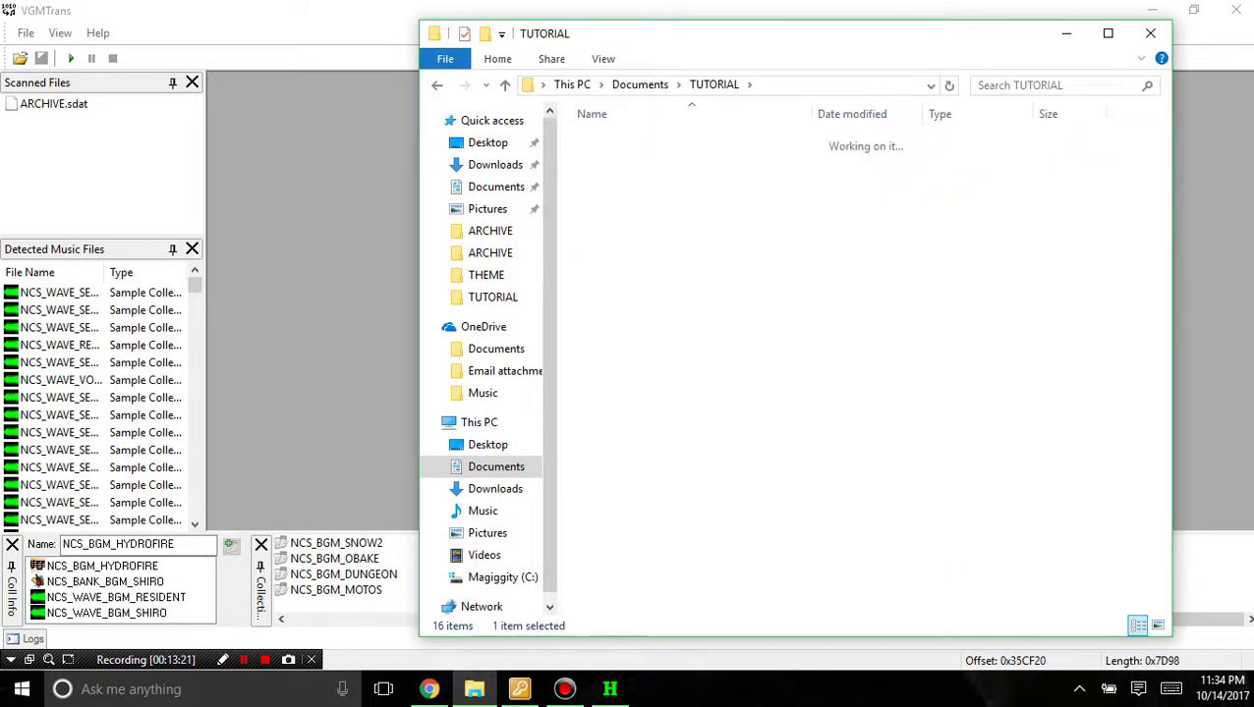
double_click(629, 140)
key(ctrl+v)
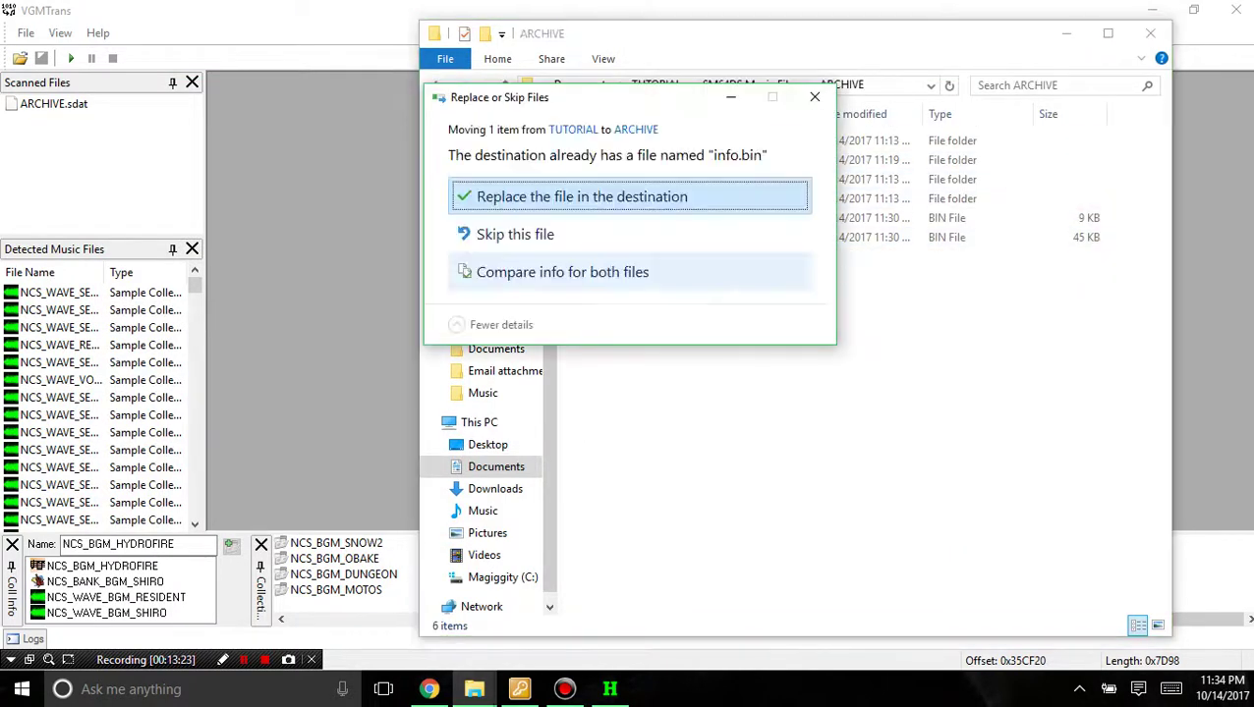
click(629, 196)
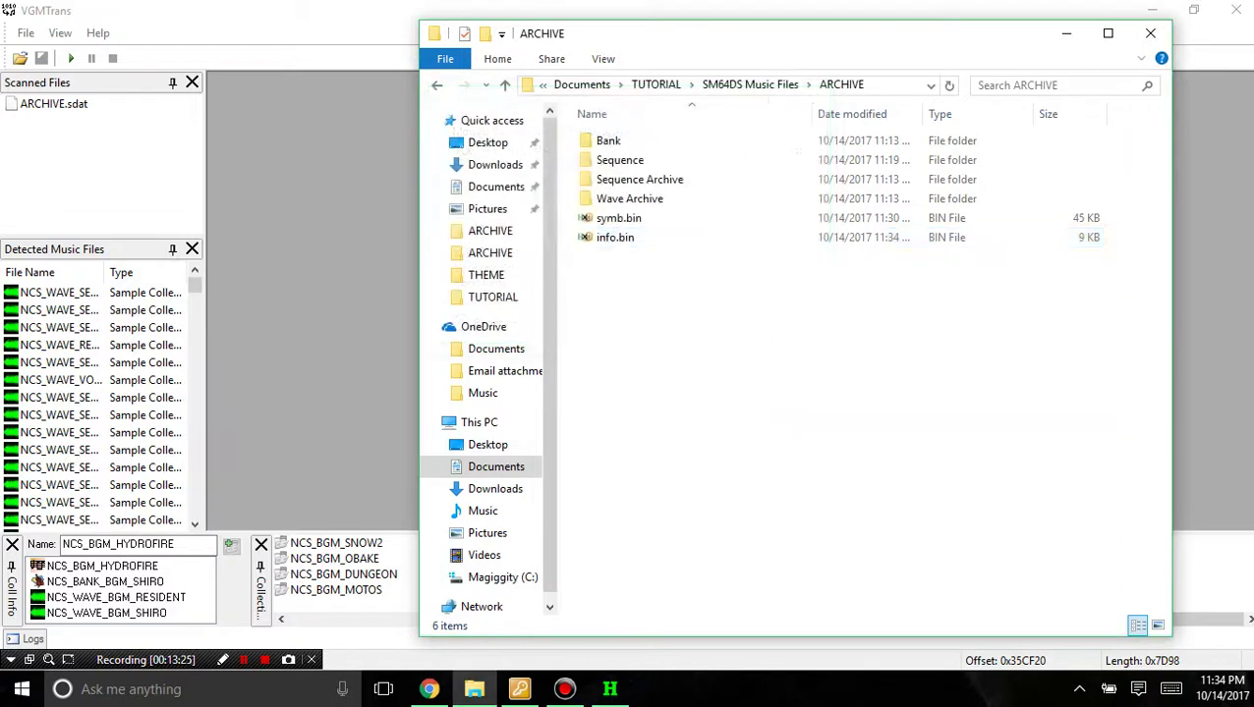
Copy the ARCHIVE folder's path and launch editor.exe from the SM64DS Music Files folder.
click(889, 85)
key(Escape)
key(alt+Up)
key(Down)
key(Down)
key(Return)
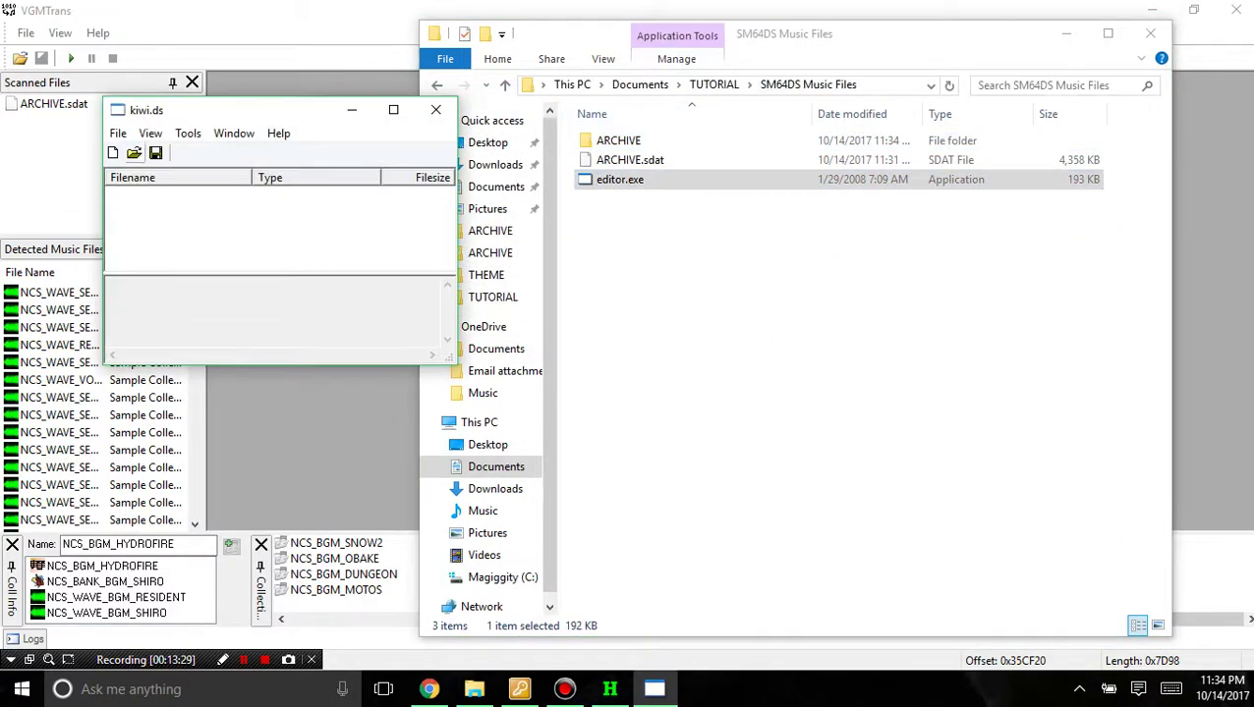
Close VGMTrans, build a new SDAT file in kiwi.ds with the ARCHIVE folder as source, and close kiwi.ds.
click(1235, 10)
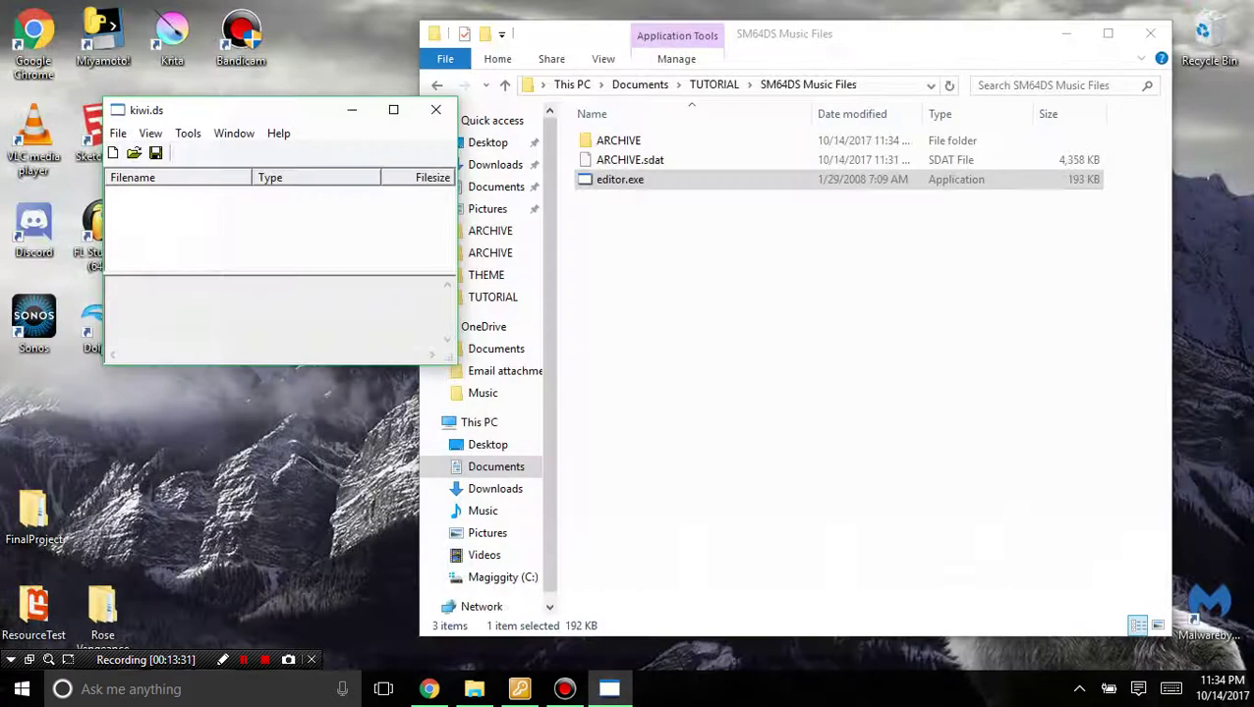
key(alt+t)
key(Return)
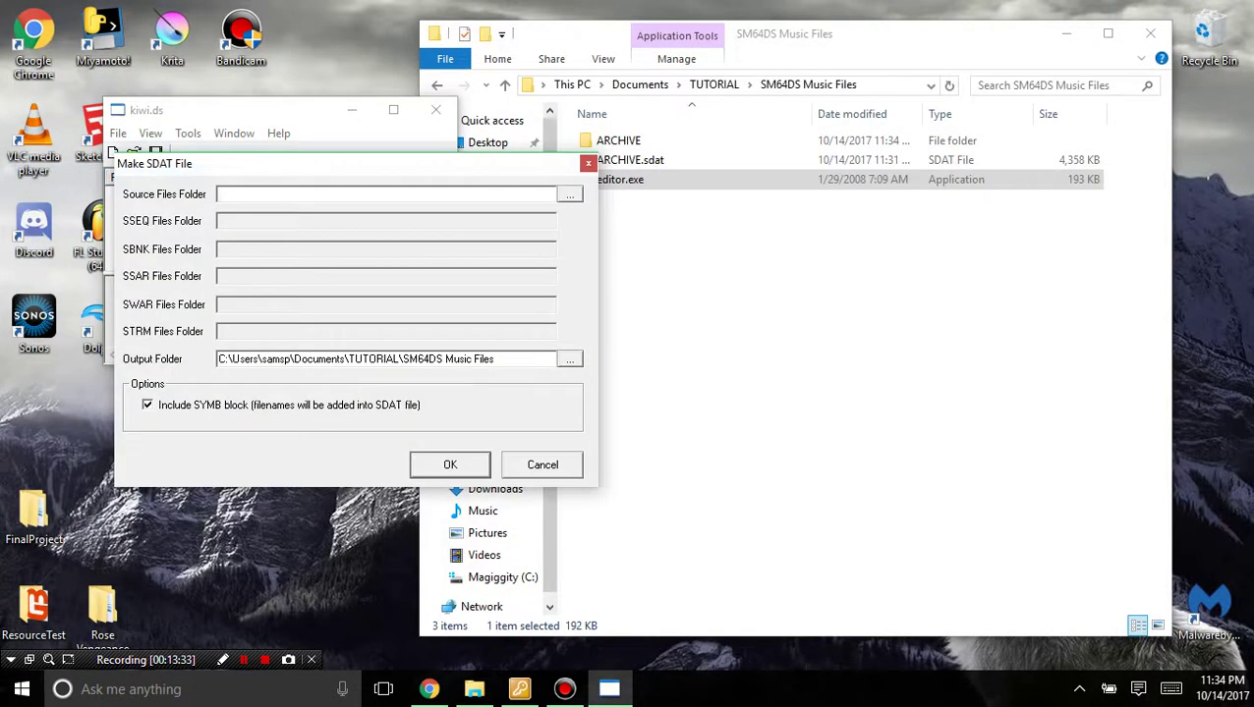
text(C:\Users\samsp\Documents\TUTORIAL\SM64DS Music Files\ARCHIVE)
key(Return)
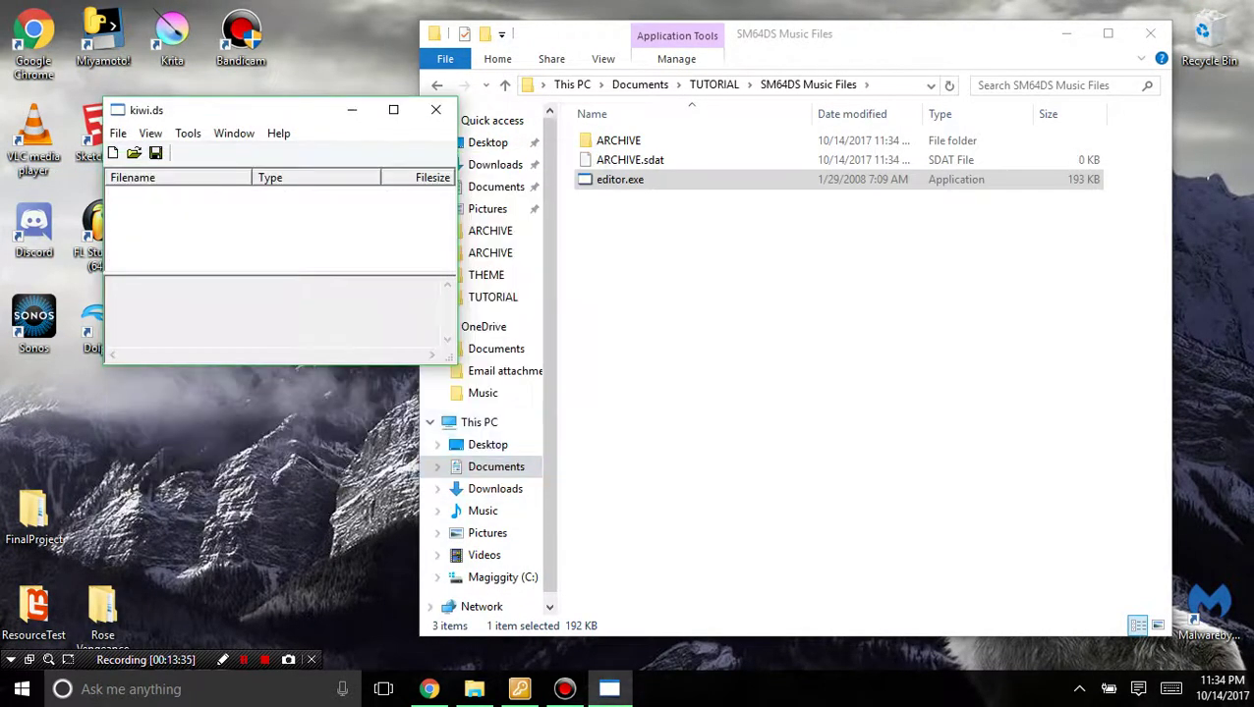
click(436, 110)
Launch VGMTrans from the TUTORIAL folder and open the rebuilt ARCHIVE.sdat.
click(714, 84)
click(655, 411)
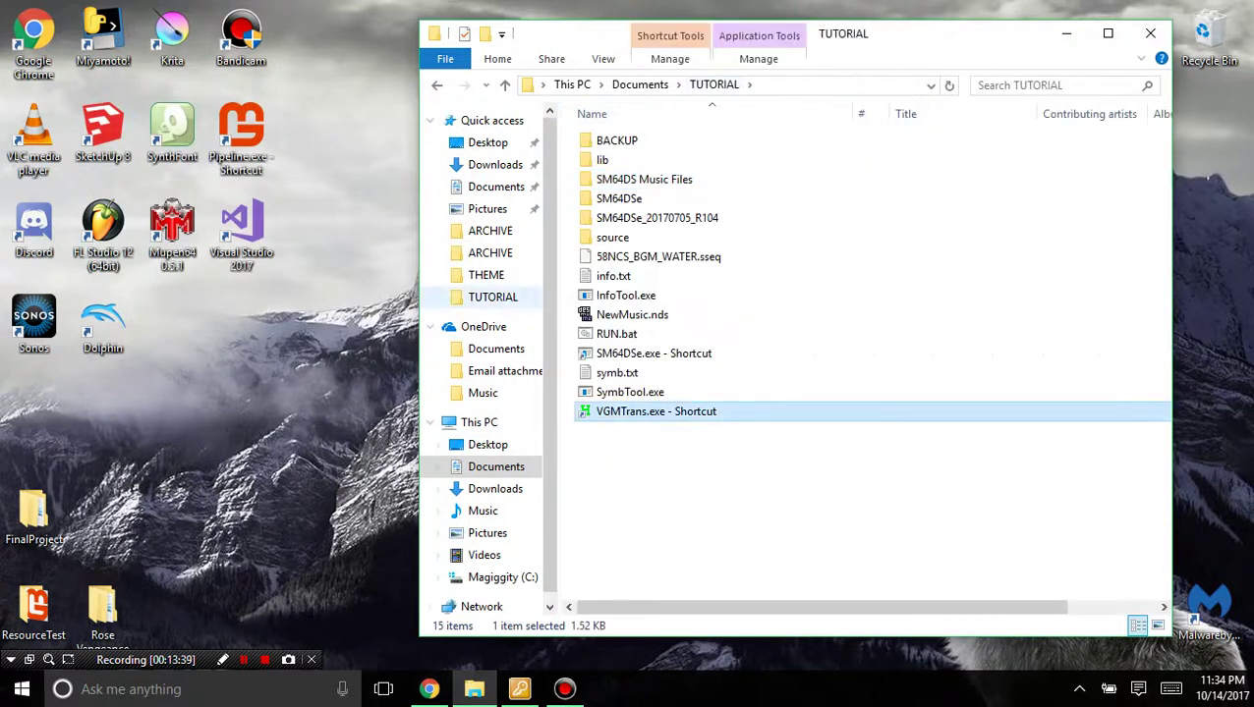
key(Return)
click(152, 159)
click(186, 182)
click(273, 276)
double_click(283, 258)
Play the NCS_BGM_HYDROFIRE collection to check how it sounds, and close VGMTrans.
drag(416, 544, 975, 544)
click(852, 515)
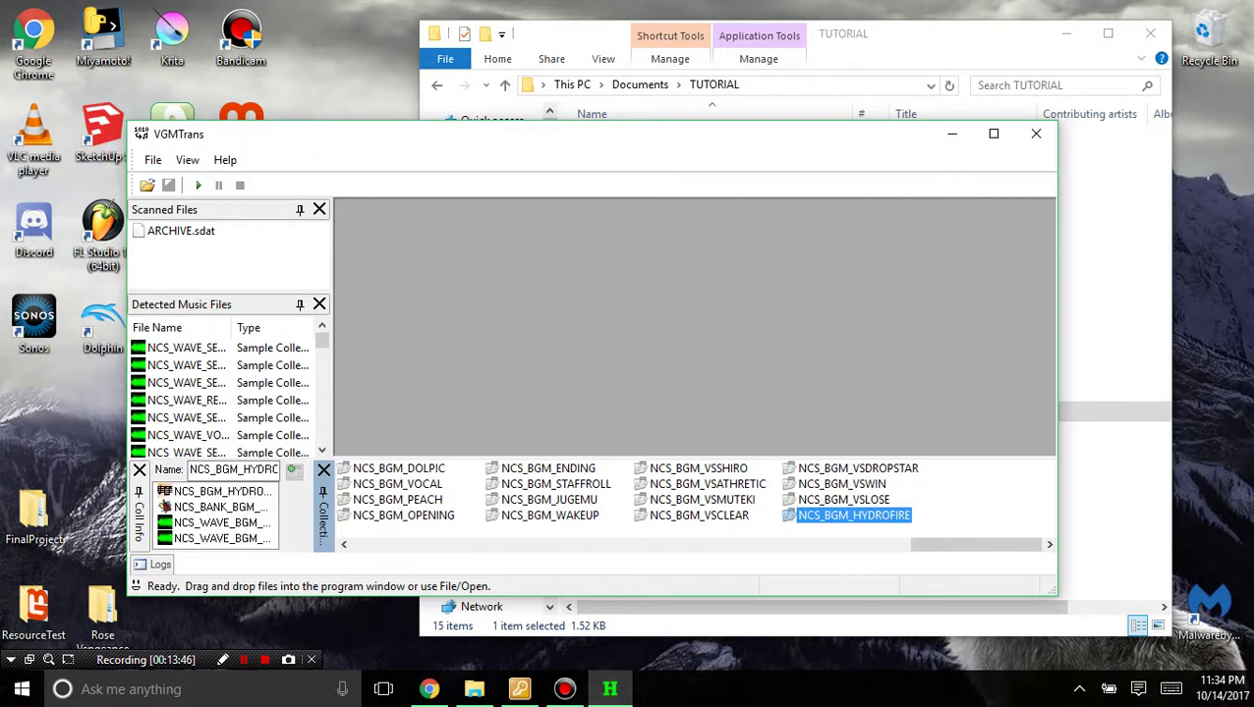
click(198, 184)
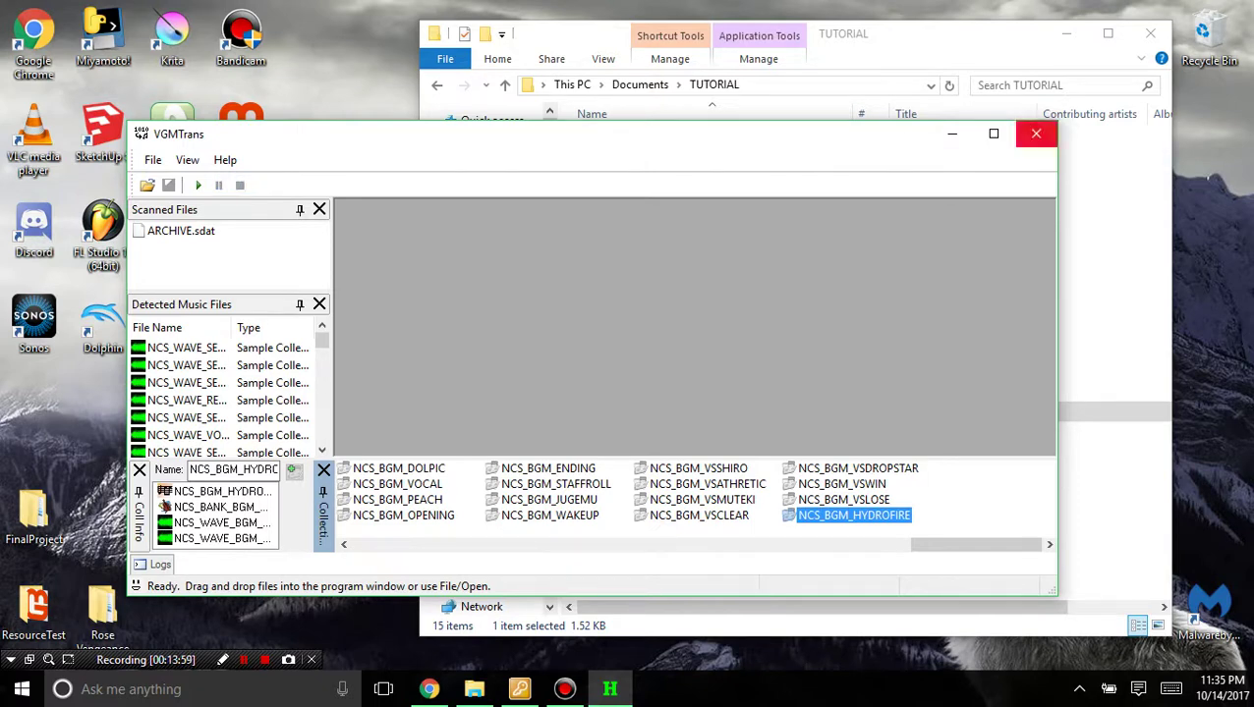
click(1036, 135)
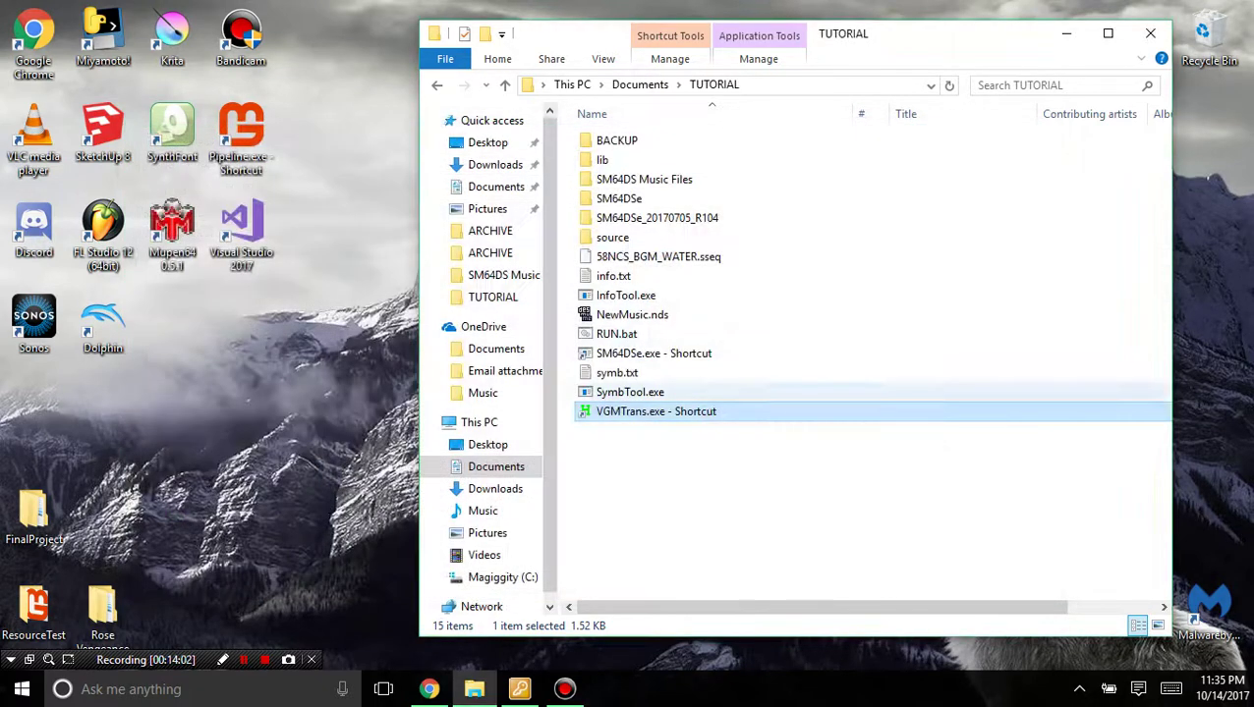
click(945, 446)
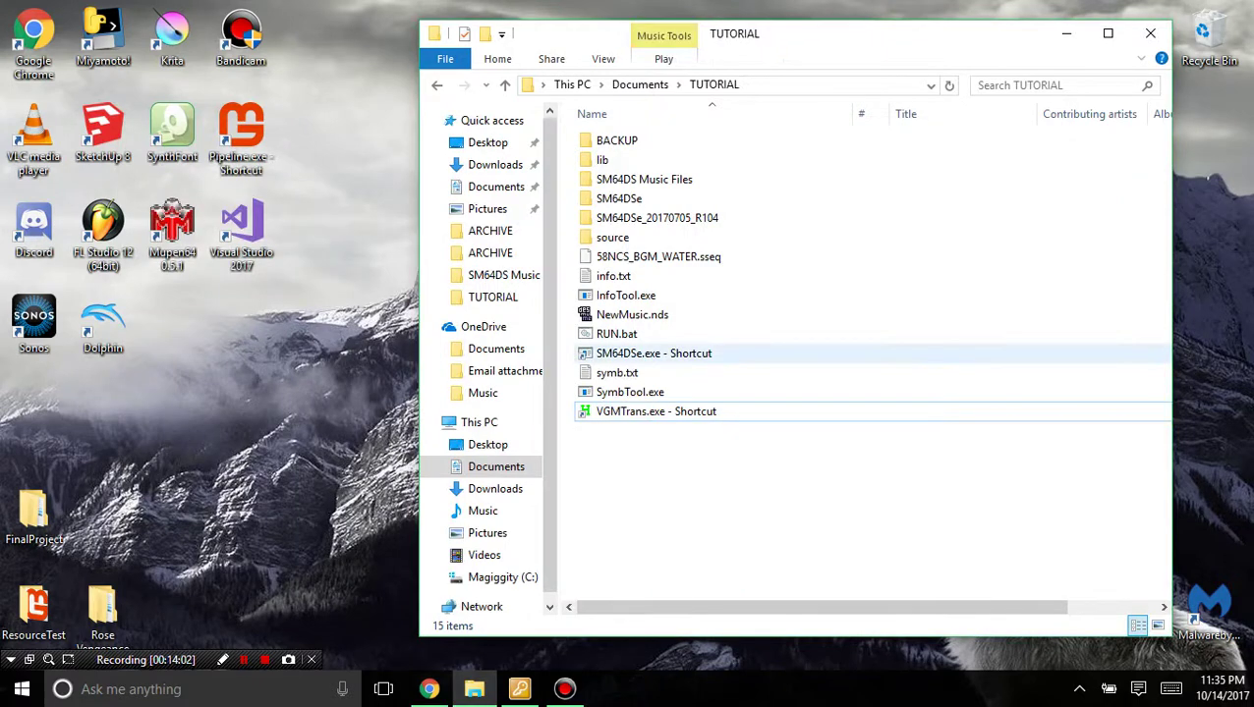
Launch SM64DSe from the TUTORIAL folder and open the NewMusic.nds ROM.
click(653, 352)
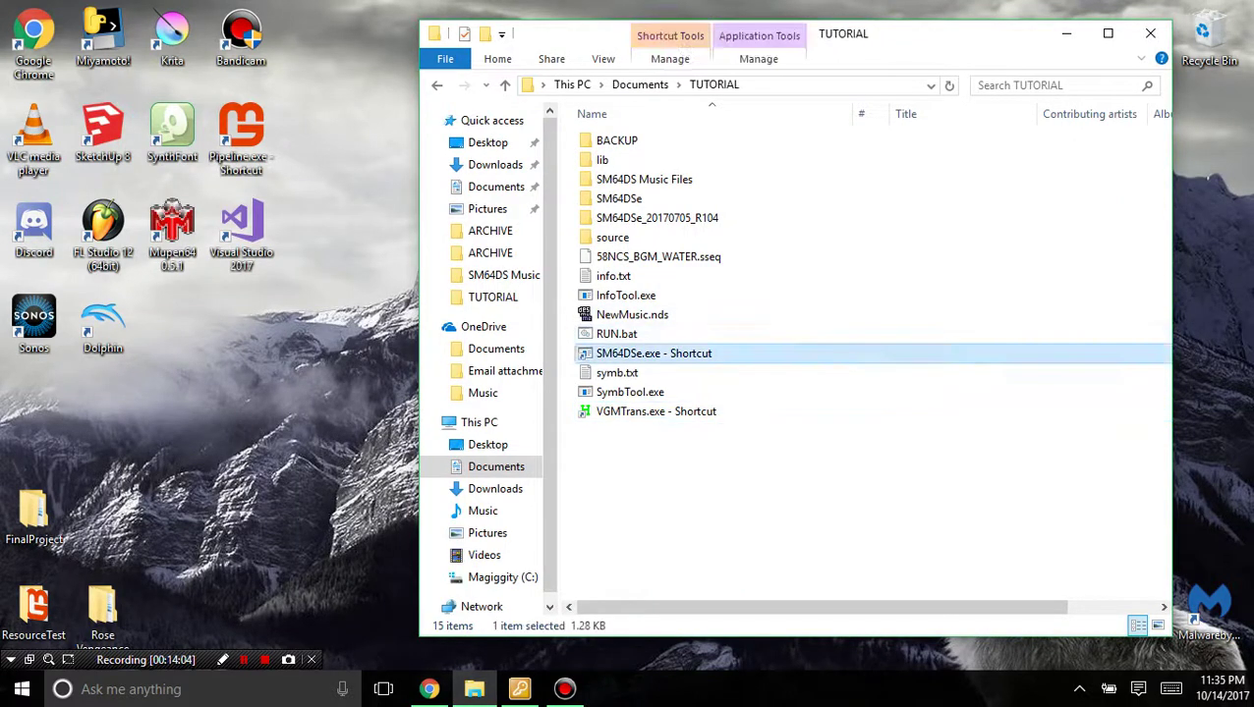
click(194, 183)
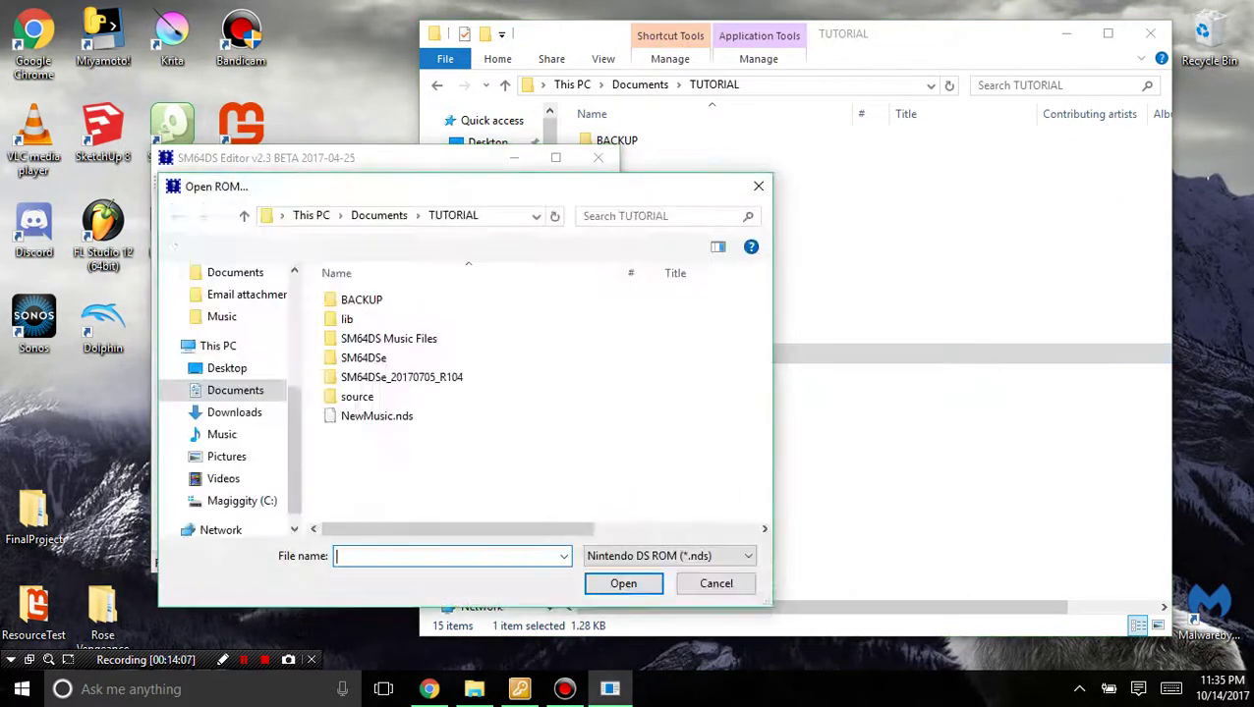
double_click(376, 416)
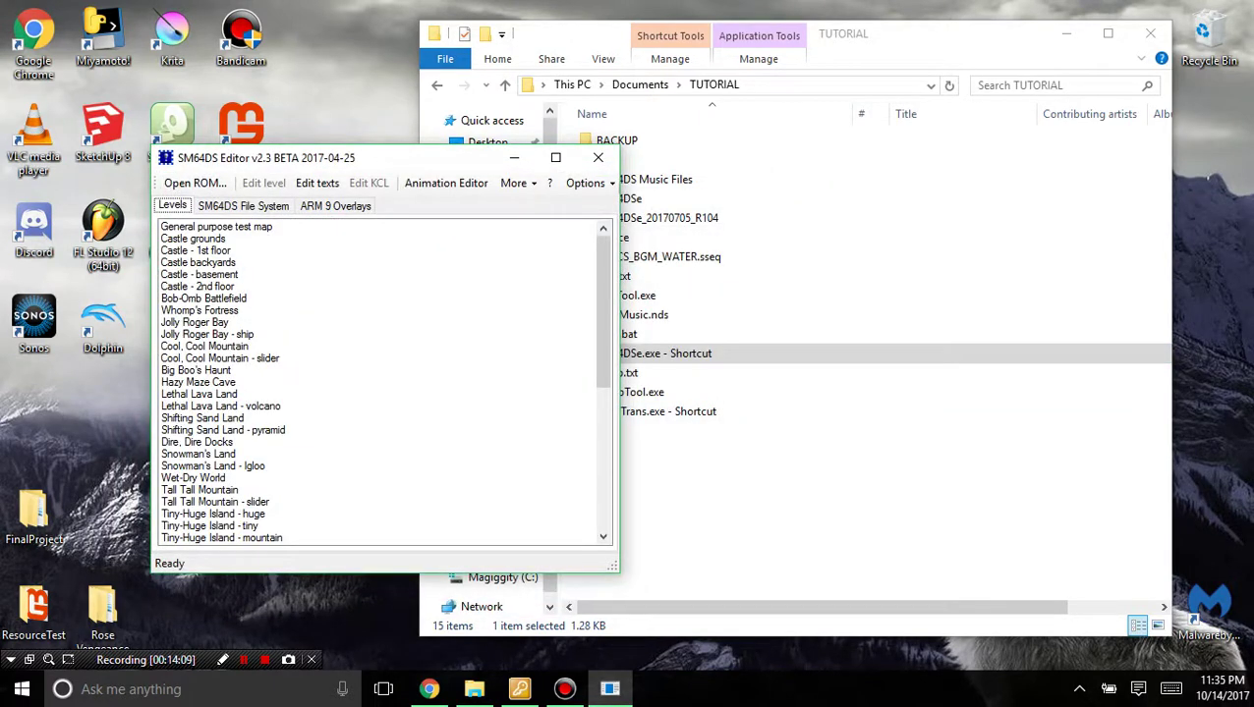
Replace sound_data.sdat in the ROM's data folder with ARCHIVE.sdat from the SM64DS Music Files folder.
click(243, 205)
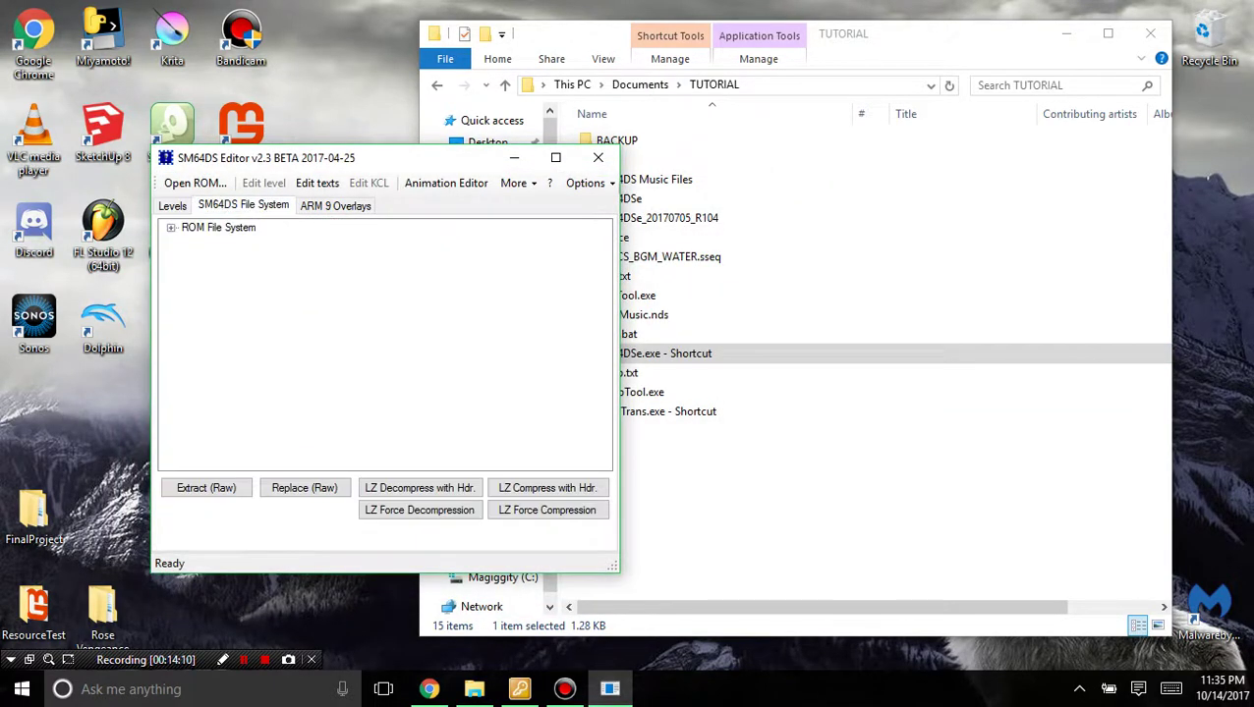
click(171, 227)
click(187, 272)
click(252, 286)
click(303, 488)
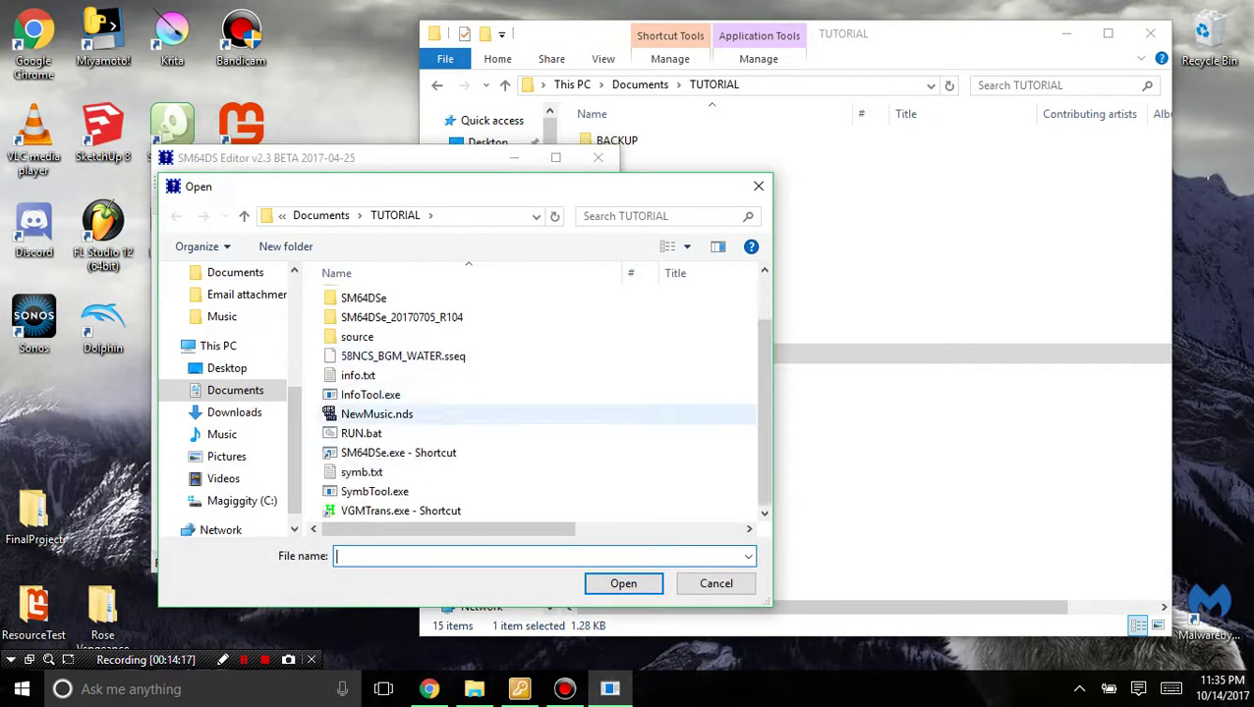
click(346, 319)
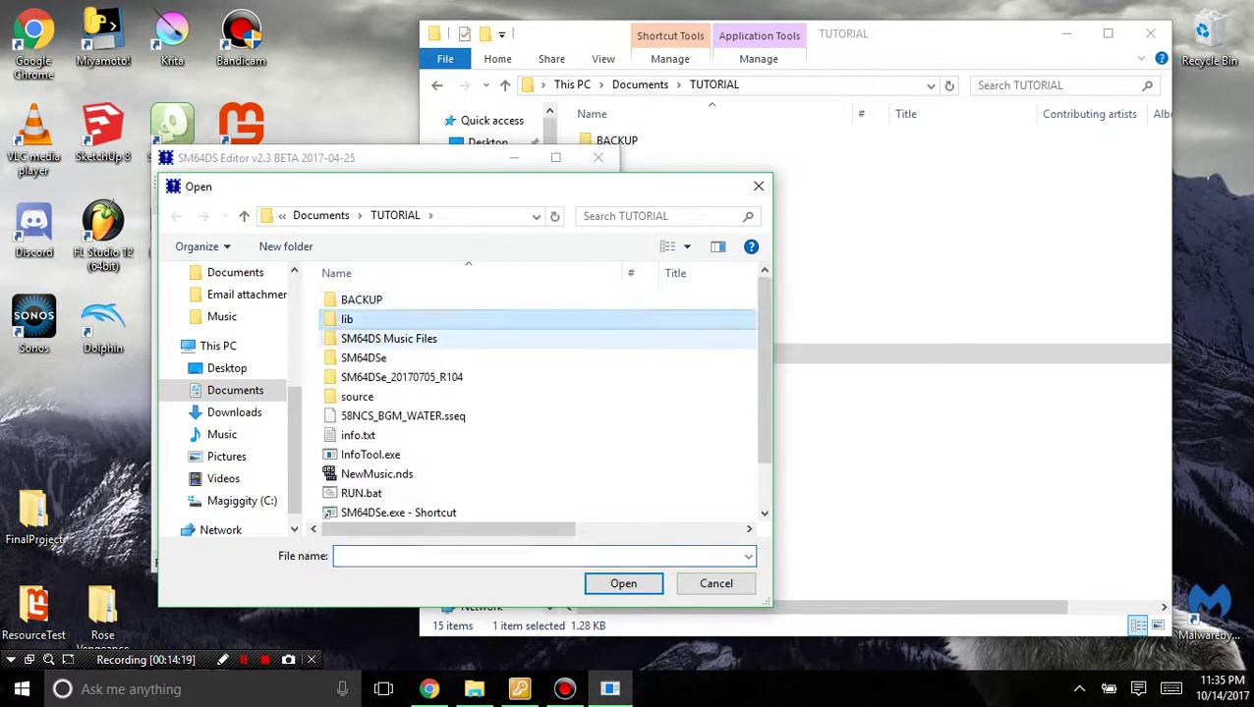
double_click(388, 338)
click(374, 319)
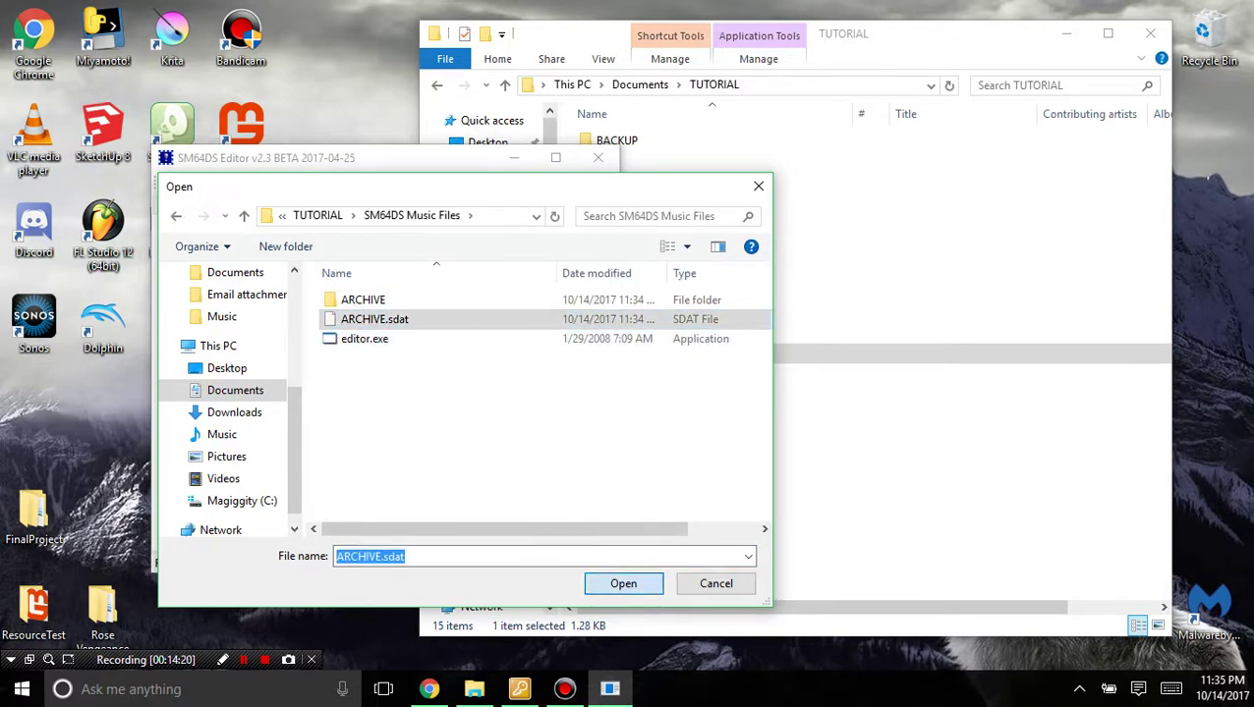
click(623, 584)
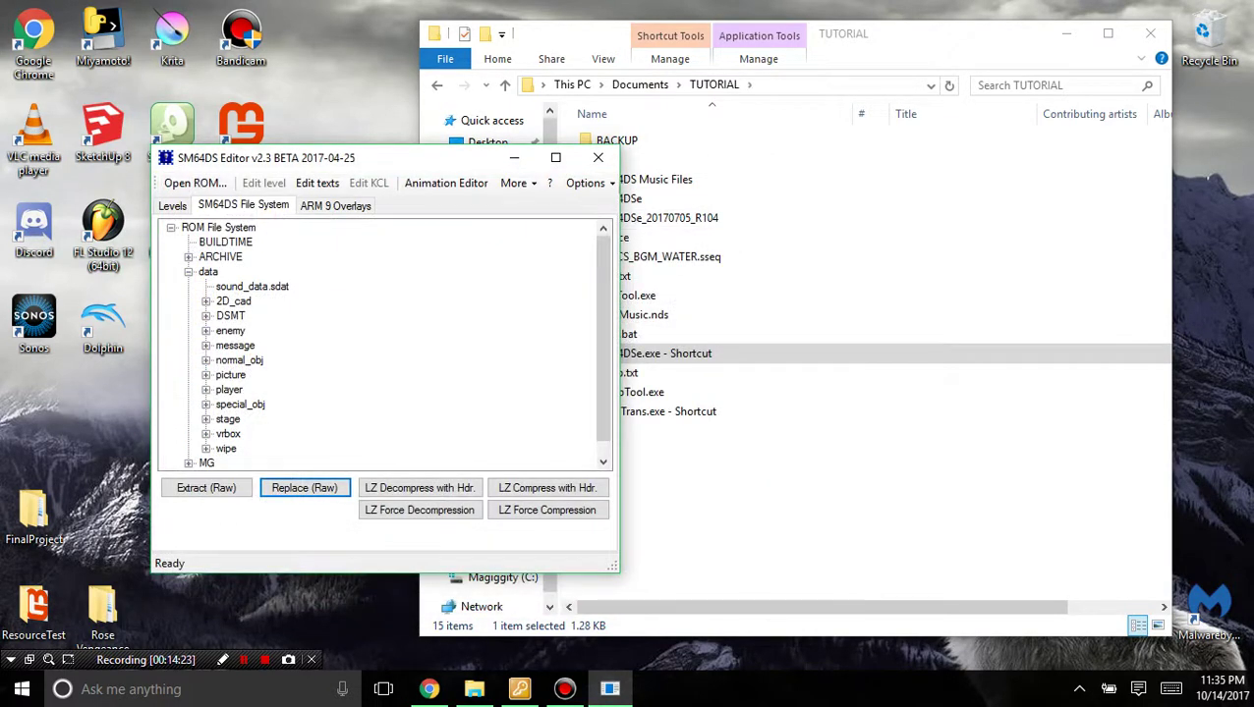
Open the Lethal Lava Land level for editing from the level list.
click(172, 205)
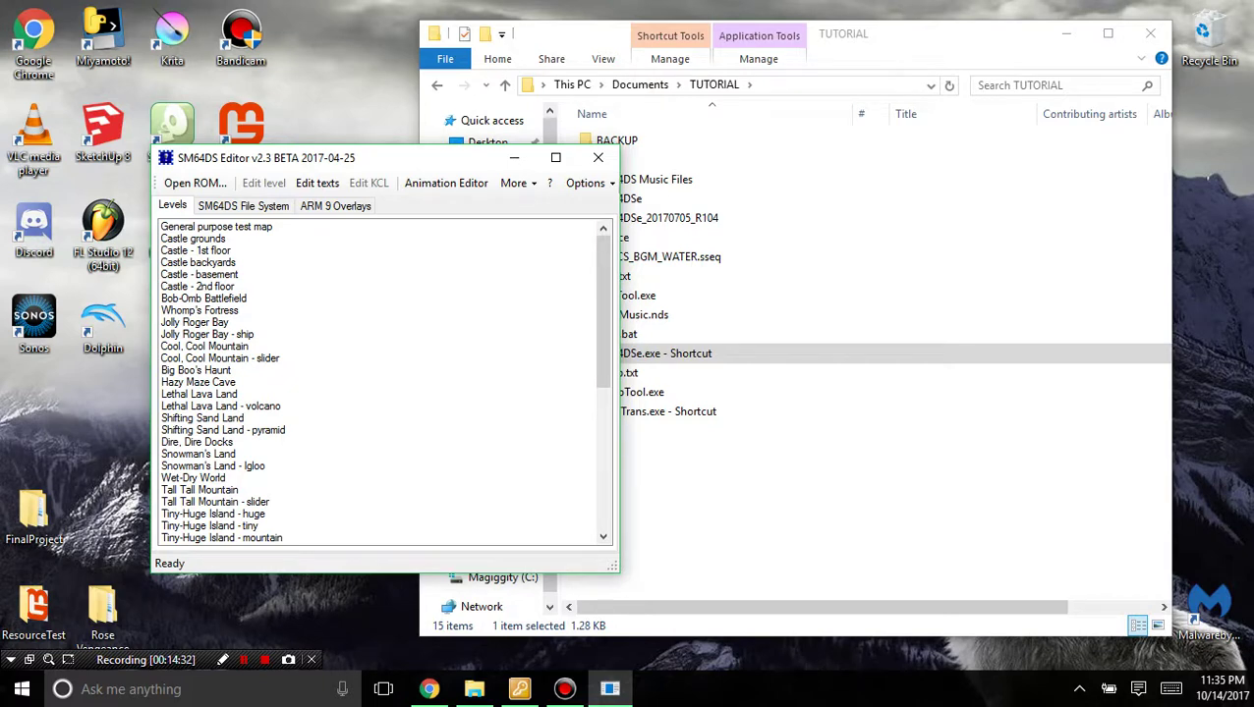
scroll(381, 381, down, 3)
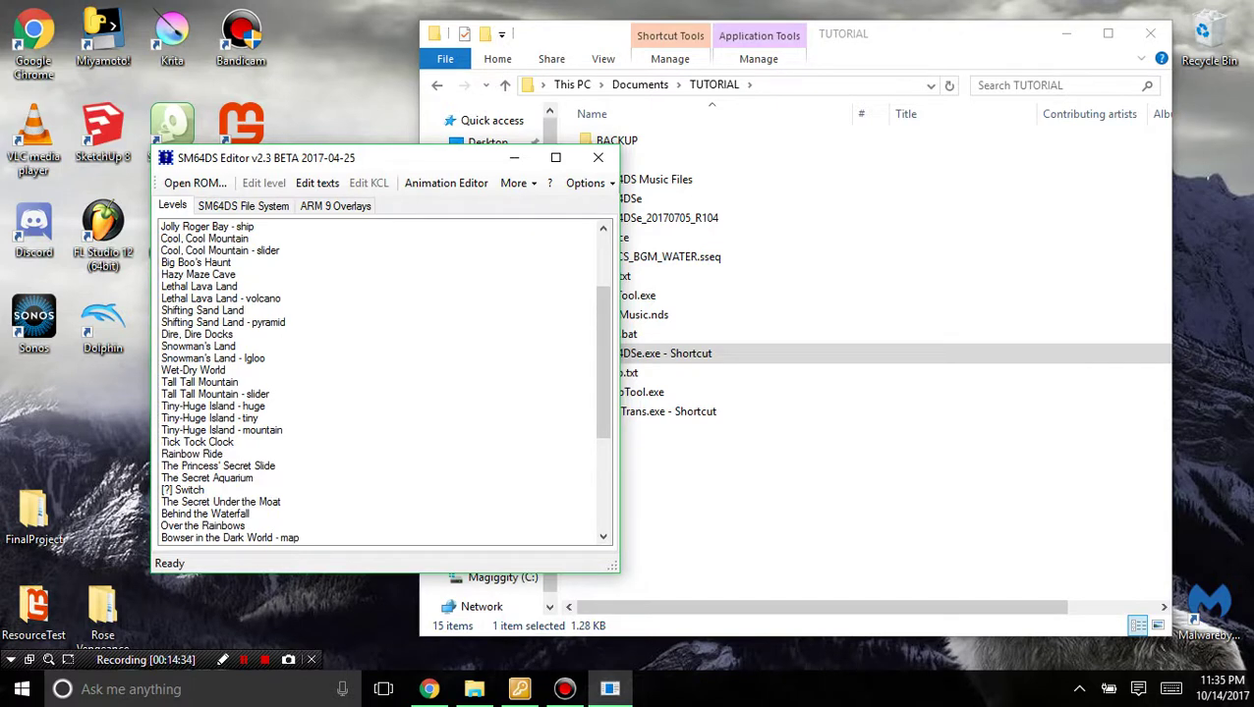
click(220, 298)
click(202, 309)
click(199, 286)
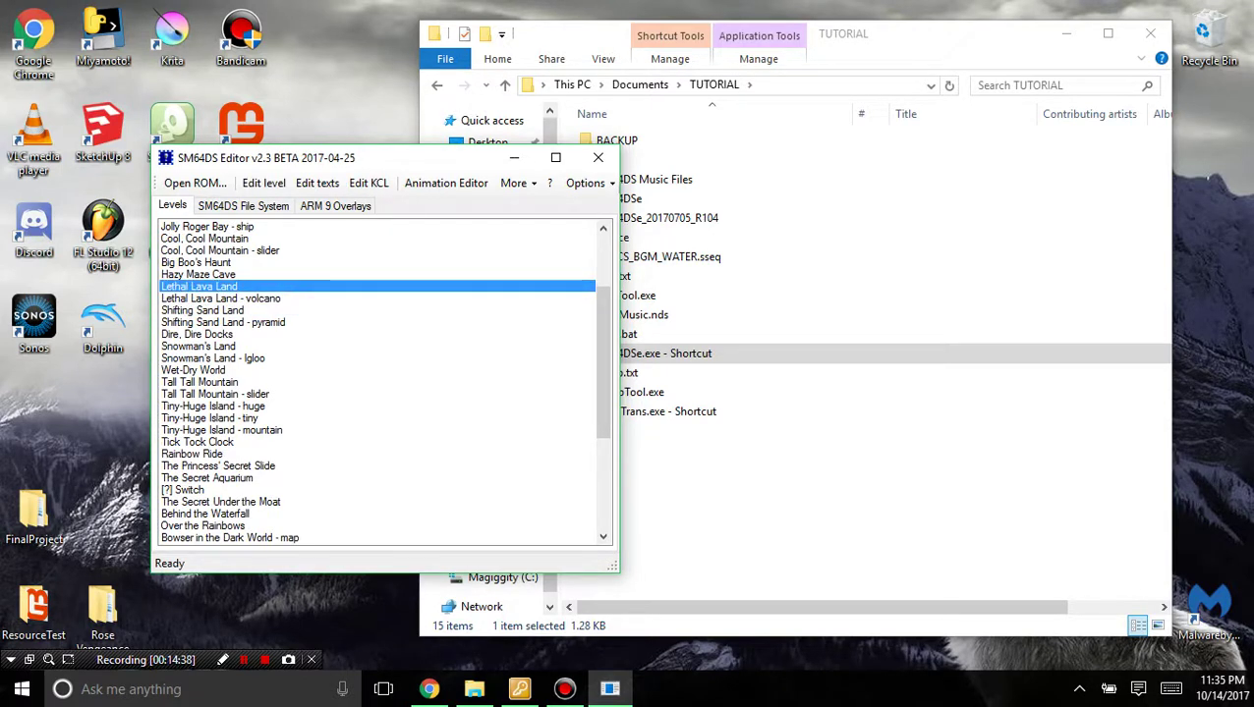
double_click(198, 286)
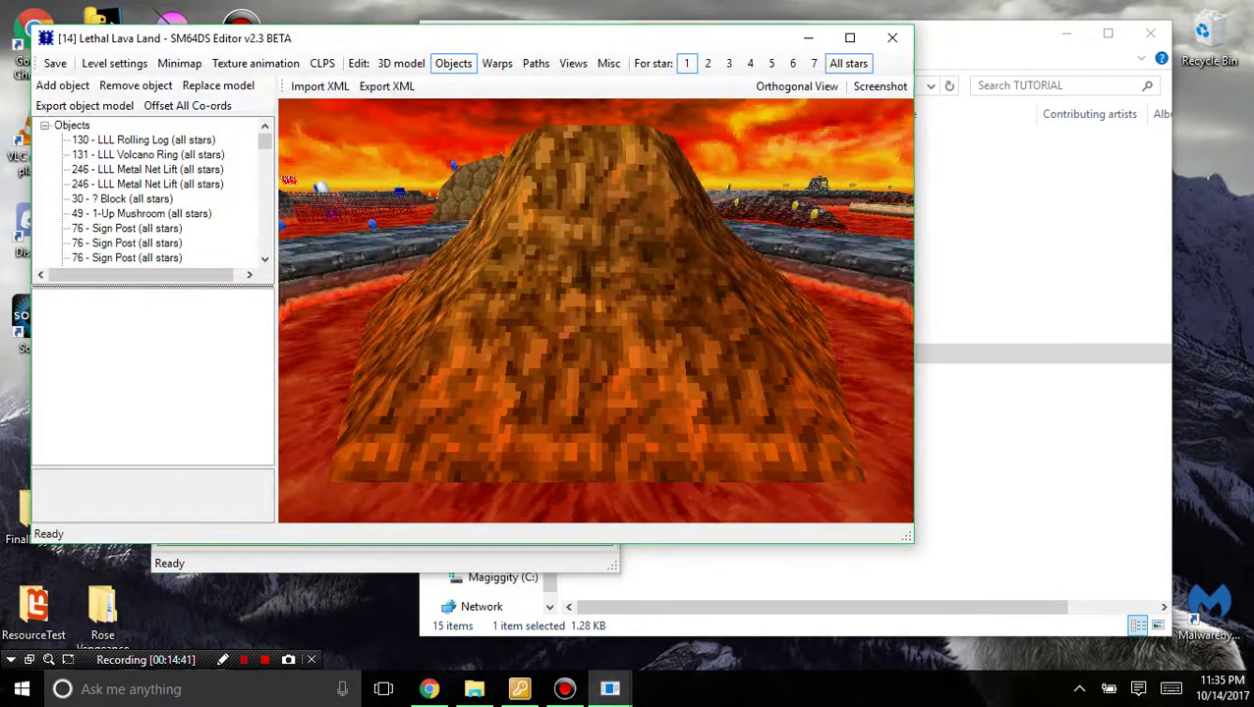
Open the level settings of Lethal Lava Land and go through its Level Music bytes to the SSEQ ID.
scroll(750, 359, down, 3)
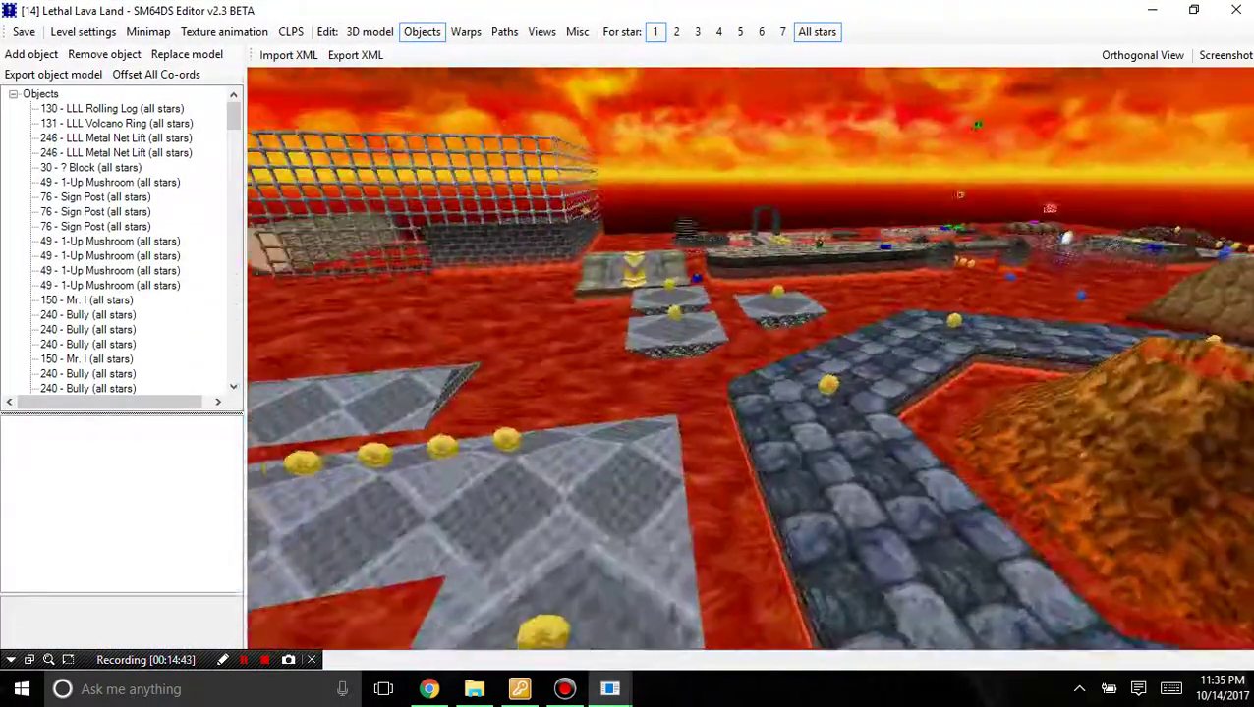
scroll(749, 359, down, 3)
drag(750, 359, 374, 236)
click(83, 31)
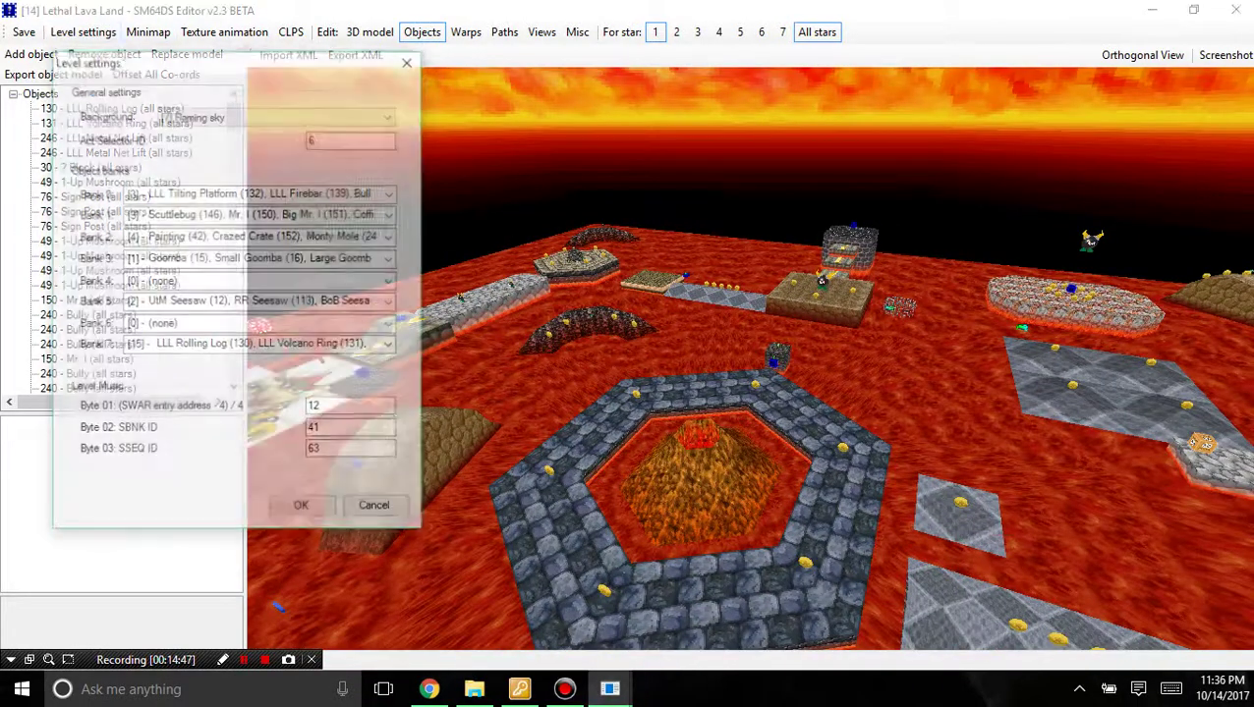
drag(128, 87, 334, 125)
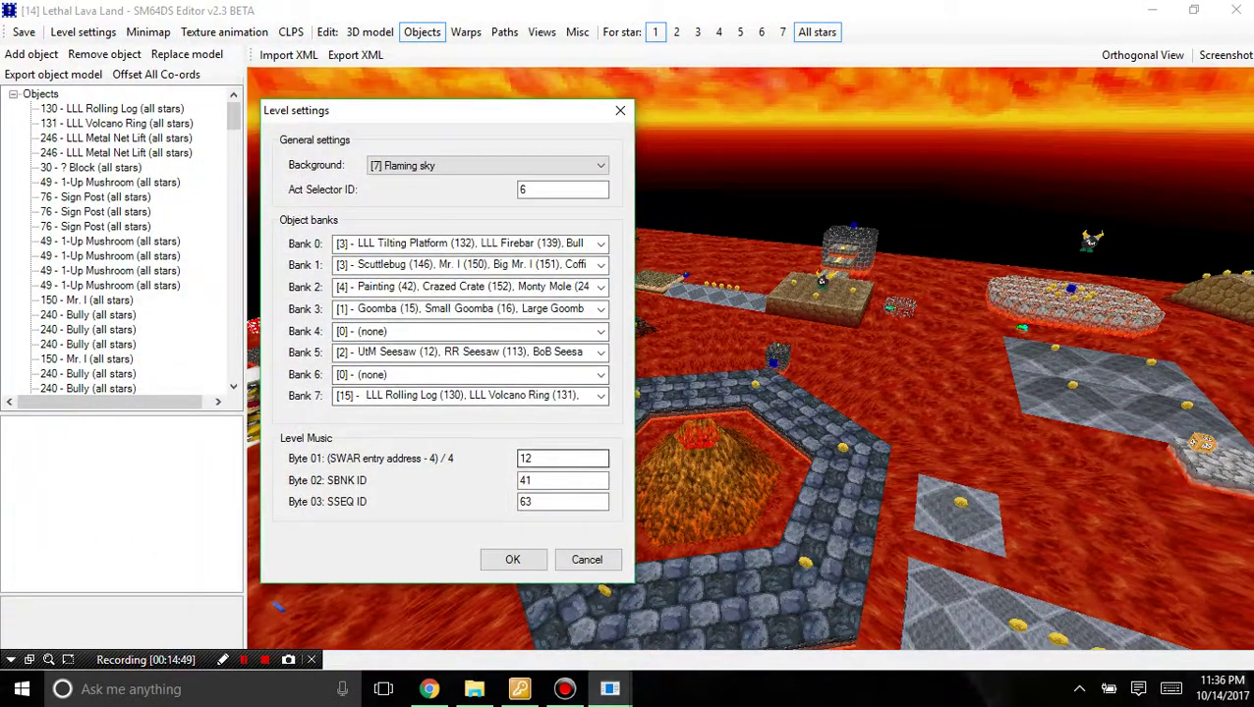
double_click(535, 457)
key(Tab)
key(Tab)
click(533, 502)
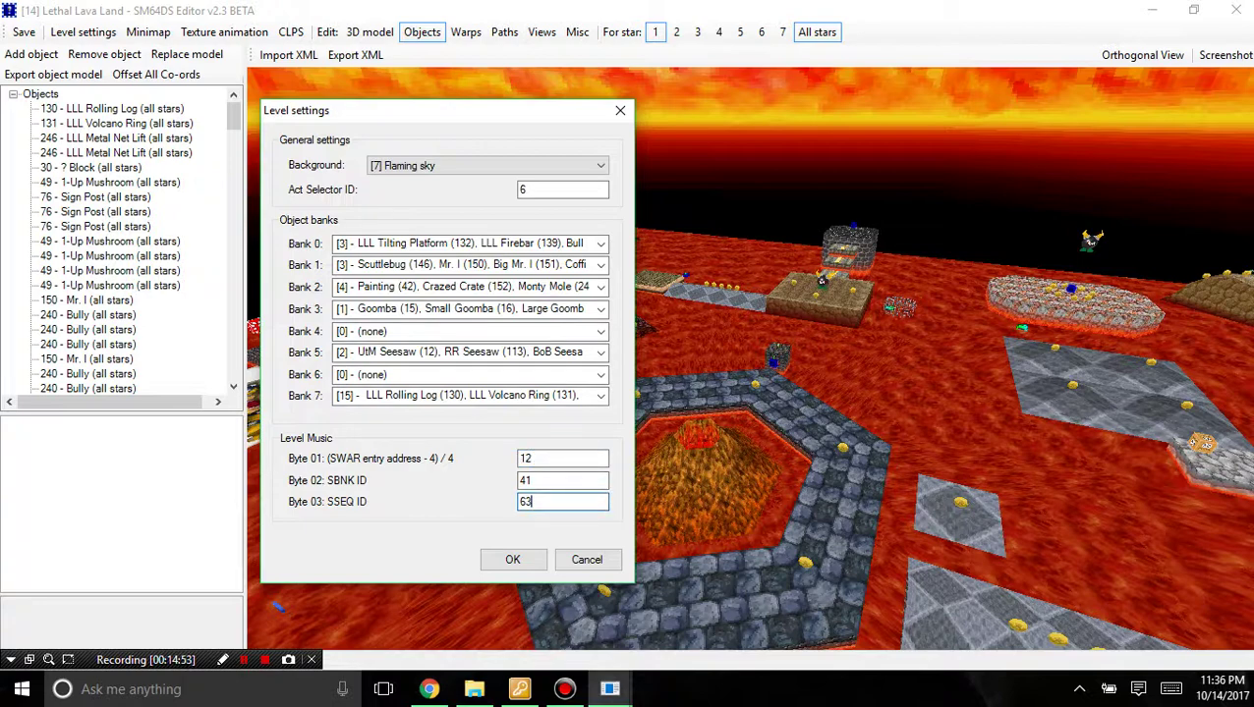
Switch to the TUTORIAL folder in File Explorer and open symb.txt in Notepad++.
click(474, 688)
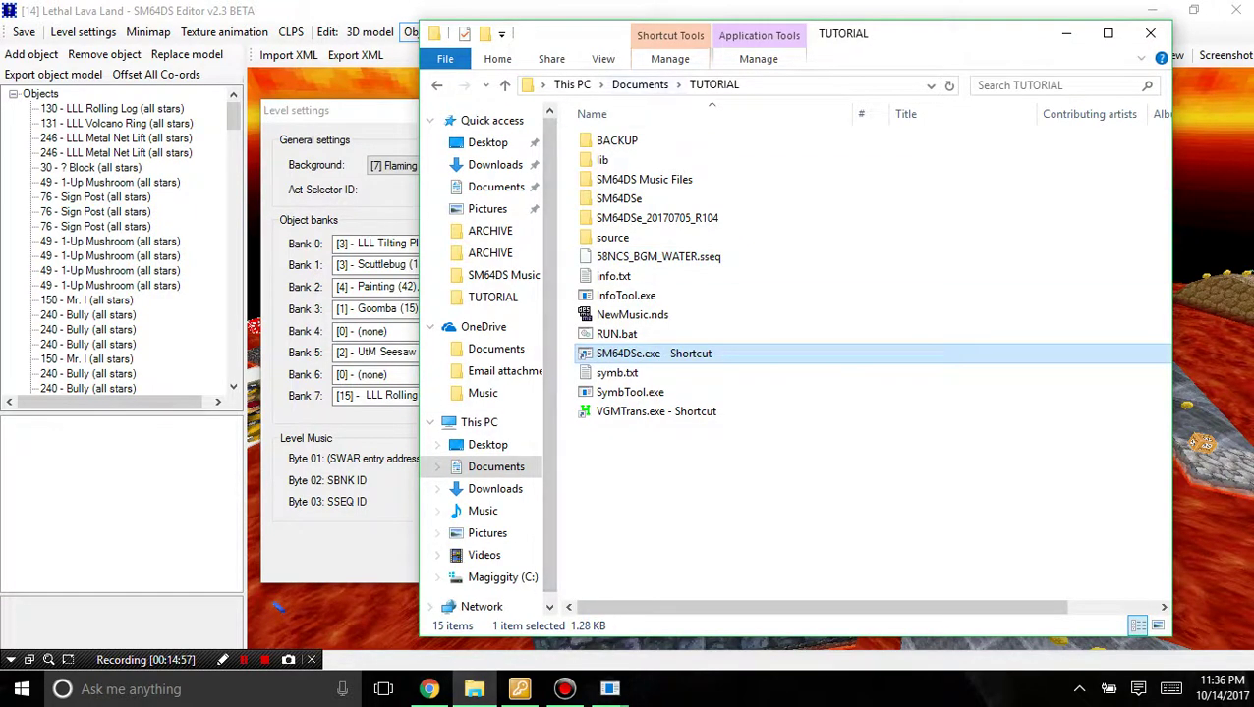
drag(607, 36, 756, 34)
right_click(752, 370)
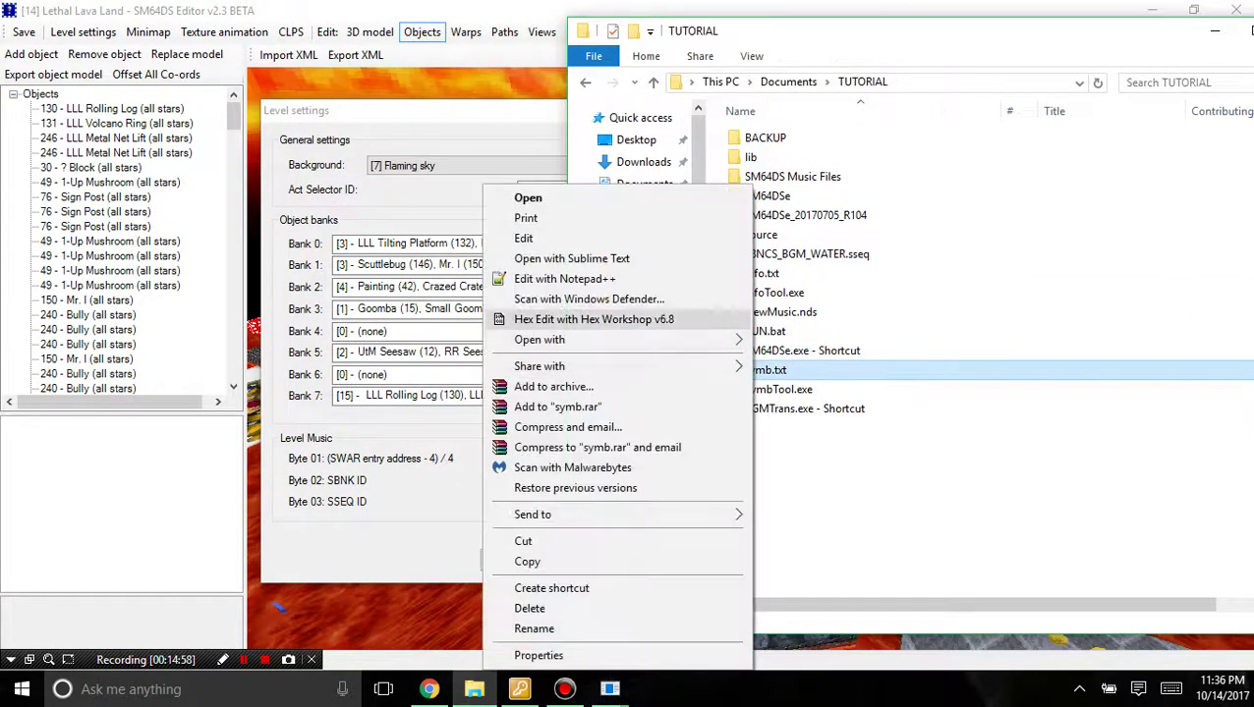
click(565, 279)
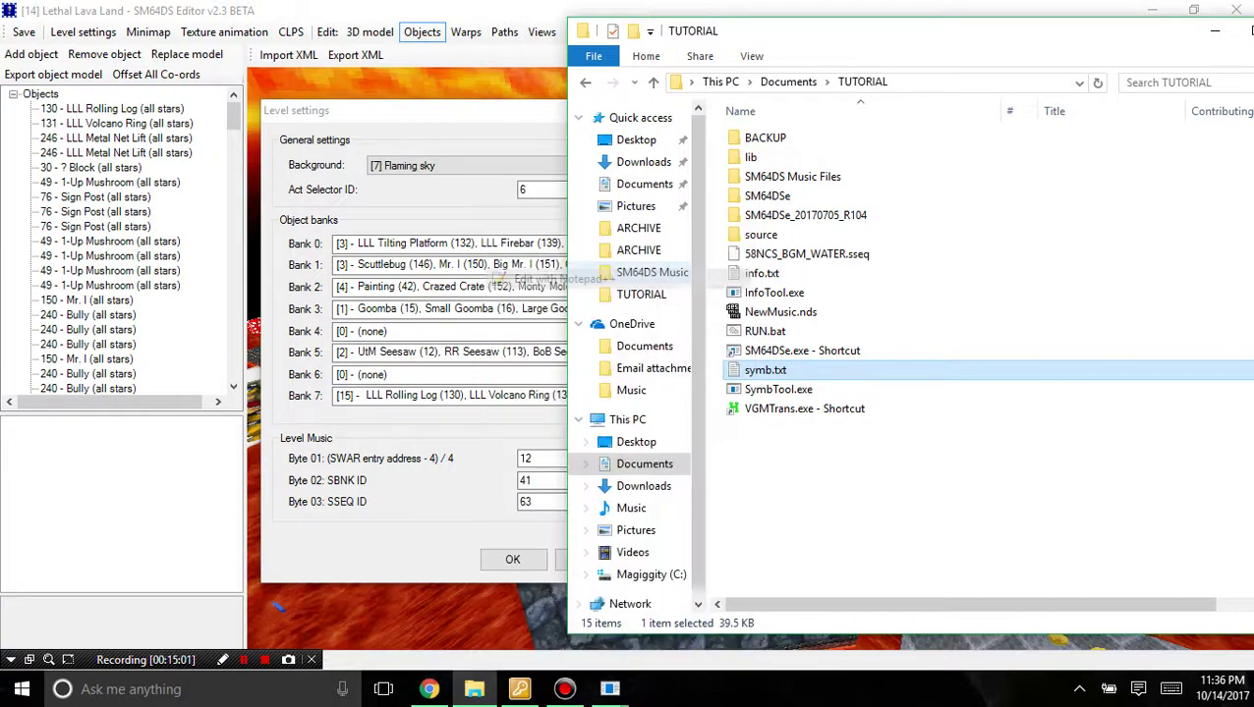
Locate NCS_BGM_HYDROFIRE in the :SSEQ list and compare its line number with the first entry, NCS_BGM_PERFECT, to work out its ID.
scroll(628, 363, down, 17)
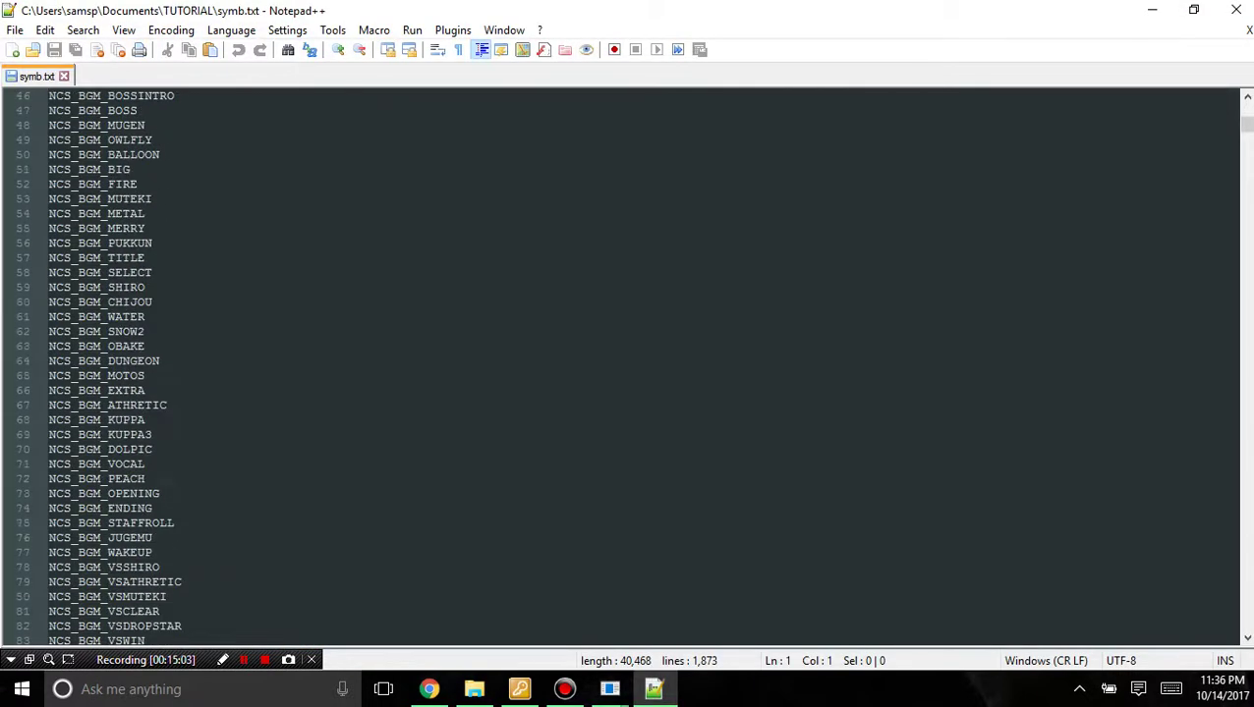
scroll(629, 364, down, 4)
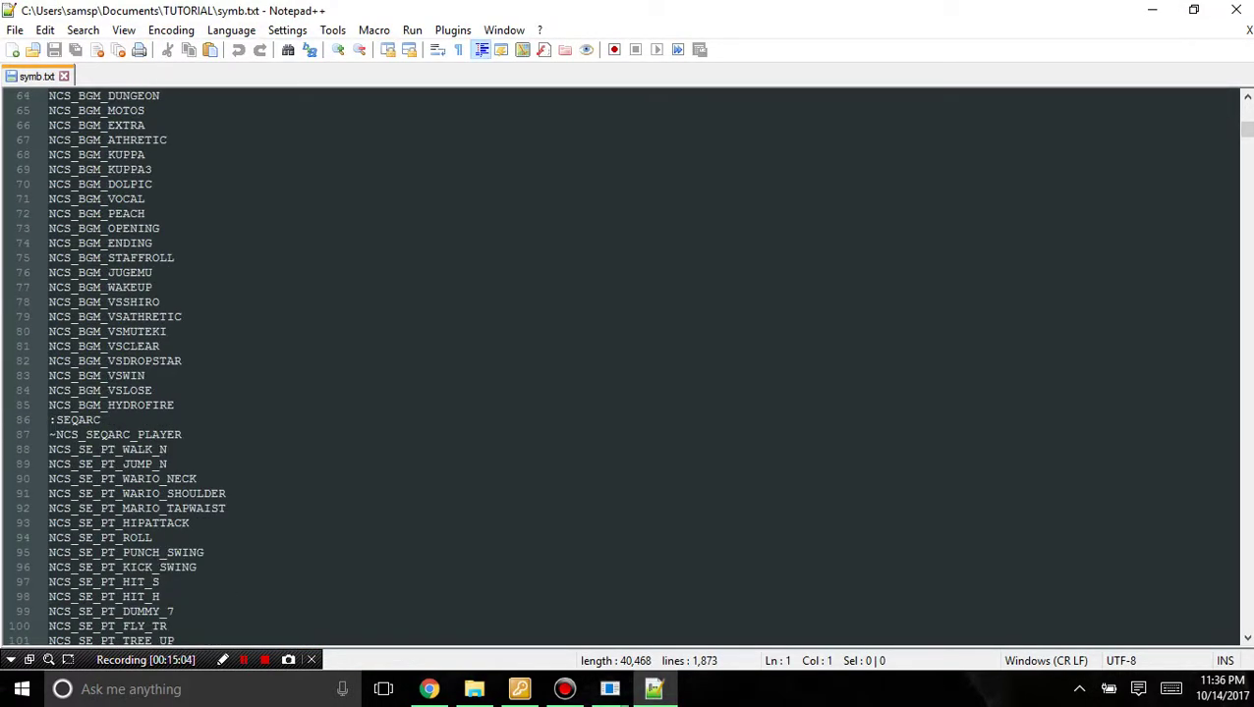
drag(175, 405, 49, 405)
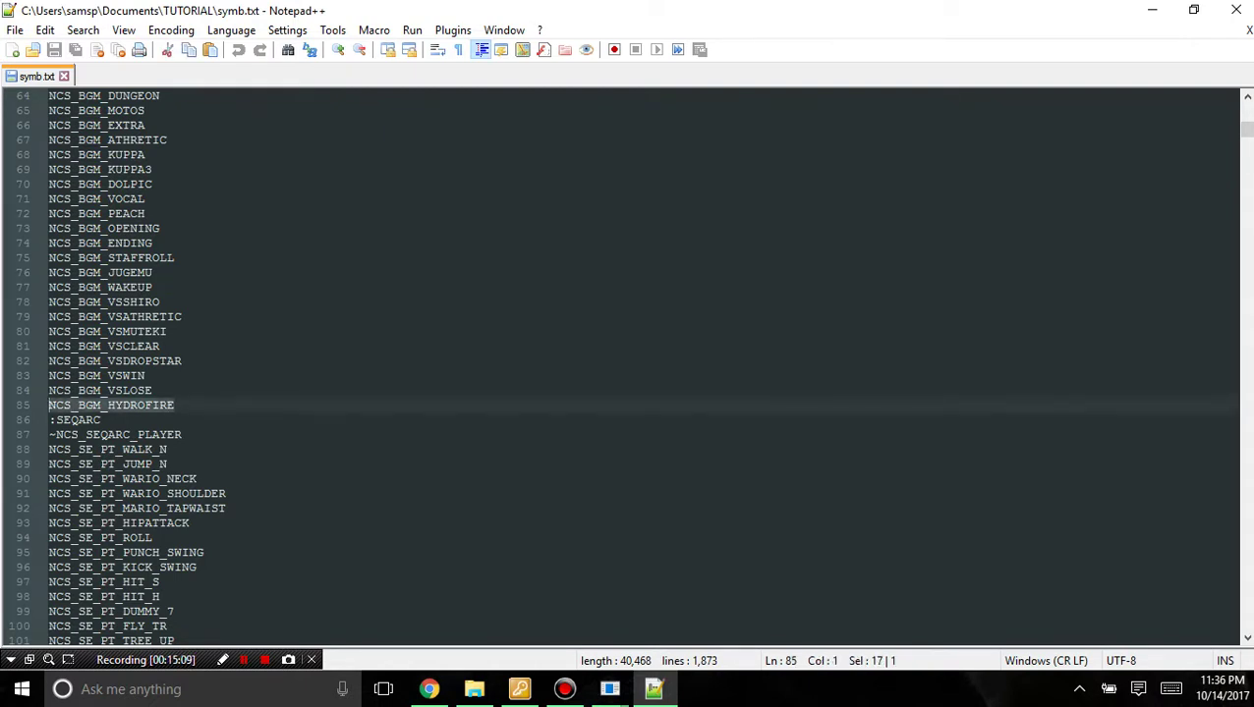
scroll(629, 363, up, 20)
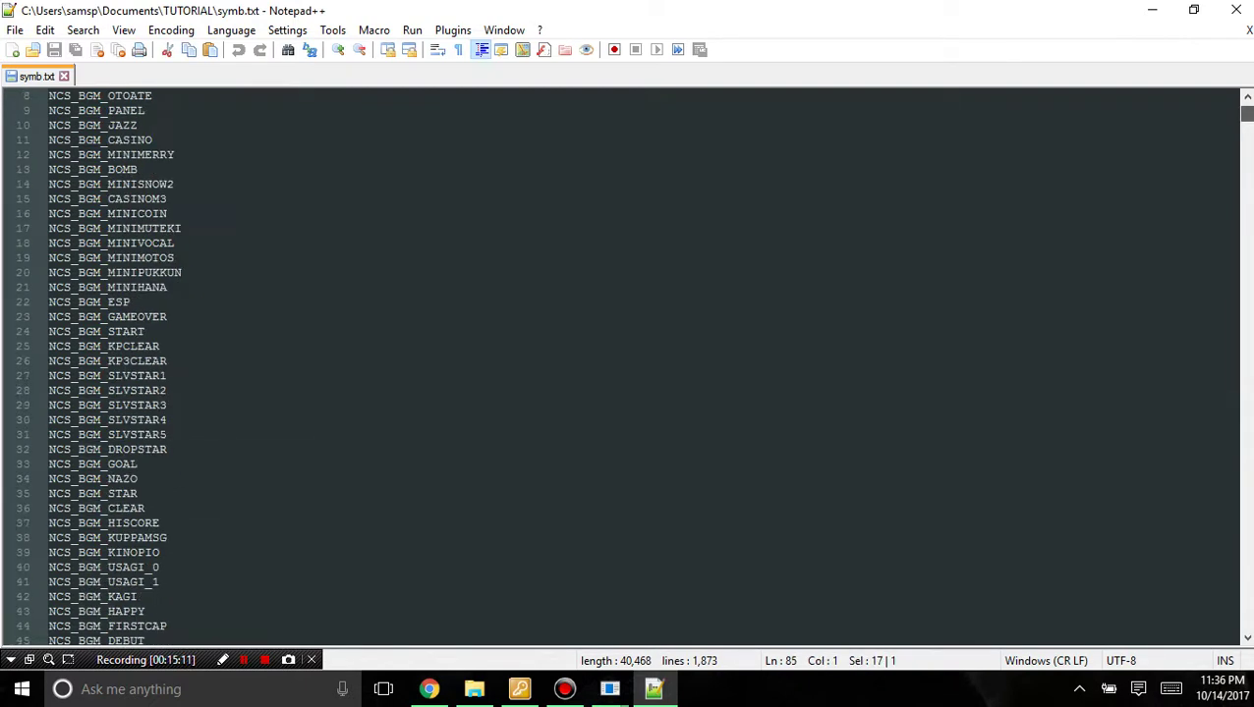
drag(160, 110, 49, 111)
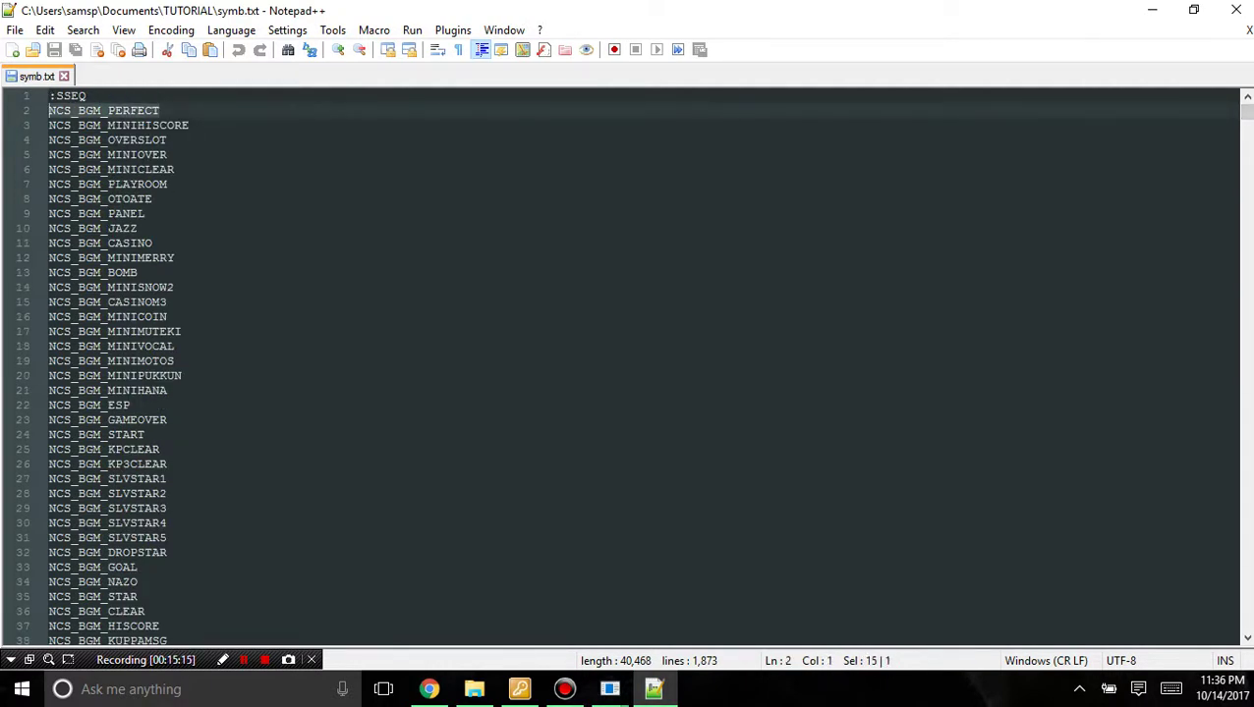
scroll(628, 363, down, 20)
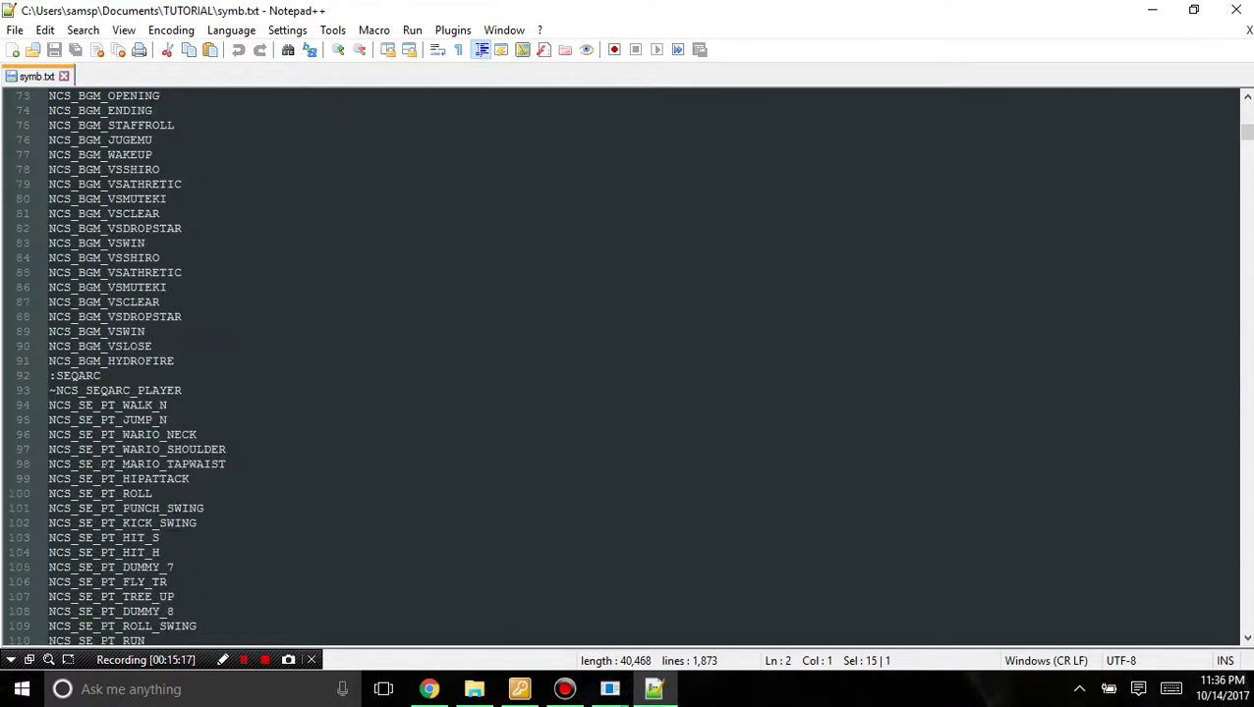
drag(174, 272, 49, 272)
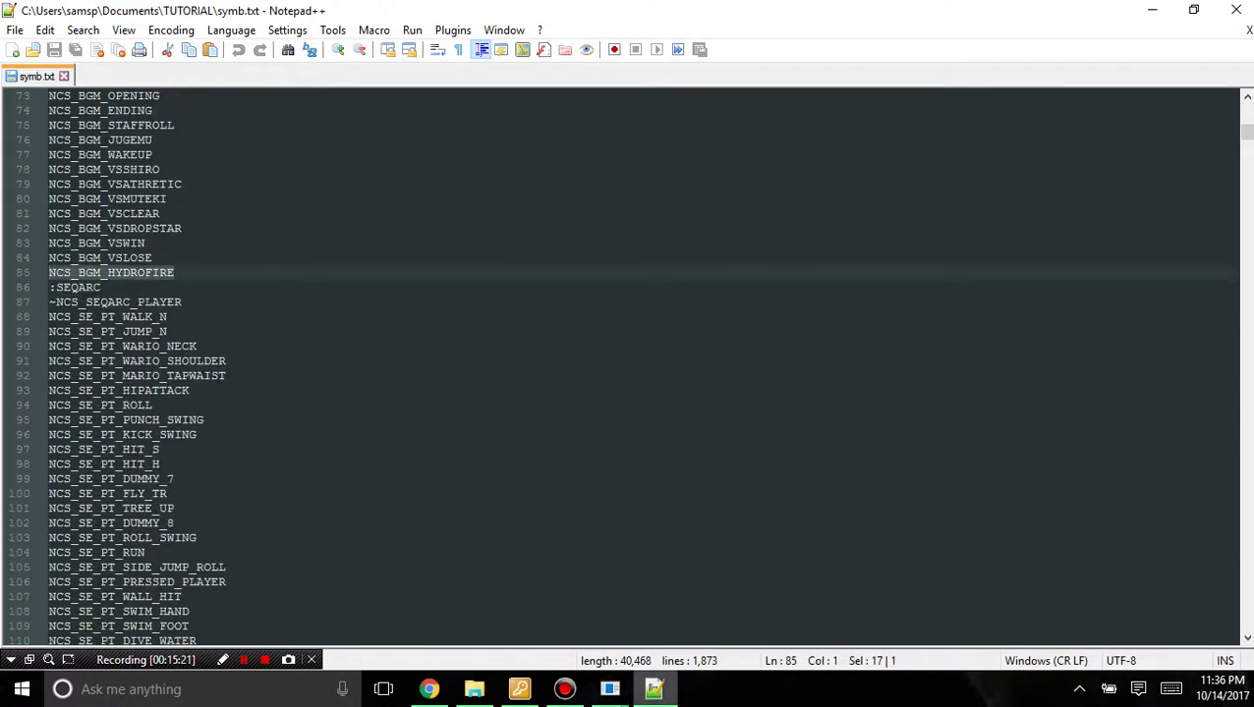
Back in the SM64DSe level settings, set Byte 03 (SSEQ ID) to 83 and go to Byte 01.
click(654, 689)
drag(535, 502, 518, 502)
text(83)
key(shift+Tab)
key(shift+Tab)
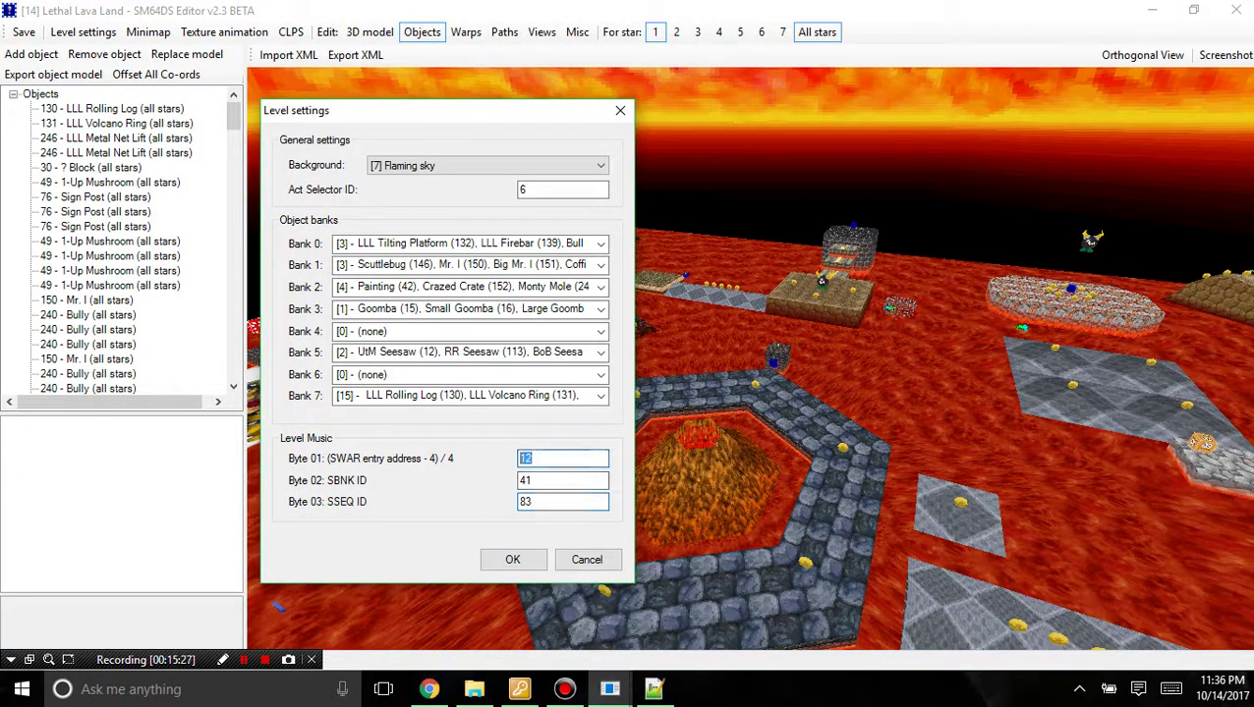
click(562, 459)
Return to symb.txt in Notepad++ and search for the :GROUP section.
click(654, 689)
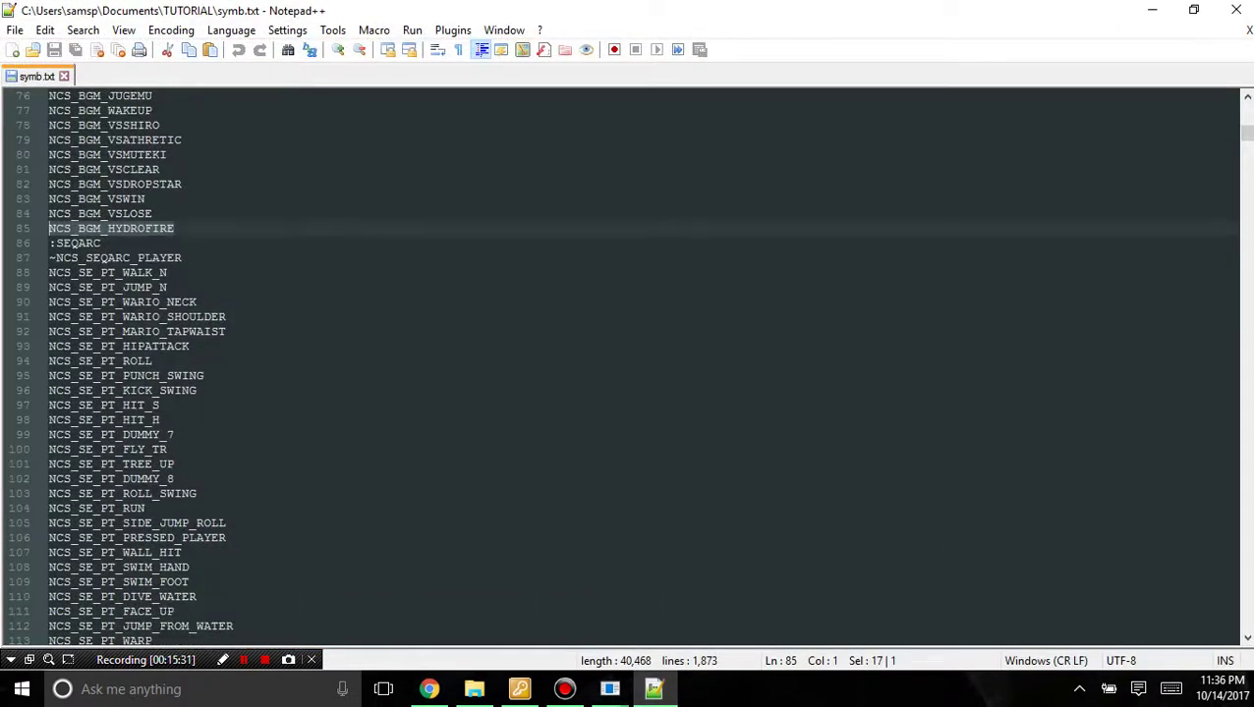
scroll(627, 363, down, 2)
scroll(626, 364, down, 1)
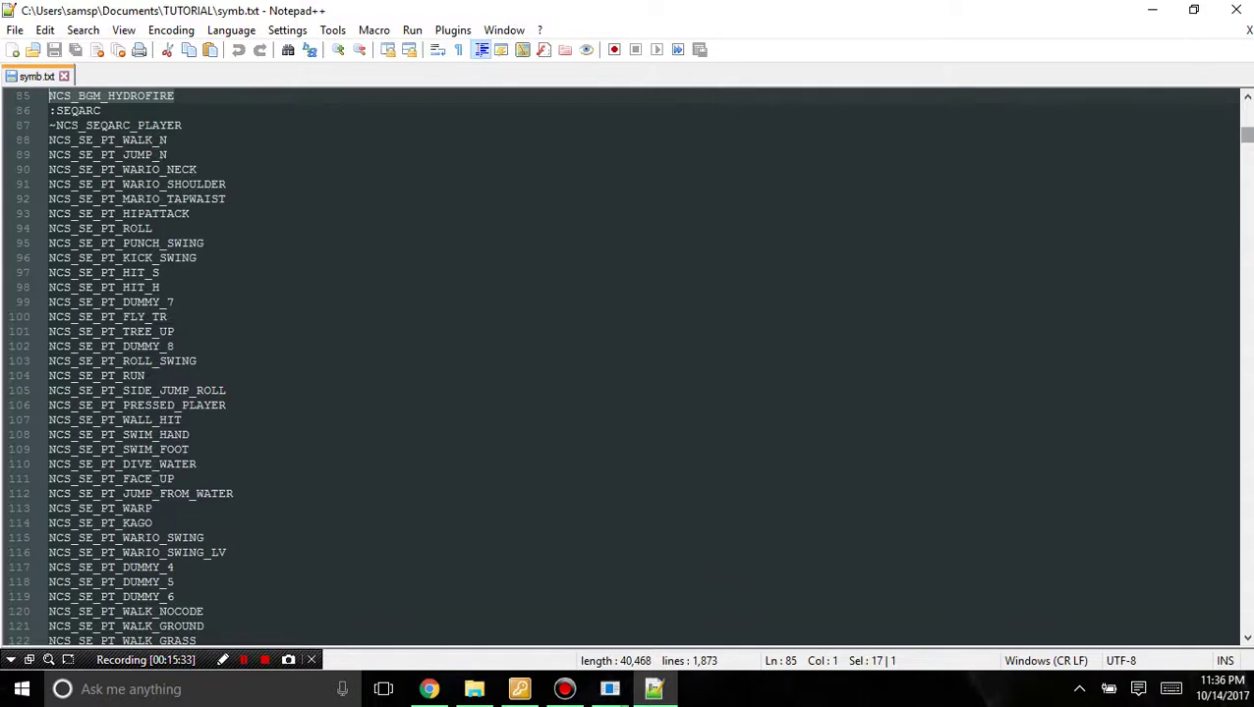
scroll(627, 364, down, 20)
drag(1246, 204, 1246, 602)
click(226, 449)
key(ctrl+f)
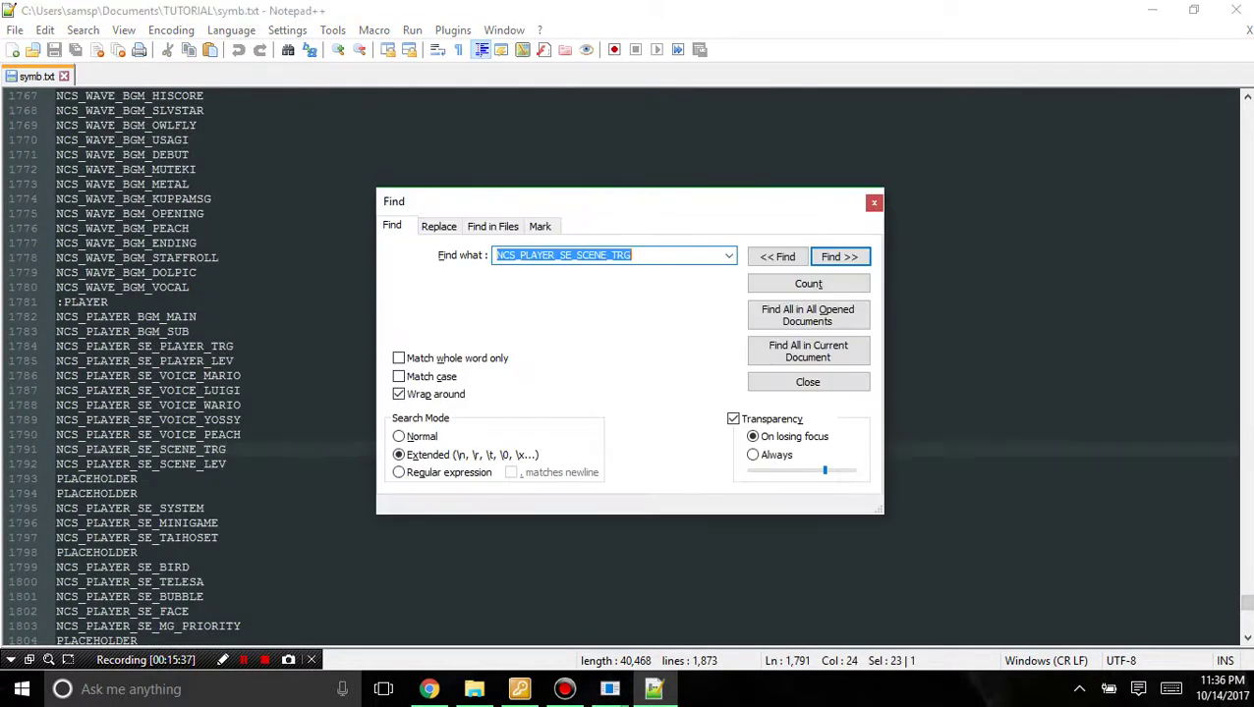
text(:GR)
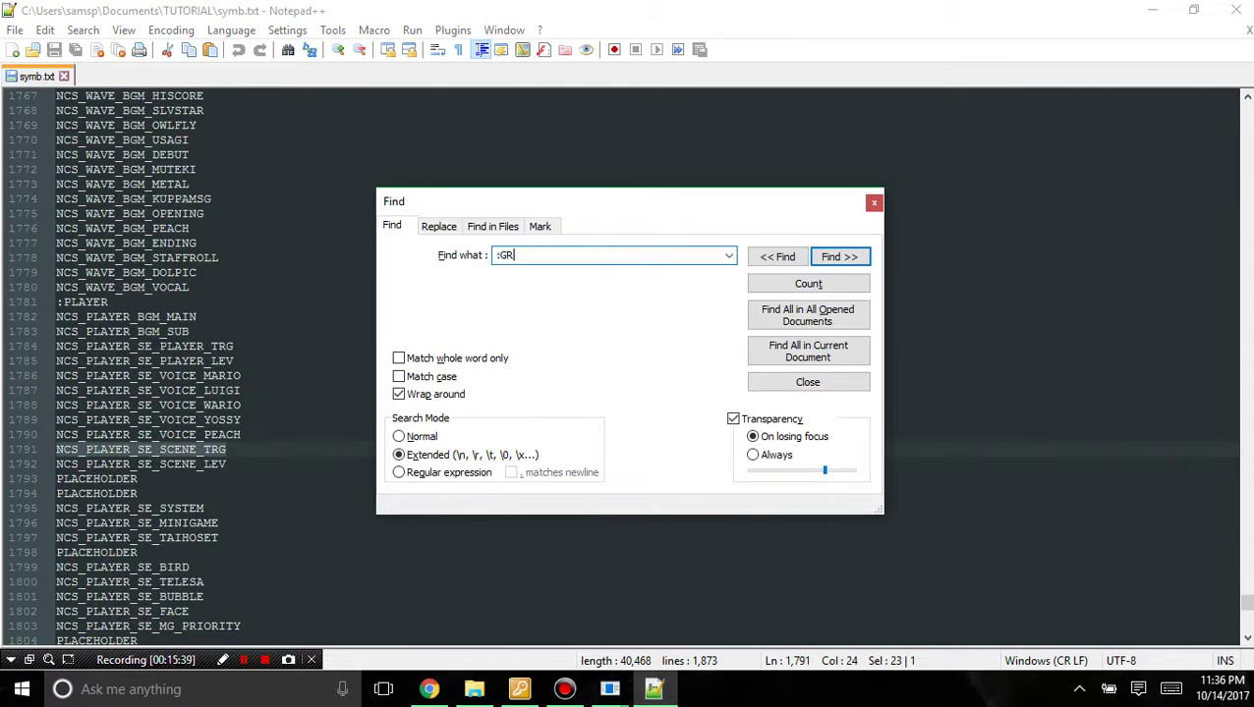
text(OUP)
key(Return)
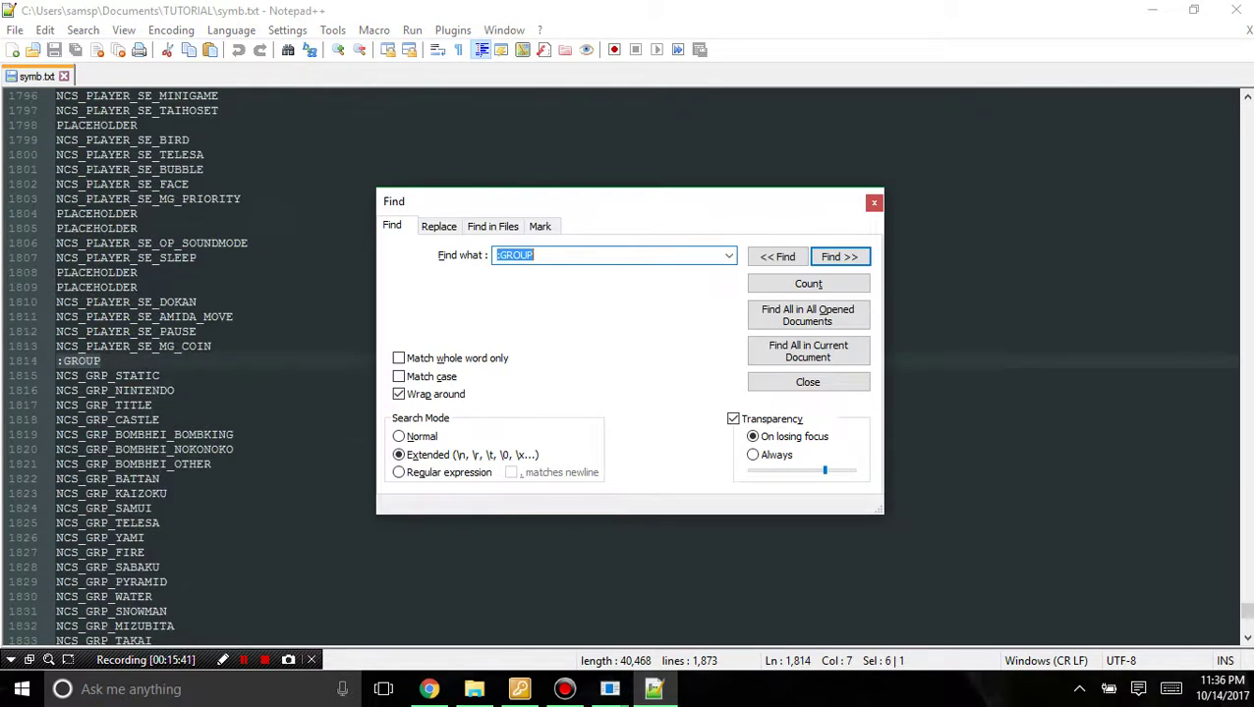
key(Escape)
Look through the group entries listed under :GROUP in symb.txt.
scroll(629, 363, down, 3)
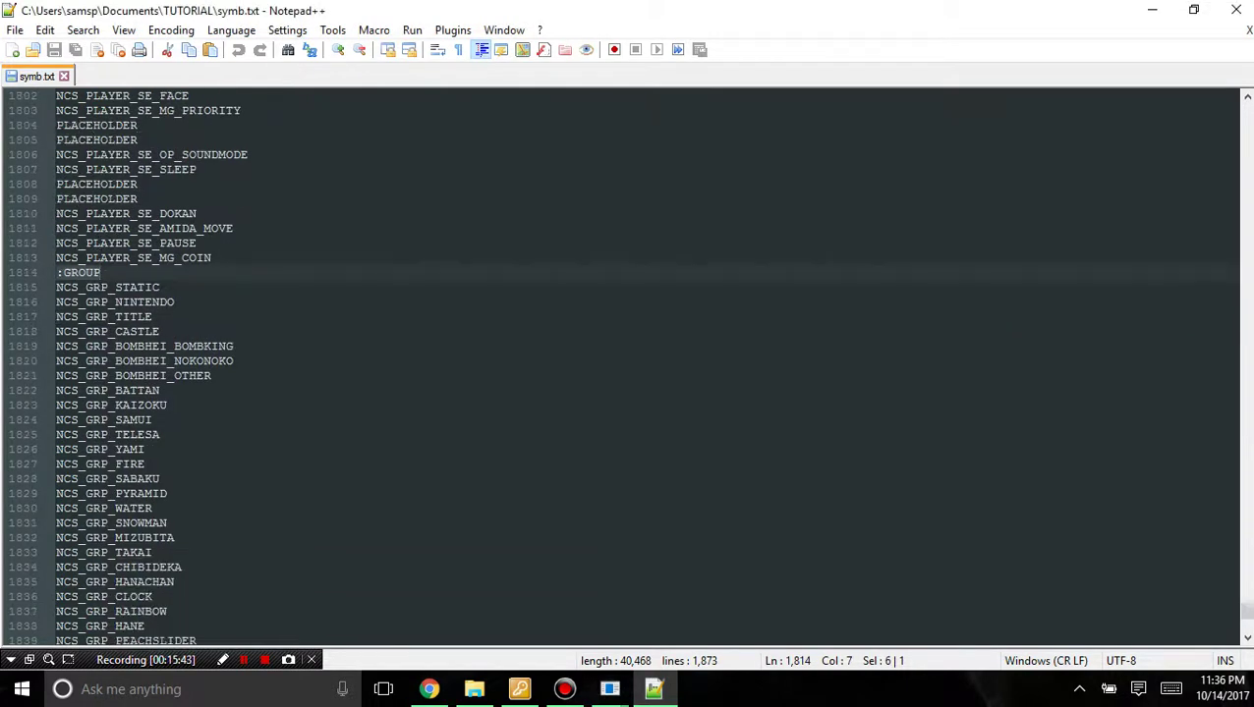
scroll(628, 364, down, 5)
scroll(629, 364, down, 6)
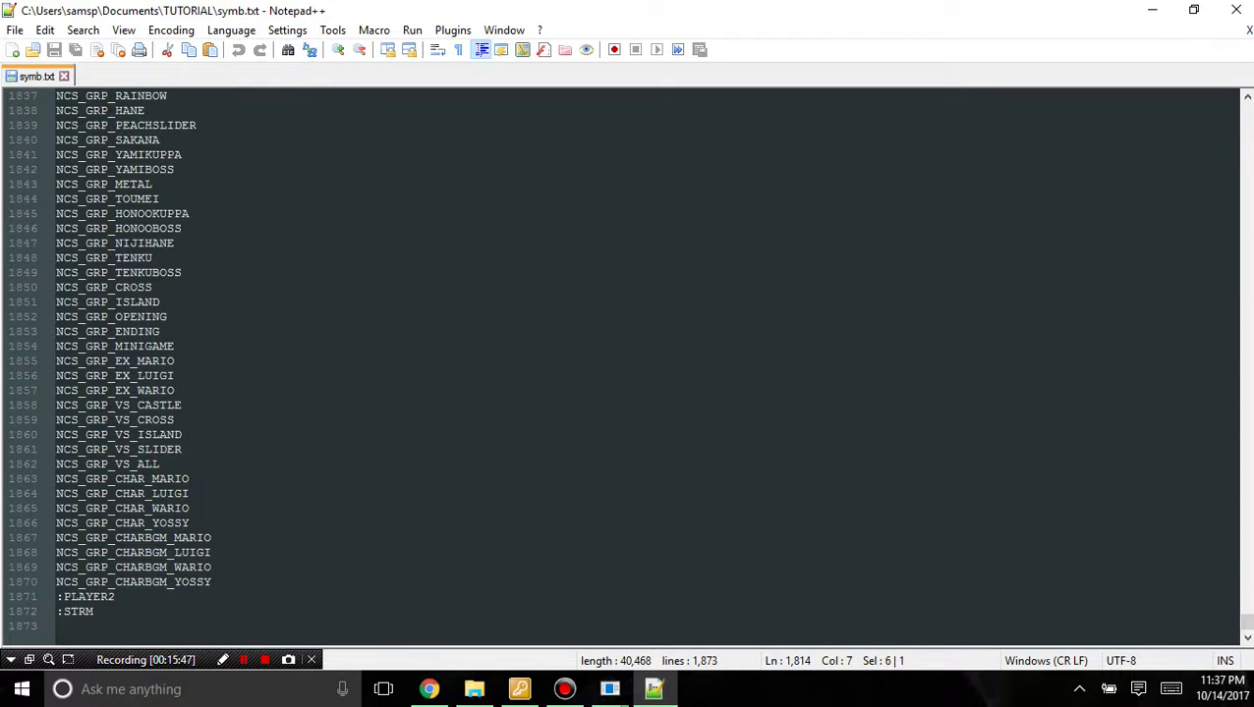
scroll(629, 364, up, 2)
scroll(629, 363, up, 3)
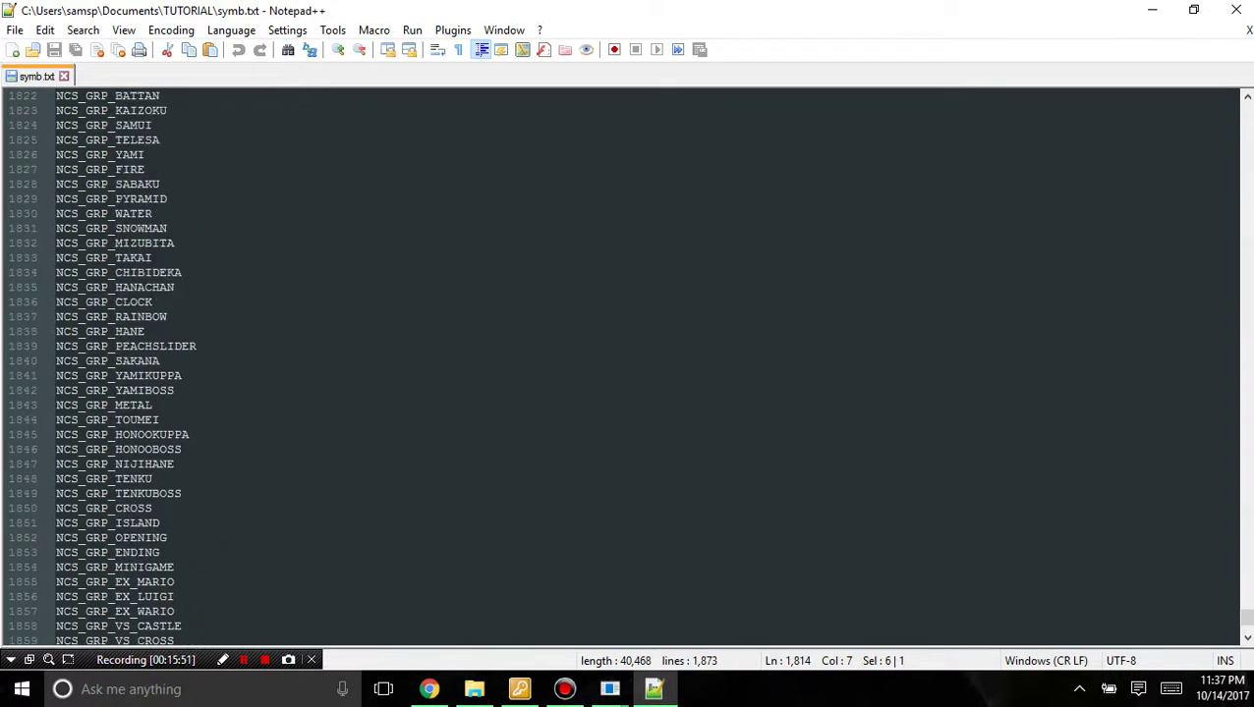
scroll(628, 363, up, 5)
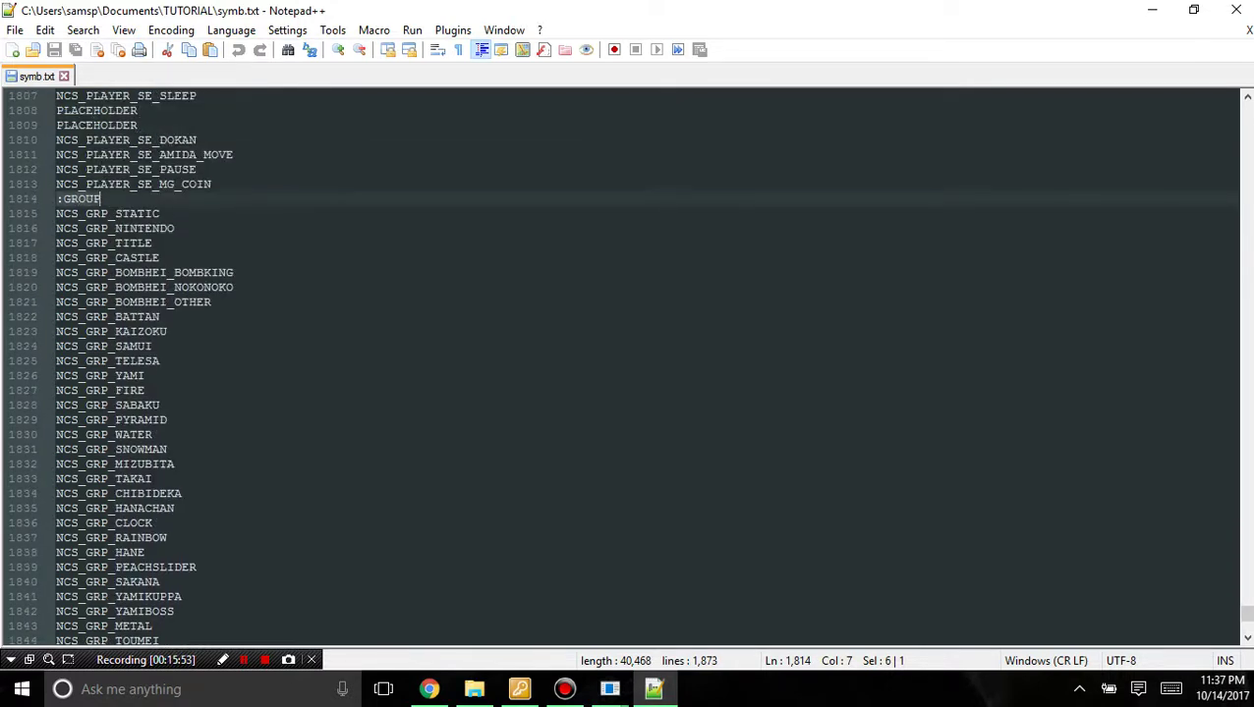
scroll(629, 364, up, 1)
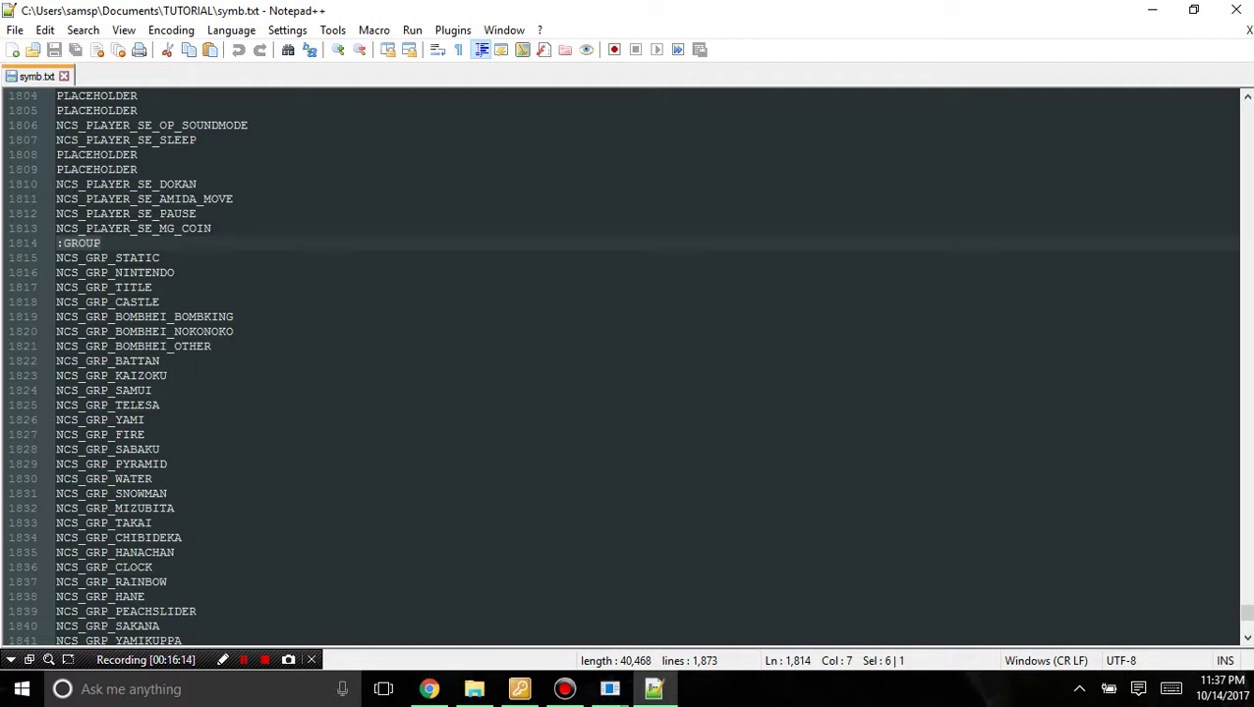
Count the group entries one by one from NCS_GRP_STATIC down to NCS_GRP_WATER to work out its index.
click(160, 258)
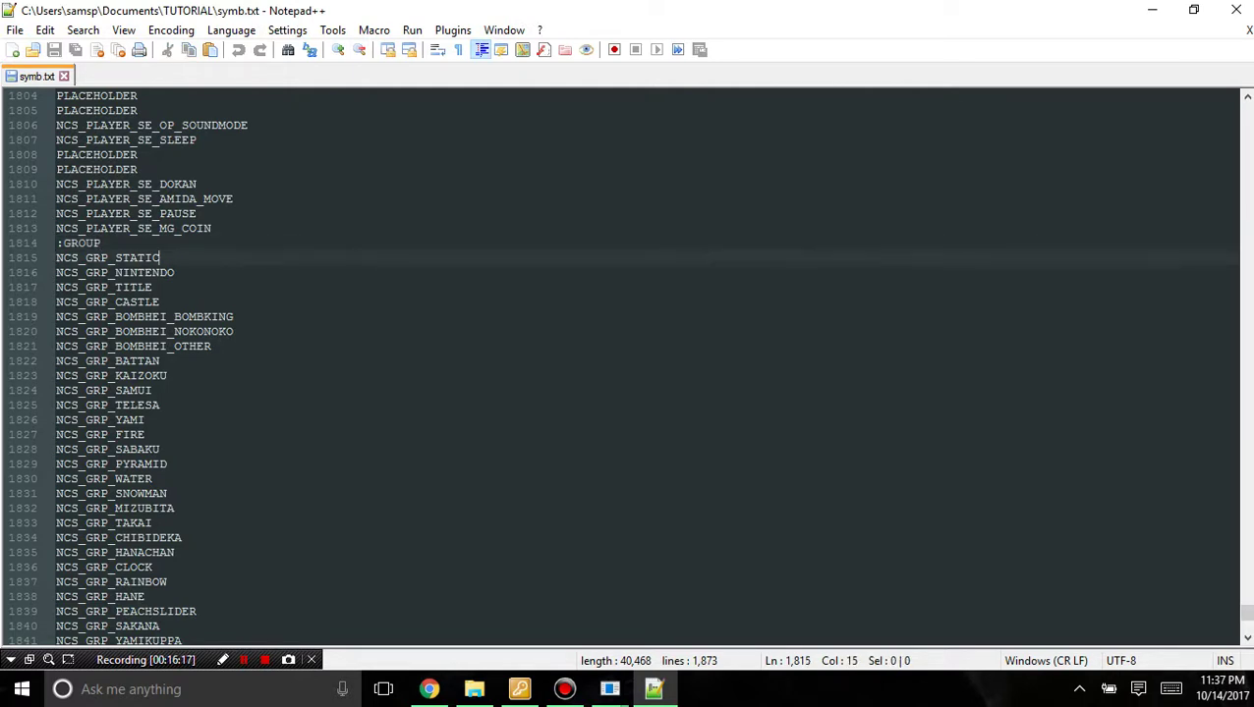
key(Down)
key(Down)
key(Down)
key(Down)
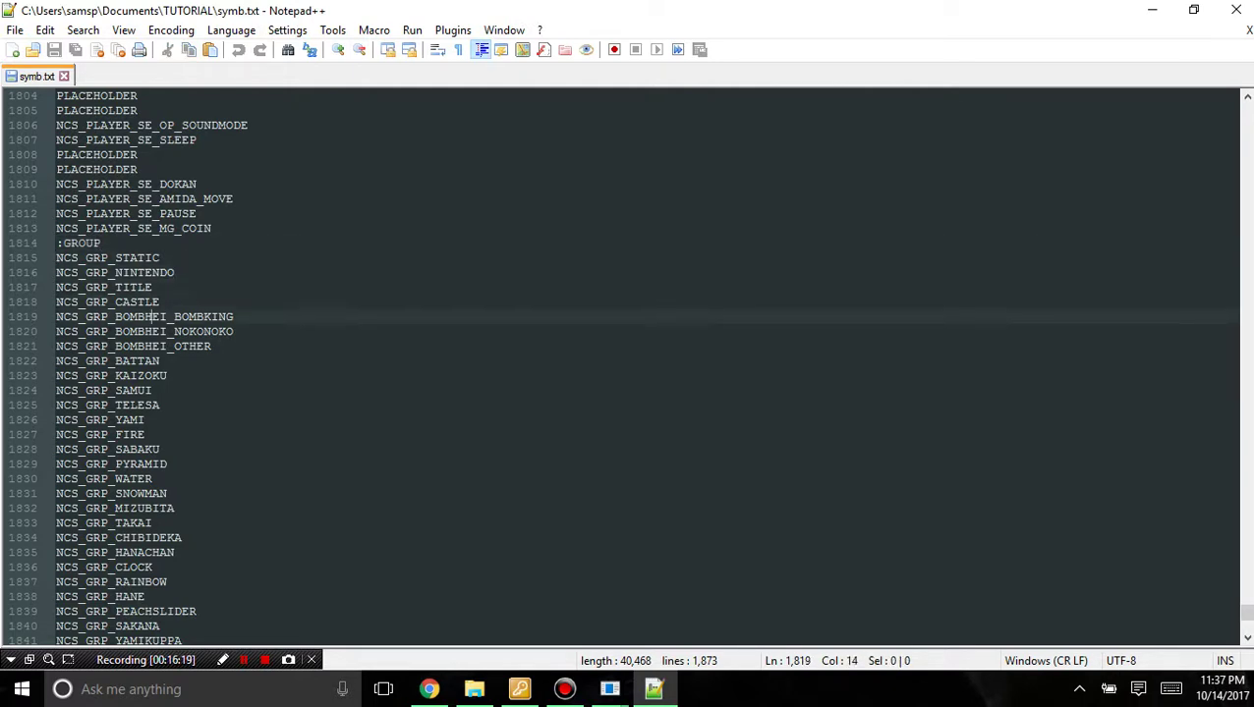
key(Down)
key(Down)
key(Down)
key(Down)
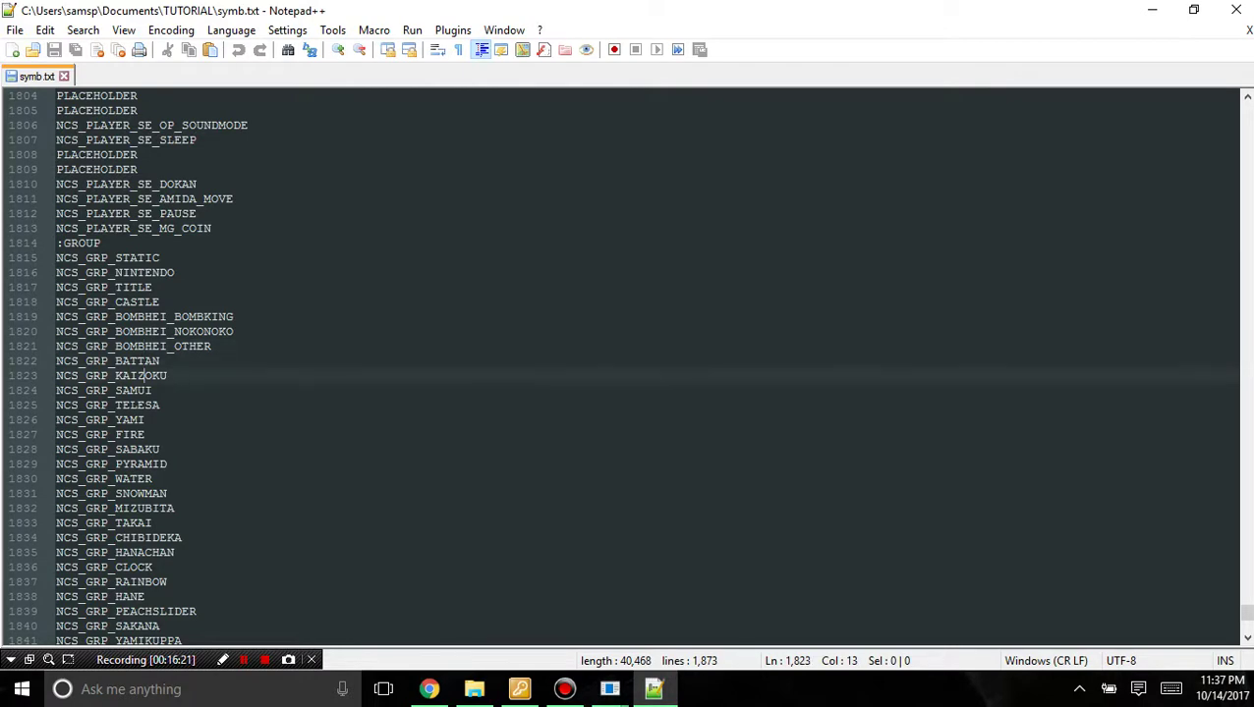
key(Down)
key(Down)
key(Down)
key(Down)
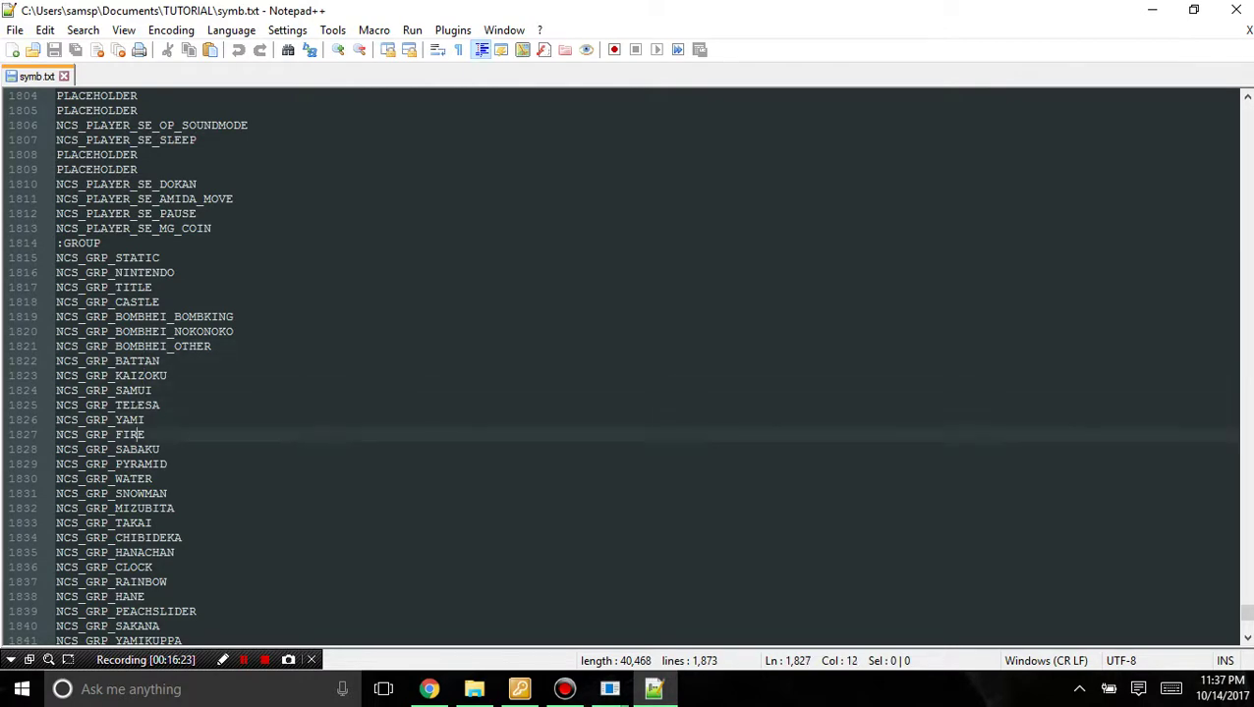
key(Down)
key(Down)
key(Down)
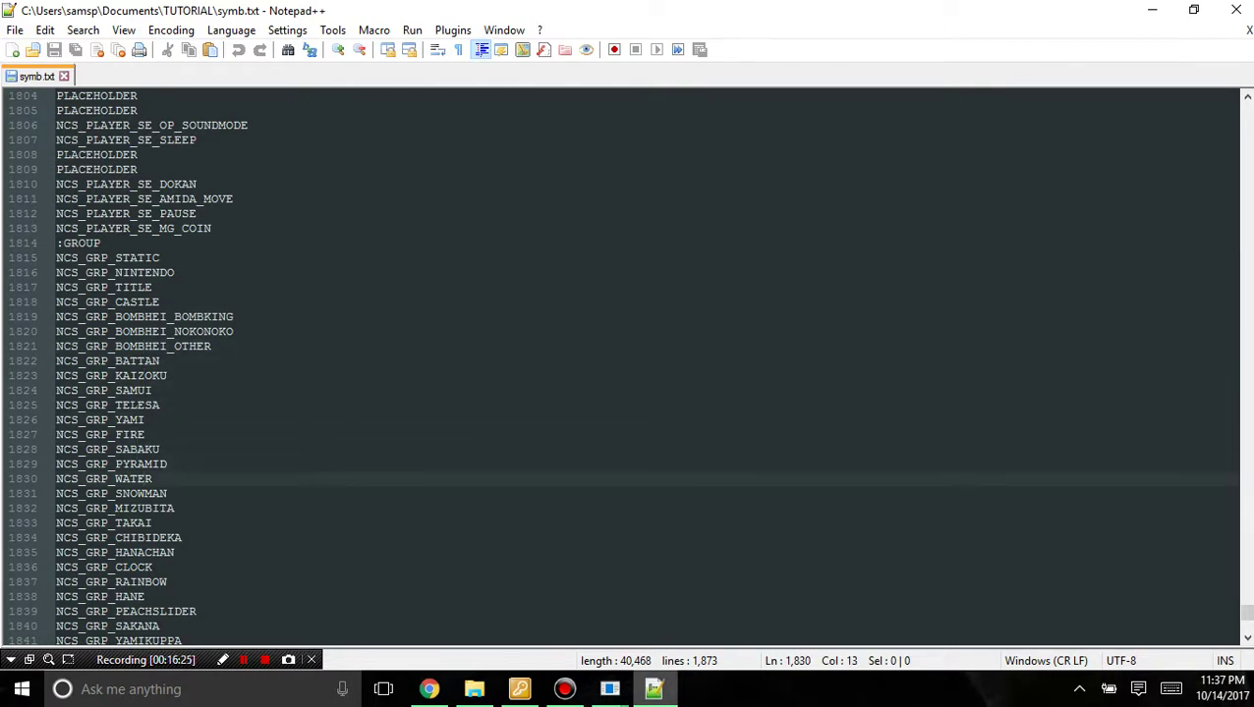
In the SM64DSe level settings, set Byte 01 of the level music to 15 and apply the settings.
click(609, 688)
click(527, 458)
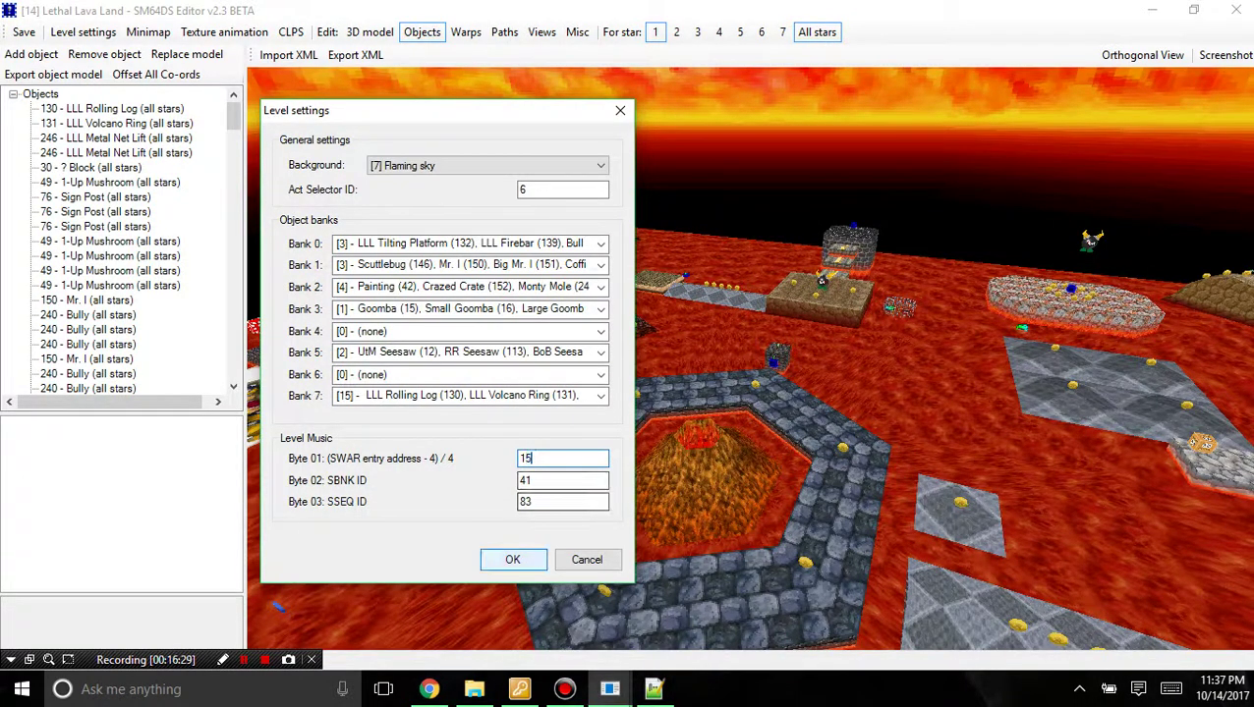
click(512, 559)
Check the NCS_GRP_FIRE entry in symb.txt in Notepad++, then return to the SM64DSe level editor.
click(654, 689)
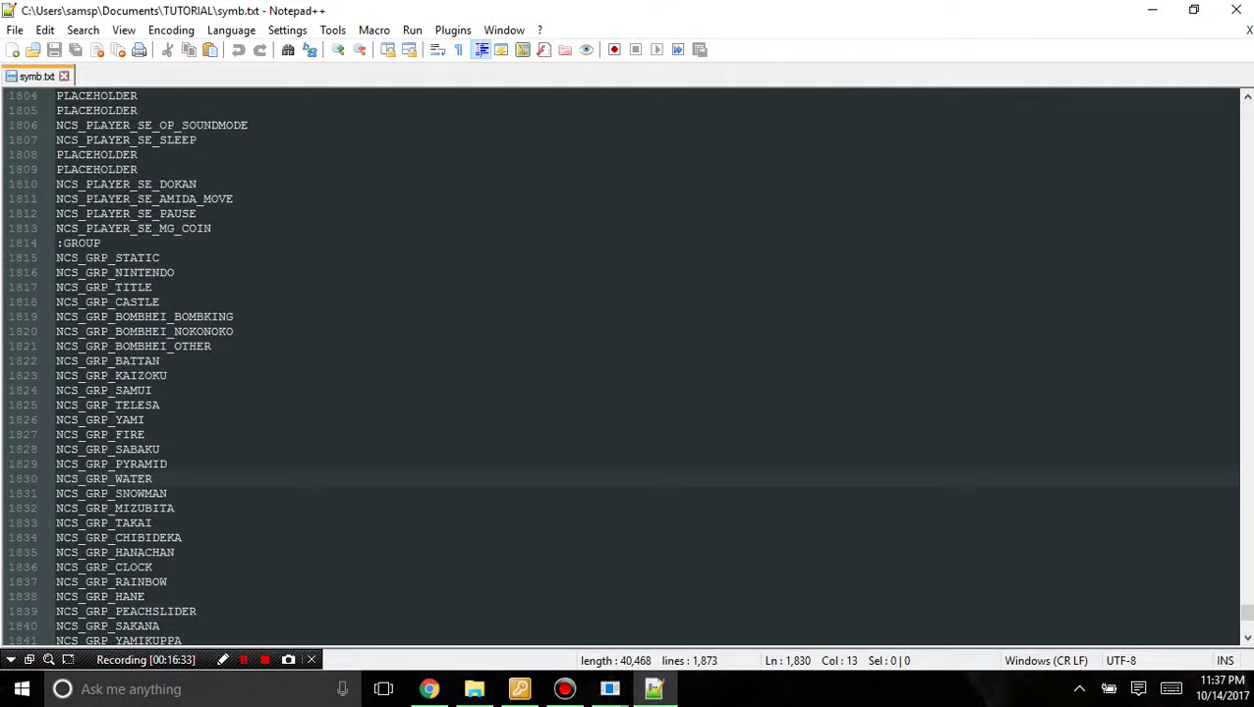
drag(145, 435, 56, 435)
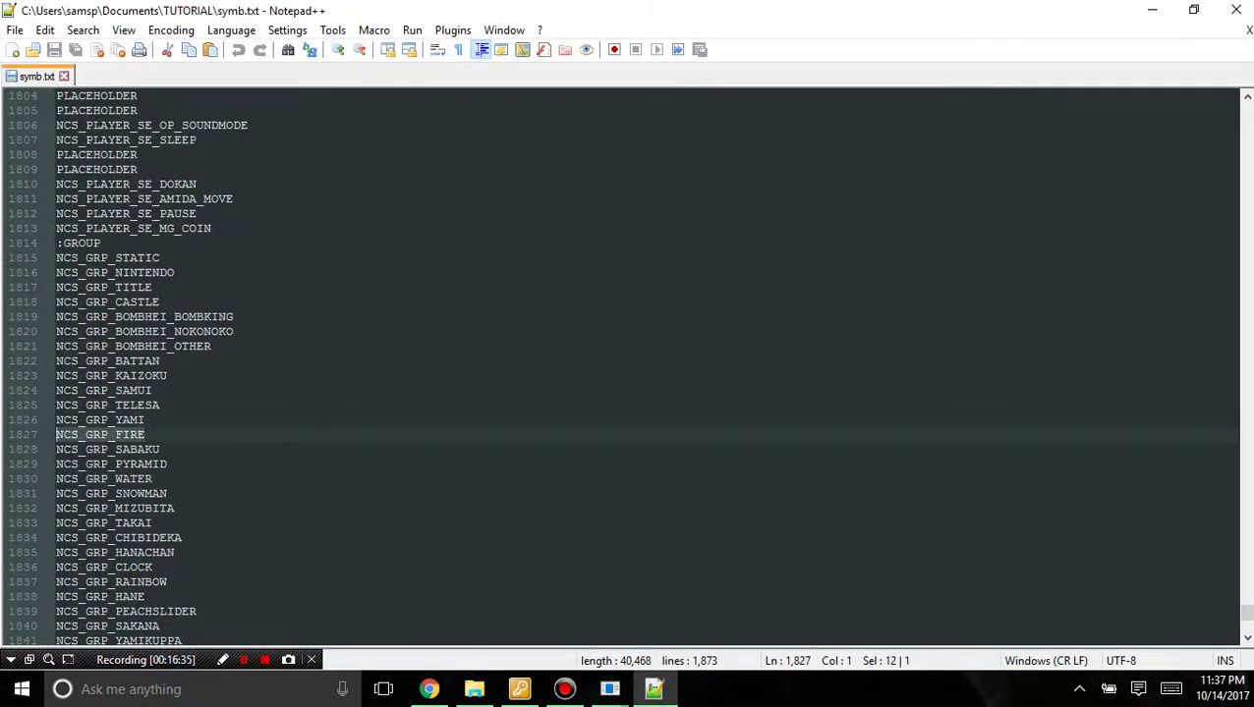
click(145, 434)
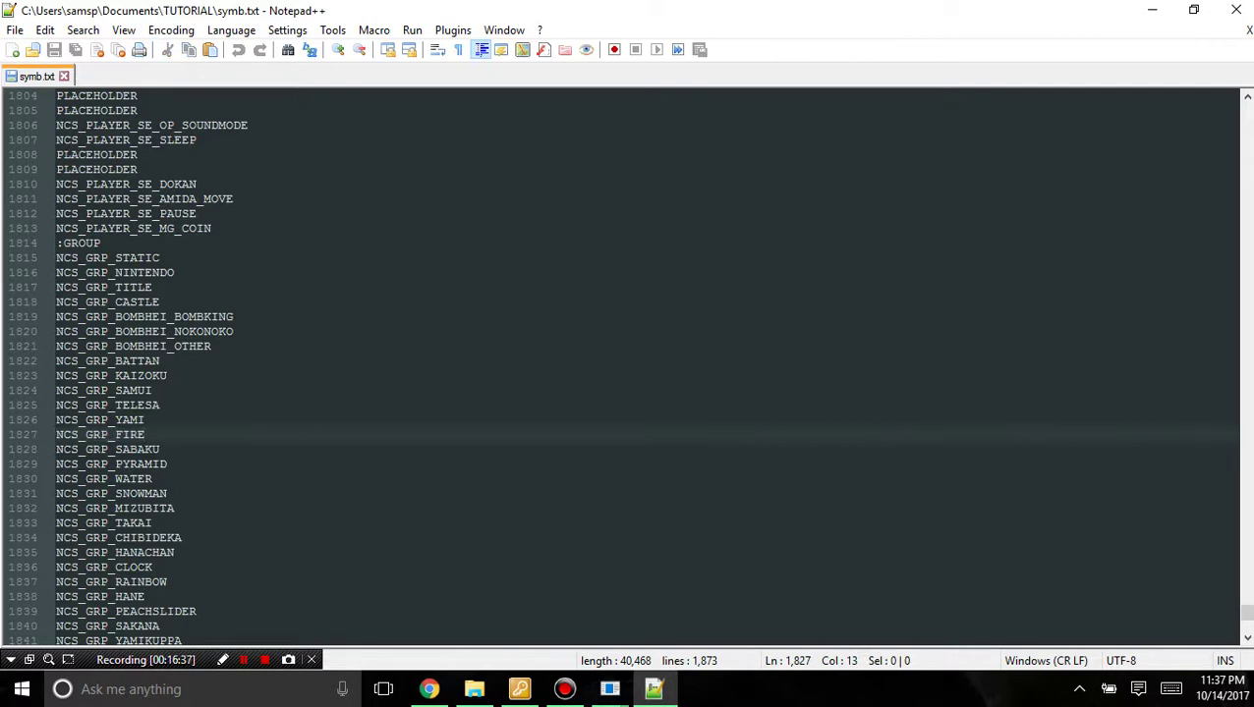
click(654, 689)
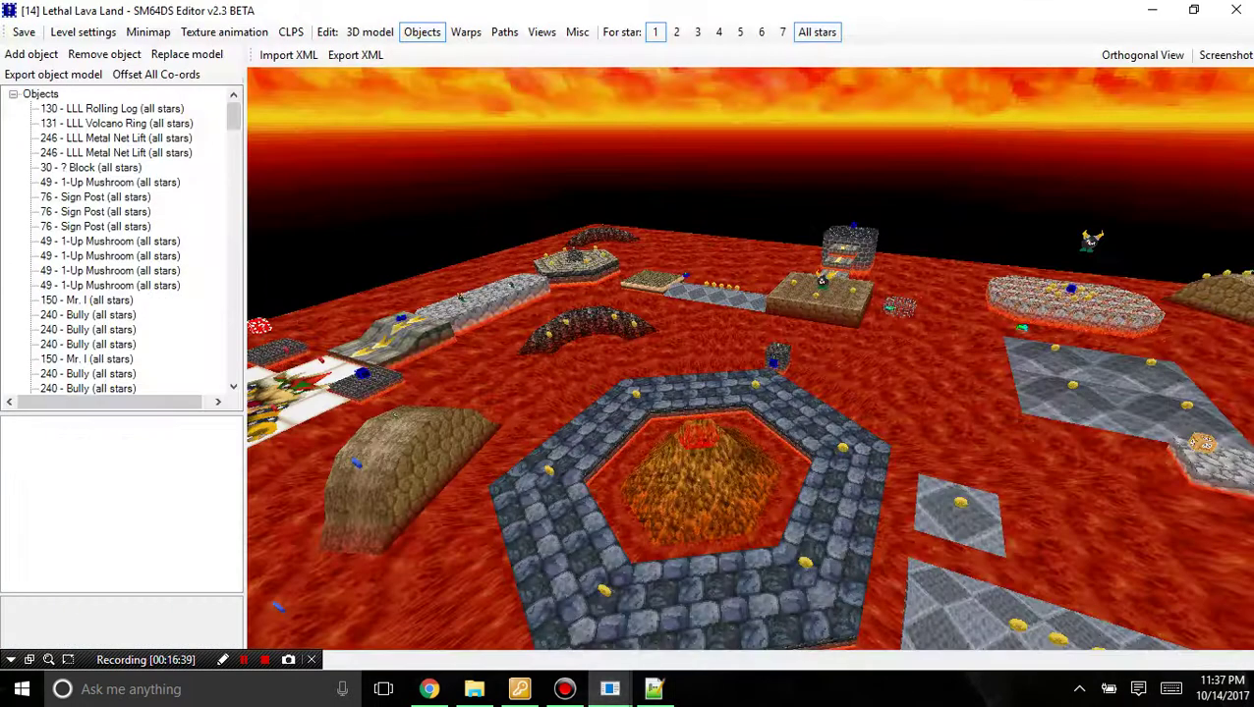
Save the Lethal Lava Land level, then launch the DeSmuME emulator and maximize its window.
scroll(749, 359, down, 2)
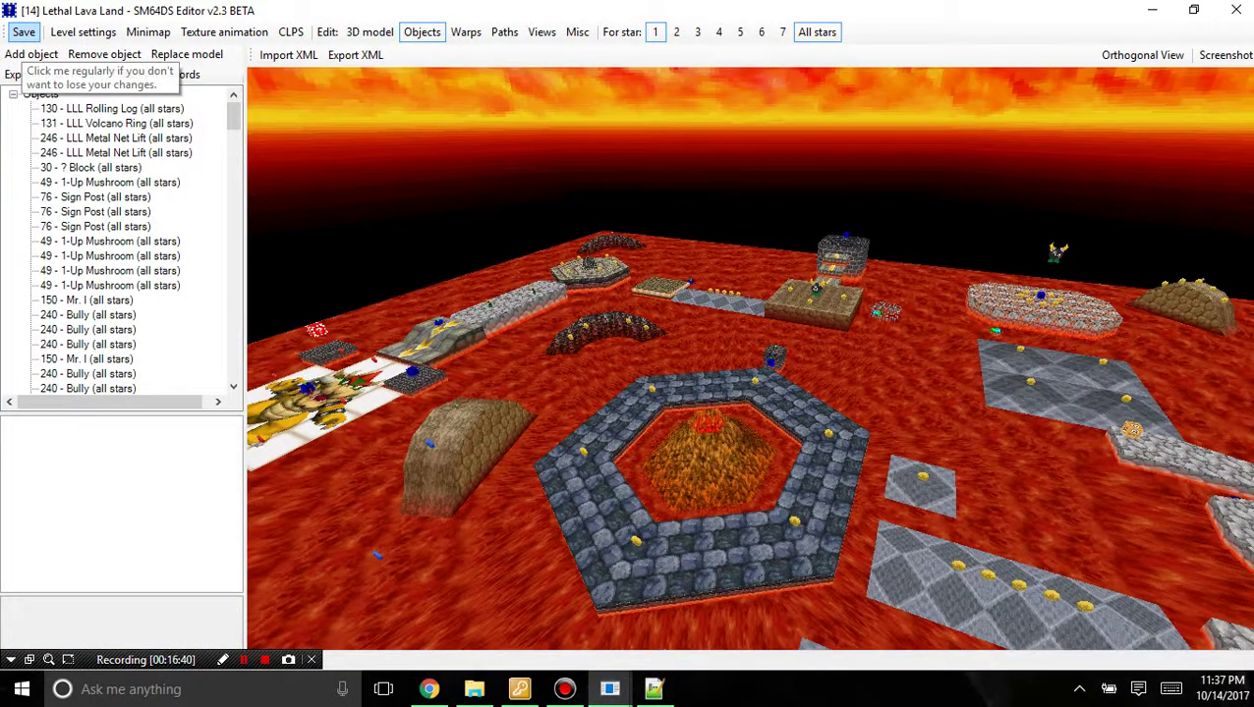
click(23, 32)
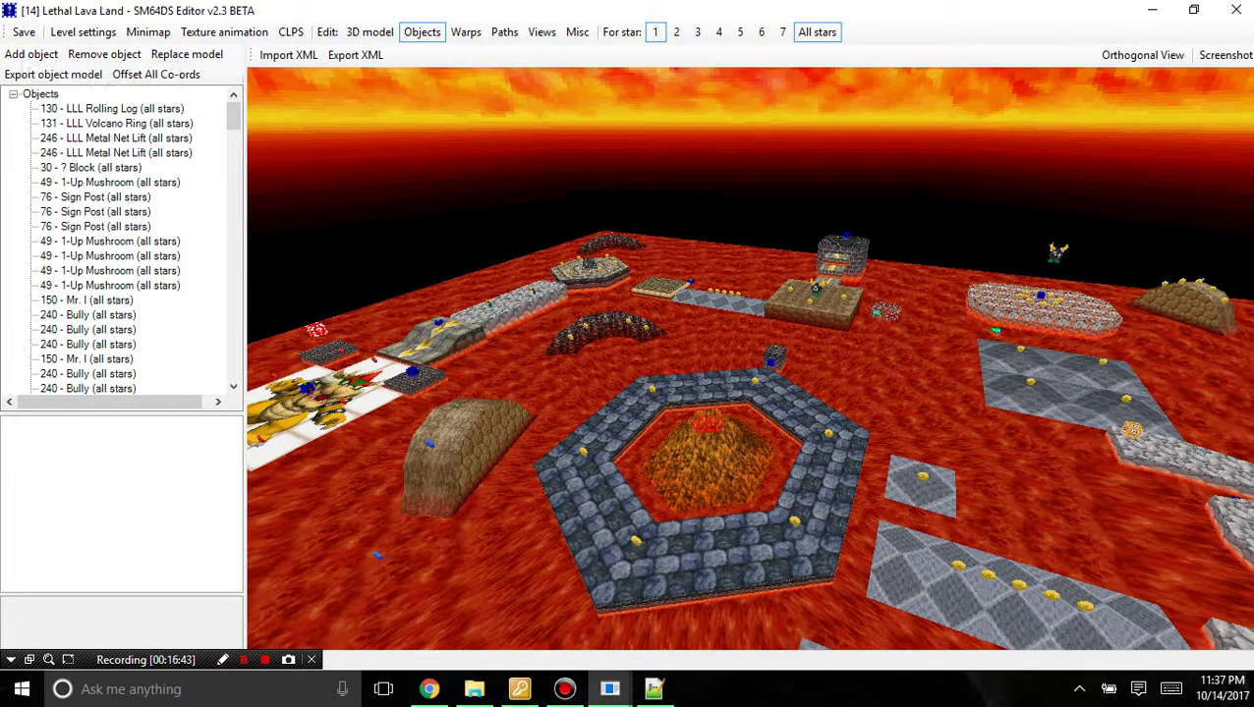
key(super)
text(des)
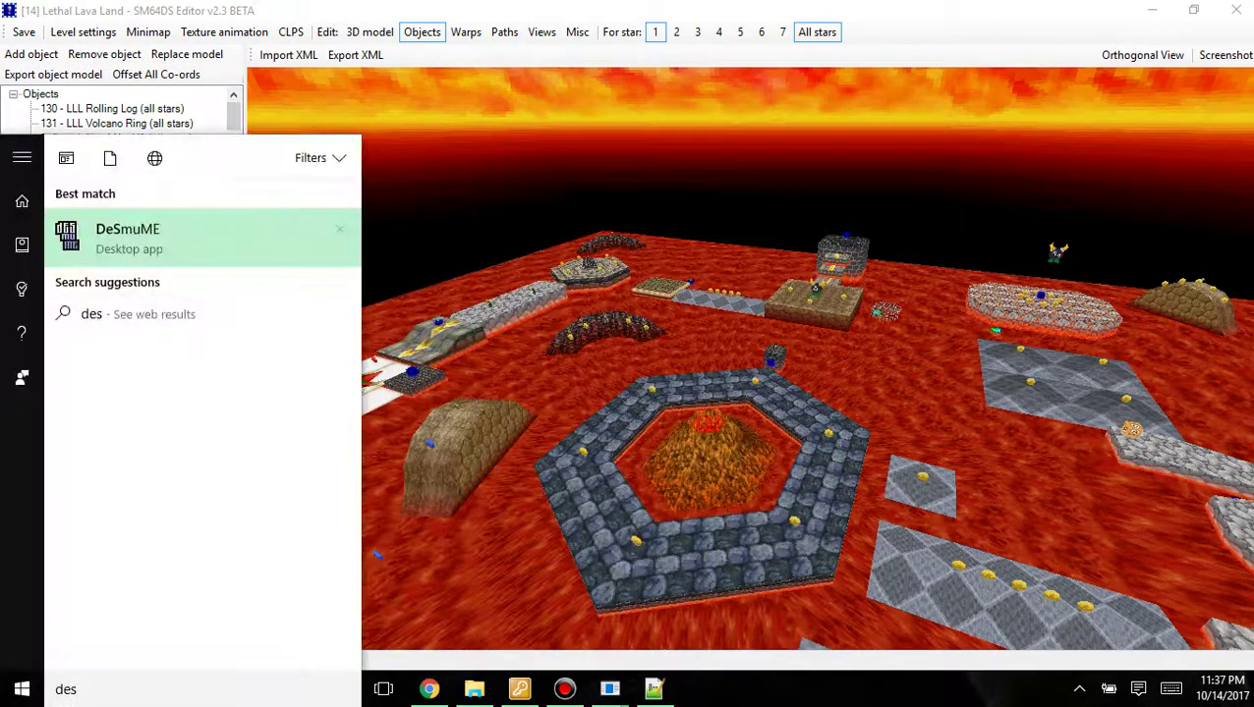
key(Return)
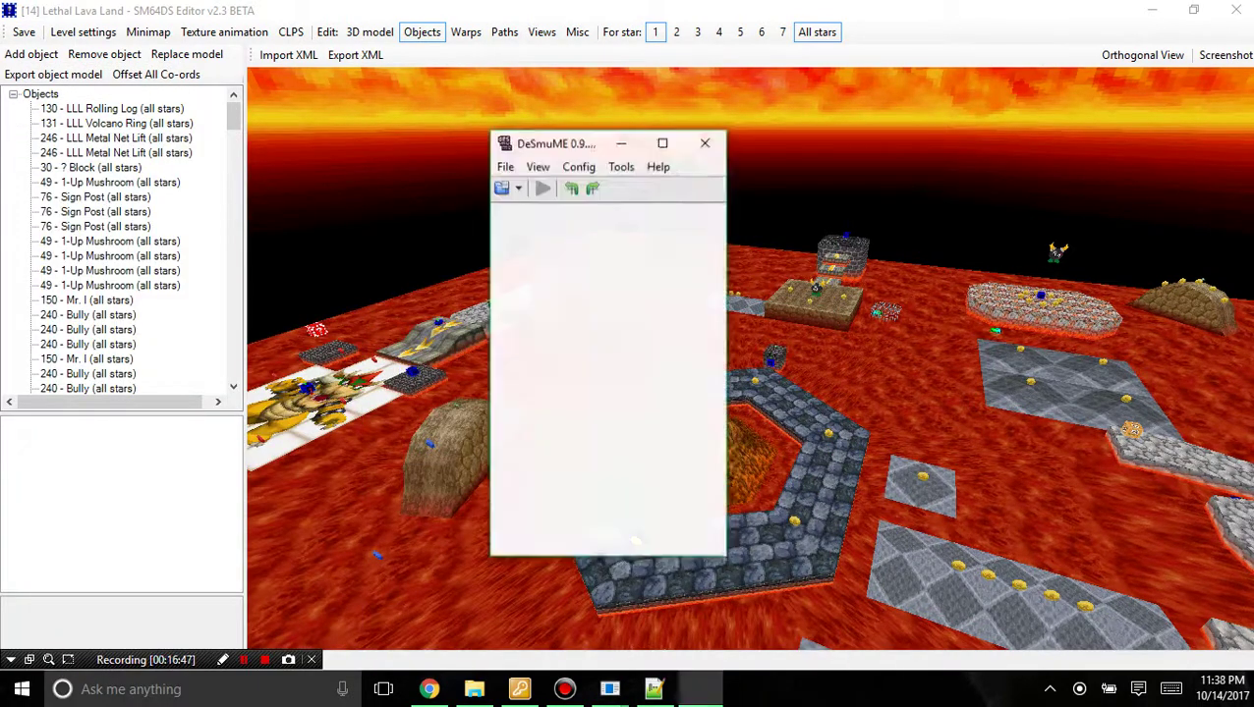
click(662, 142)
Open the NewMusic.nds ROM from the TUTORIAL folder in Documents and start a new game in File A.
click(14, 30)
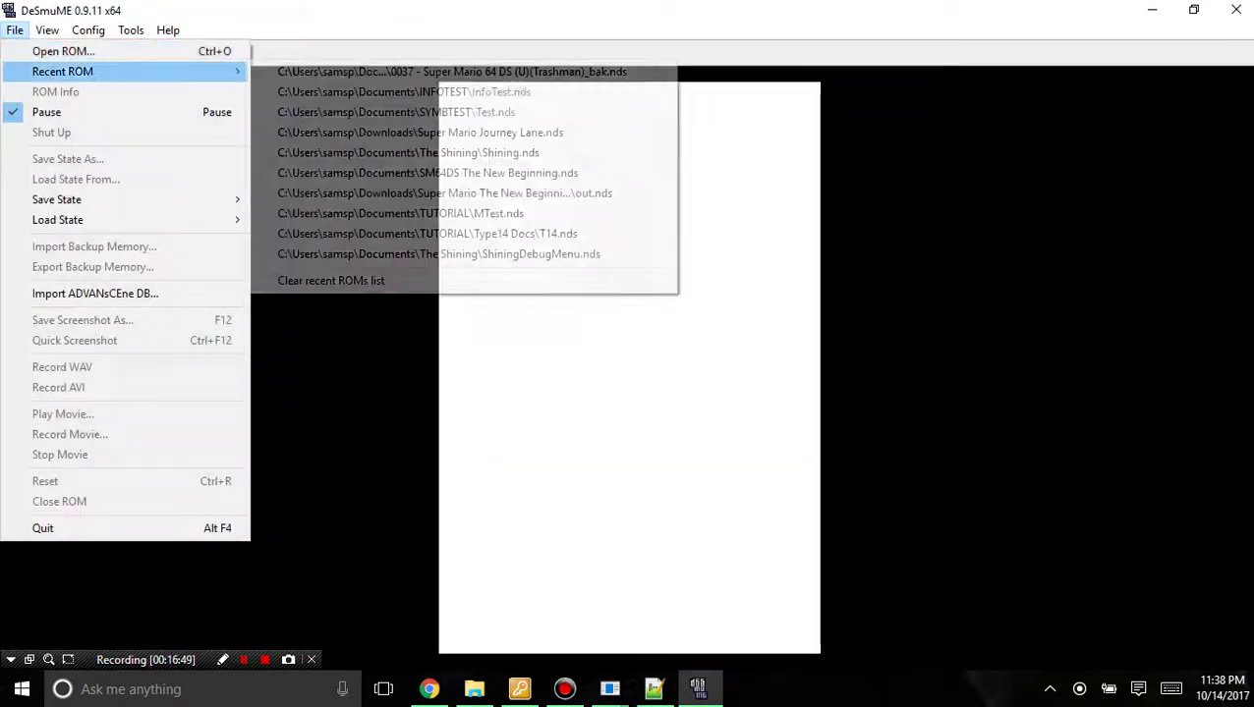
click(63, 51)
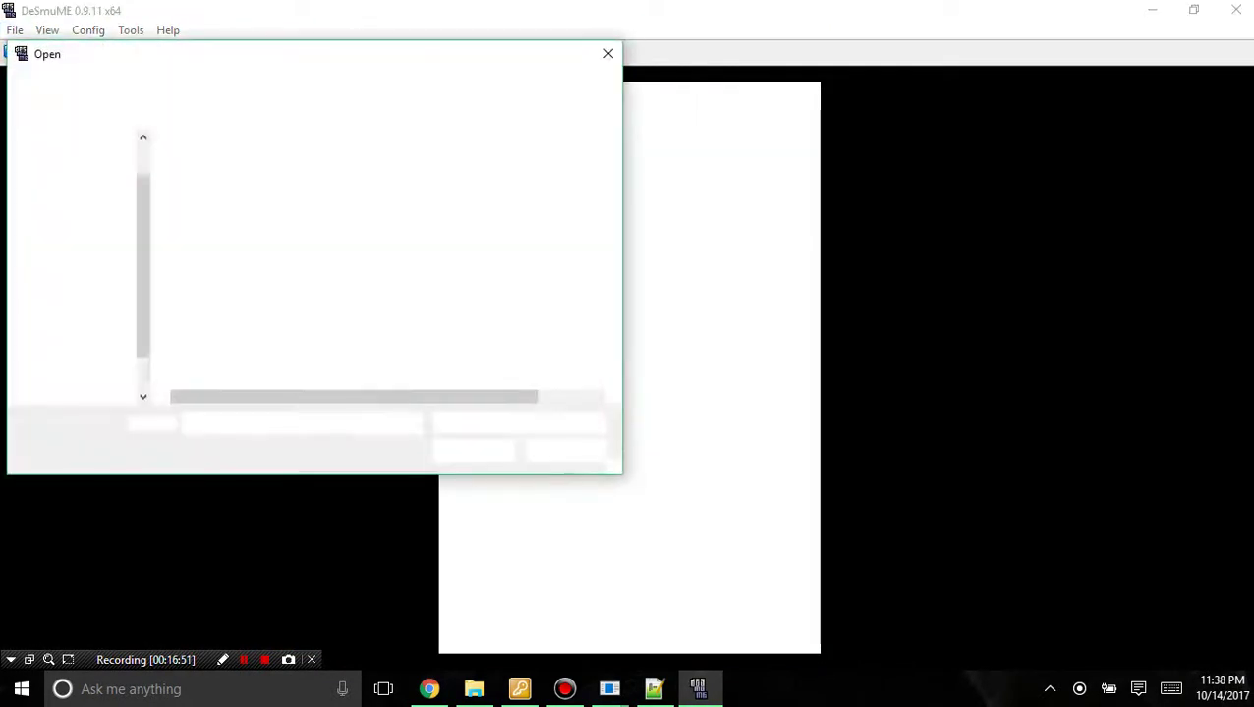
click(84, 257)
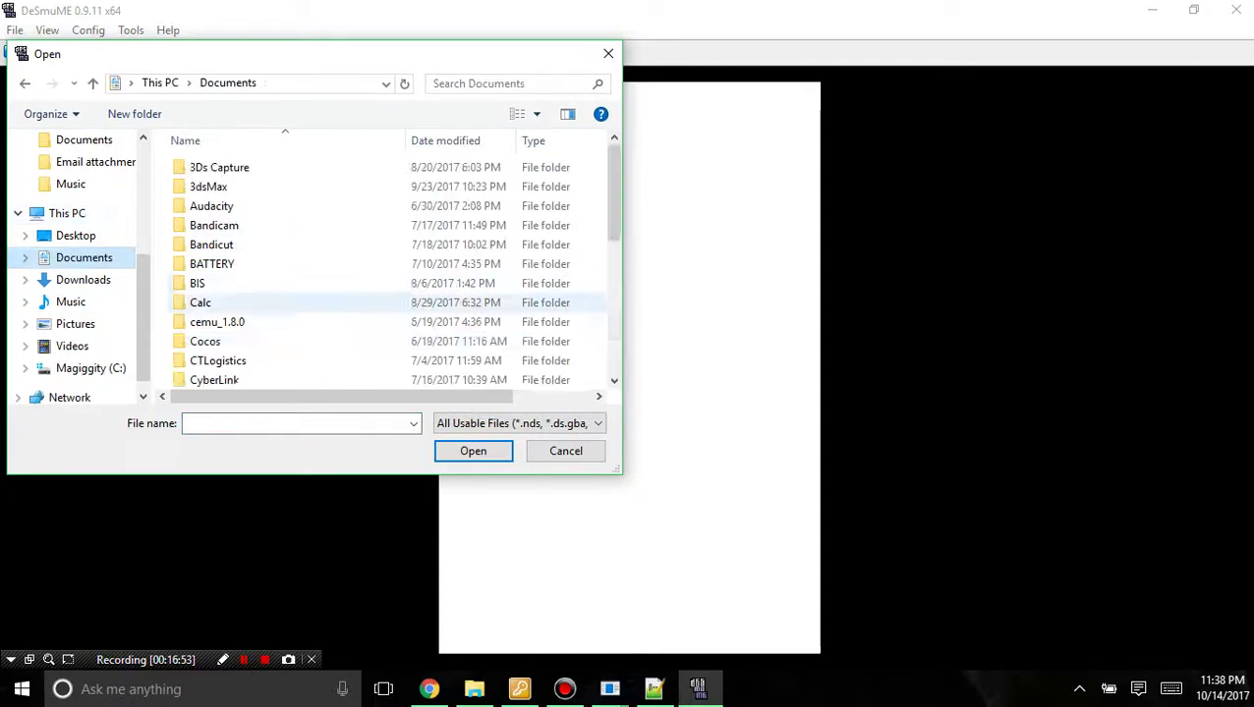
scroll(295, 301, down, 10)
double_click(214, 223)
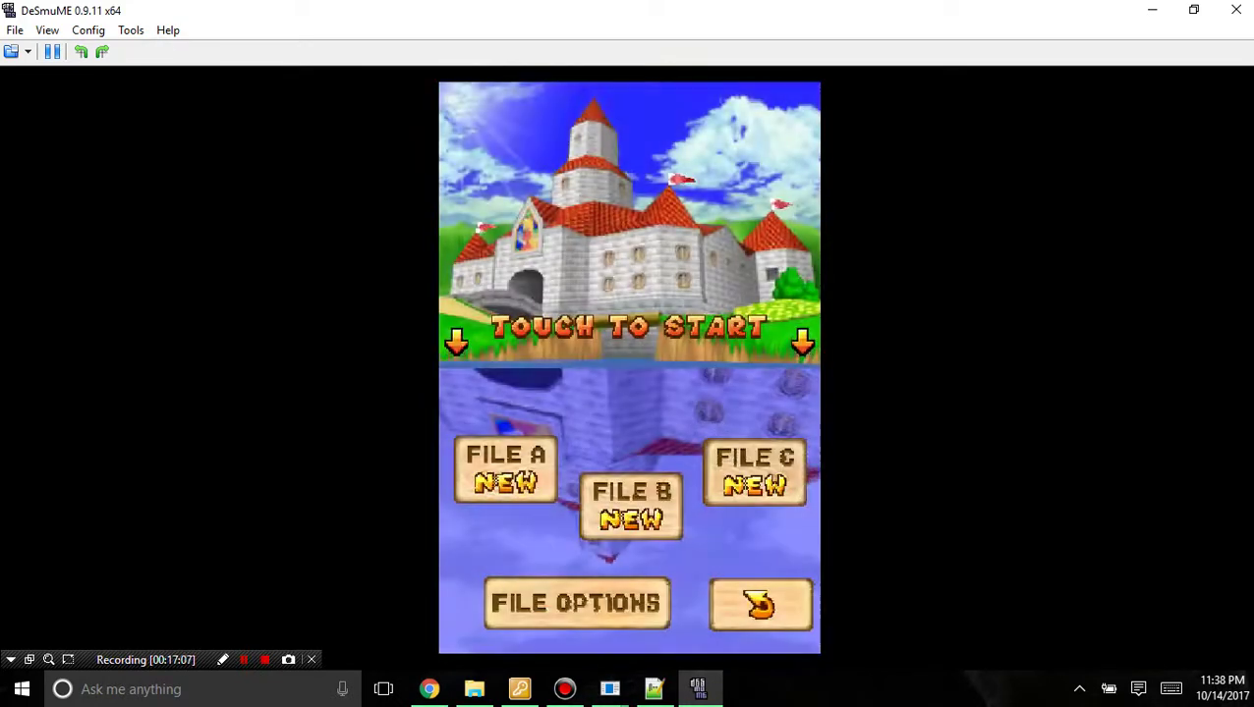
click(505, 469)
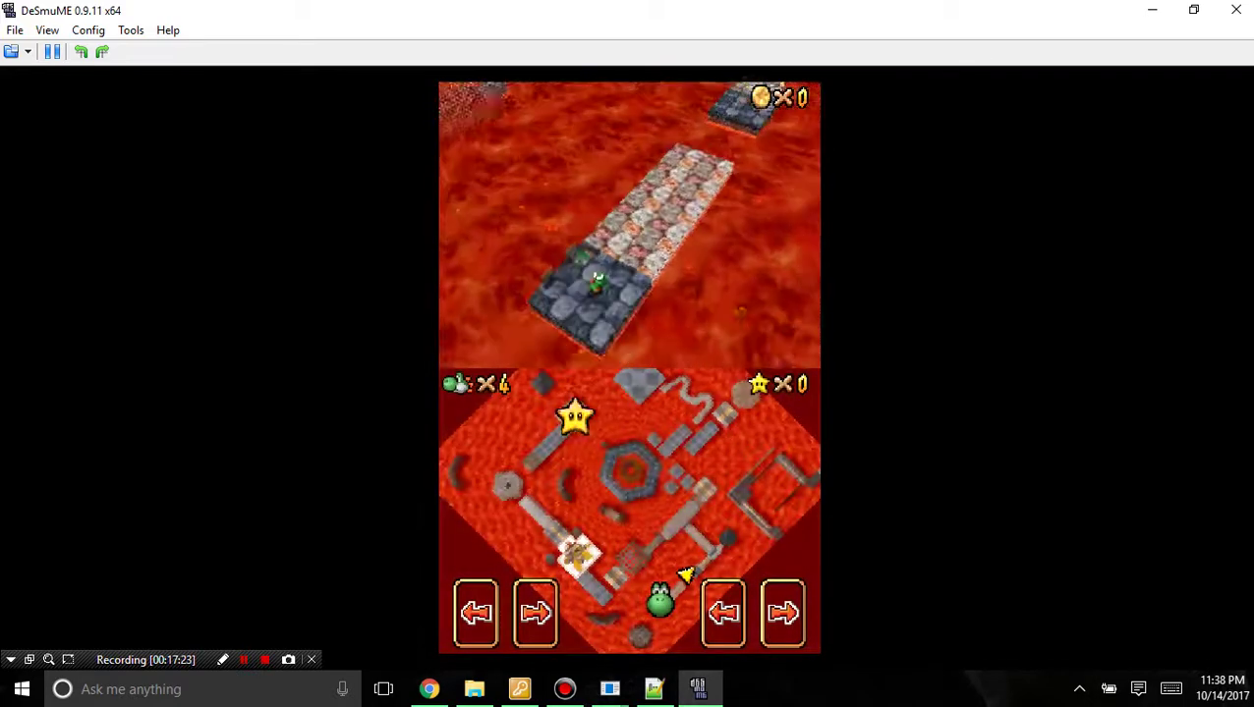
Play through Lethal Lava Land with Yoshi to check the level's new music, then close the emulator.
key(x)
key(x)
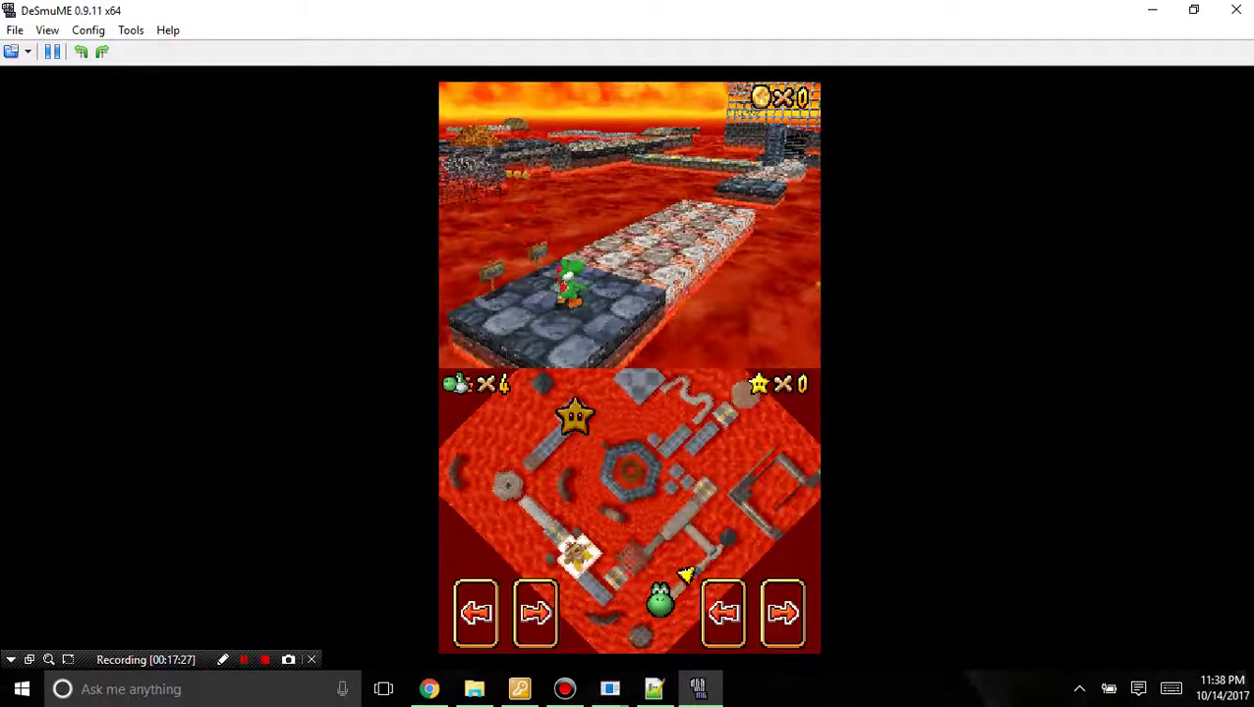
key(Up)
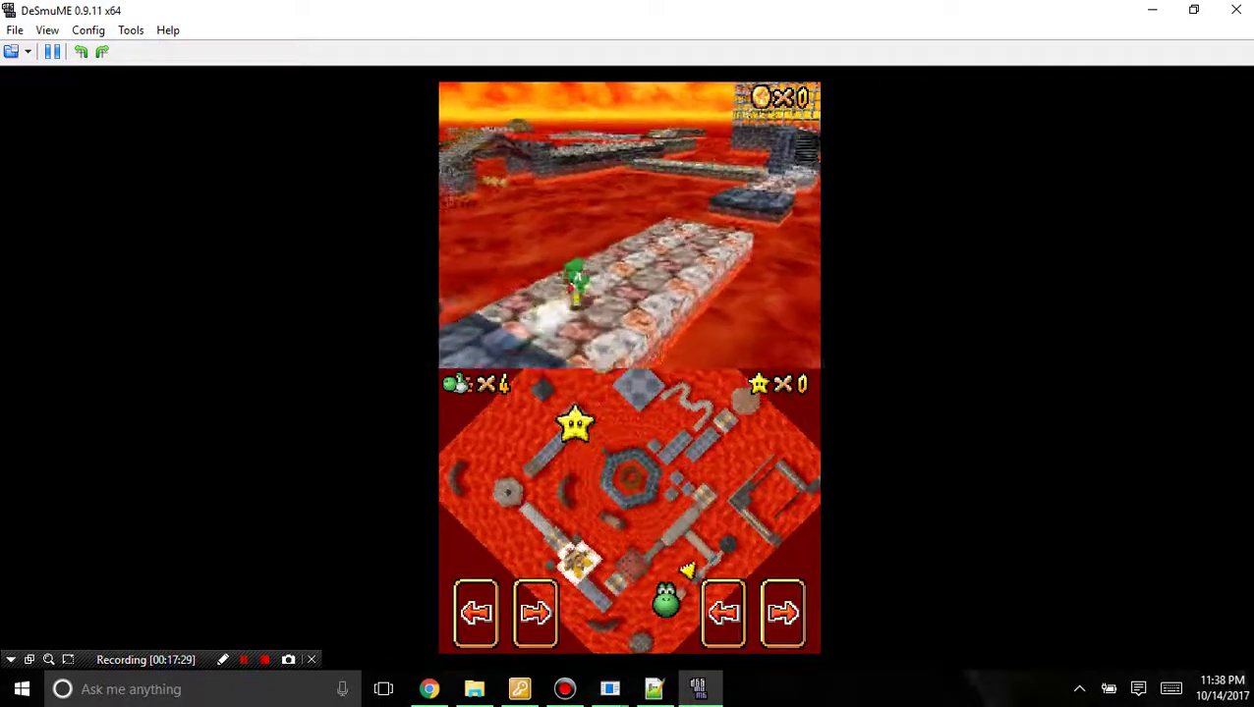
key(z)
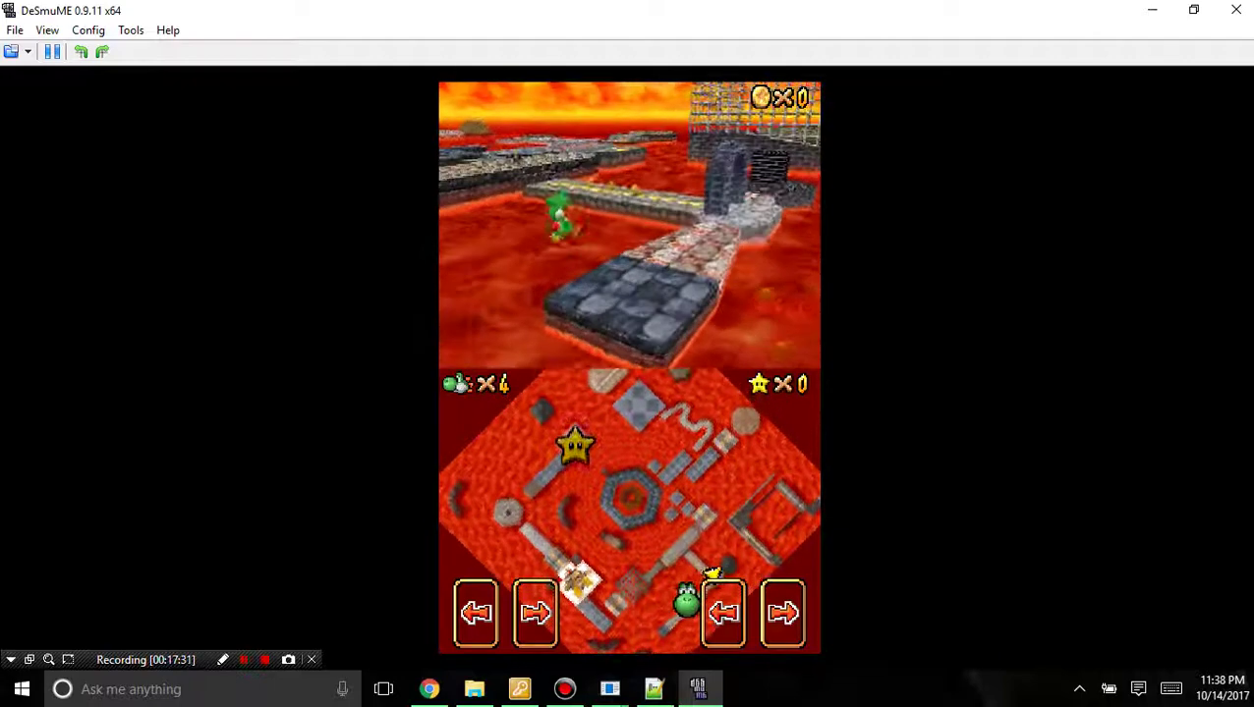
key(Up)
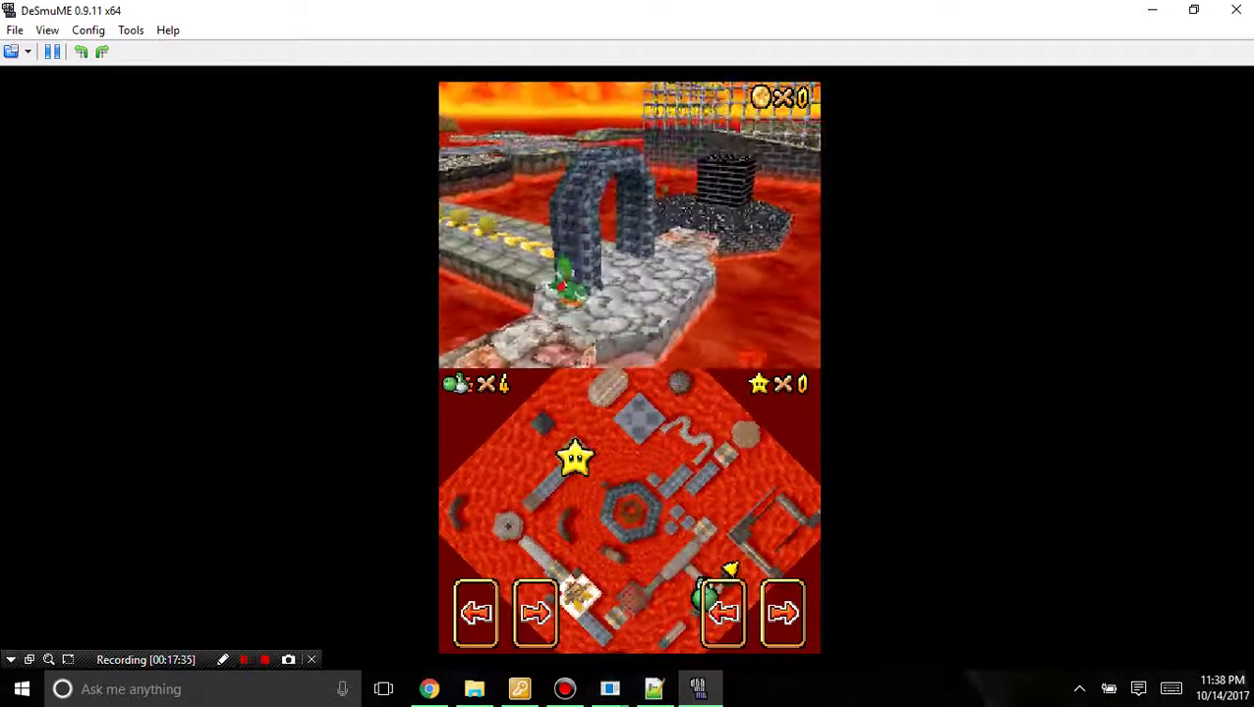
key(Up)
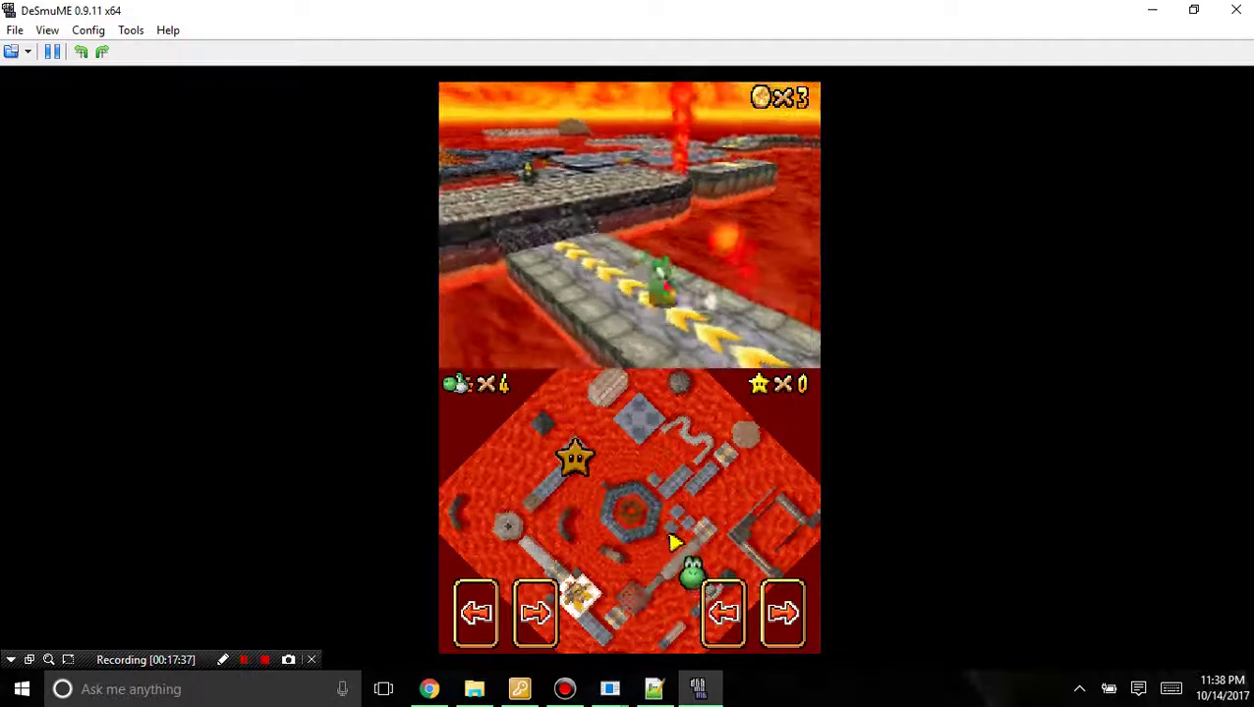
key(Up)
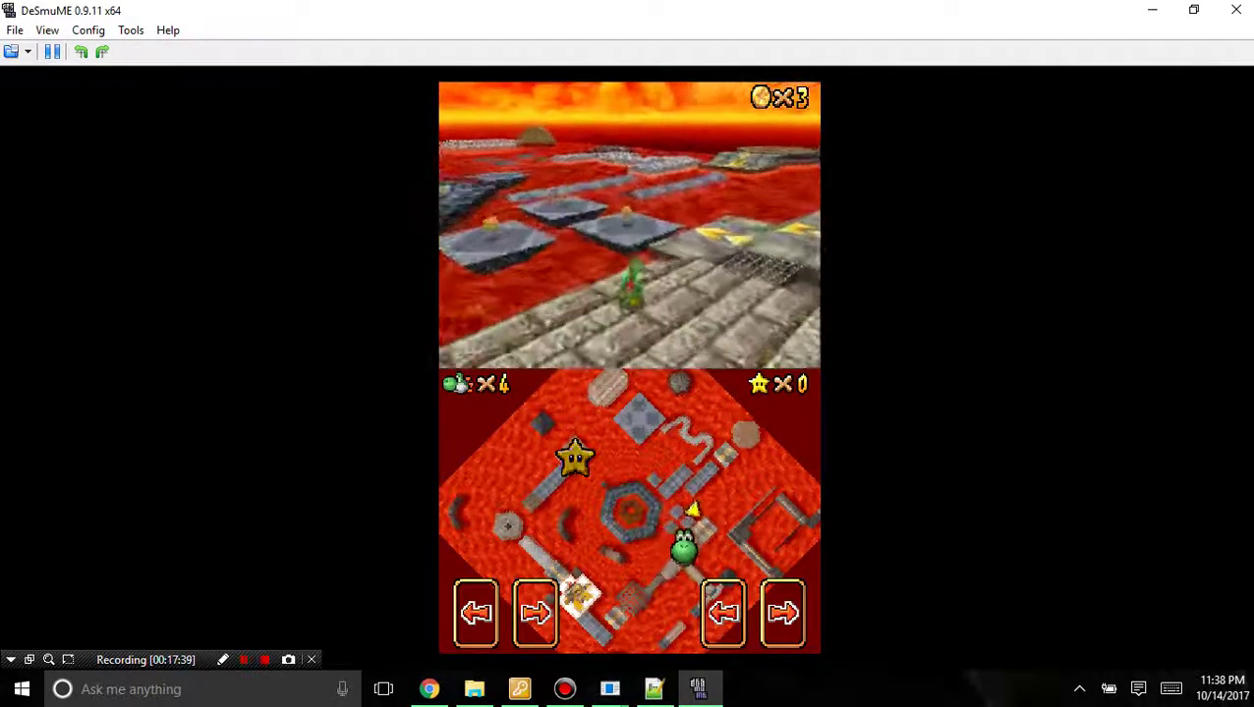
key(Up)
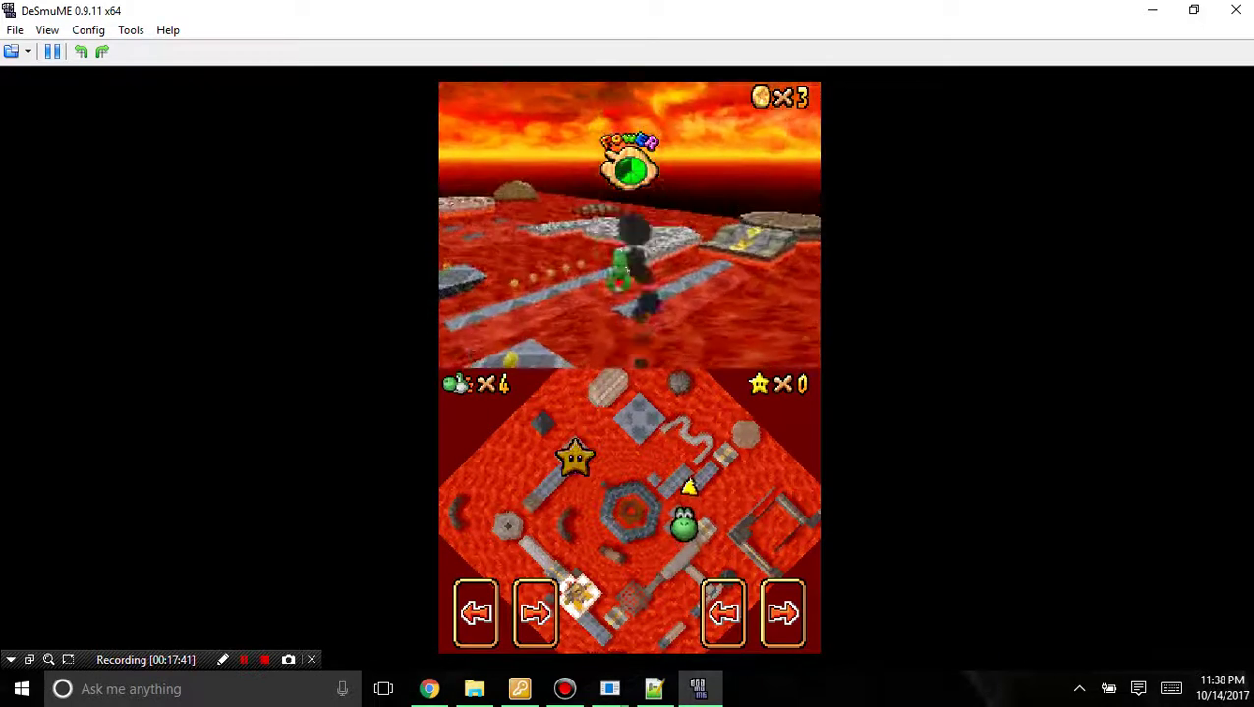
key(Up)
key(Up)
key(z)
key(Up)
key(Up)
key(Up)
key(Up)
key(Up)
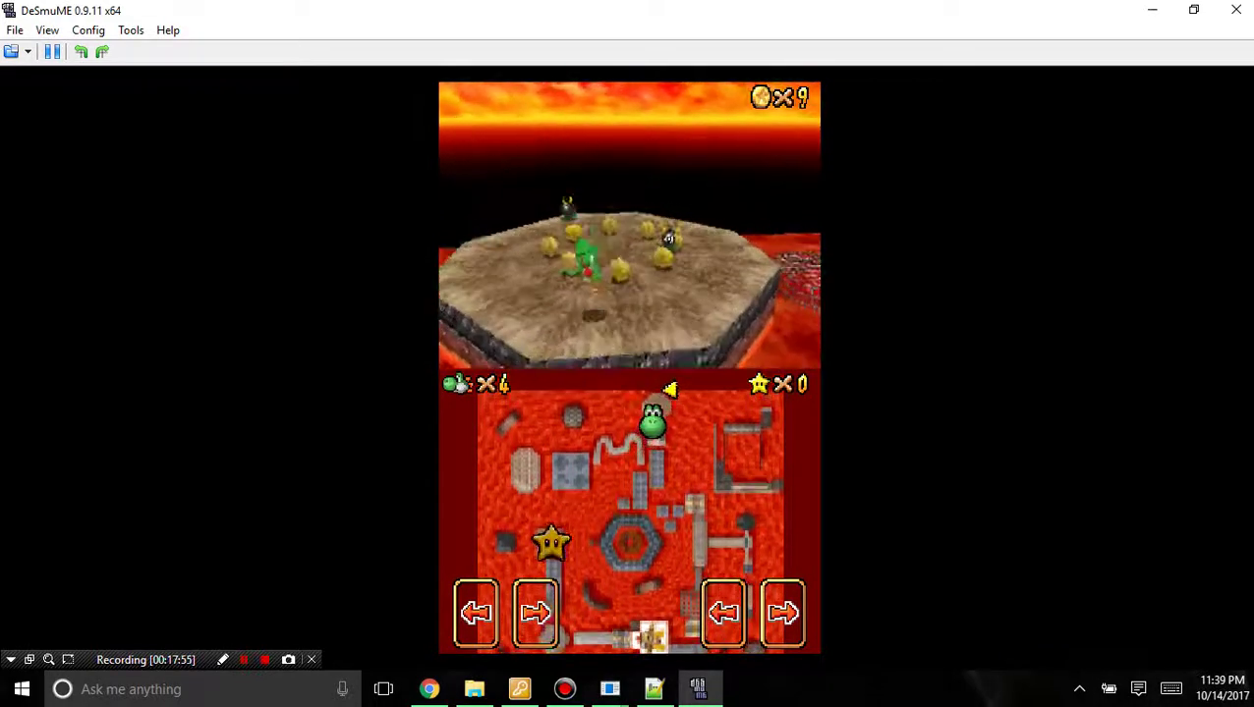
key(Up)
key(Down)
key(z)
key(z)
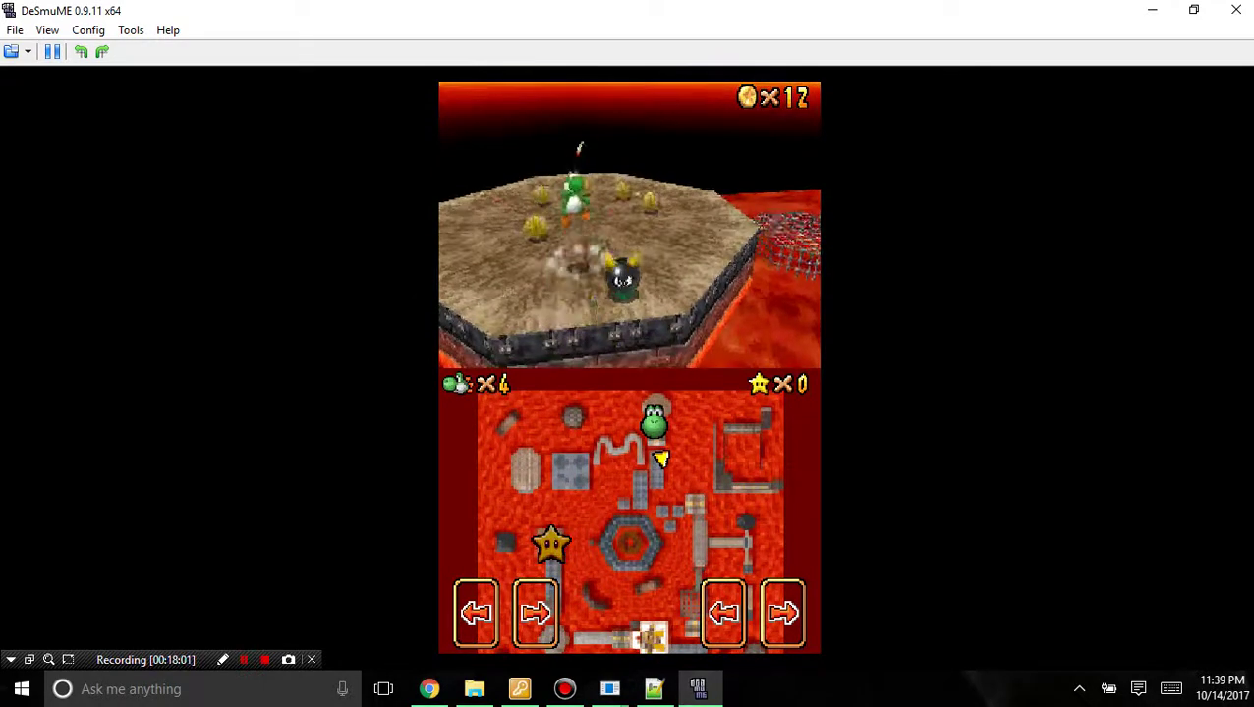
key(z)
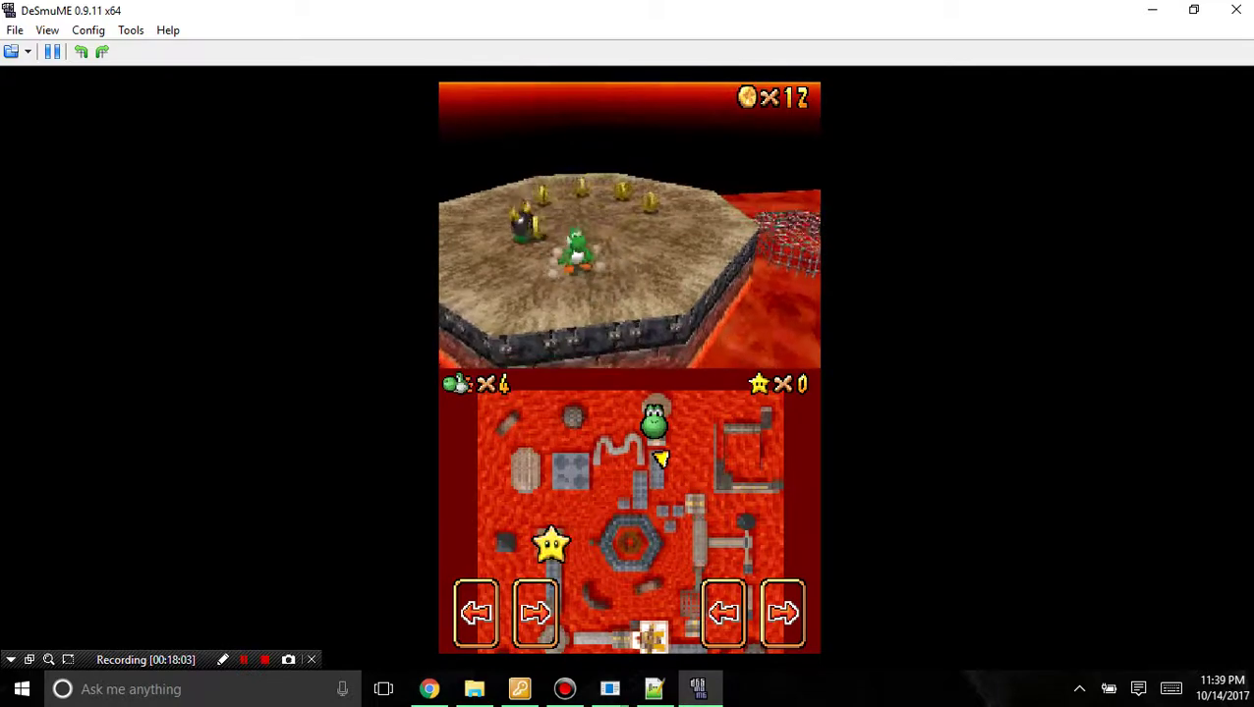
click(1235, 10)
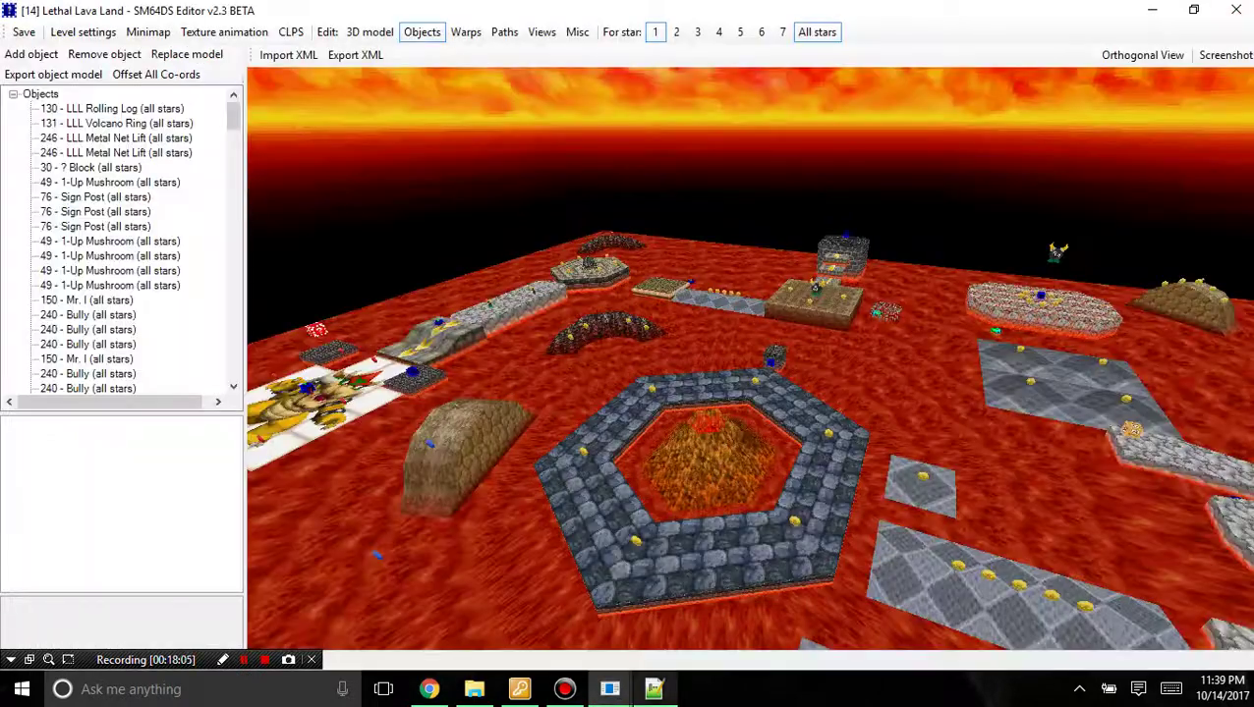
Close the open Notepad++ window and reopen info.txt and symb.txt from the TUTORIAL folder in Notepad++.
click(653, 689)
click(1234, 10)
click(473, 689)
right_click(766, 370)
click(869, 273)
right_click(868, 273)
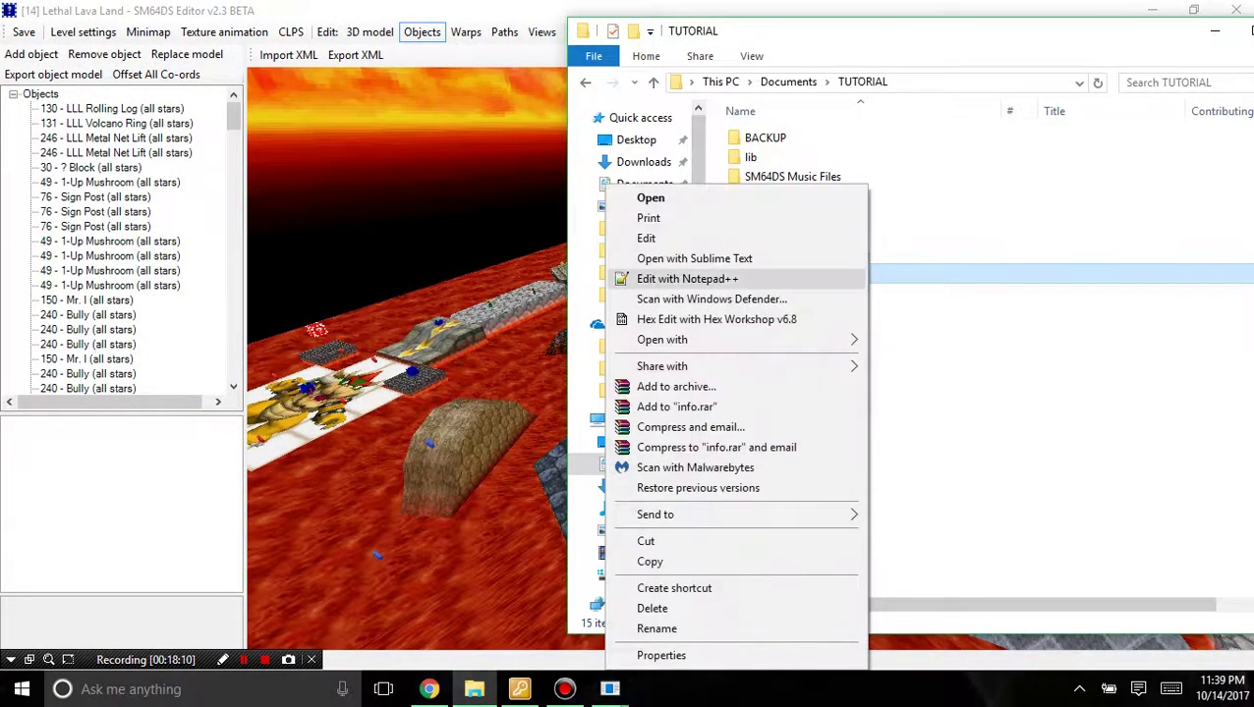
click(688, 279)
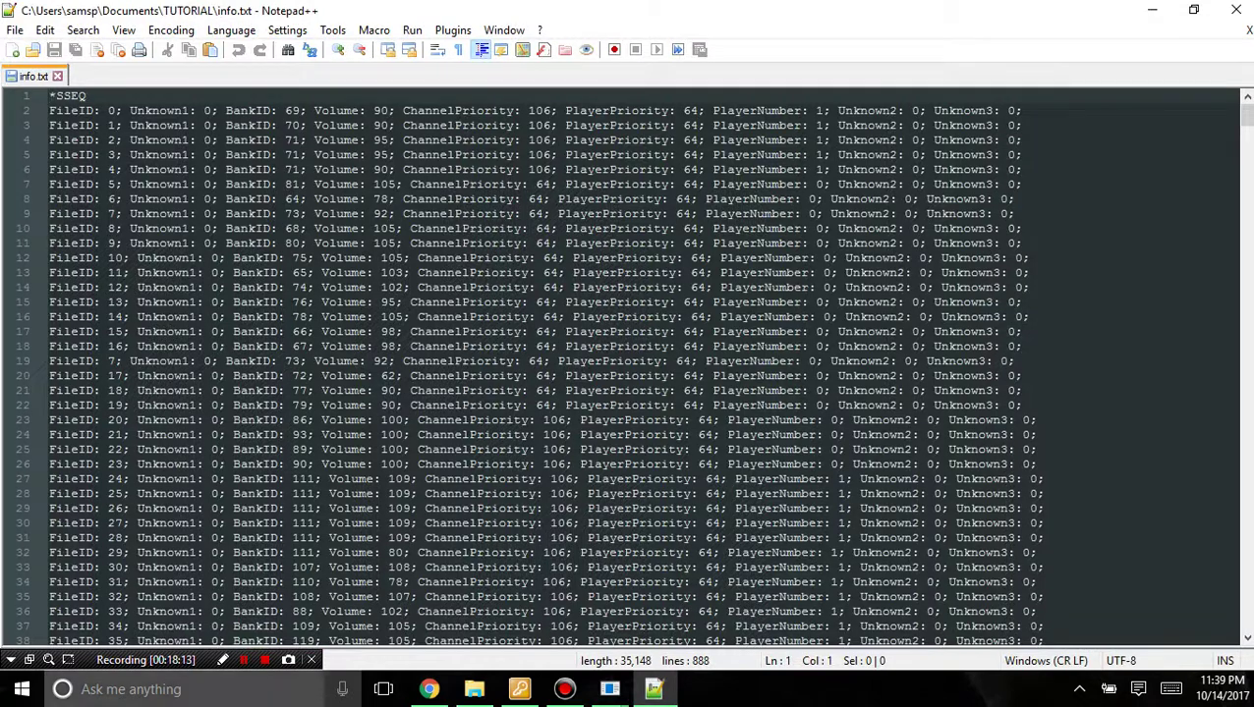
click(474, 689)
right_click(764, 370)
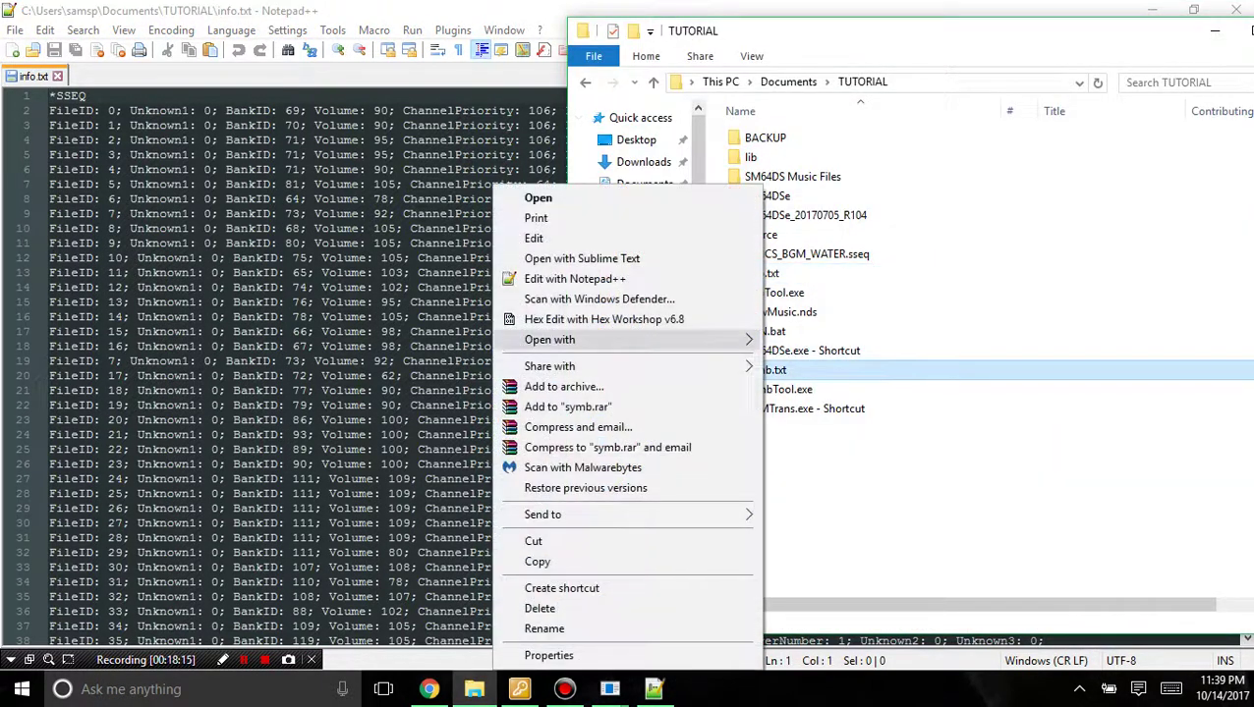
click(629, 279)
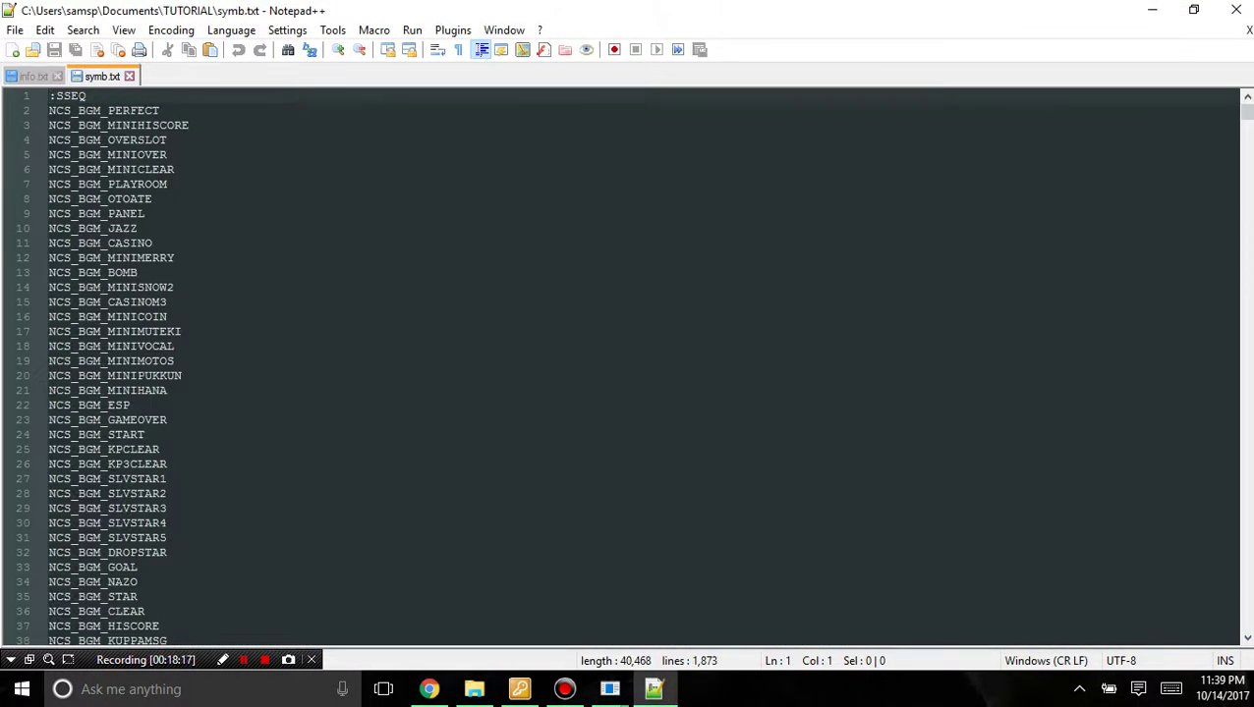
Look through the sequence names under :SSEQ in symb.txt, including the NCS_BGM_MOTOS and NCS_BGM_OWLFLY entries.
scroll(628, 364, down, 10)
scroll(629, 363, down, 1)
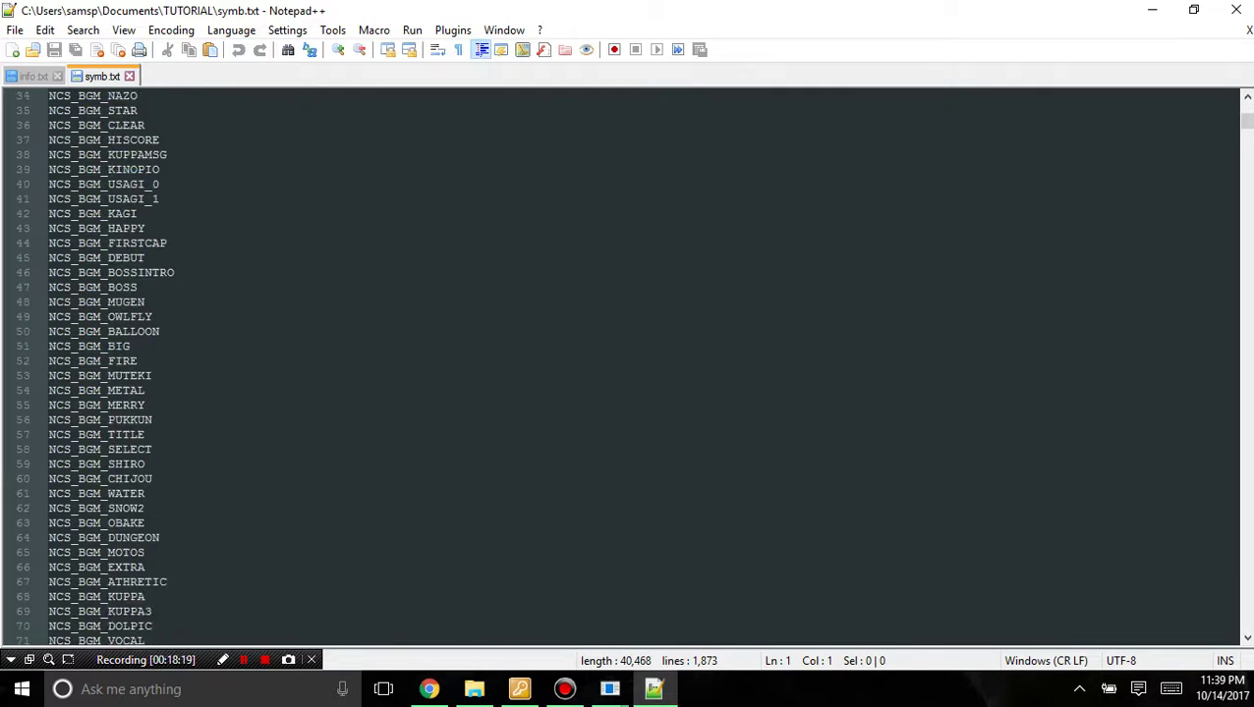
drag(147, 552, 48, 552)
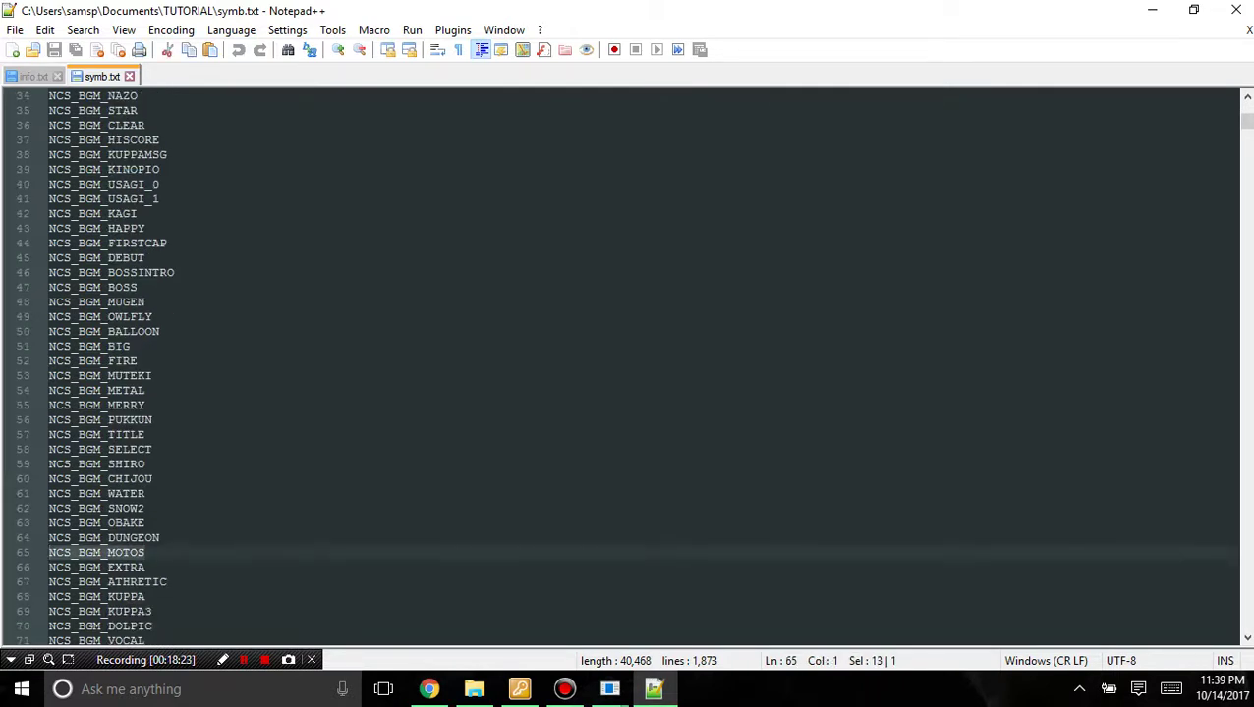
click(153, 316)
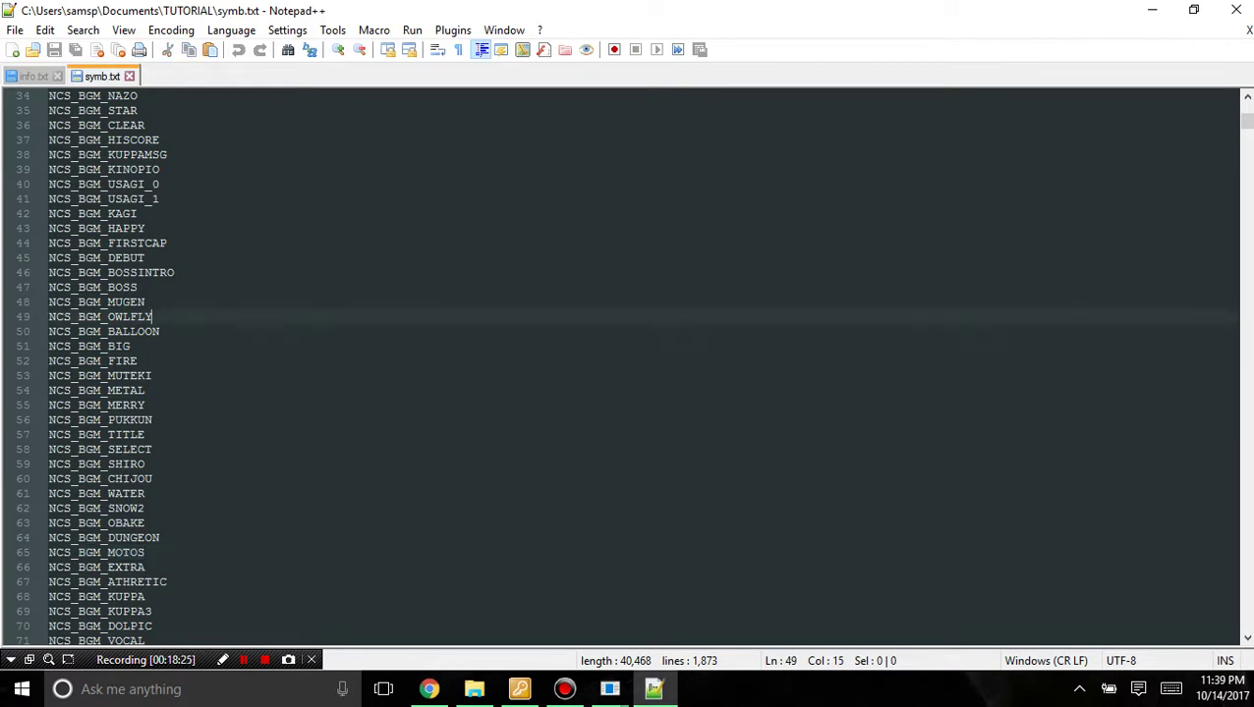
Examine the final SSEQ entries above *SEQARC in info.txt, including their bank and volume settings.
key(ctrl+Tab)
scroll(619, 366, down, 17)
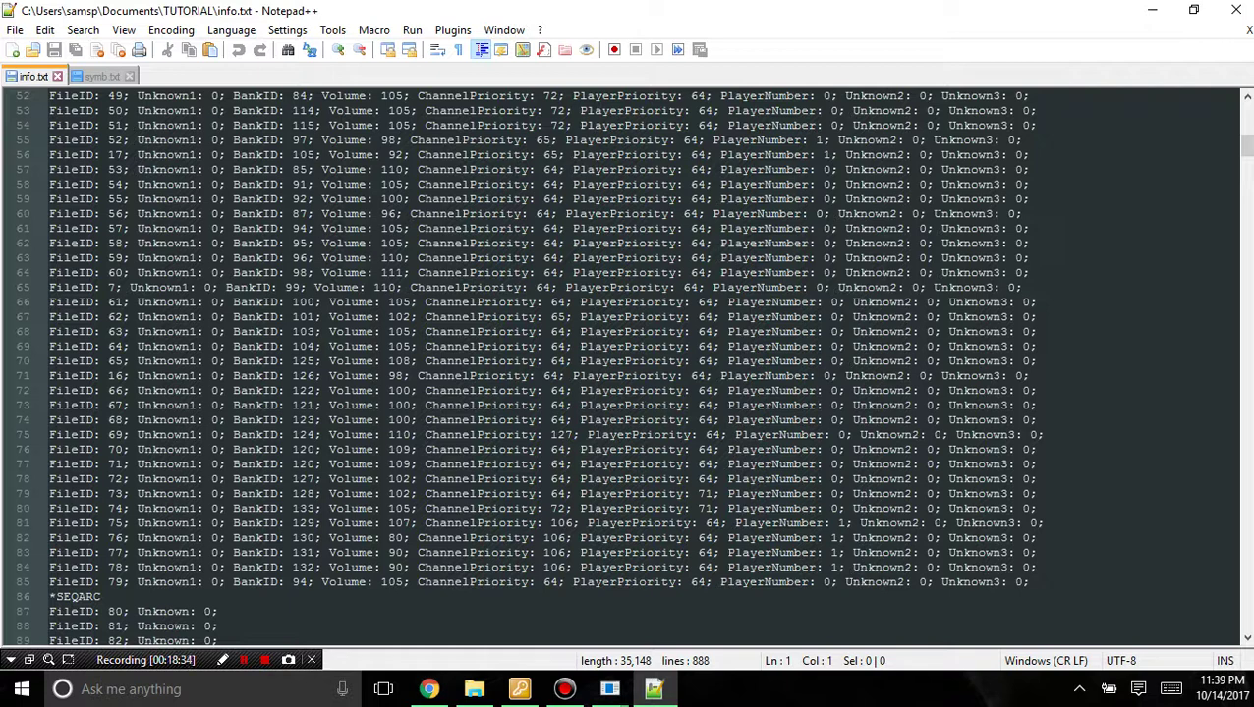
drag(536, 522, 572, 494)
click(572, 493)
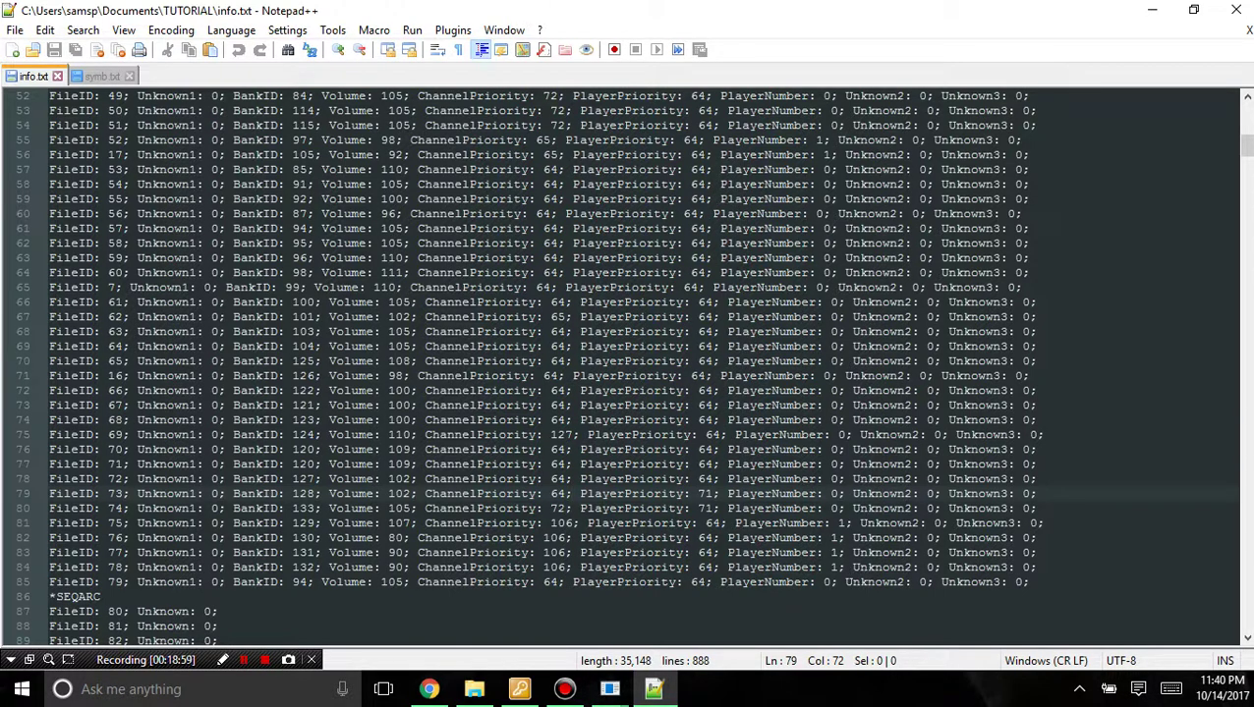
Close Notepad++ and the Lethal Lava Land level editor, then move the TUTORIAL folder window fully onto the desktop.
click(1235, 10)
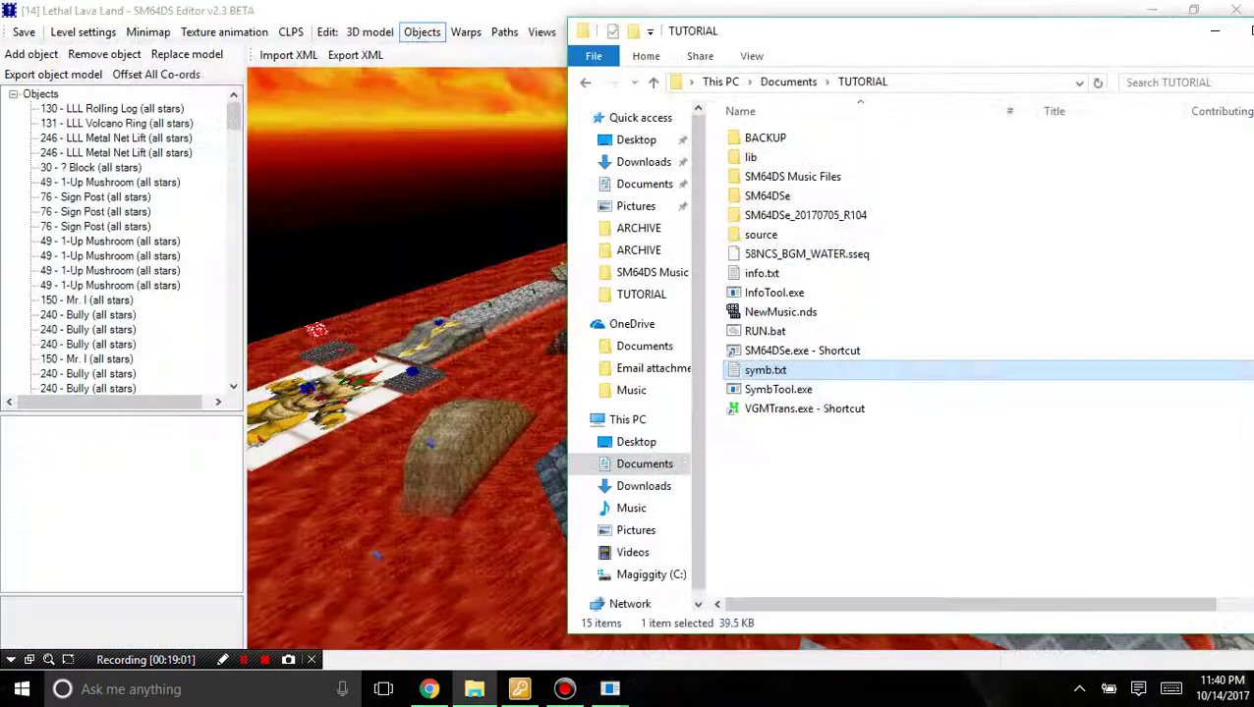
click(844, 472)
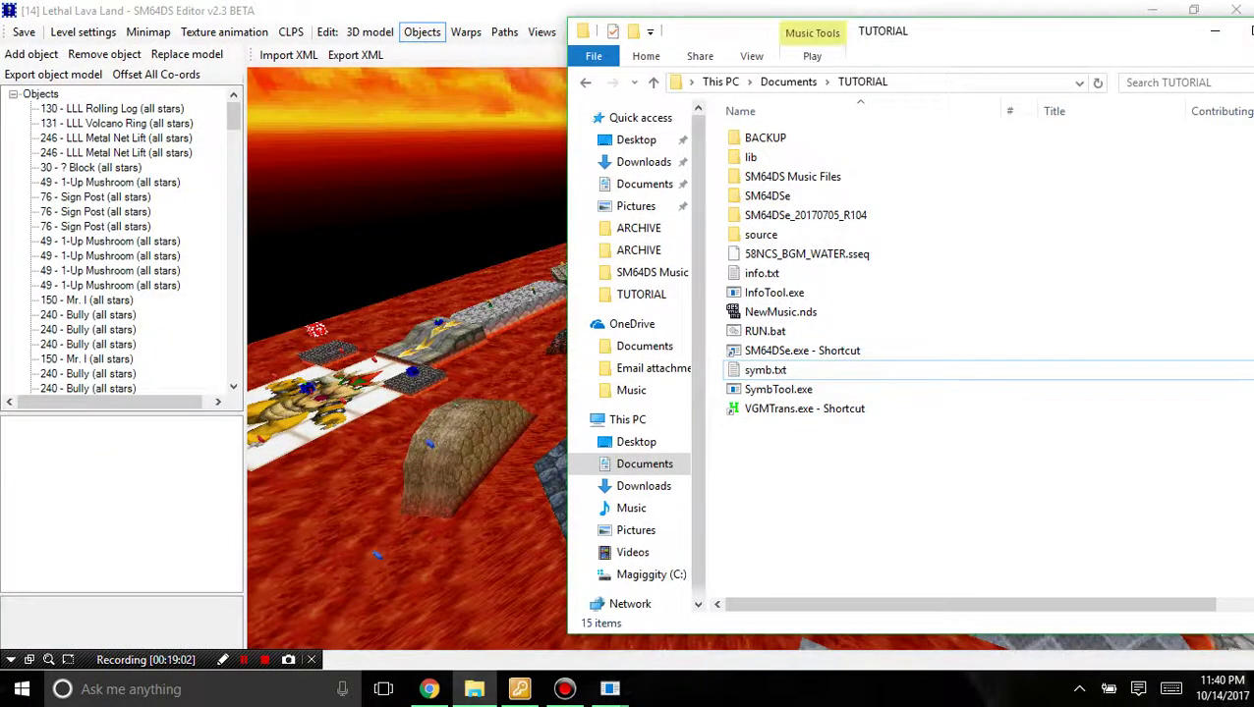
click(1236, 10)
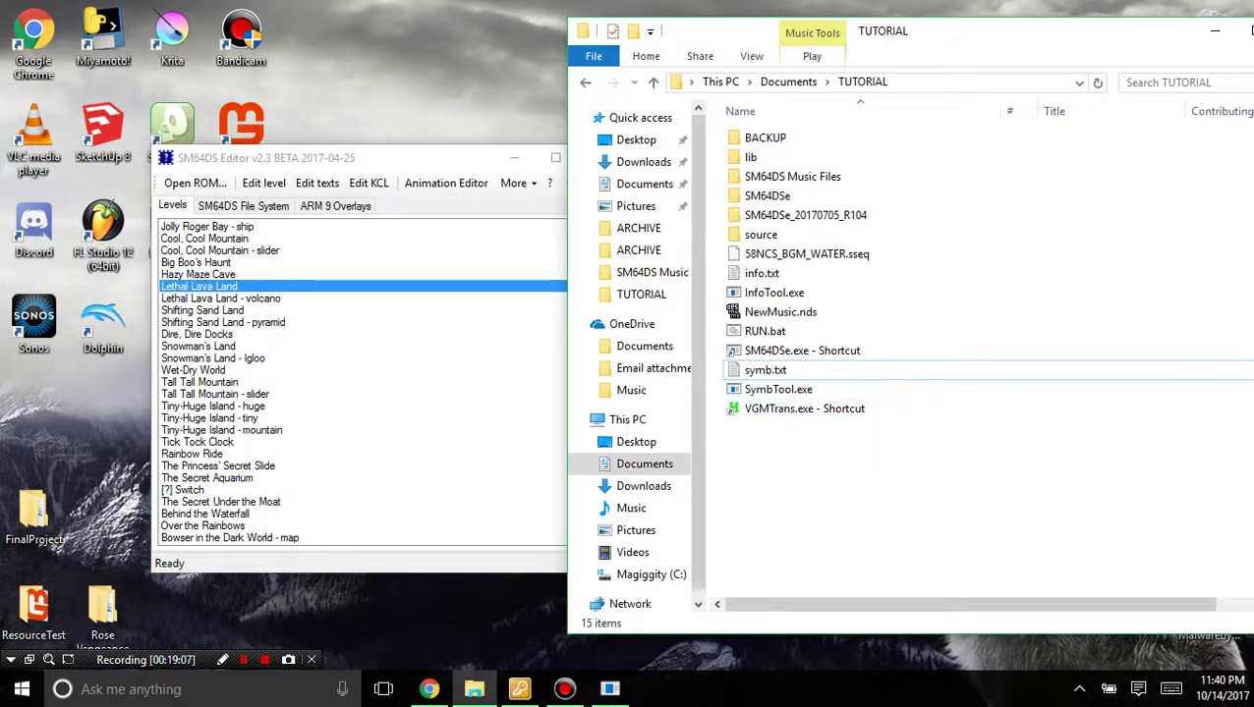
drag(904, 44, 703, 61)
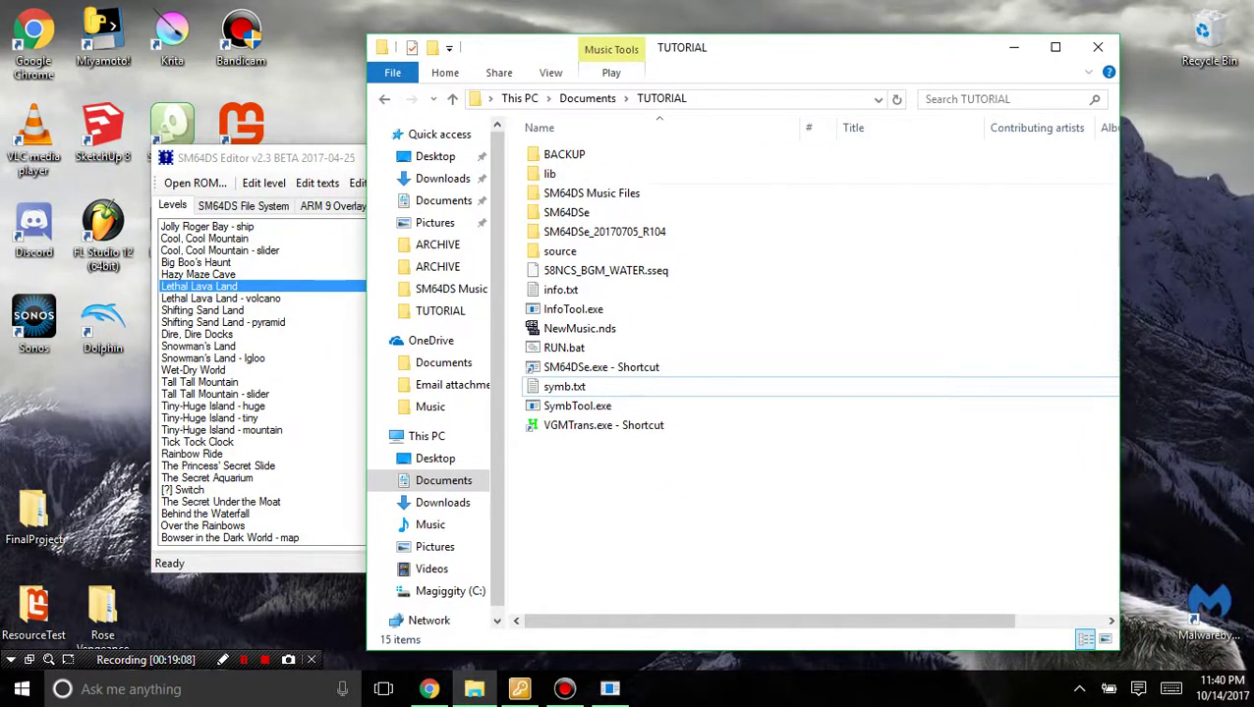